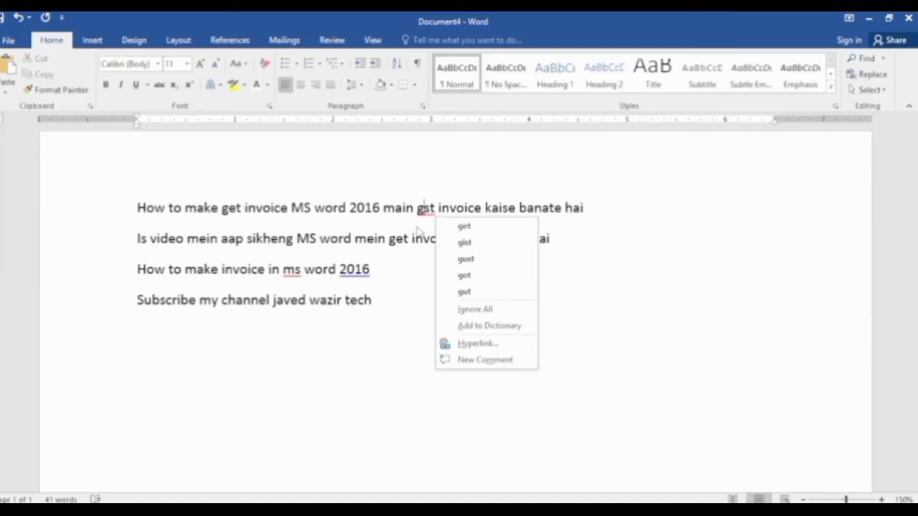
Correct 'ms' to 'MS', then enlarge the four intro lines to 18 pt and justify them.
right_click(289, 274)
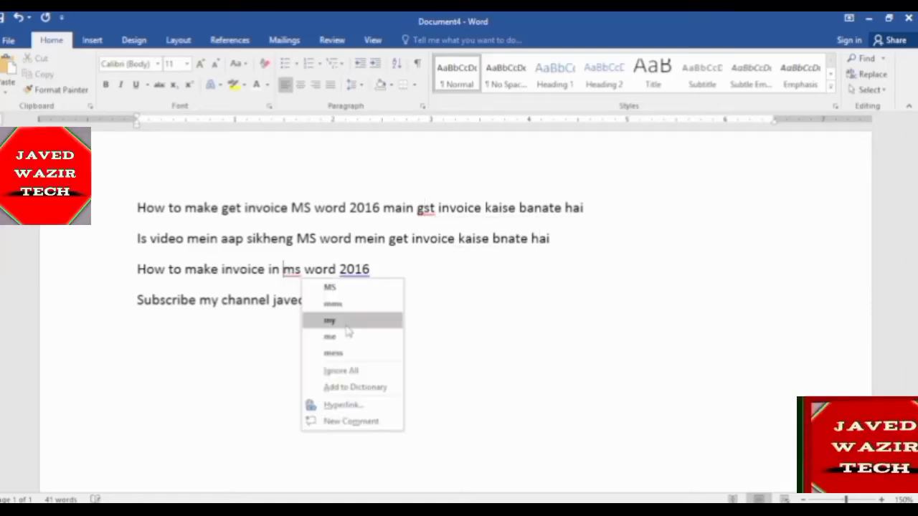
left_click(330, 287)
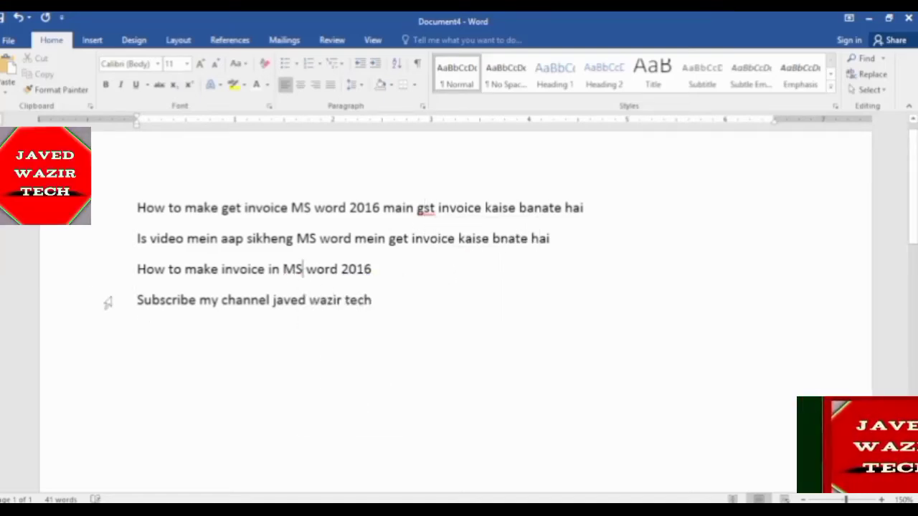
left_click_drag(104, 211, 133, 326)
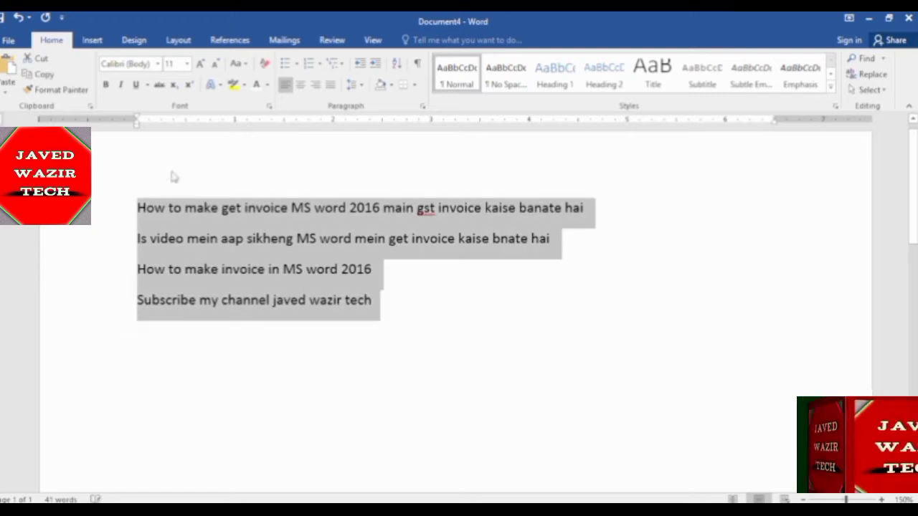
left_click(200, 63)
left_click(200, 63)
left_click(200, 63)
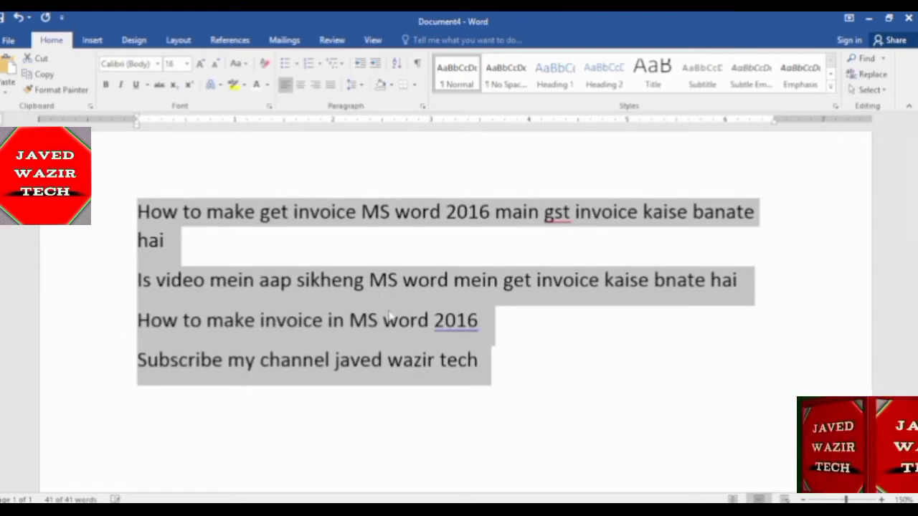
left_click(201, 64)
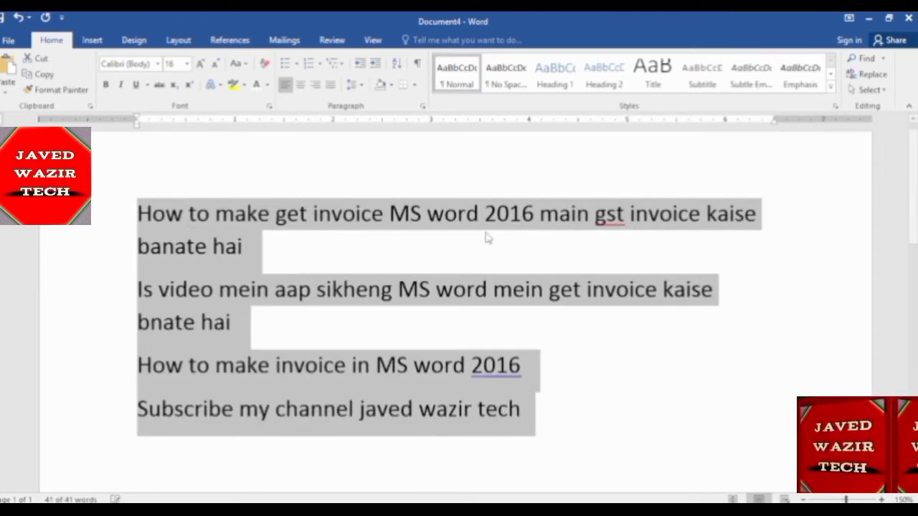
left_click(330, 85)
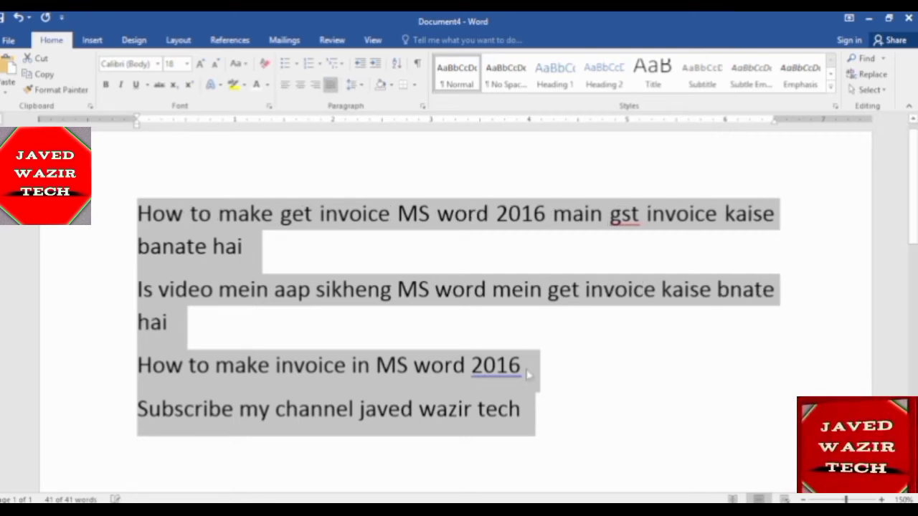
Switch from the intro text to the blank Document5 window.
left_click(528, 373)
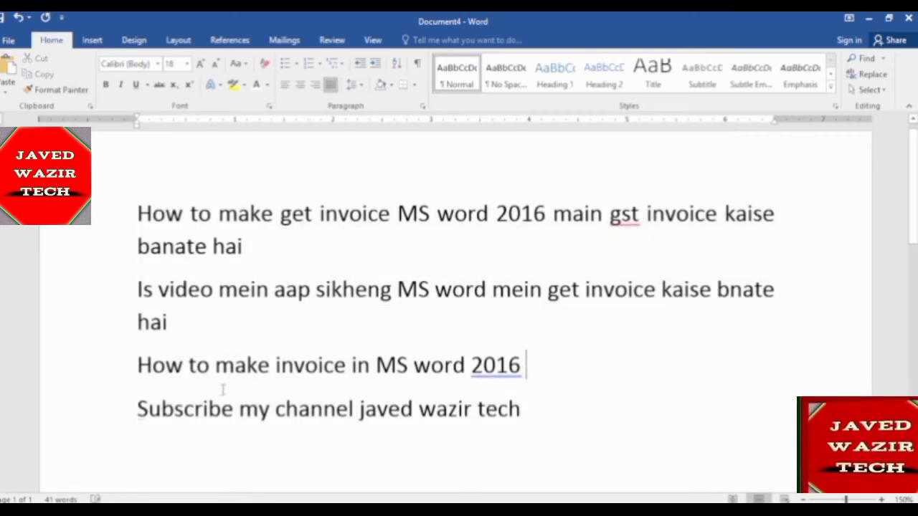
scroll(223, 387, "down", 1)
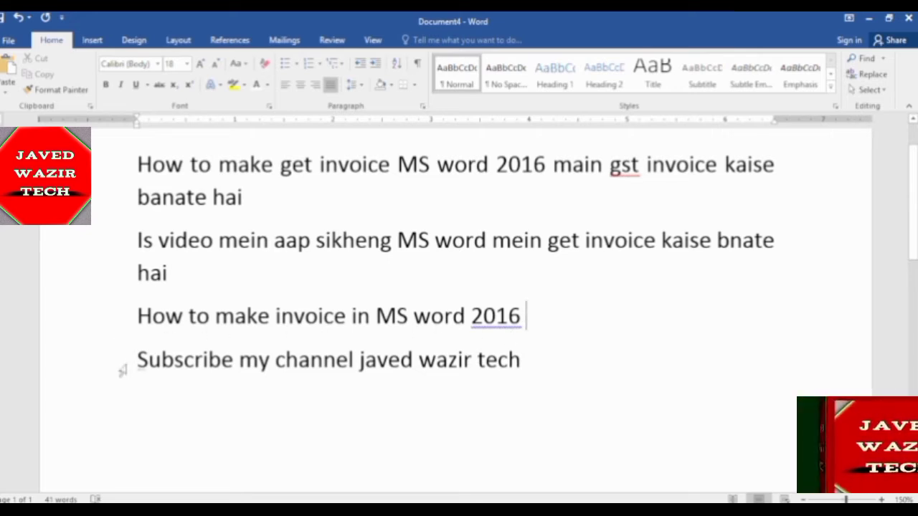
left_click_drag(534, 369, 79, 354)
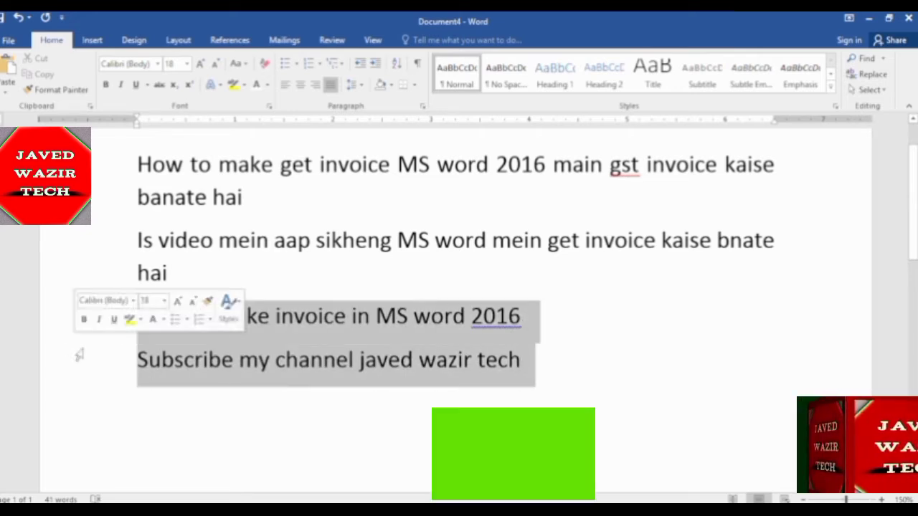
left_click(233, 402)
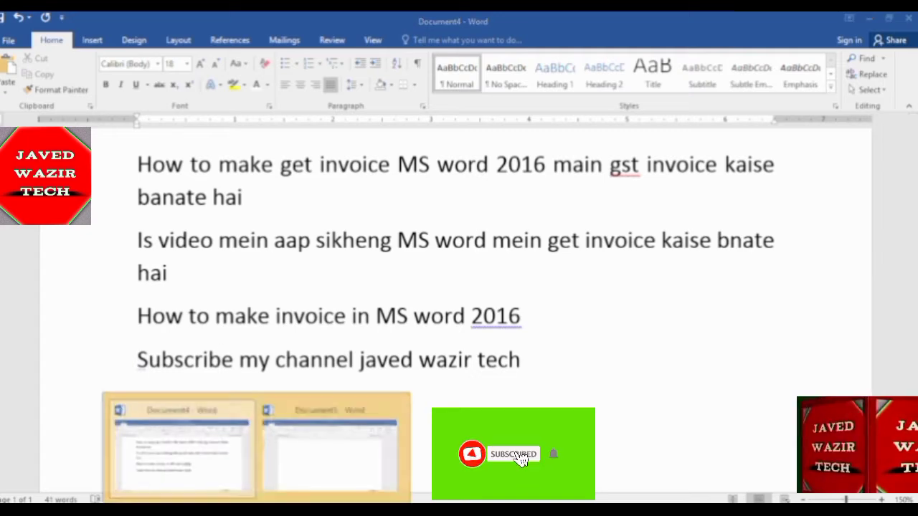
left_click(322, 467)
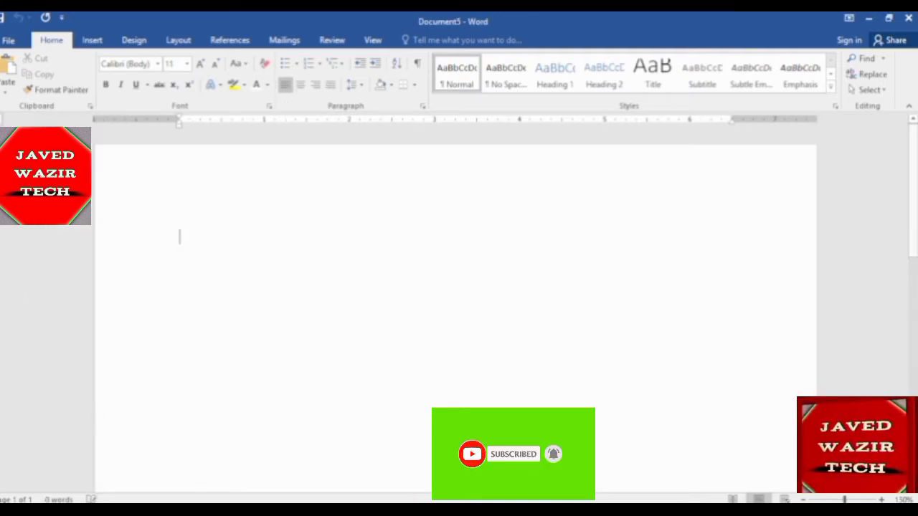
Make Document5 a portrait A4 page with Narrow 0.5" margins on all sides.
left_click(188, 42)
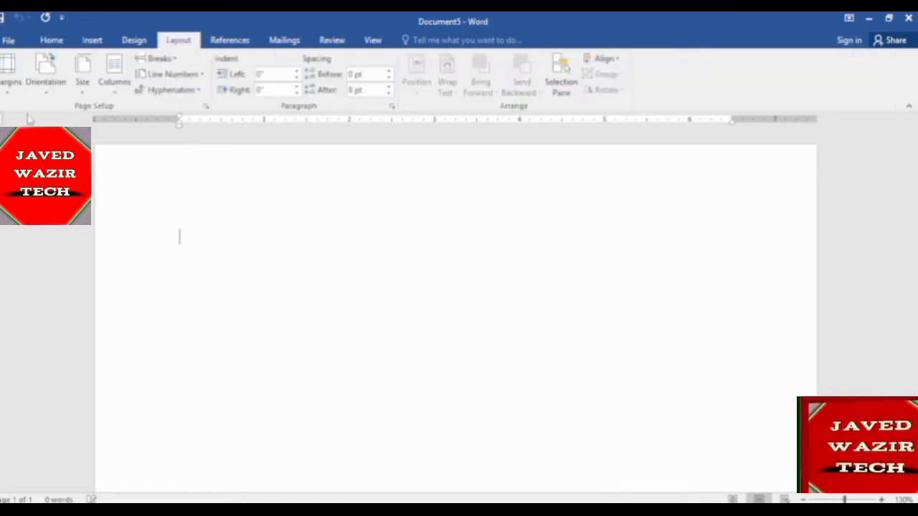
left_click(42, 91)
left_click(58, 120)
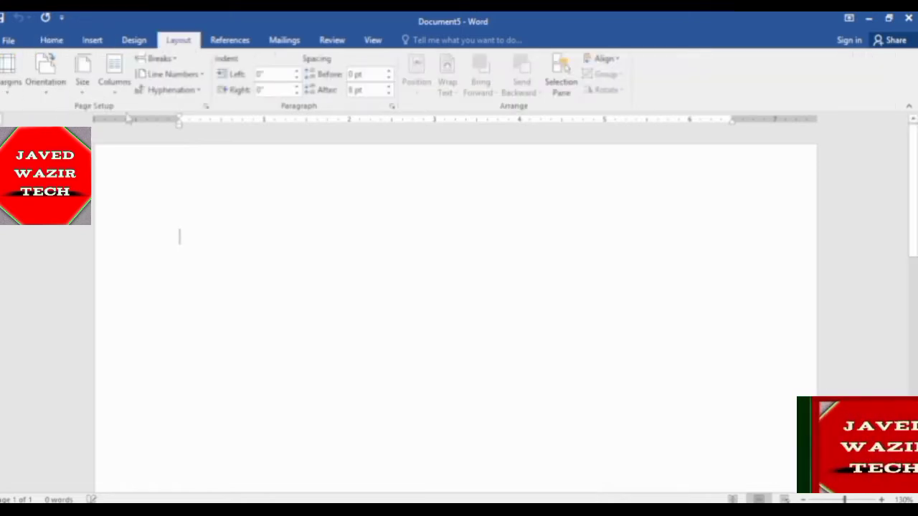
scroll(351, 321, "down", 1)
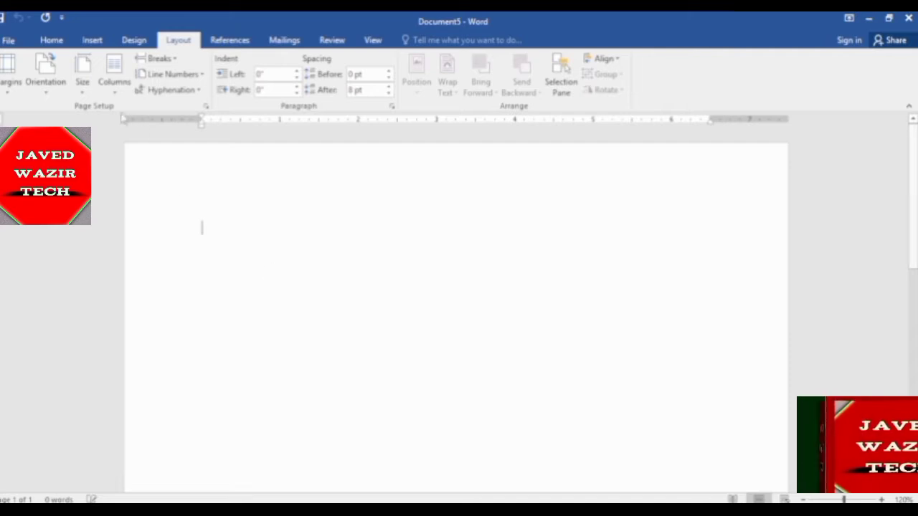
left_click(81, 84)
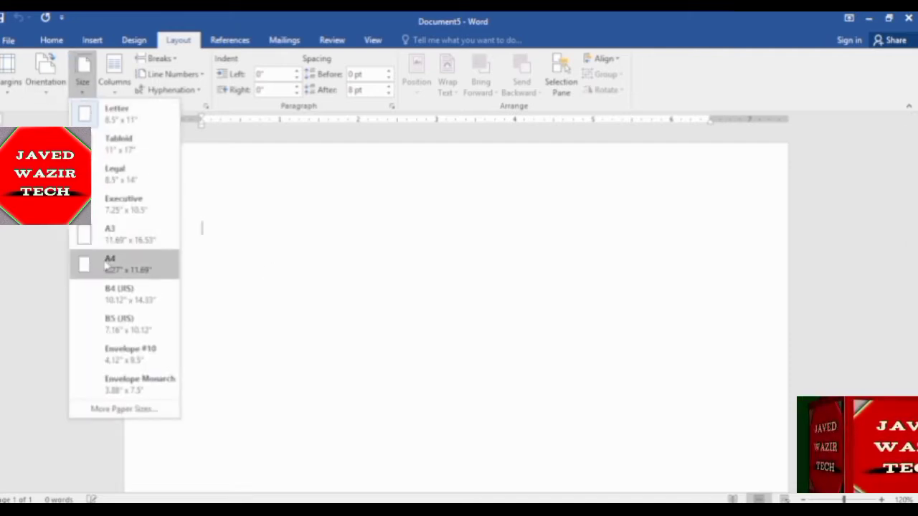
left_click(108, 266)
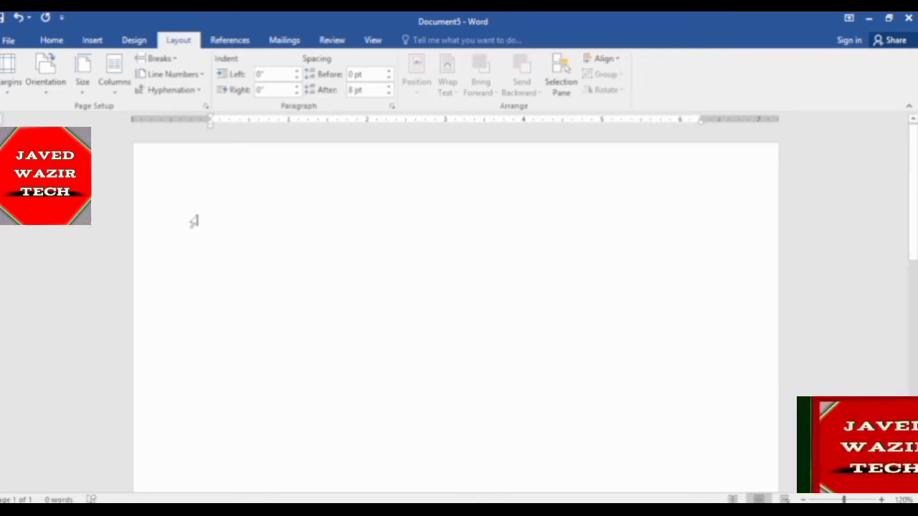
left_click(15, 90)
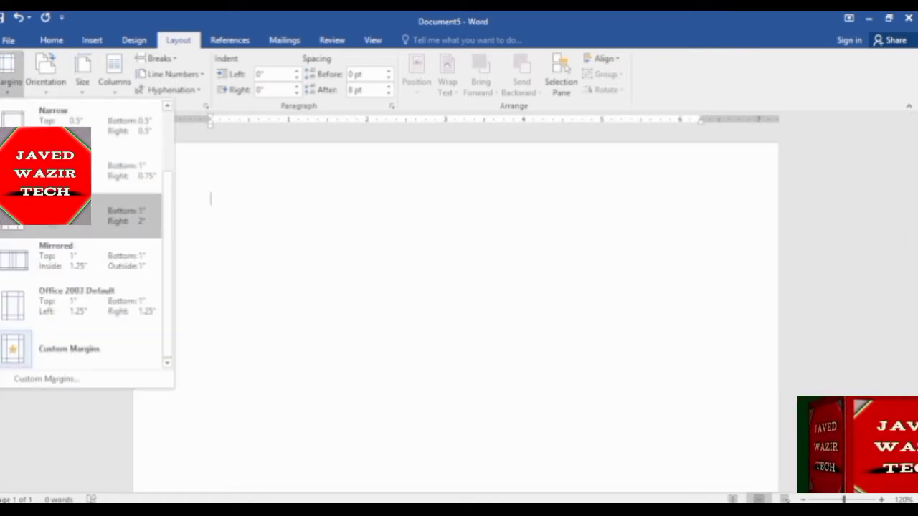
scroll(64, 230, "up", 2)
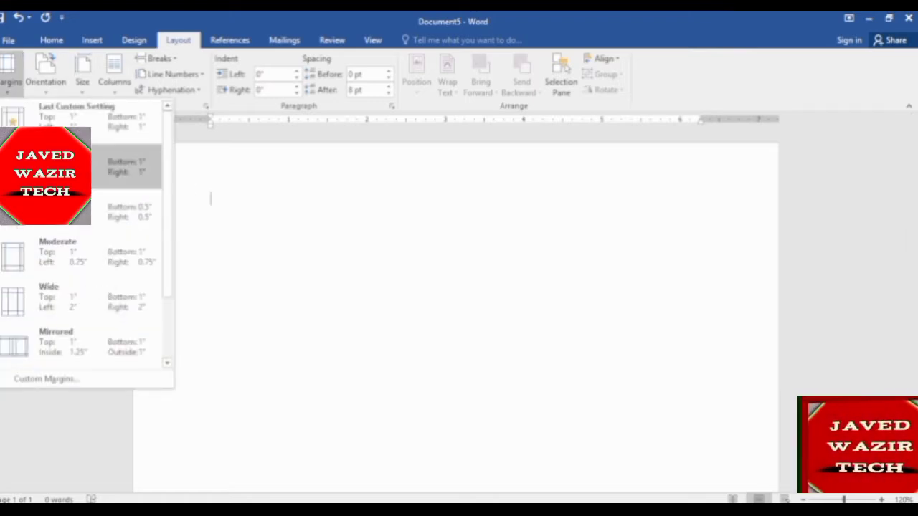
left_click(75, 229)
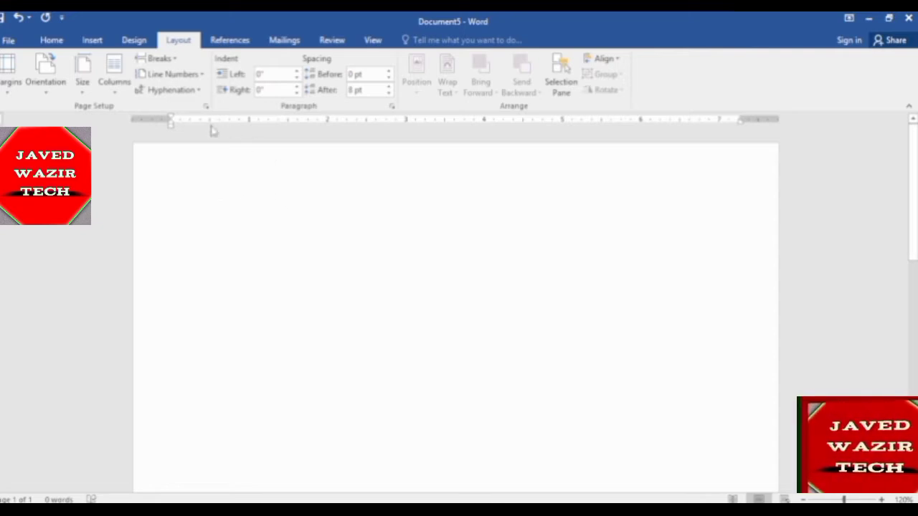
In the Page Borders dialog, choose the plain Box border setting.
left_click(129, 41)
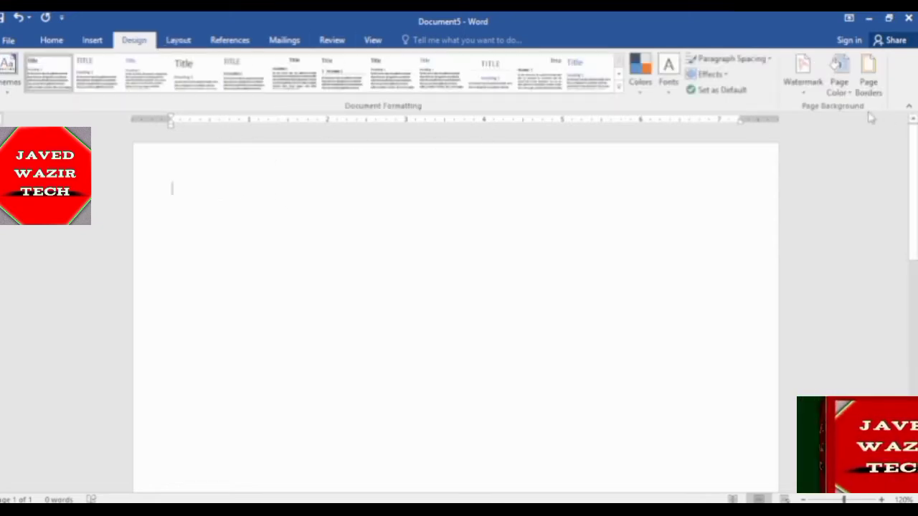
left_click(868, 84)
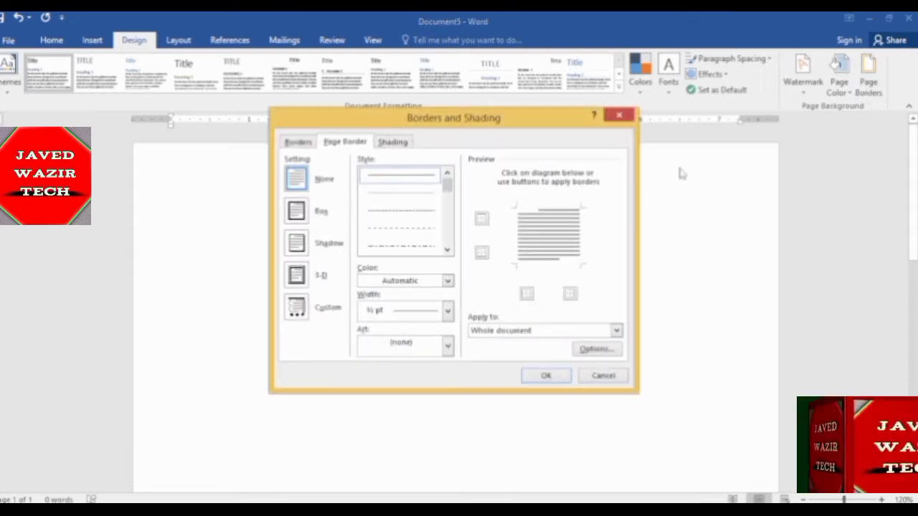
left_click(305, 213)
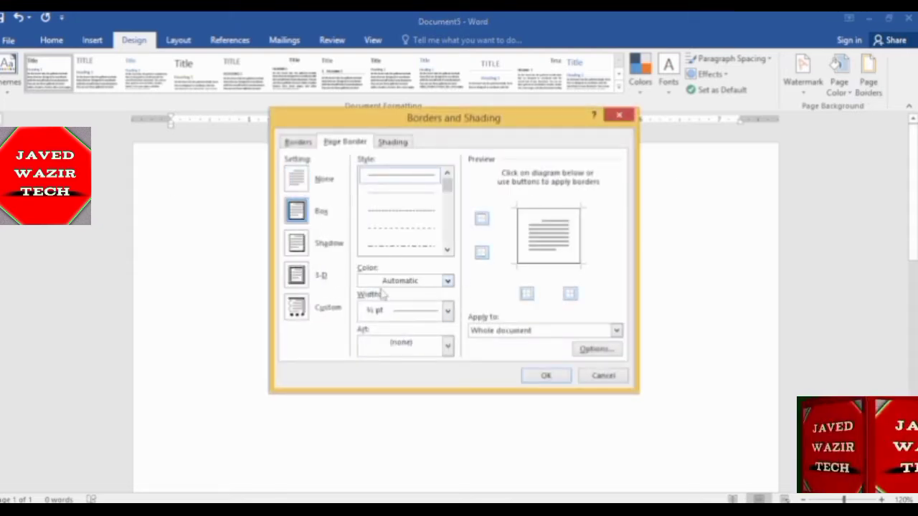
left_click(316, 243)
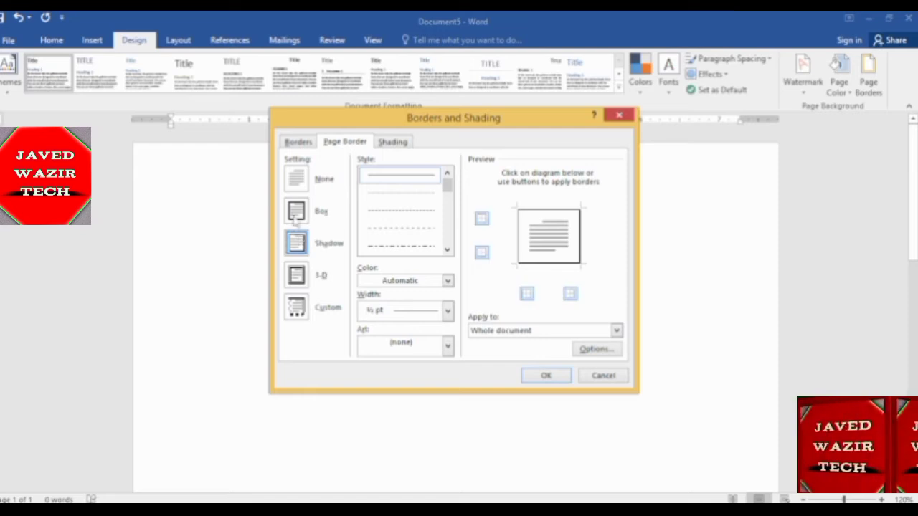
left_click(320, 211)
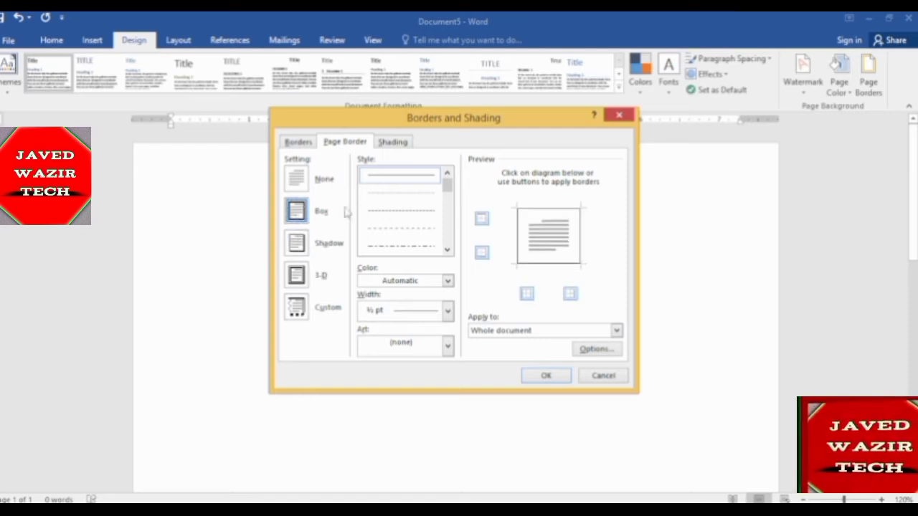
left_click(447, 249)
left_click(447, 250)
left_click(446, 249)
left_click(446, 249)
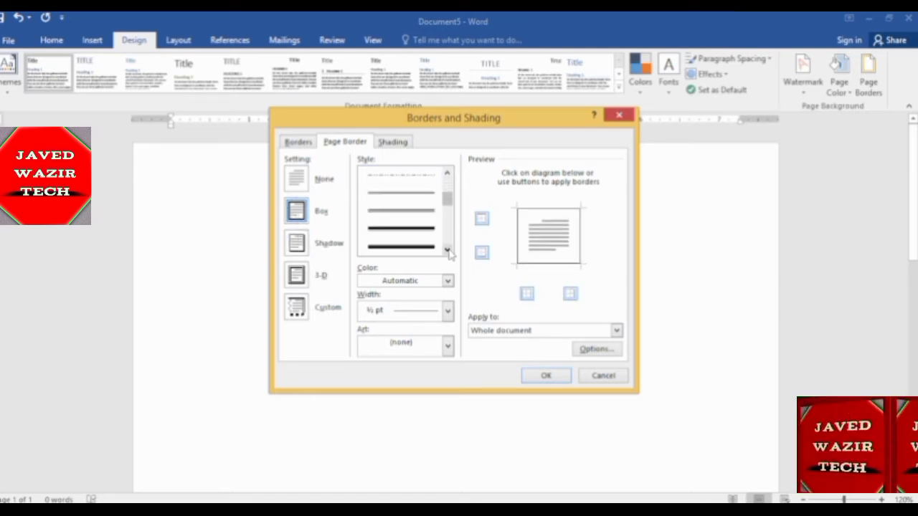
left_click(447, 310)
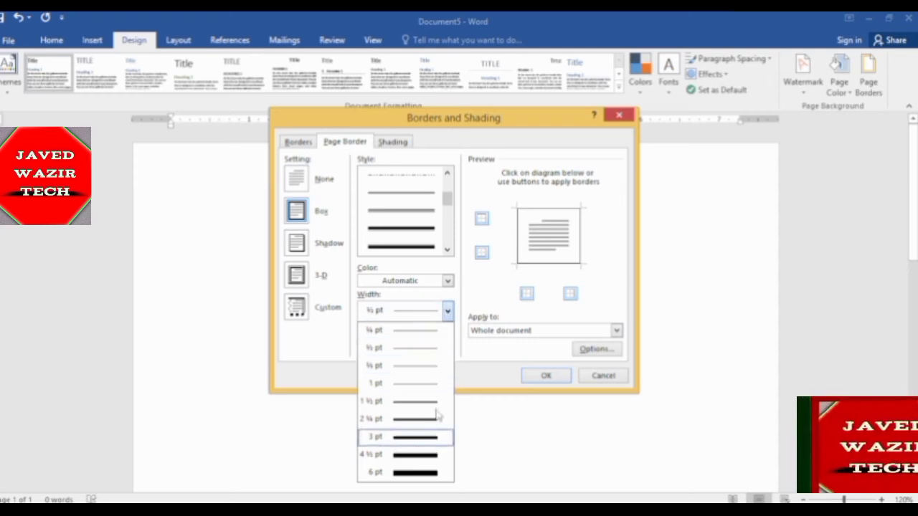
left_click(459, 296)
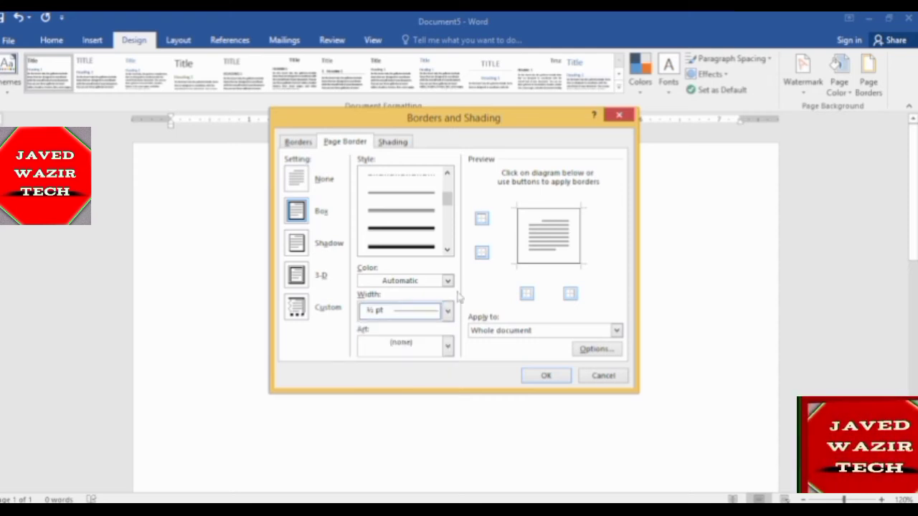
Keep Automatic colour, set the border width to 4½ pt, and apply the box border.
left_click(447, 345)
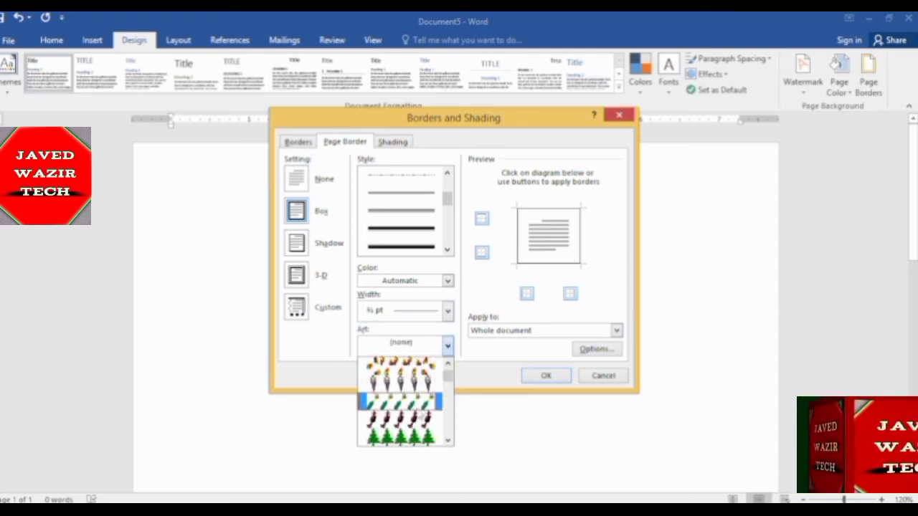
scroll(412, 420, "down", 2)
scroll(412, 419, "down", 1)
scroll(412, 419, "down", 2)
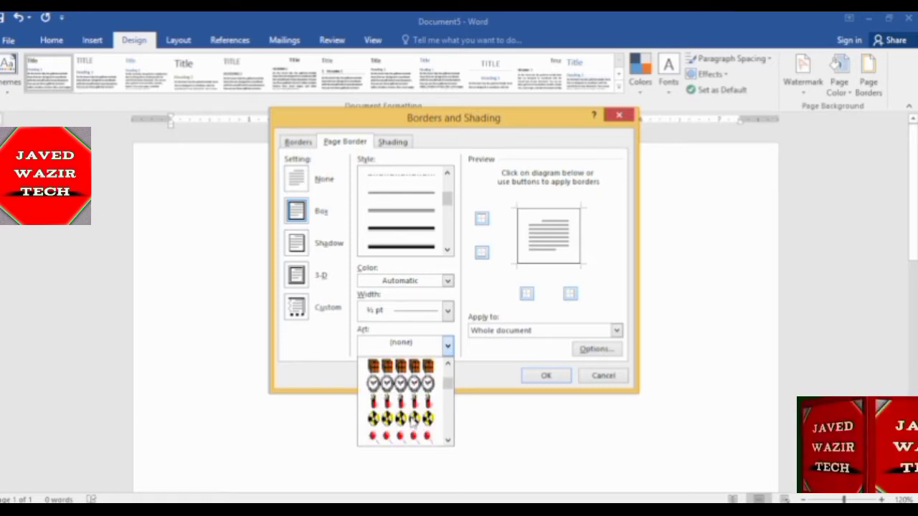
scroll(412, 420, "down", 2)
scroll(412, 420, "down", 2)
scroll(449, 247, "down", 2)
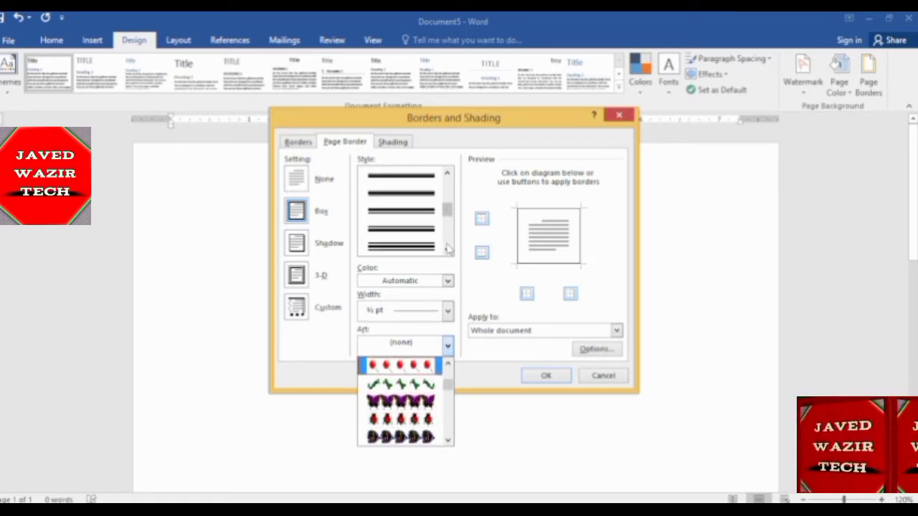
scroll(449, 247, "up", 5)
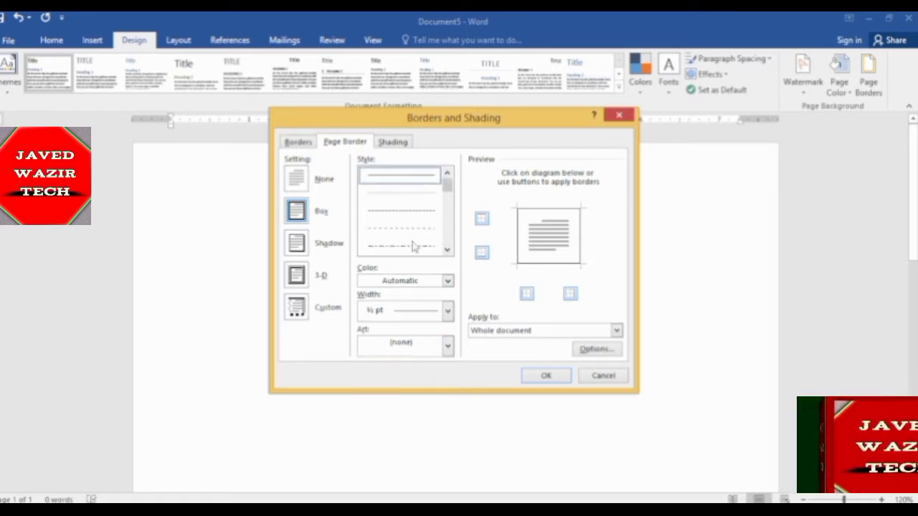
left_click(448, 282)
left_click(448, 283)
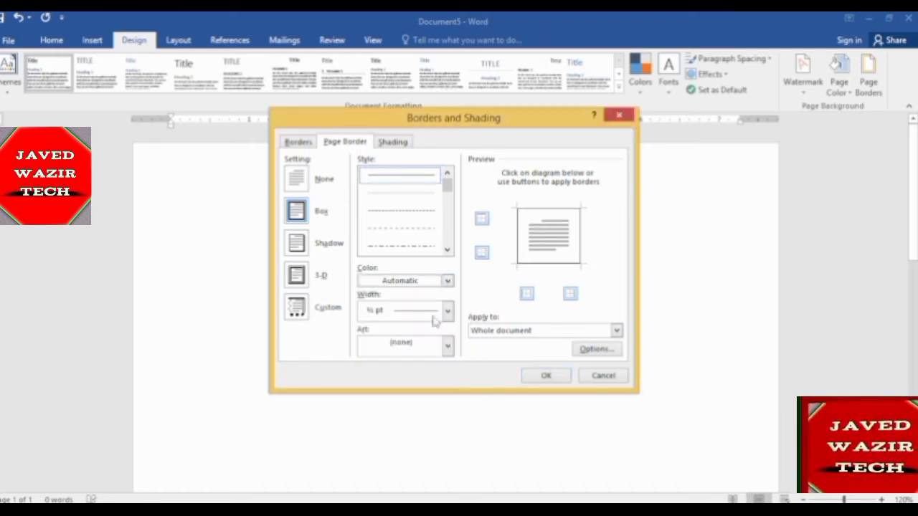
left_click(448, 311)
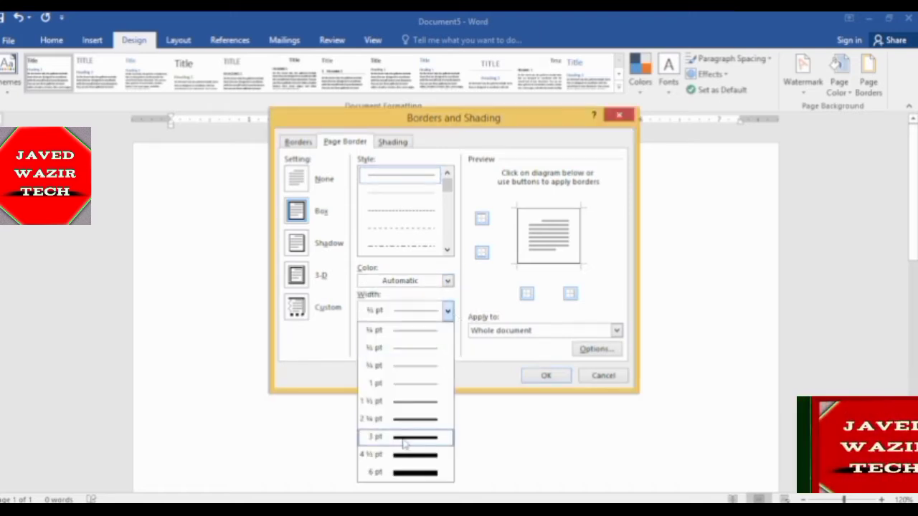
left_click(410, 457)
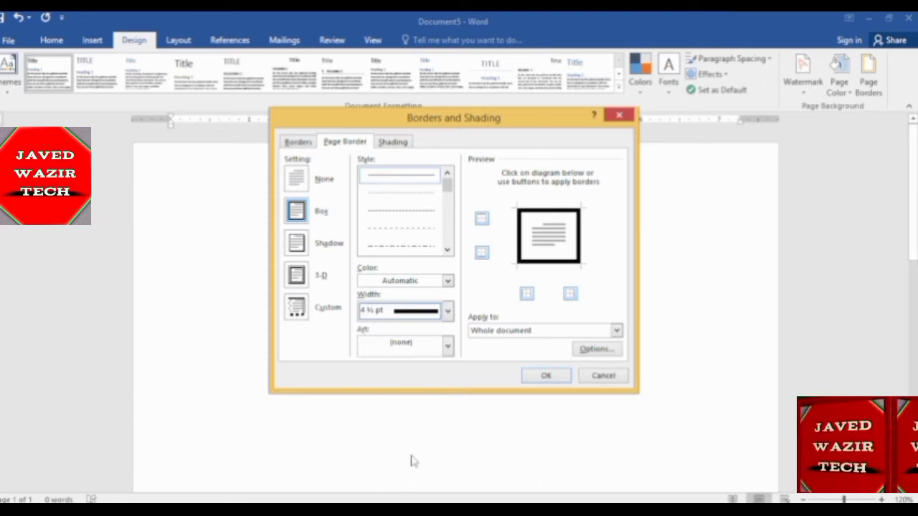
left_click(545, 377)
left_click(175, 195)
type("ta")
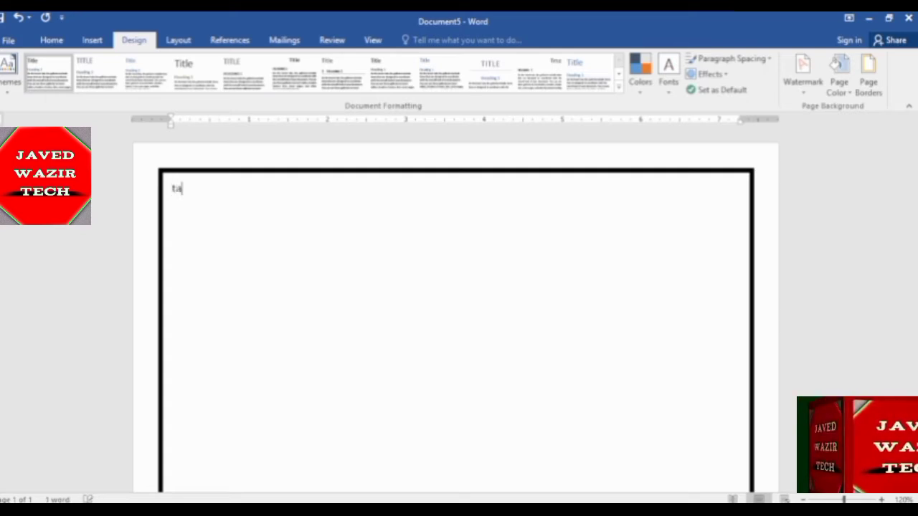
Type 'Tax invoice' and the company name on separate lines.
type("x ")
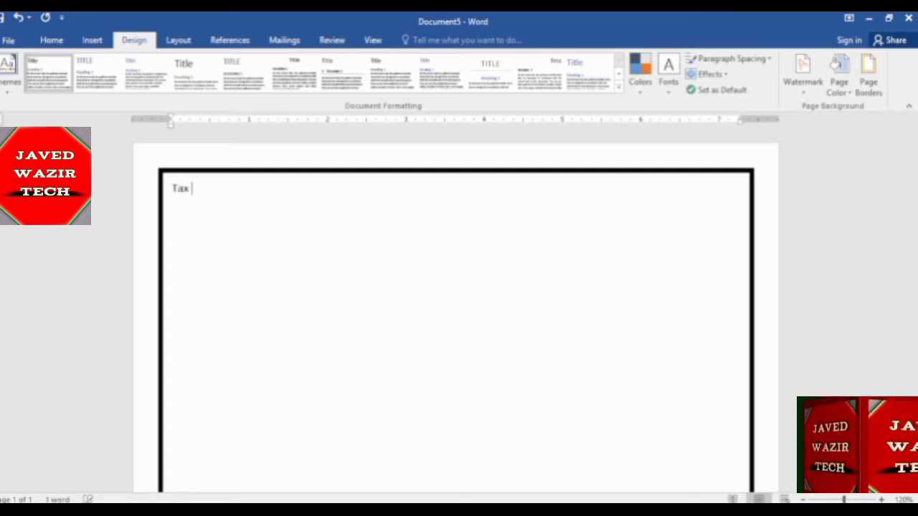
type("inv")
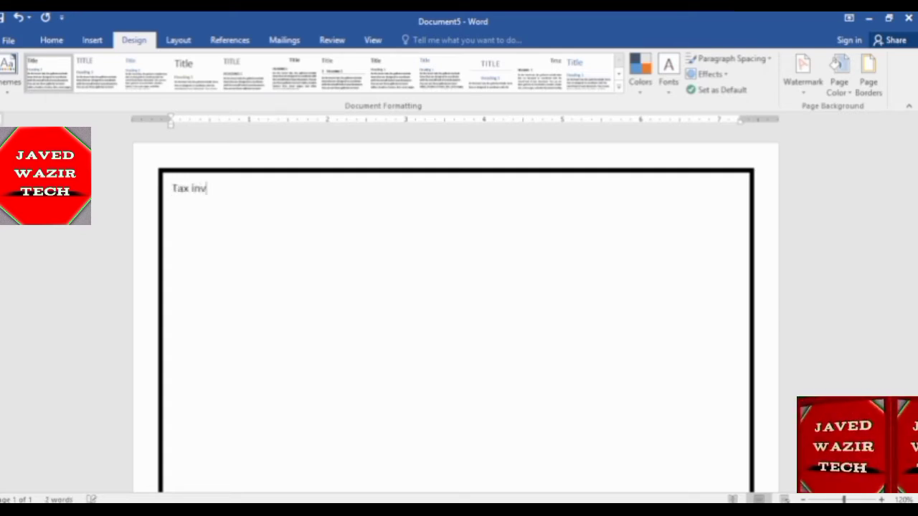
type("oice")
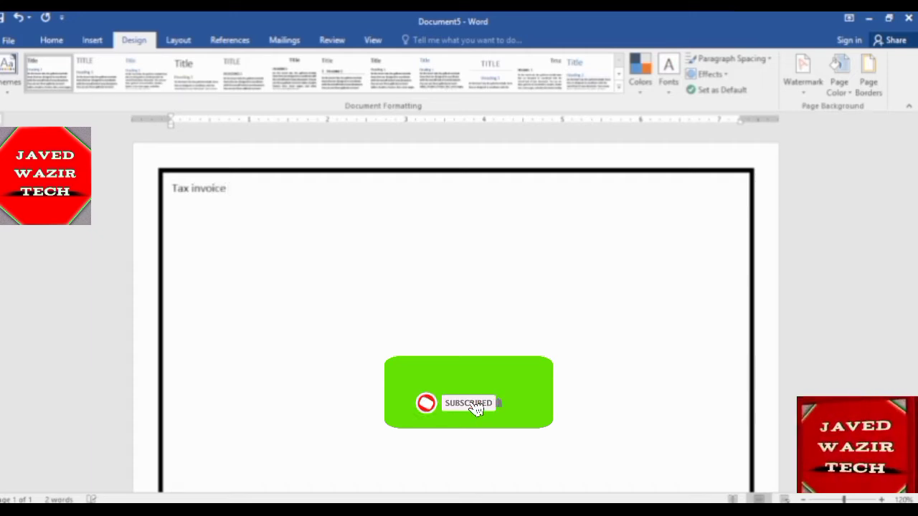
key("Return")
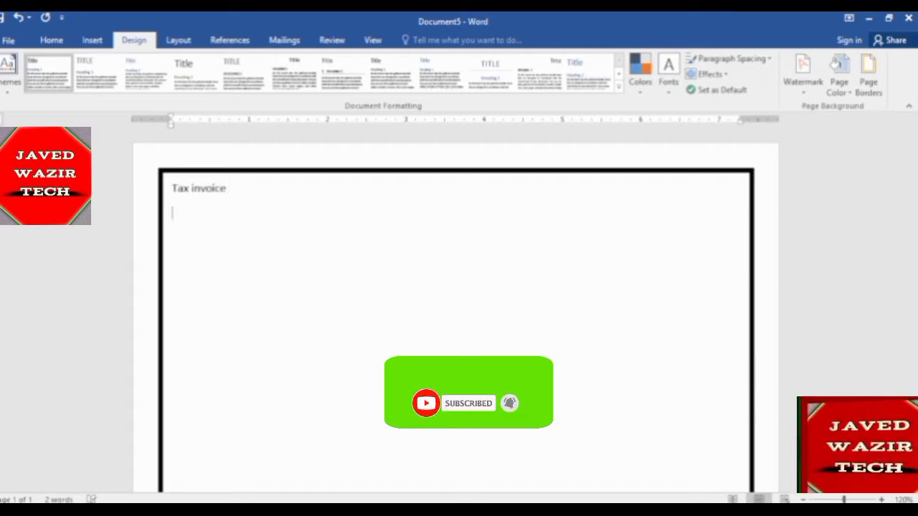
type("jav")
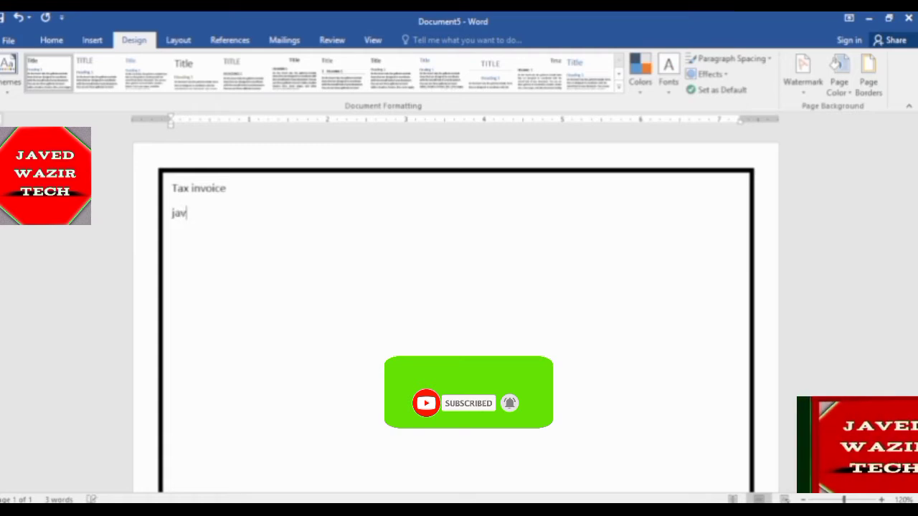
type("Javed")
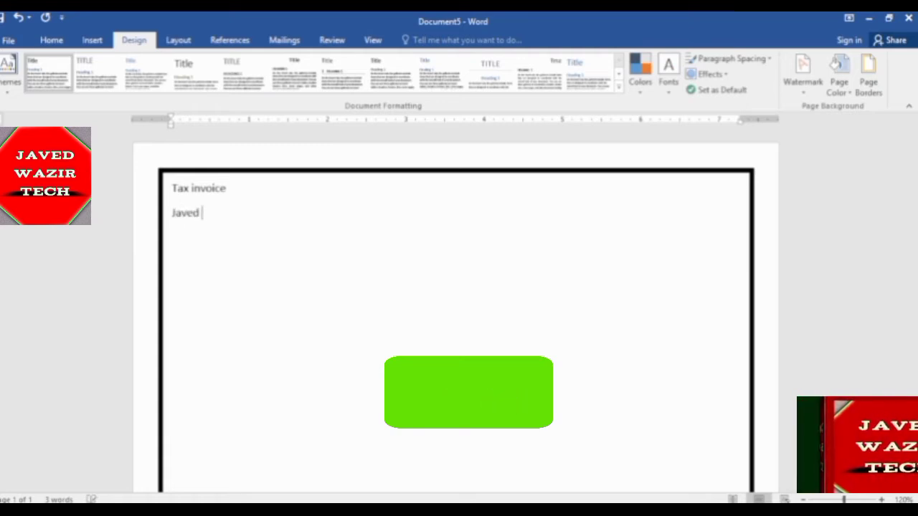
type(" compute")
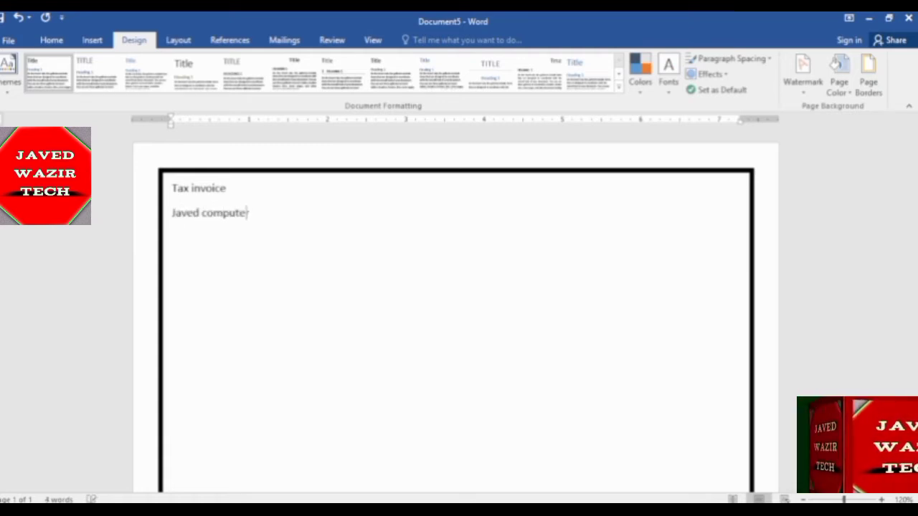
type("r pv")
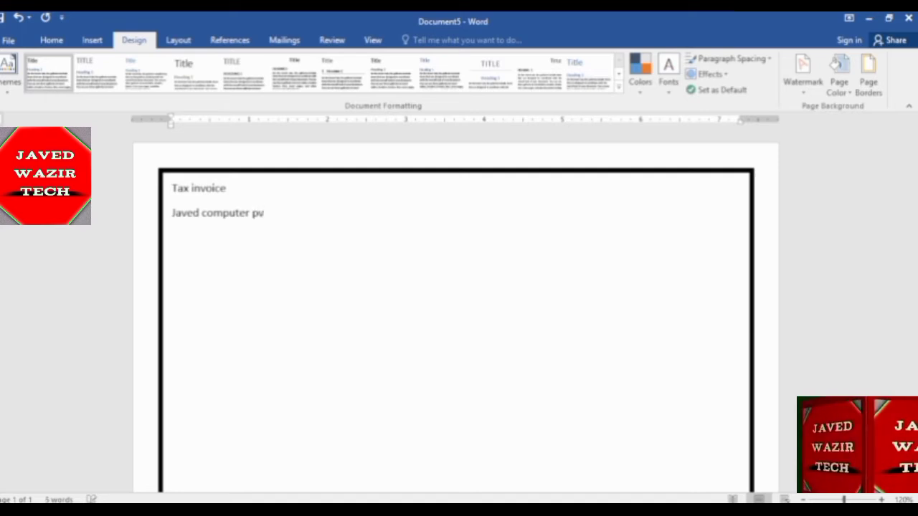
type("t ltd")
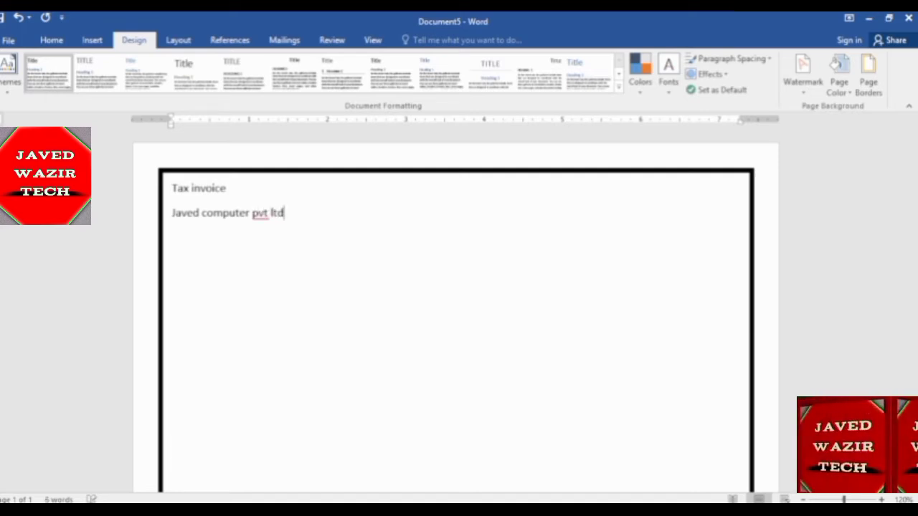
key("Return")
type("gs")
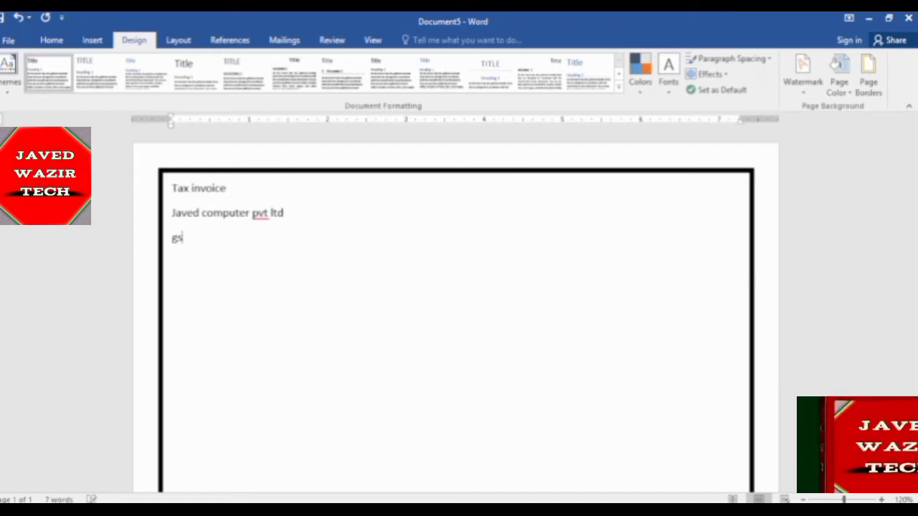
Add 'GSTIN NO : XXXXXXXXXX', a tab, then a blank 'PAN NO ______' field.
type("tin no")
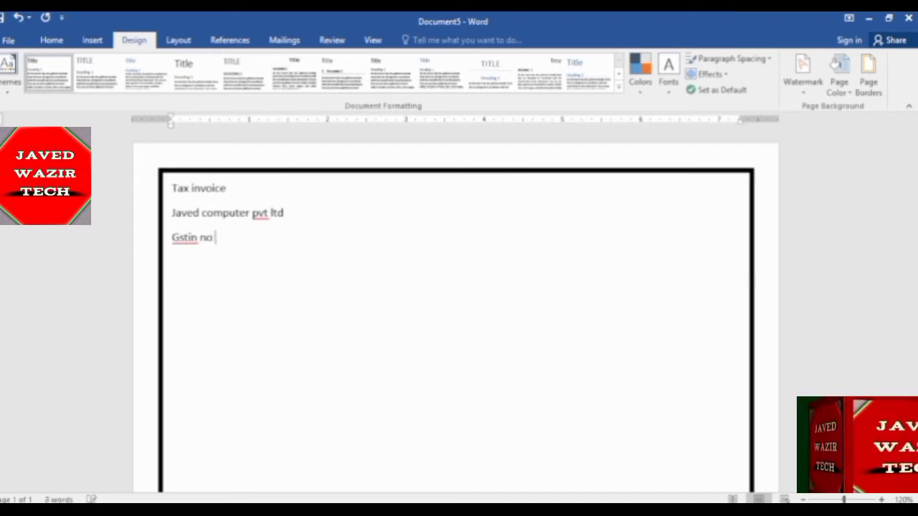
key("BackSpace")
key("BackSpace")
key("BackSpace")
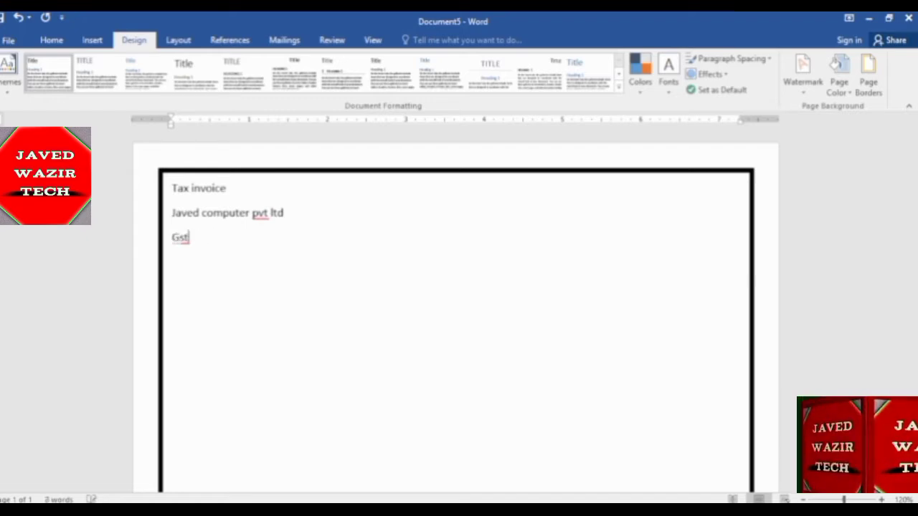
key("BackSpace")
key("BackSpace")
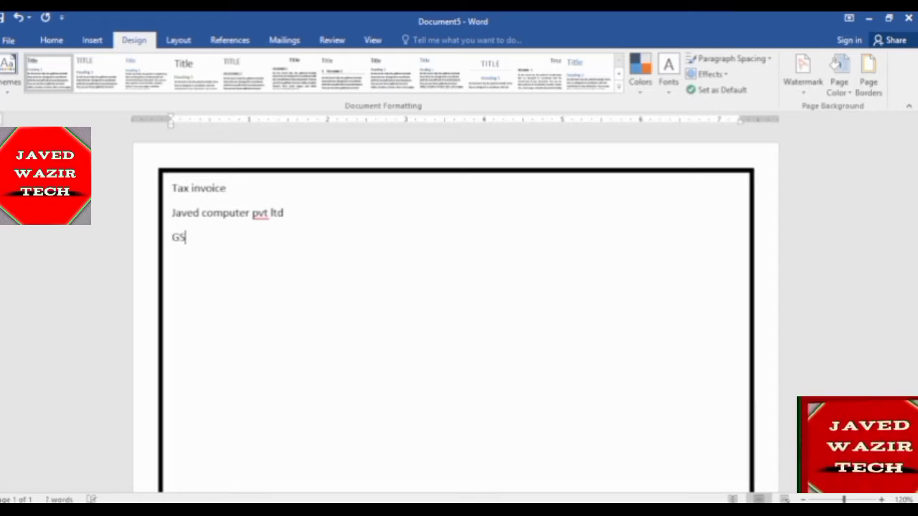
type("TIN NO ")
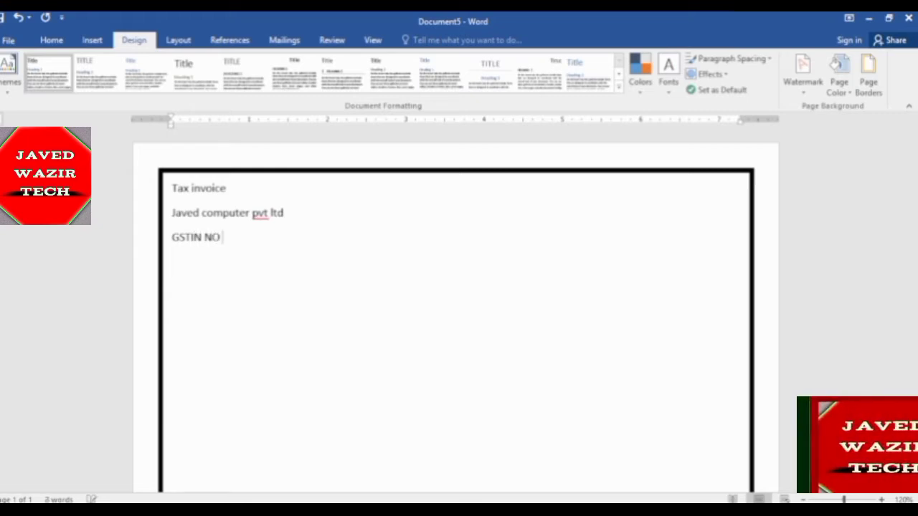
type(":")
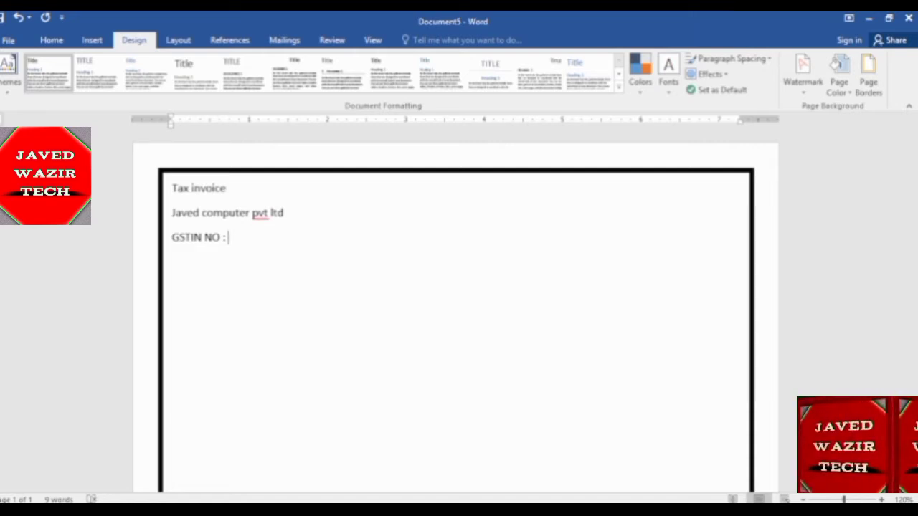
type("---")
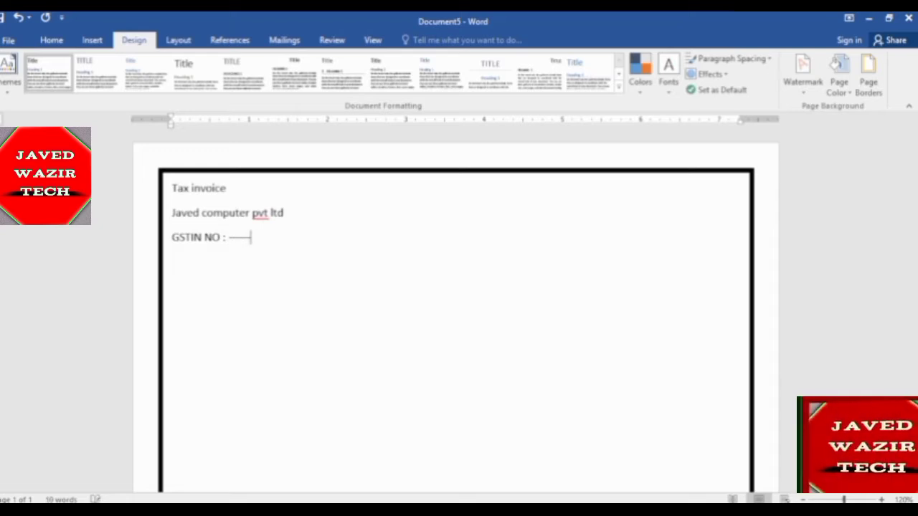
key("BackSpace")
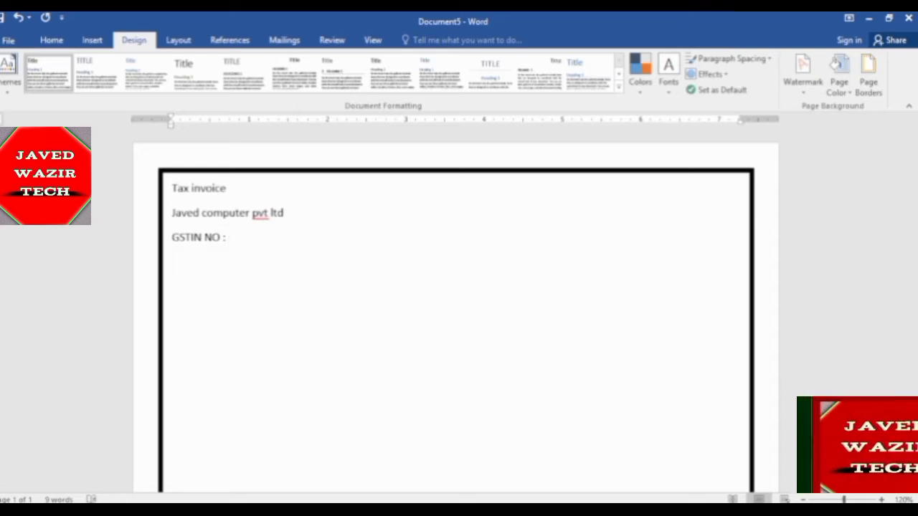
type("======")
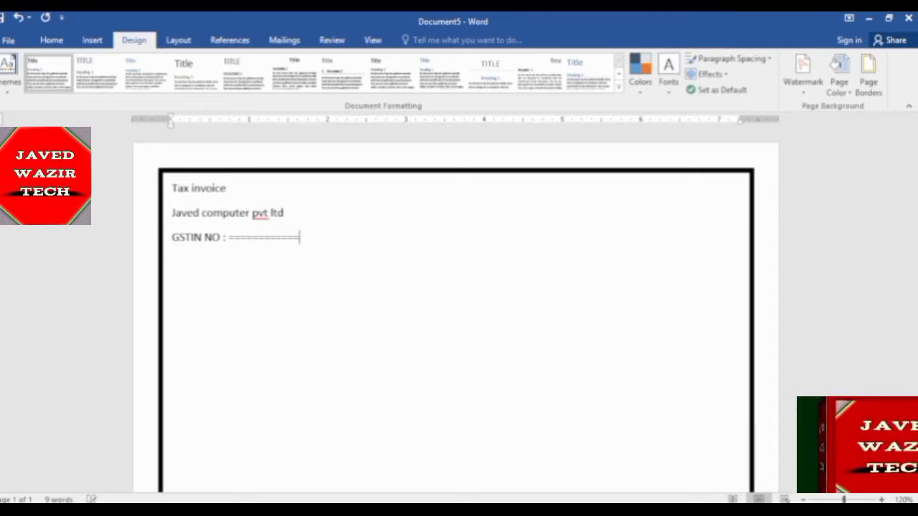
type("====")
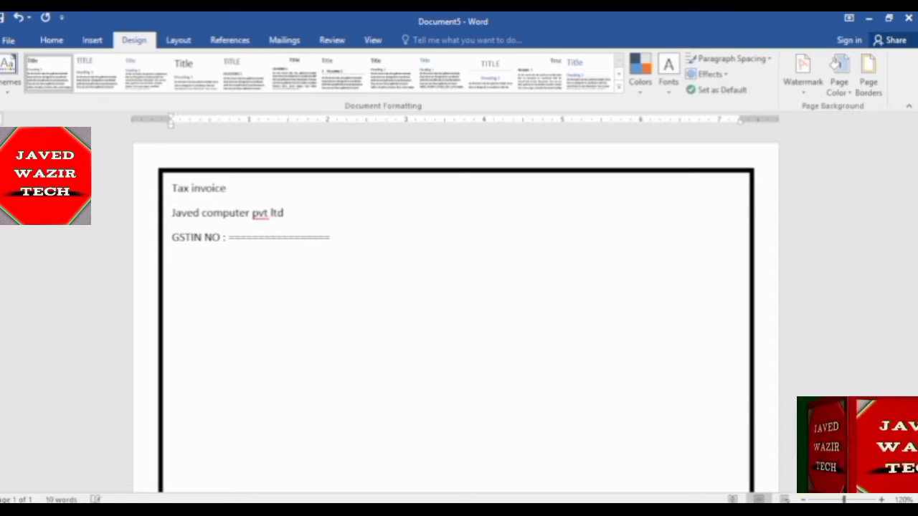
type("==")
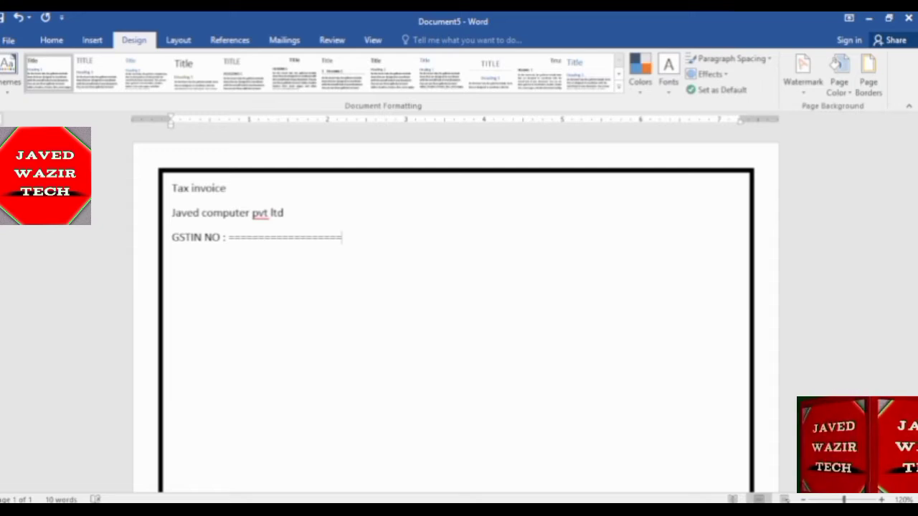
key("BackSpace")
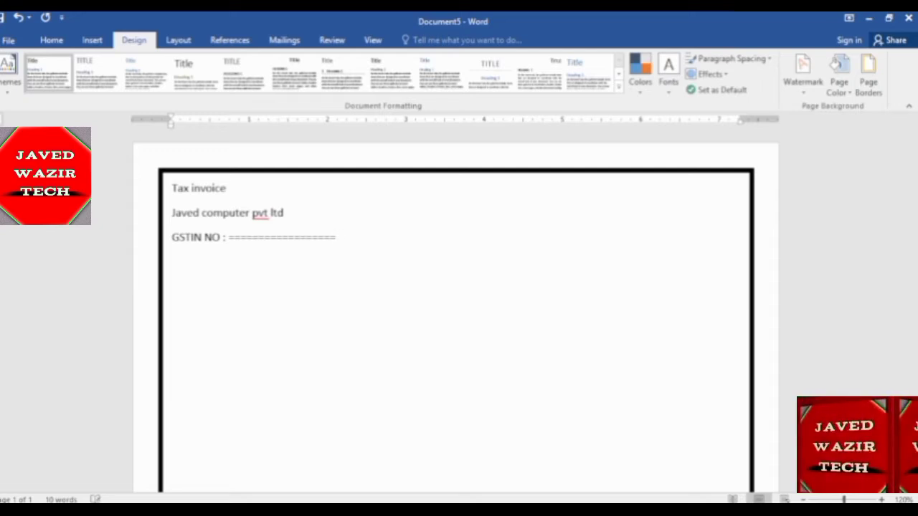
key("BackSpace")
key("BackSpace")
key("BackSpace")
key("BackSpace")
key("BackSpace")
key("BackSpace")
key("BackSpace")
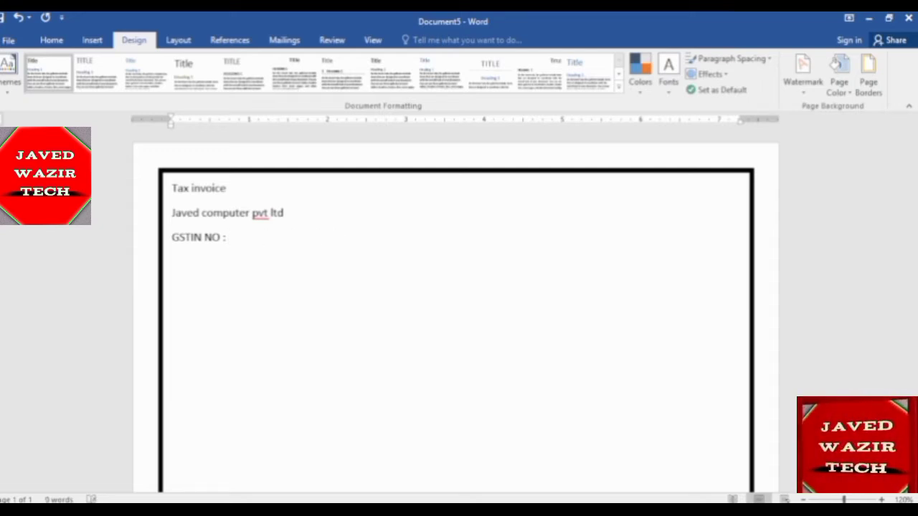
type("XXXXXXXXXX")
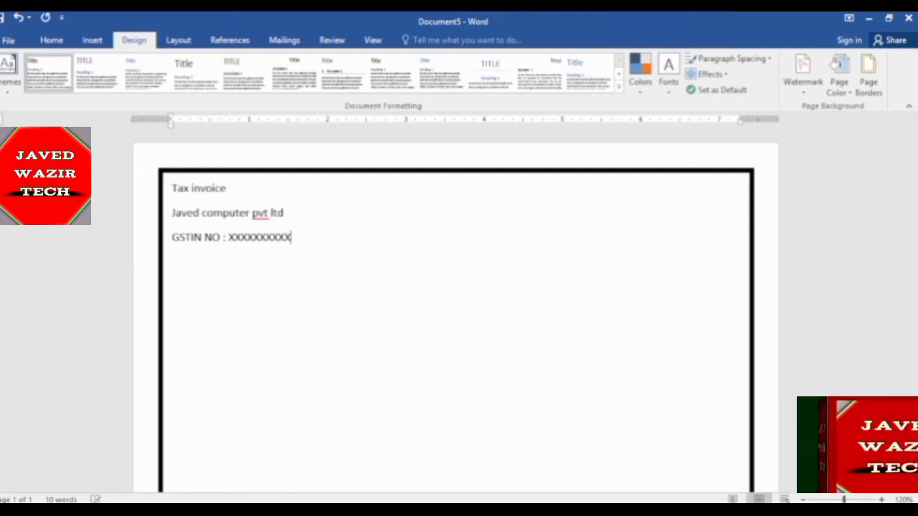
key("Tab")
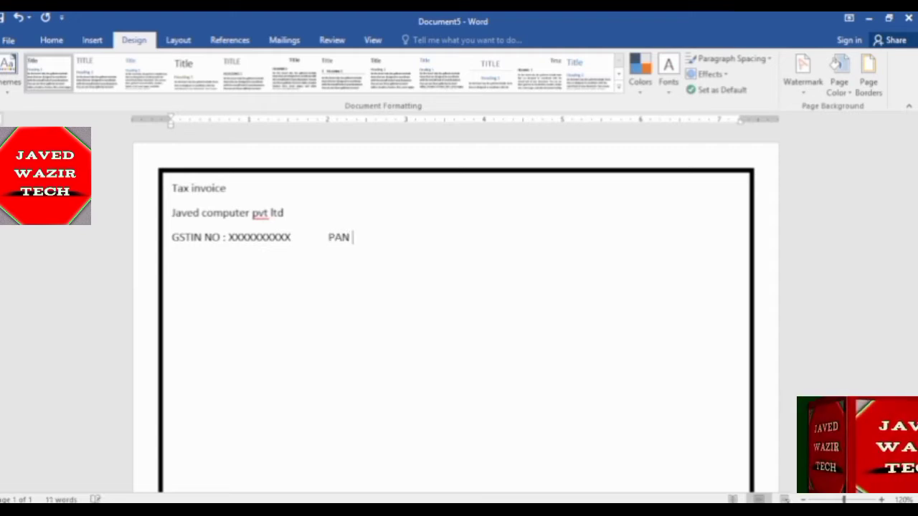
type("NO ")
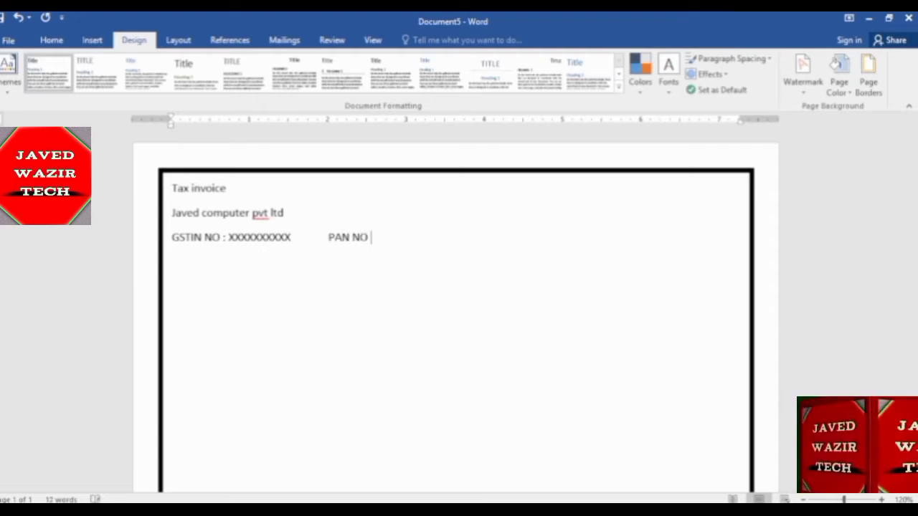
type("____")
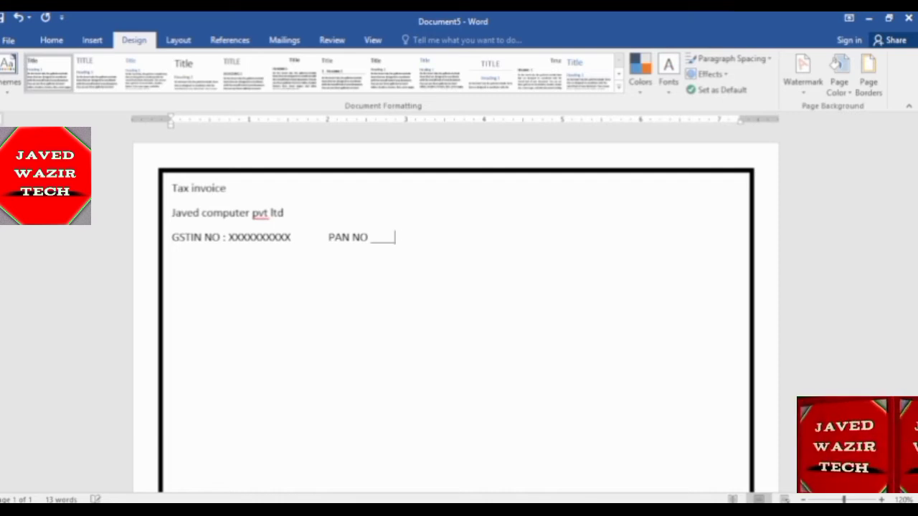
type("________")
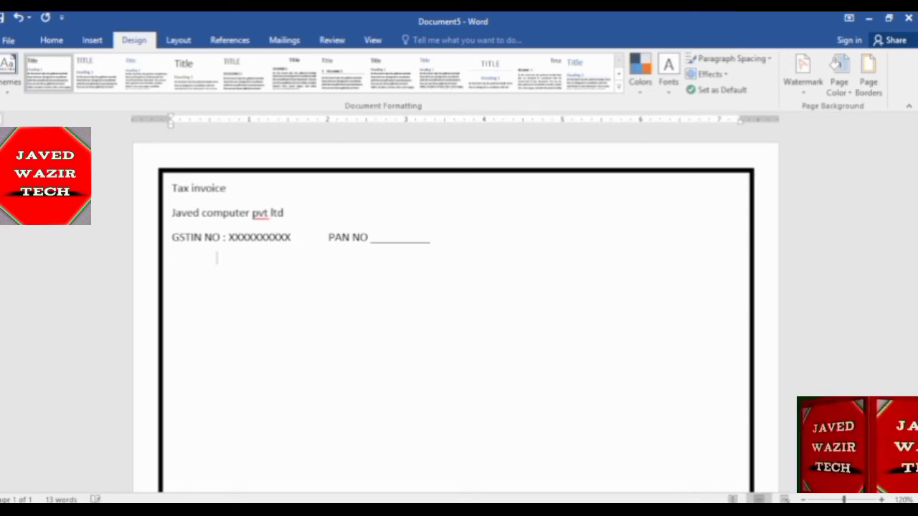
Add an 'OFFICE ADD :-' line of X's and an 'EMAIL ID :-' underscore blank ending in GMAIL.COM.
key("Return")
type("O")
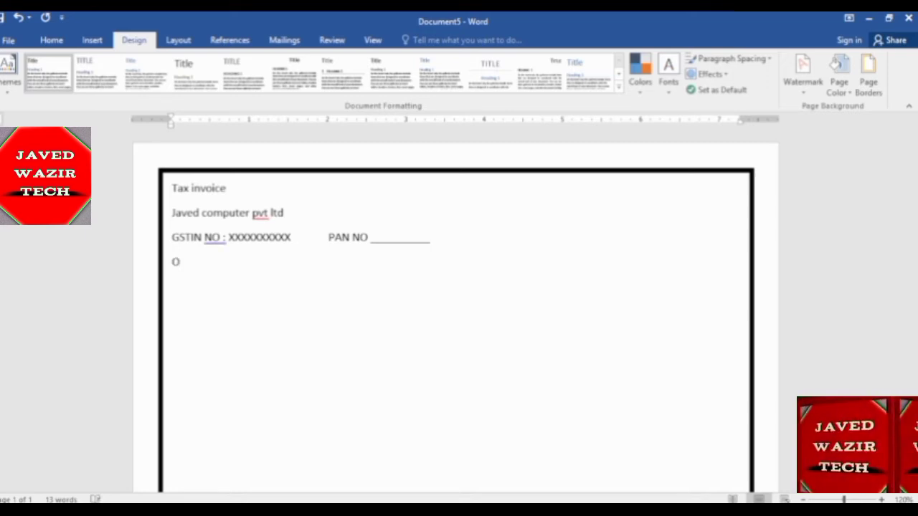
type("FFICE ")
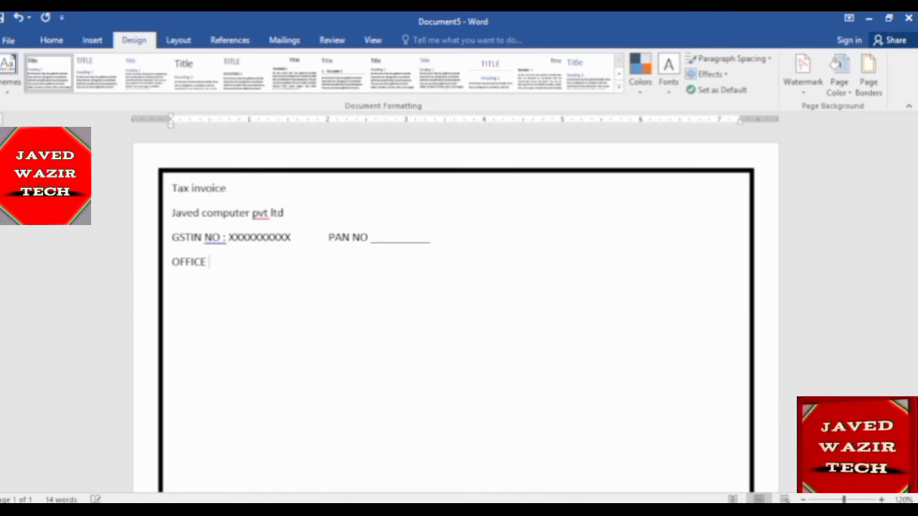
type("ADD")
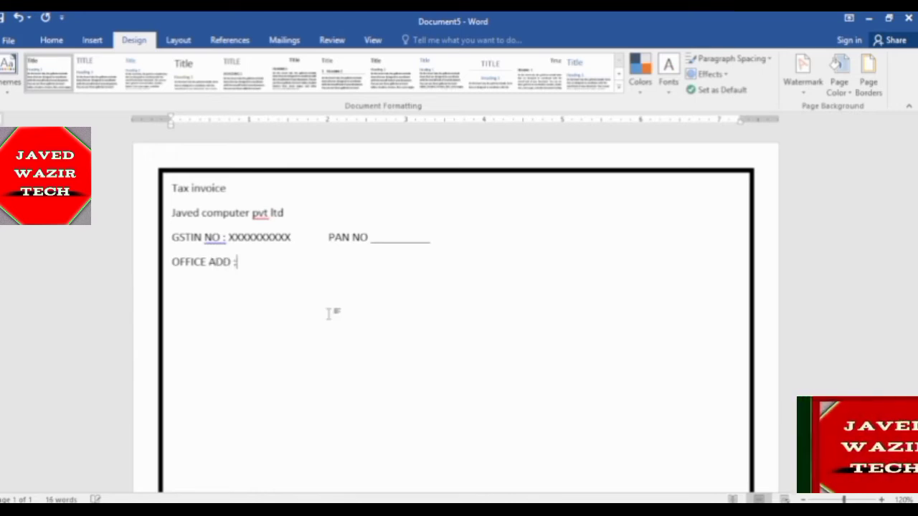
type(" :-")
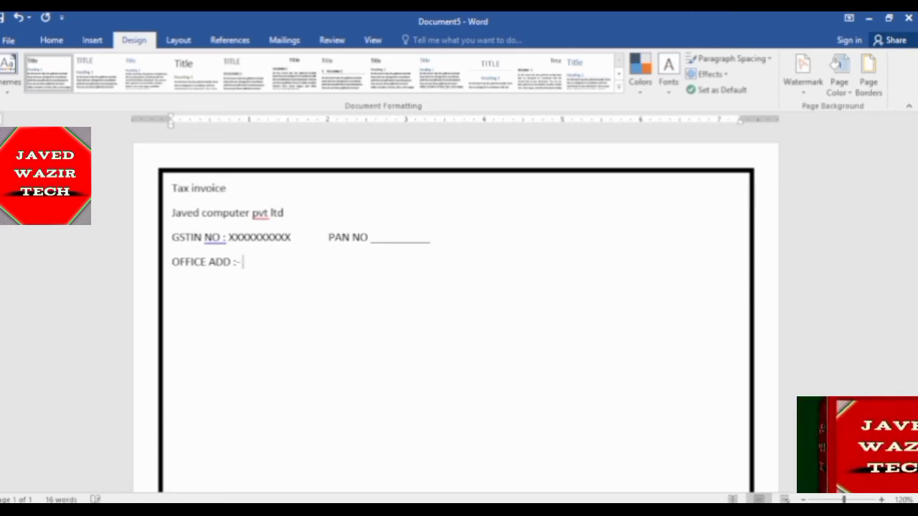
type(" X")
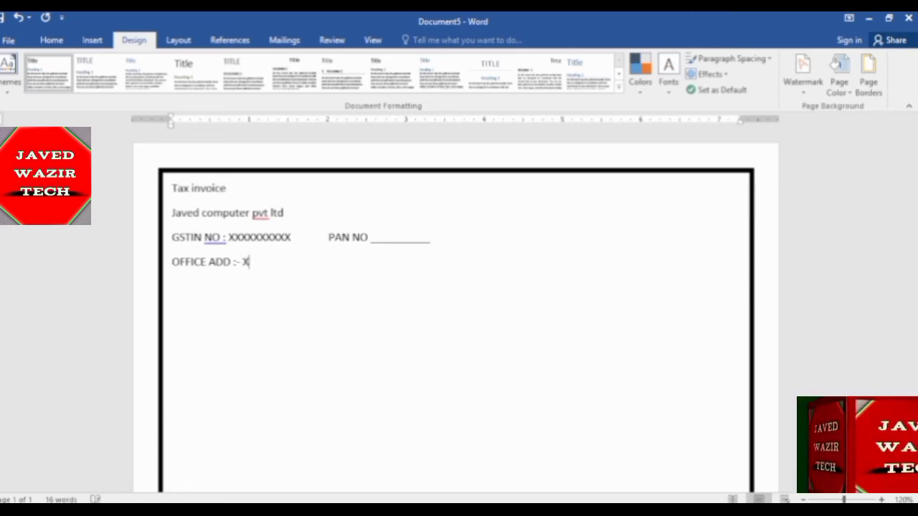
type("XXXXXXXXXXXXX")
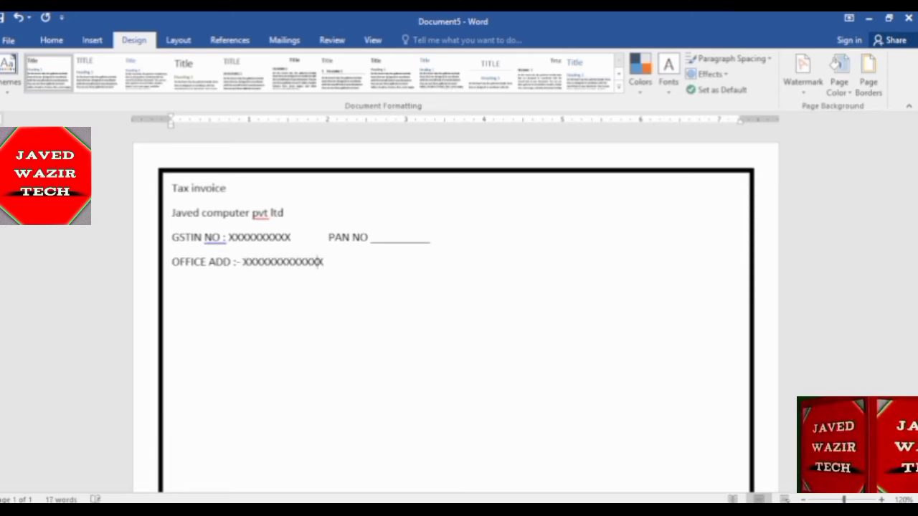
type("XXXXXXXXXXXXXXXX")
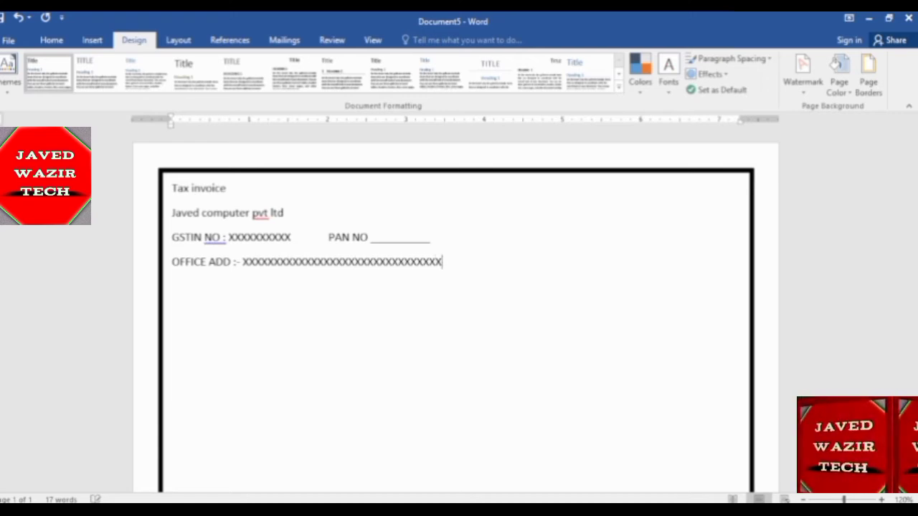
key("Return")
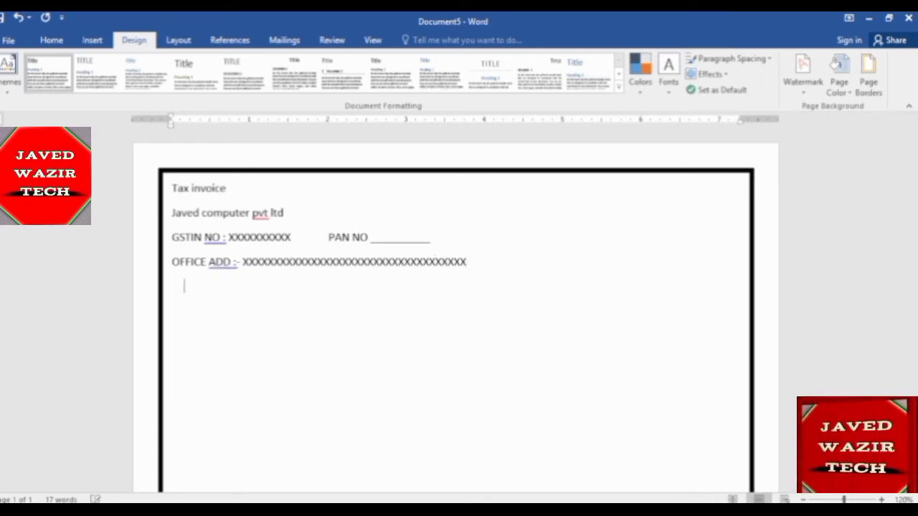
type("EMAIL ID :-")
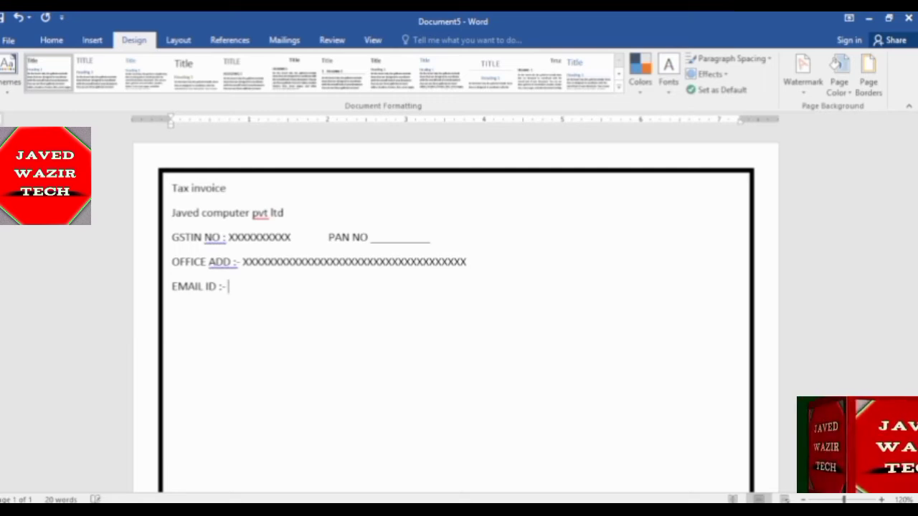
type("_________________")
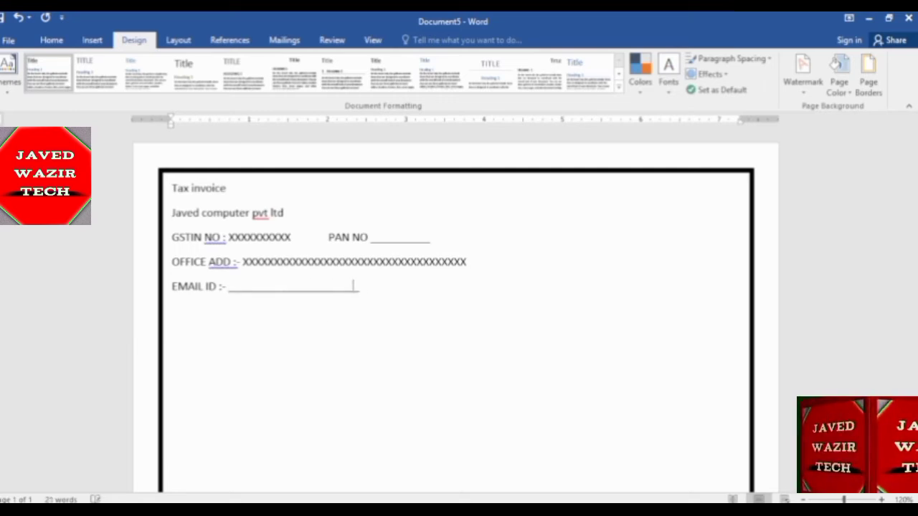
type("______________")
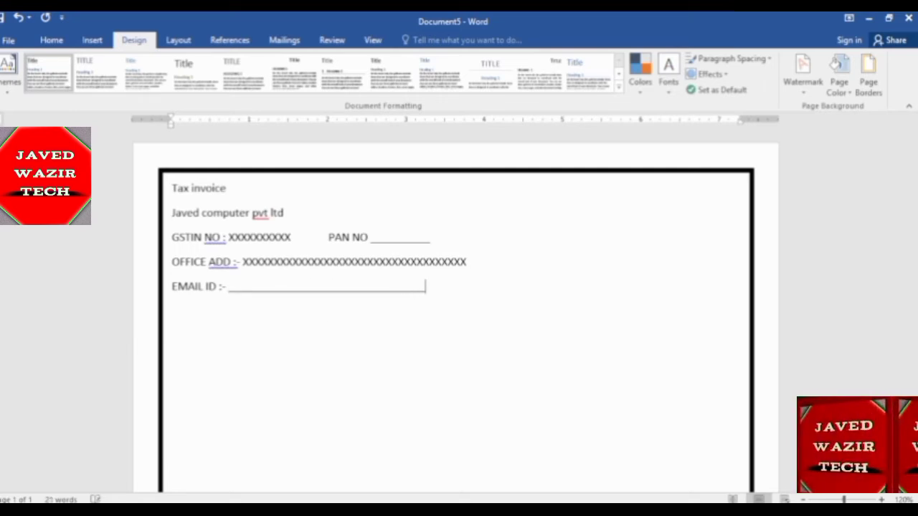
type("_")
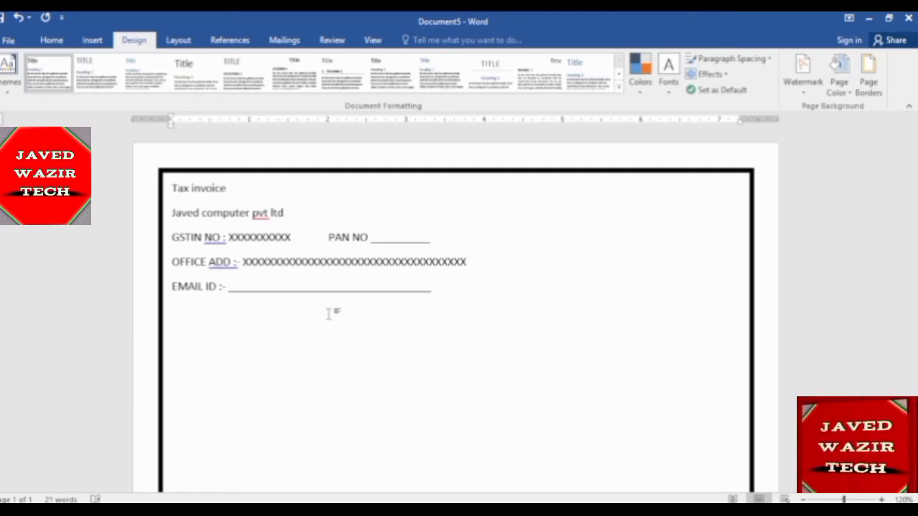
type("____")
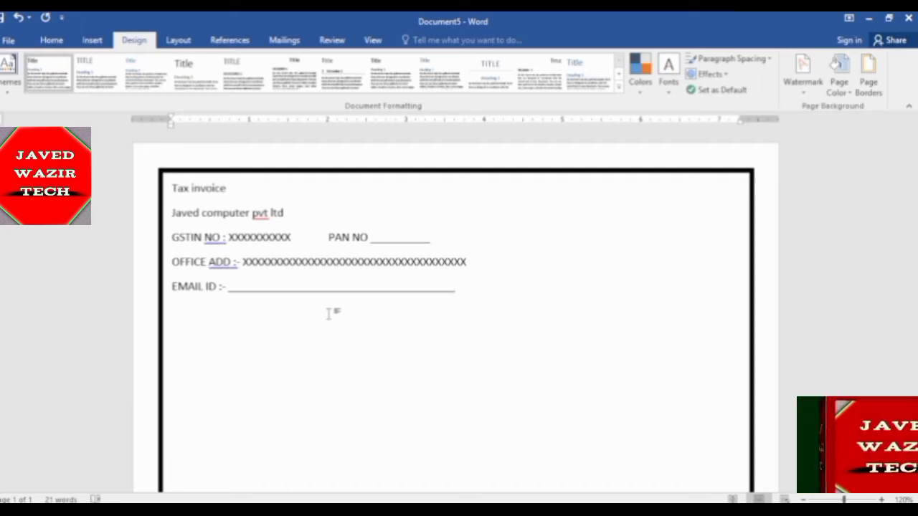
key("BackSpace")
key("BackSpace")
key("BackSpace")
key("BackSpace")
key("BackSpace")
key("BackSpace")
key("BackSpace")
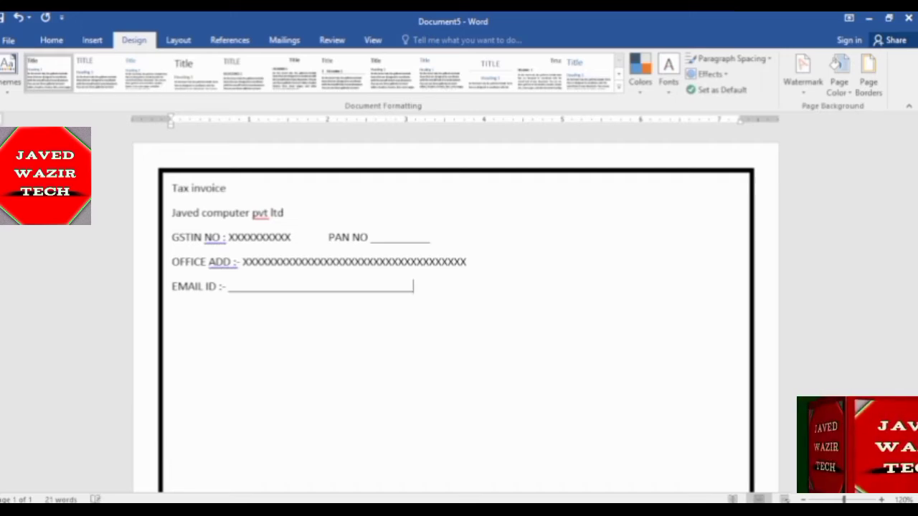
key("BackSpace")
key("BackSpace")
key("BackSpace")
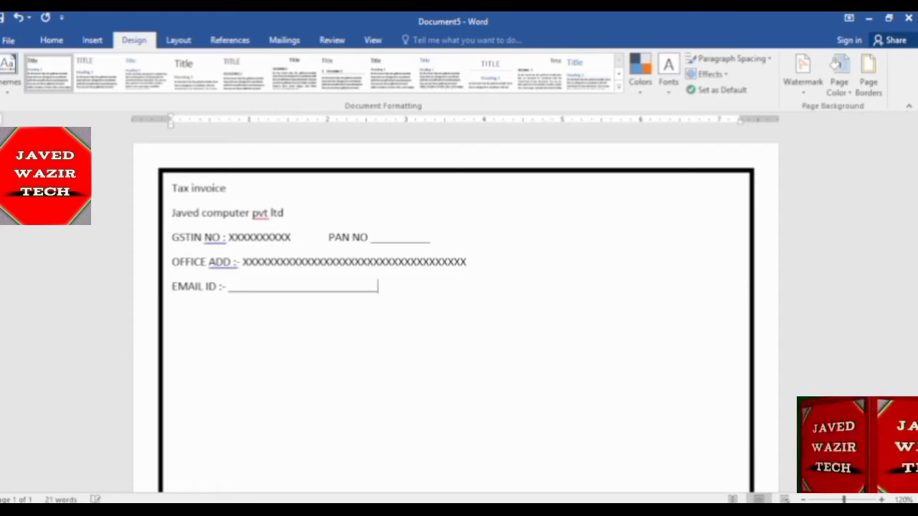
type("GMAIL.")
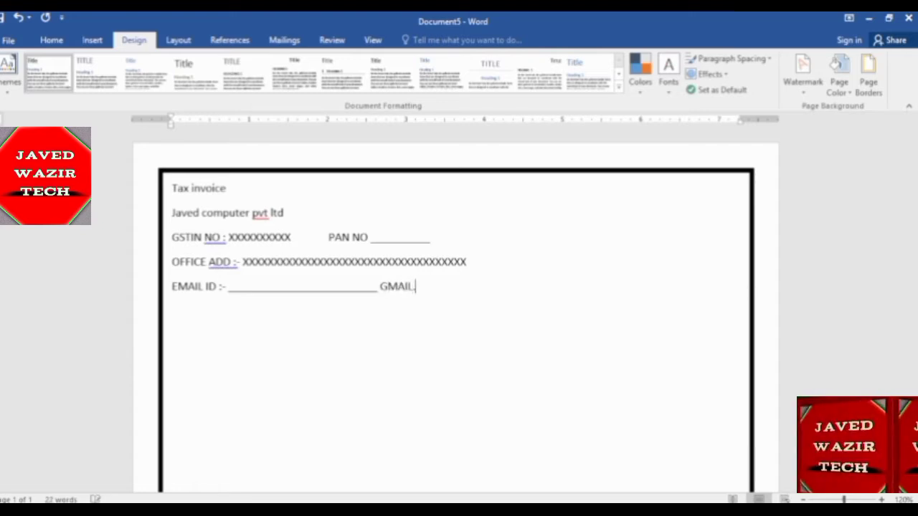
type("COM")
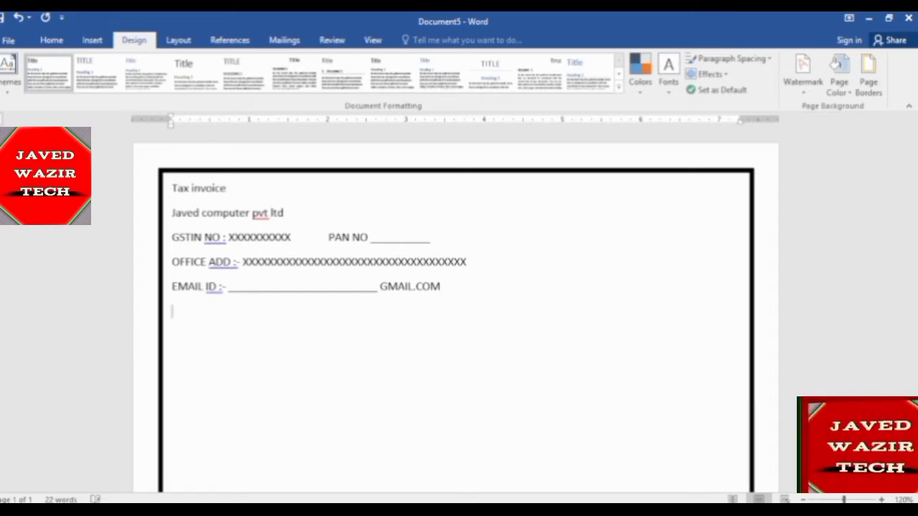
key("Return")
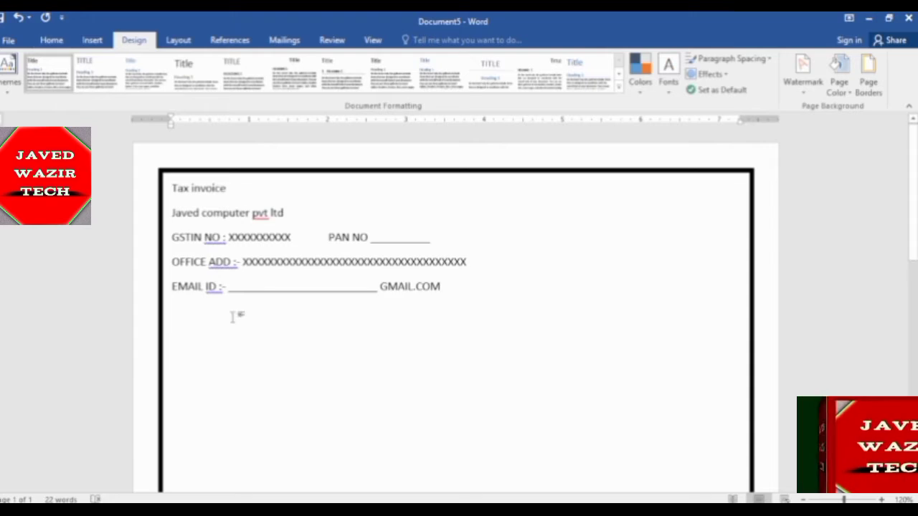
Insert a 5-column, 2-row table below the email line.
left_click(92, 39)
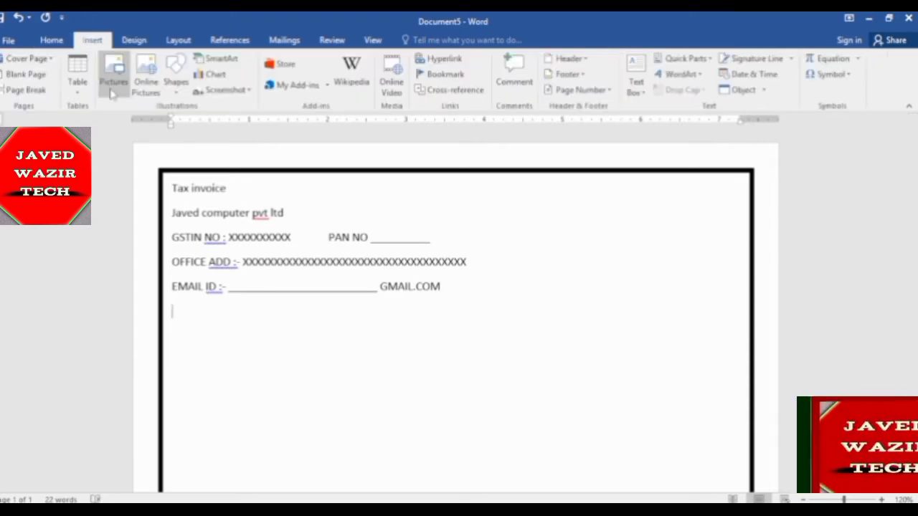
left_click(78, 75)
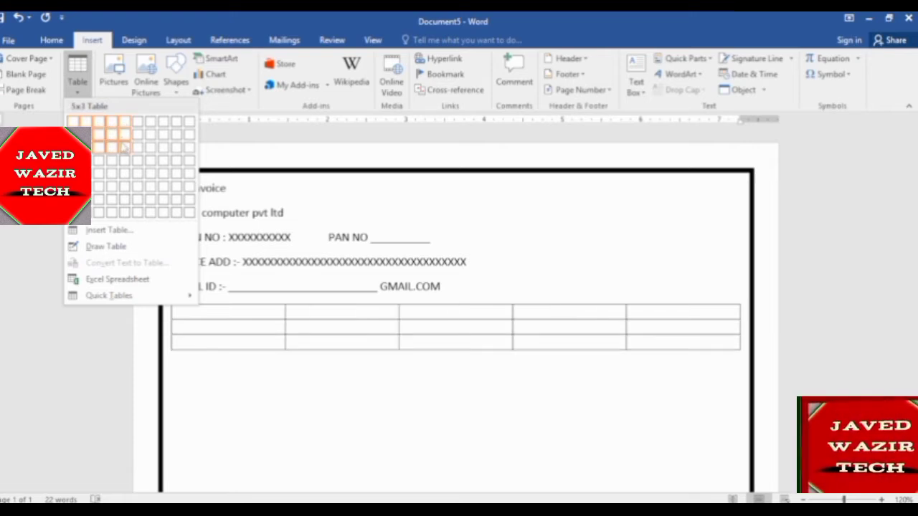
left_click(124, 135)
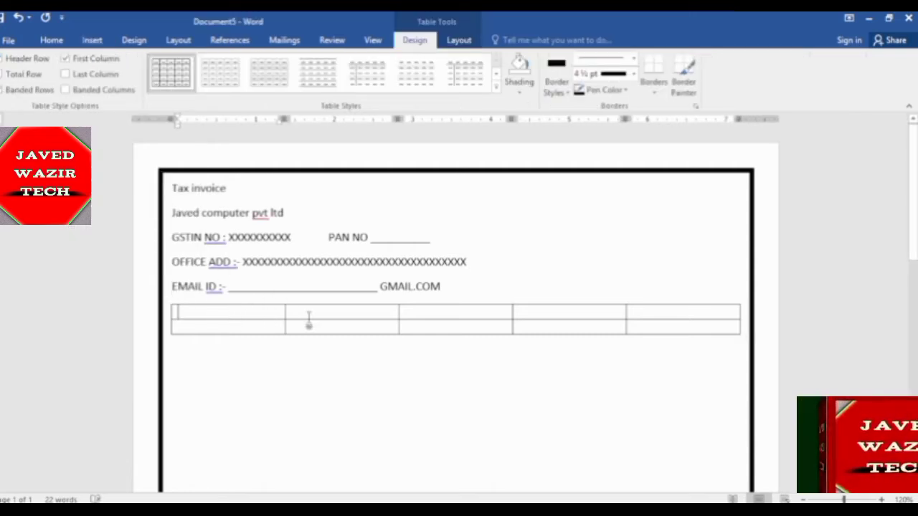
Merge the first four cells of the table's top row into one cell.
left_click_drag(309, 320, 545, 317)
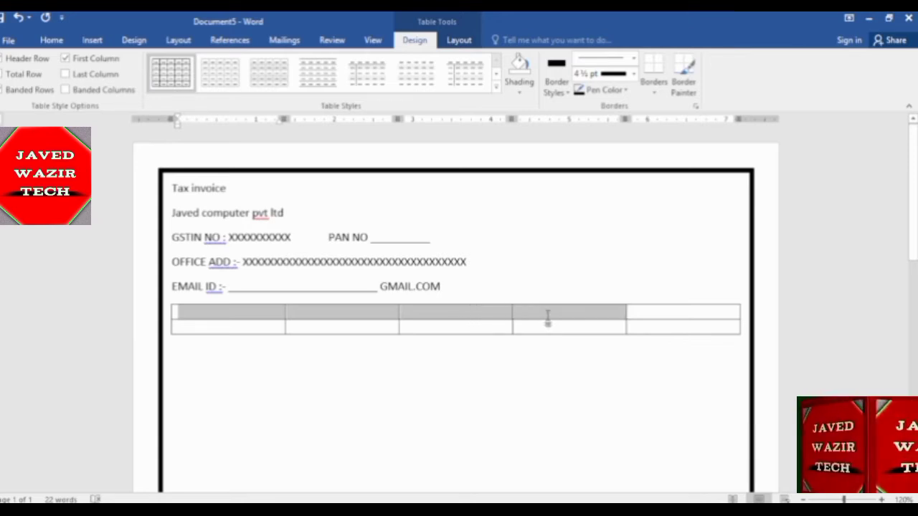
right_click(540, 317)
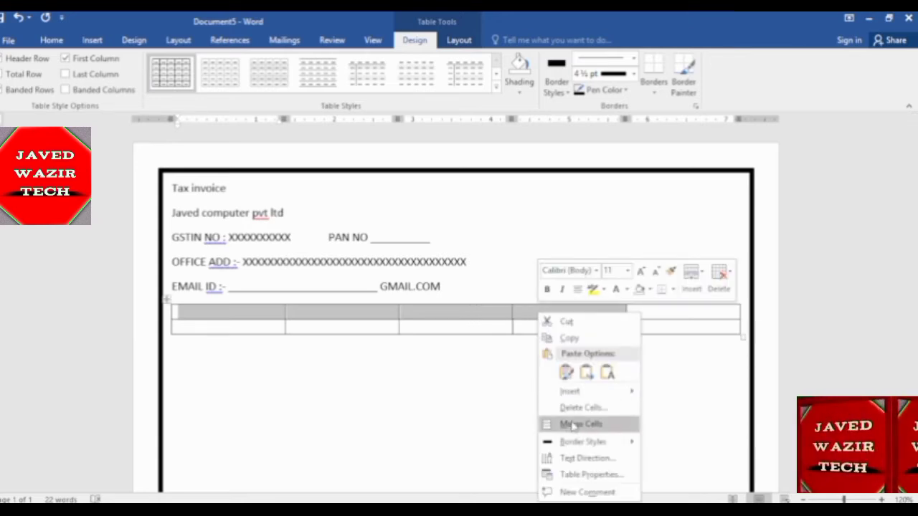
left_click(574, 424)
left_click(222, 313)
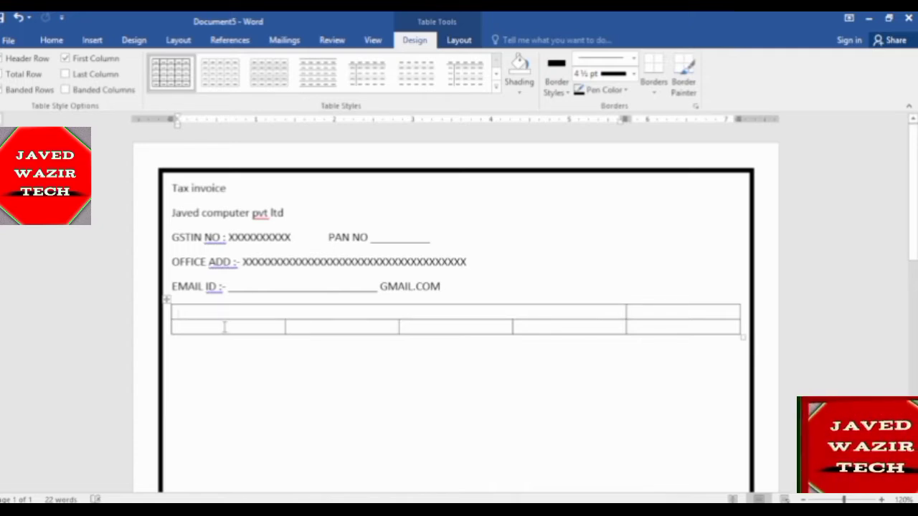
Fill the merged cell with CLIENT NAME, 'ADDRESS :1', 'ADDRESS :' and 'GSTIN - XXXXXXXXXXXXXXXXXX' lines.
type("CLIENT")
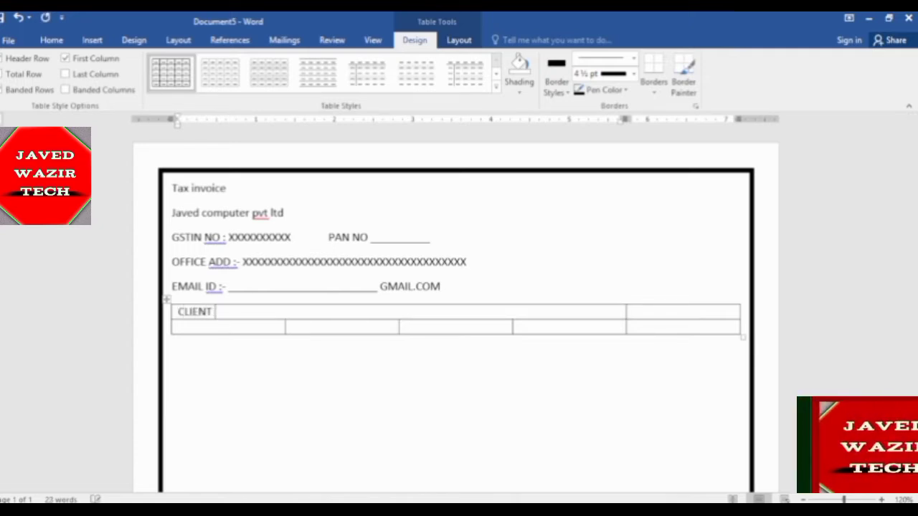
type(" NAME")
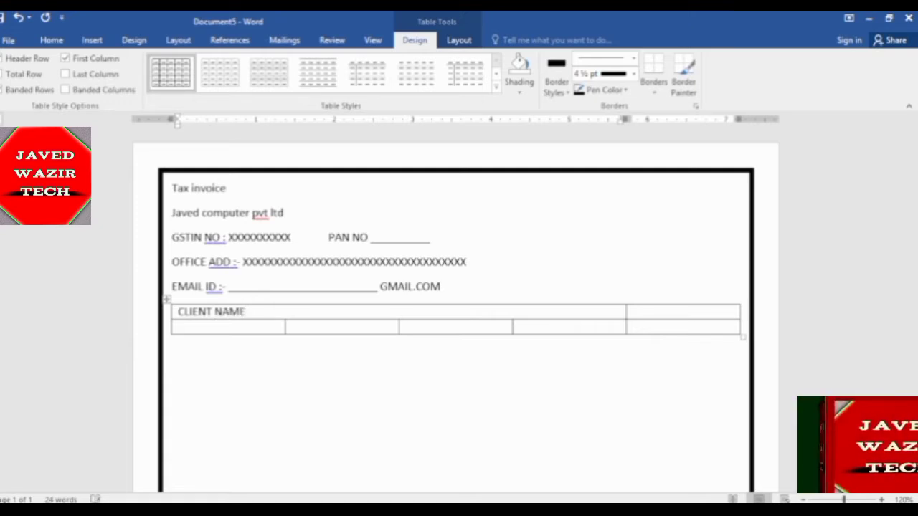
key("Return")
type("DD")
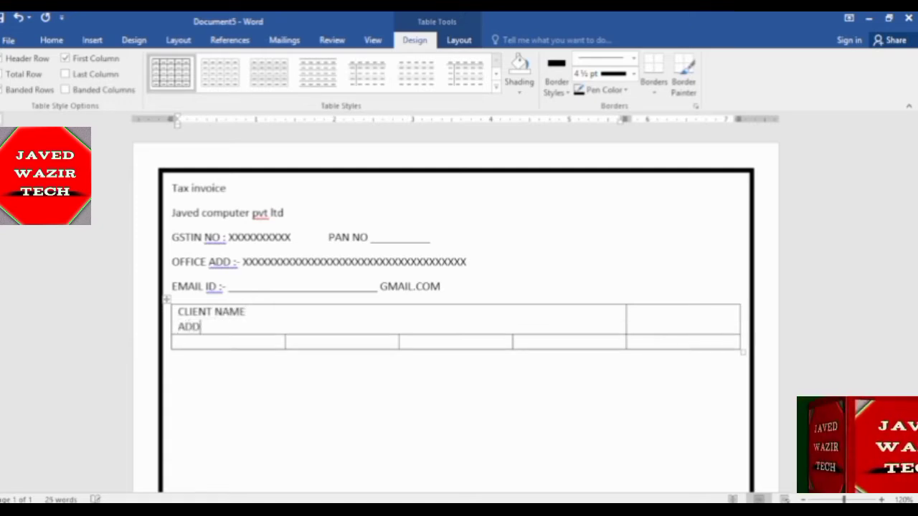
type("RESS 2")
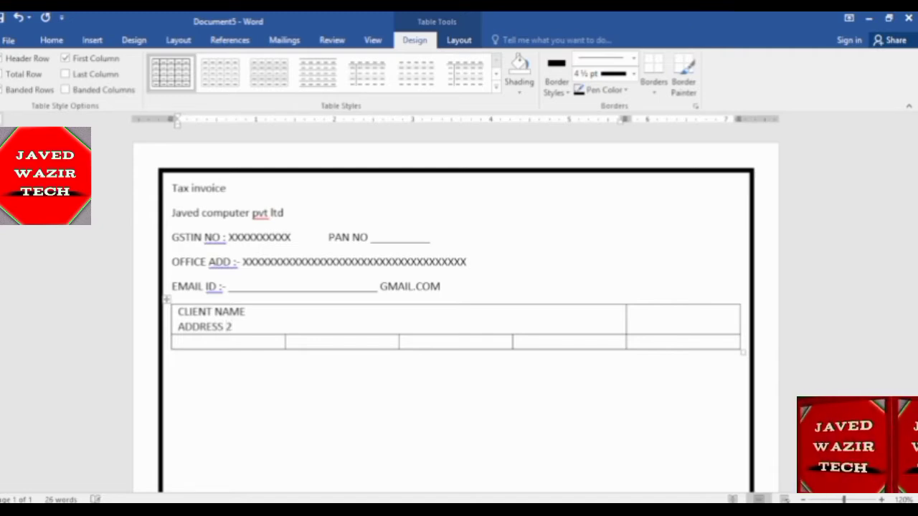
key("Return")
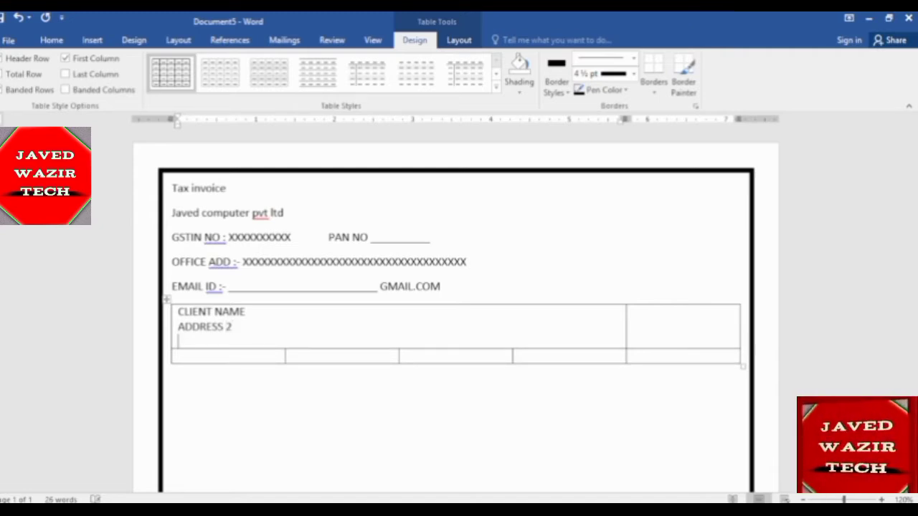
key("BackSpace")
key("BackSpace")
key("BackSpace")
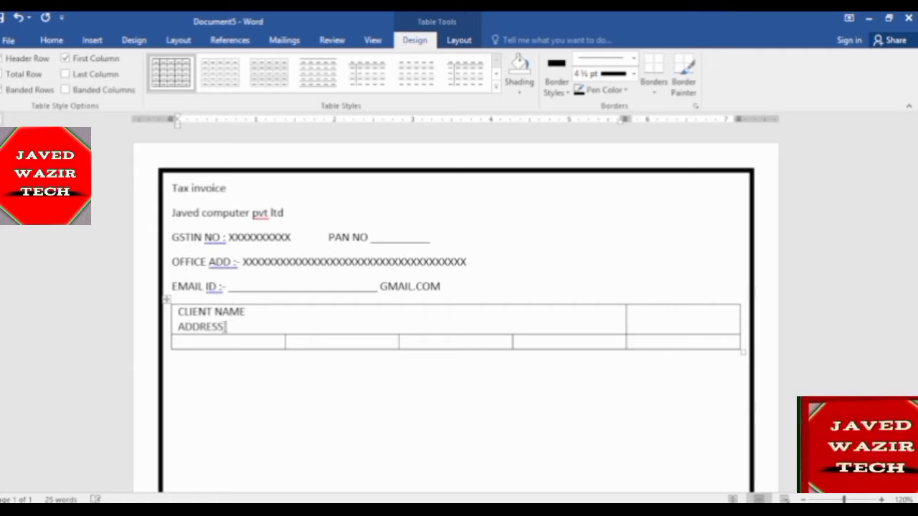
type(" :1")
key("Return")
type("A")
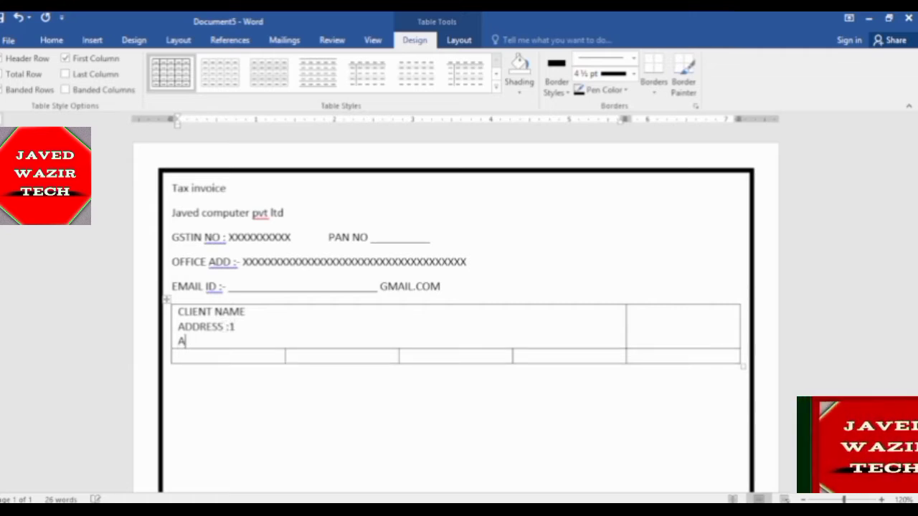
type("DDRESS")
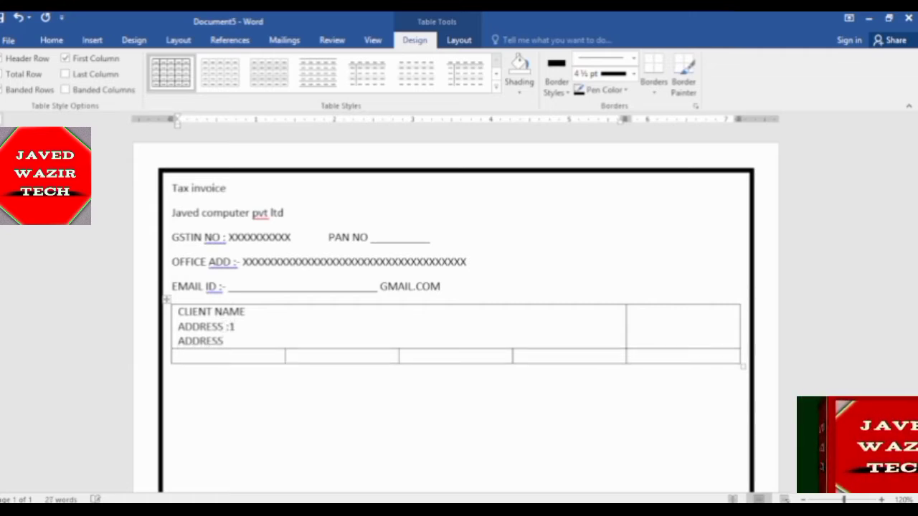
type(" : 2")
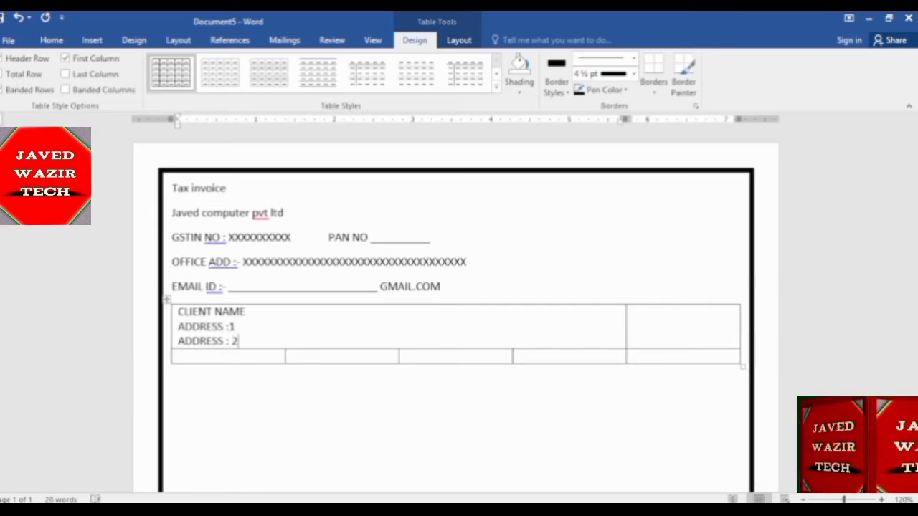
key("Return")
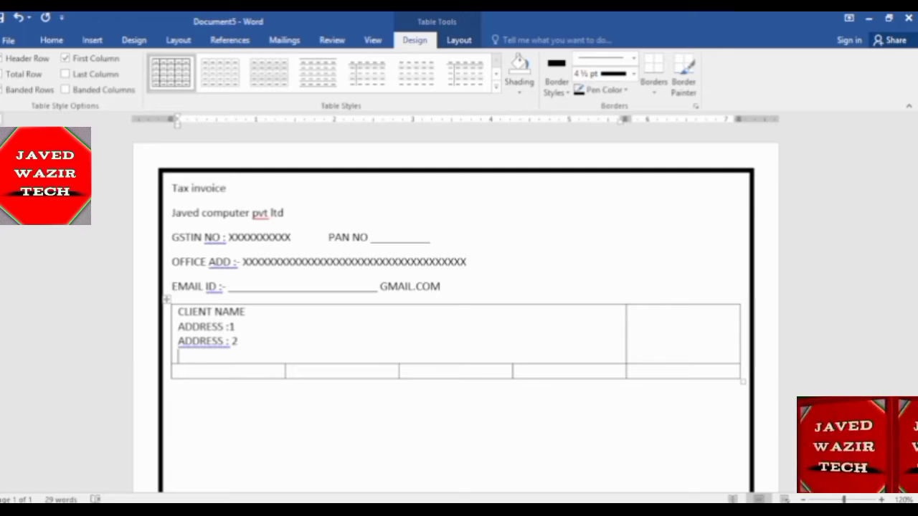
type("GSTIN")
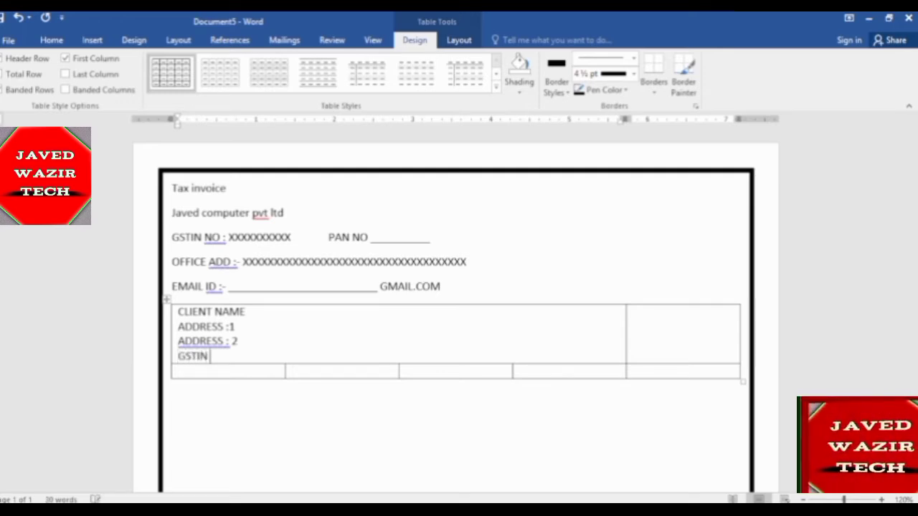
type(" - X")
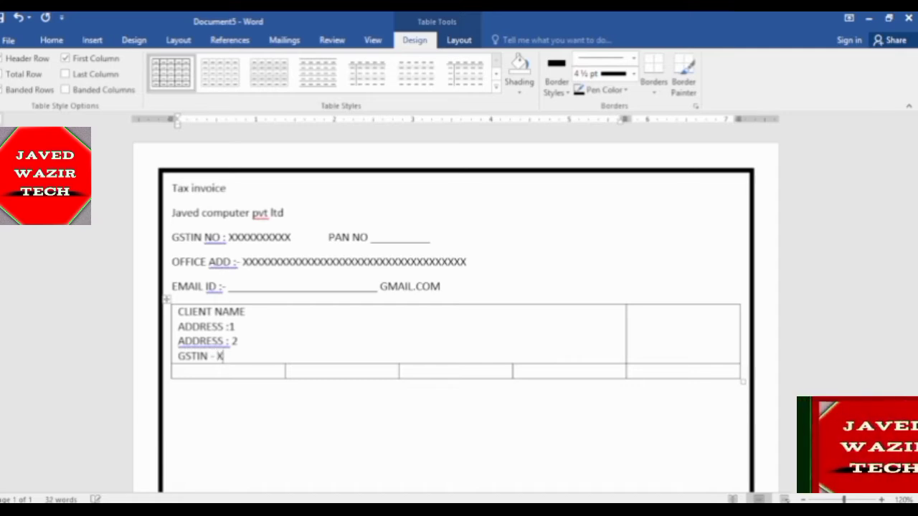
type("XXXXXXXXXXXXXXXXX")
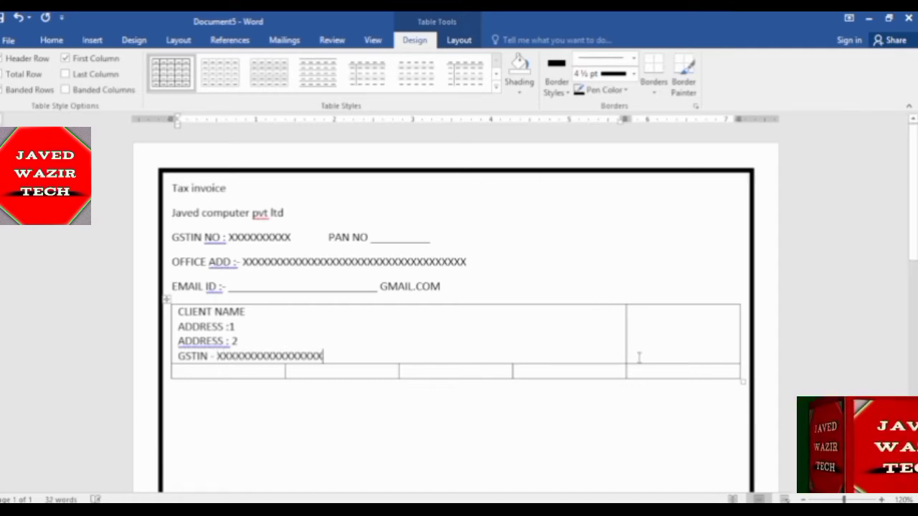
Type INVOICE NO and INVOICE DATE on two lines in the right cell.
left_click(656, 330)
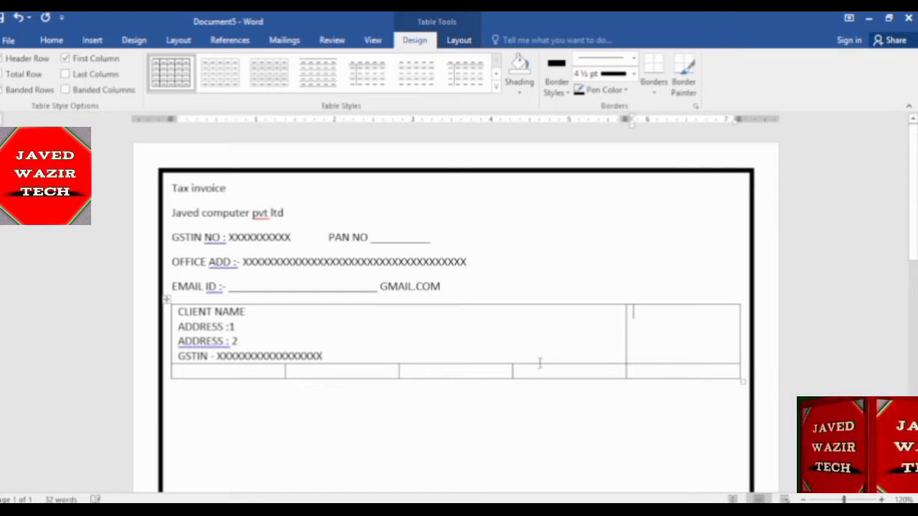
type("IN")
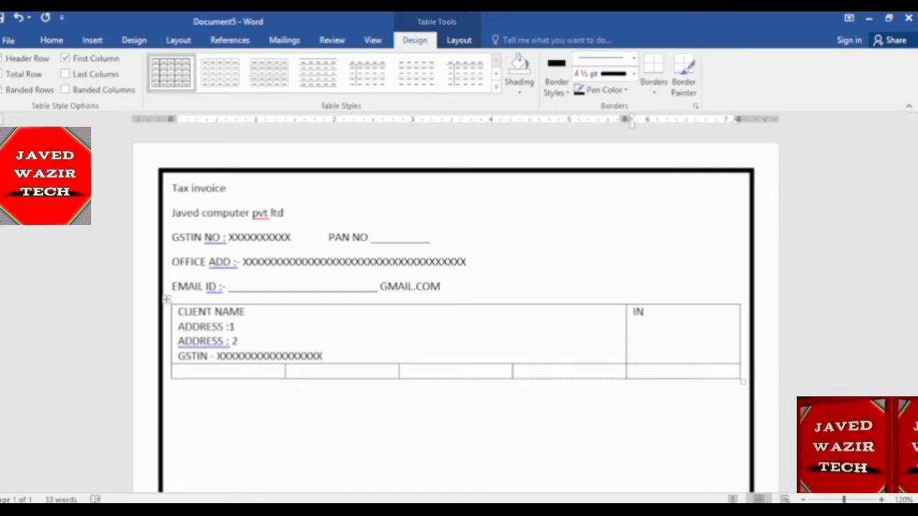
type("VOICE NO")
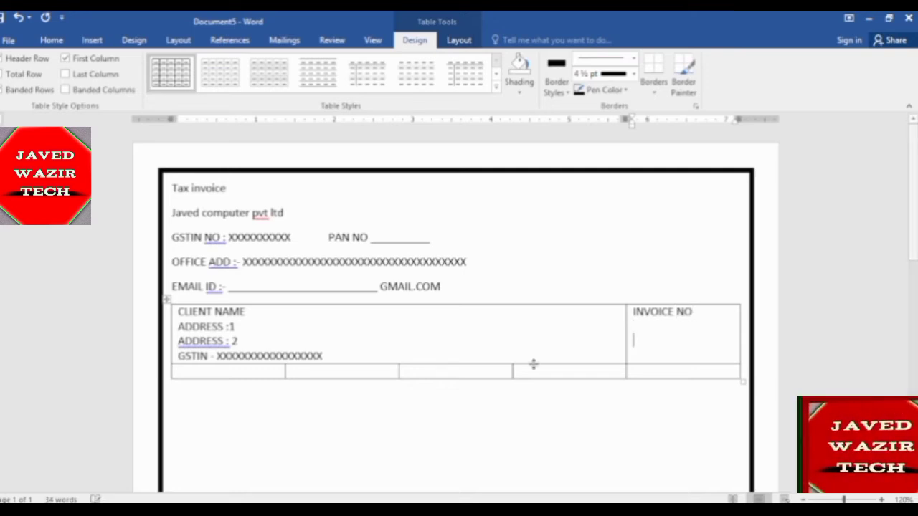
key("Return")
key("Return")
type("INV")
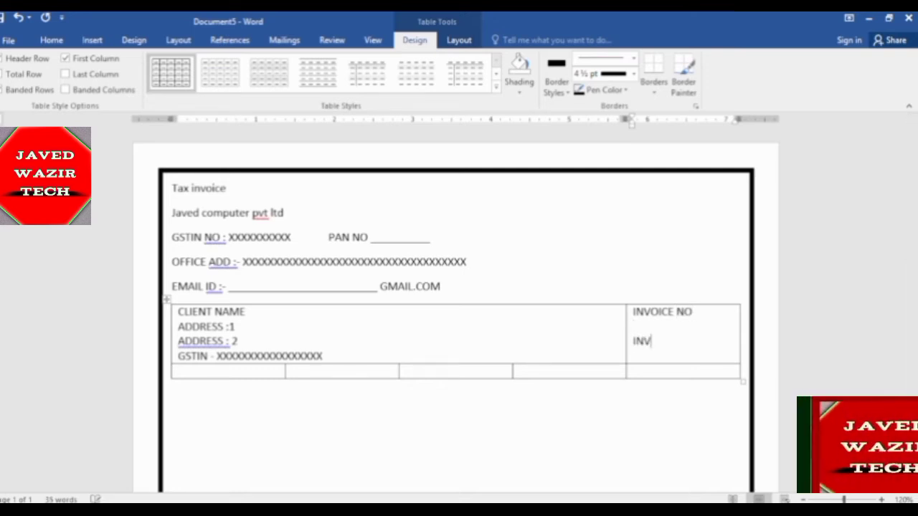
type("OICE D")
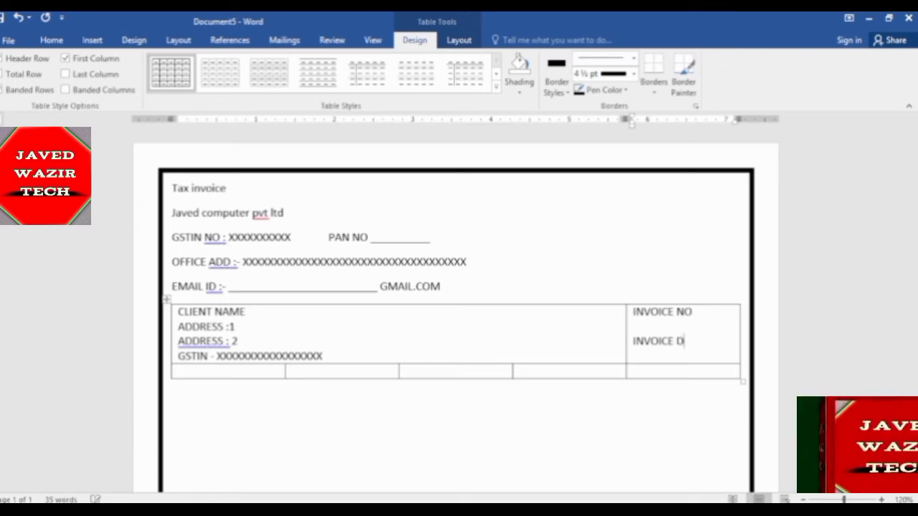
type("ATE")
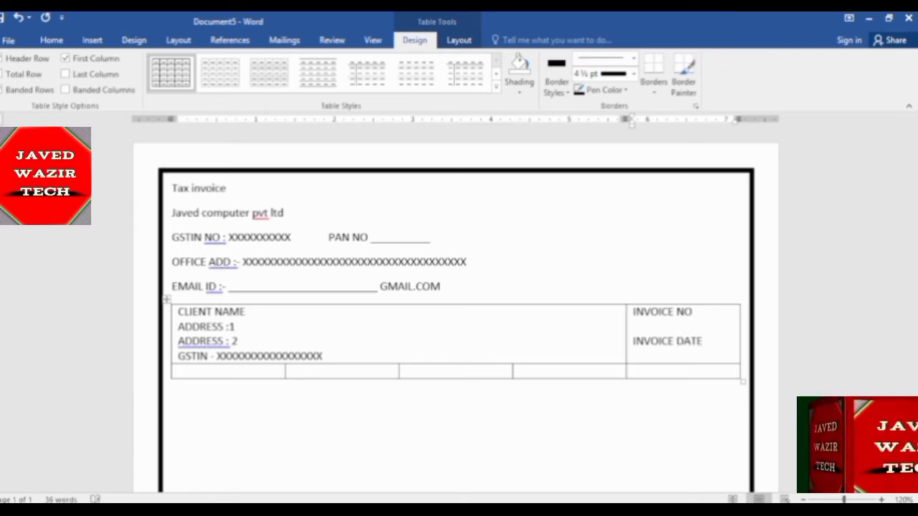
Add two new rows to the bottom of the invoice table.
left_click(664, 370)
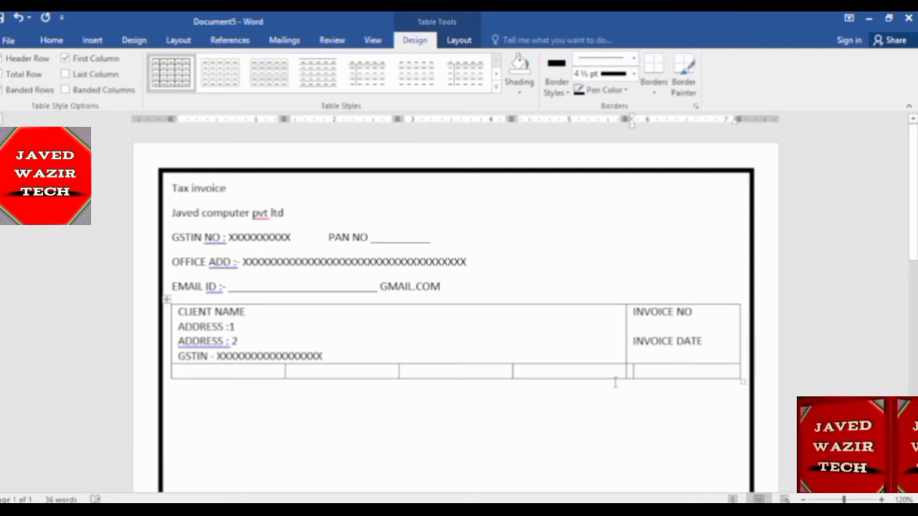
key("Tab")
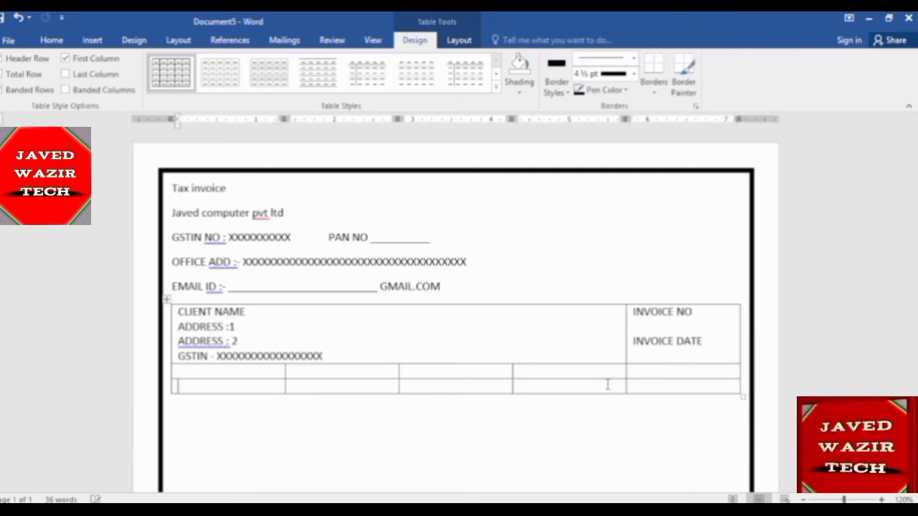
key("Tab")
key("Tab")
key("Tab")
key("Tab")
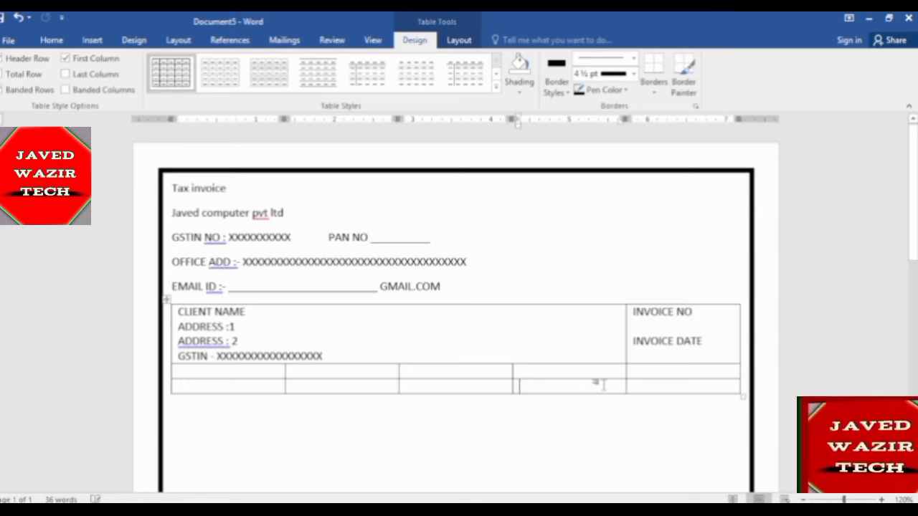
key("Tab")
key("Tab")
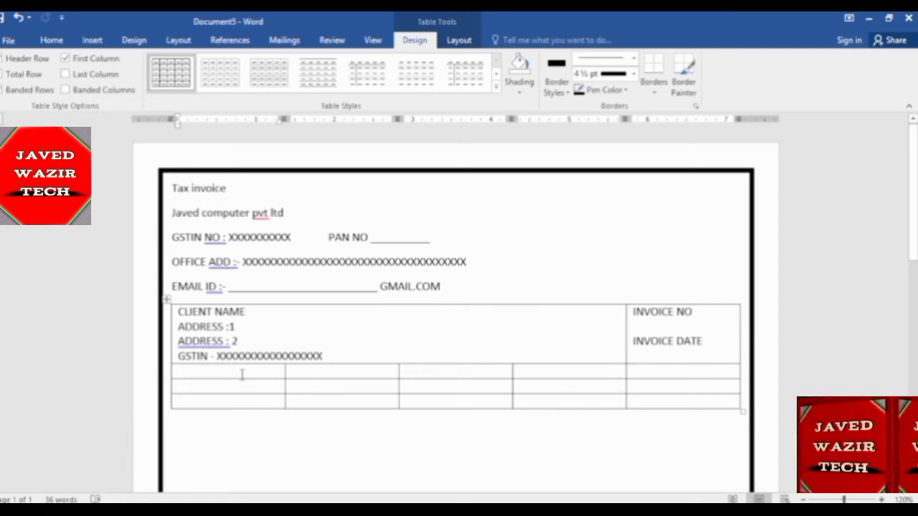
Merge the first empty table row into a single full-width cell.
mouse_move(241, 375)
left_mouse_down()
mouse_move(410, 383)
mouse_move(668, 371)
left_mouse_up()
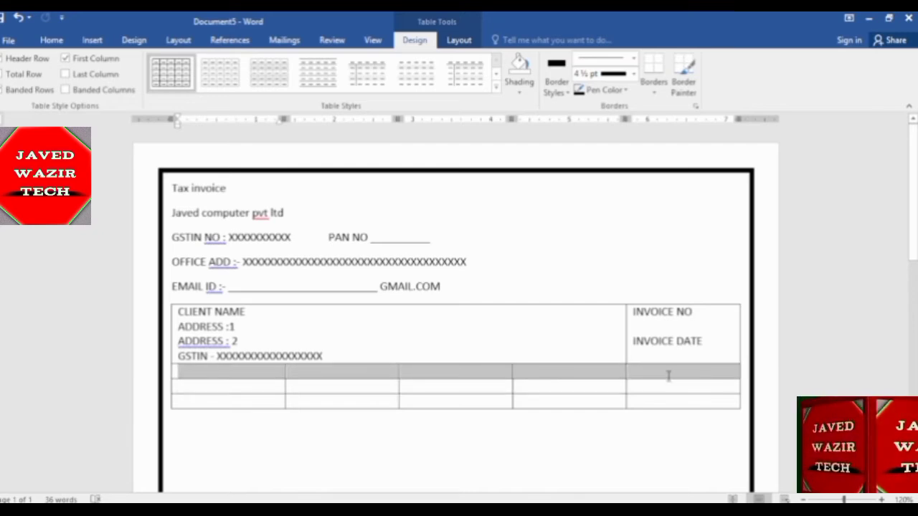
right_click(430, 378)
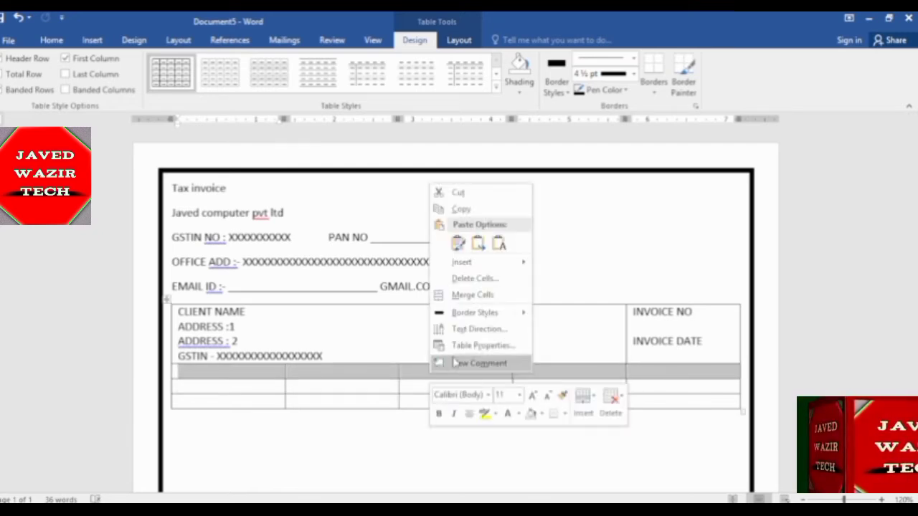
left_click(478, 295)
left_click(309, 371)
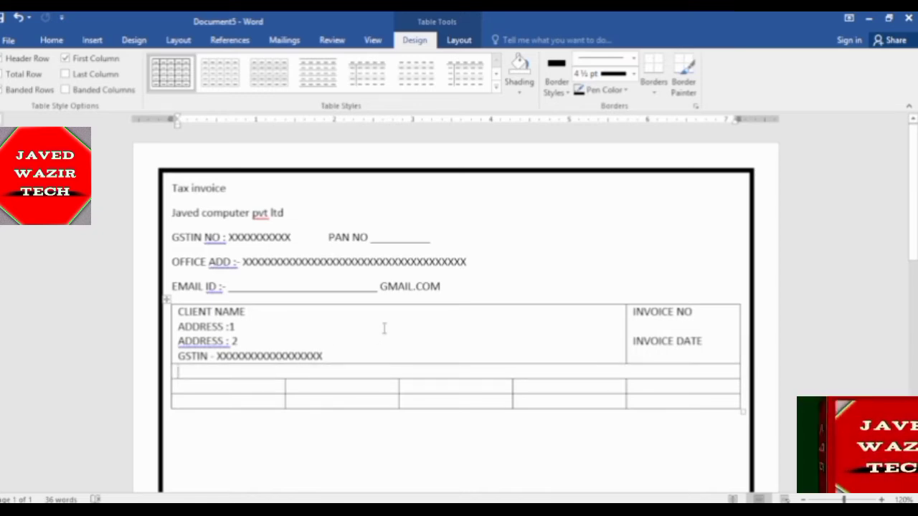
scroll(380, 316, "up", 1)
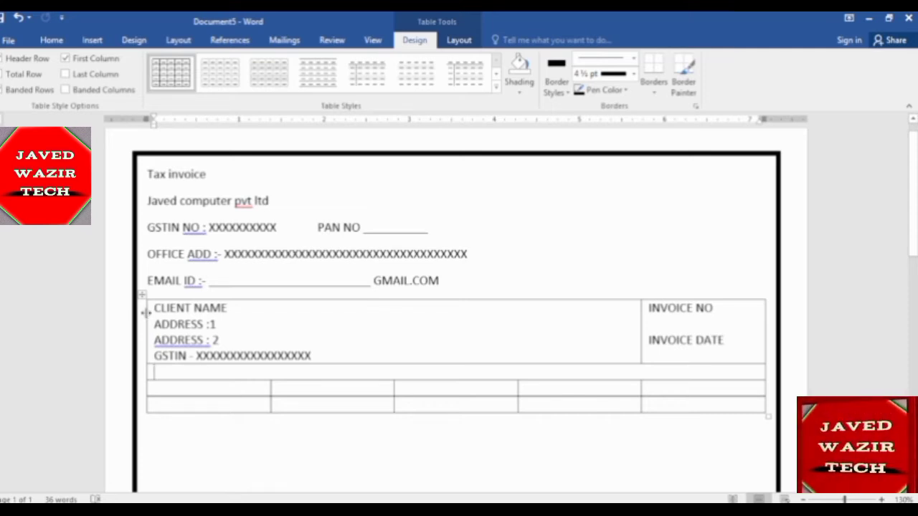
Shift the table's left edge slightly, reverting a trial centring of the header lines.
left_click_drag(146, 314, 161, 313)
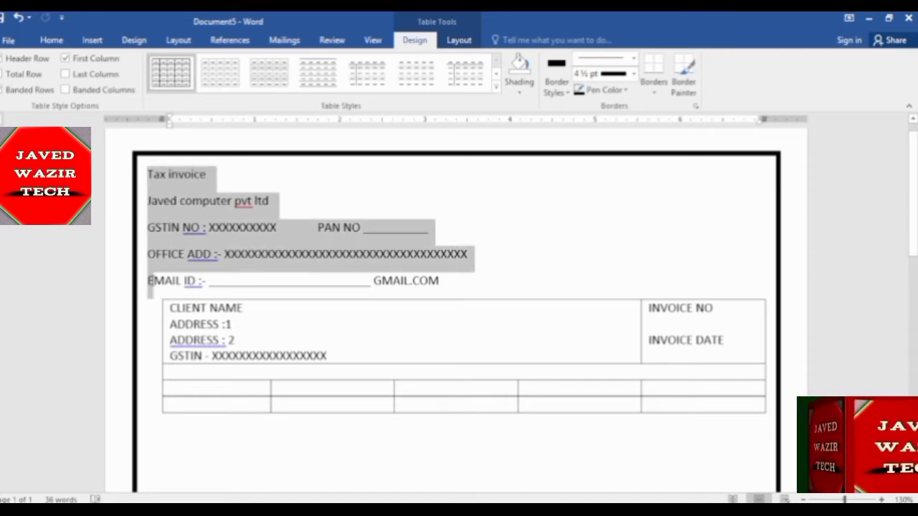
left_click_drag(148, 175, 149, 287)
left_click(300, 85)
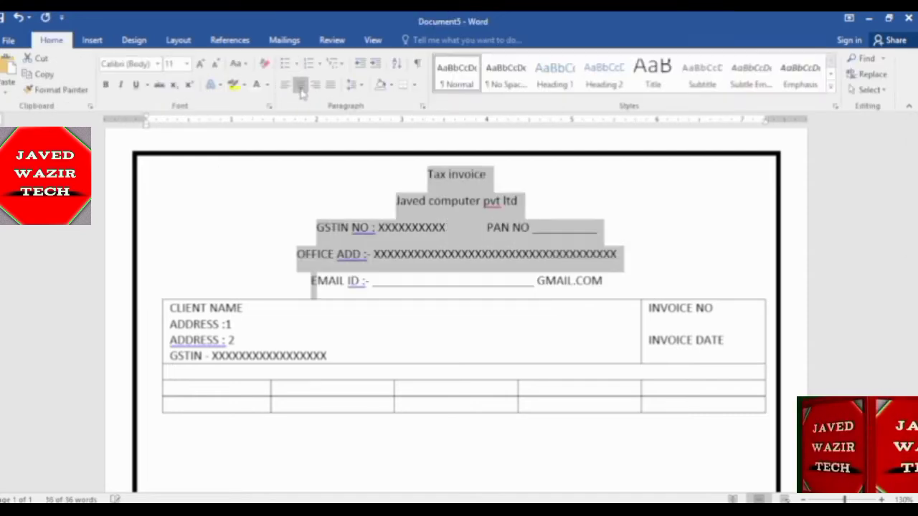
key("ctrl+l")
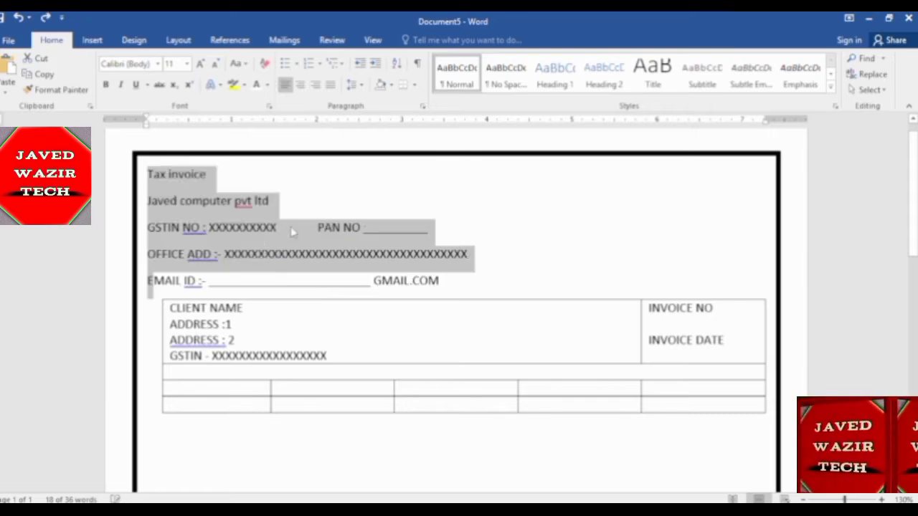
left_click(334, 190)
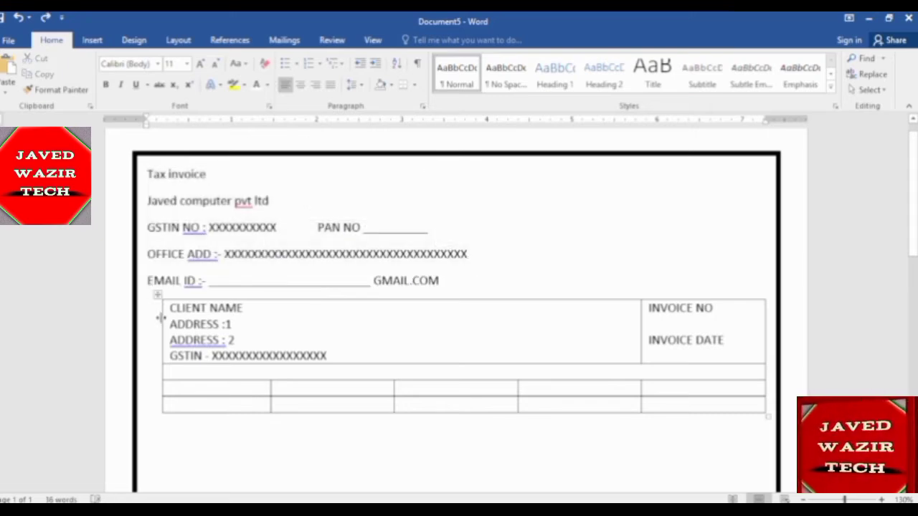
left_click_drag(160, 318, 156, 318)
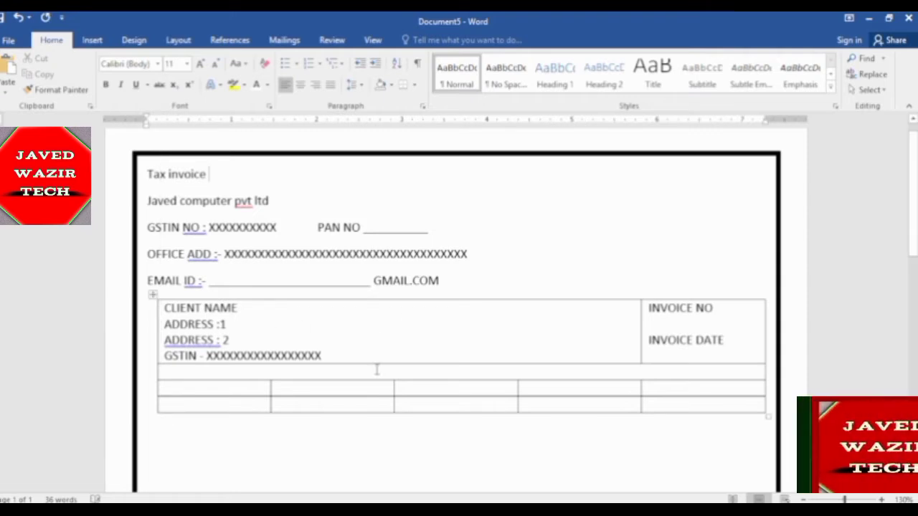
left_click(309, 371)
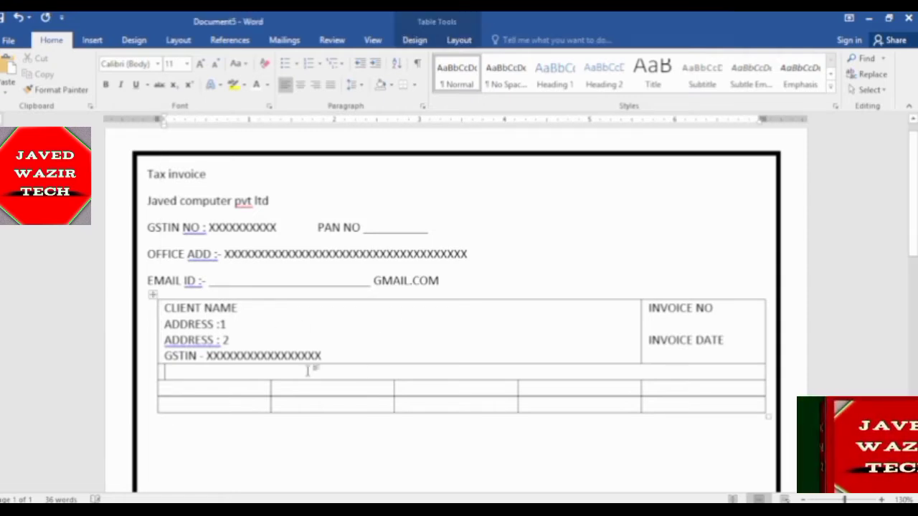
left_click(218, 390)
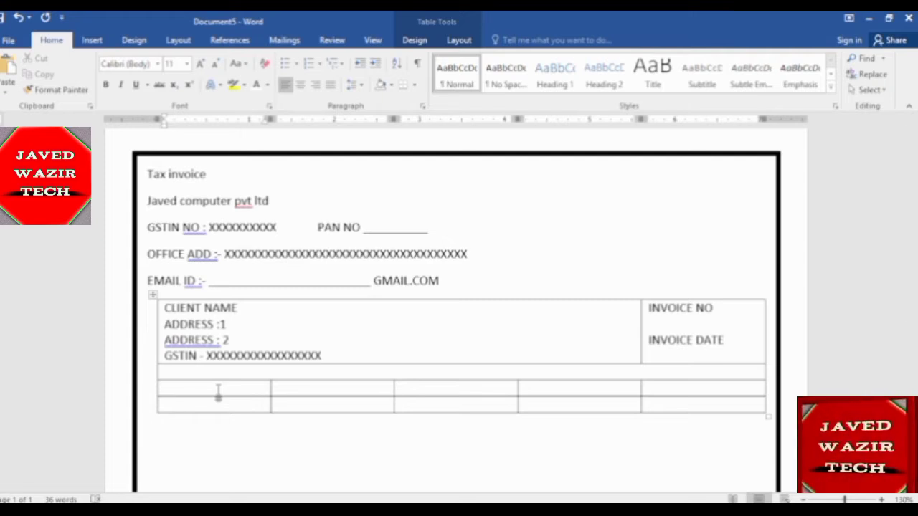
Enter the headings SR NO and DESCRIPTION OF GOODS in the first two columns.
type("S")
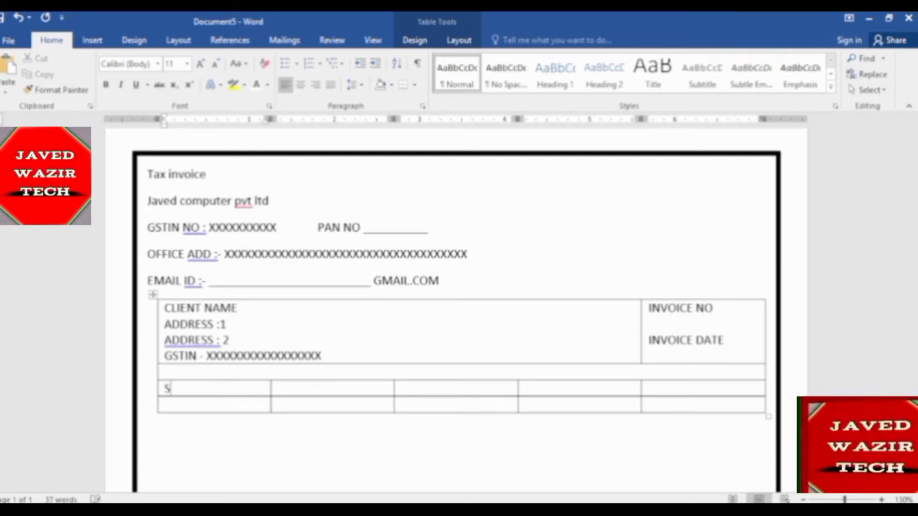
type("R NO")
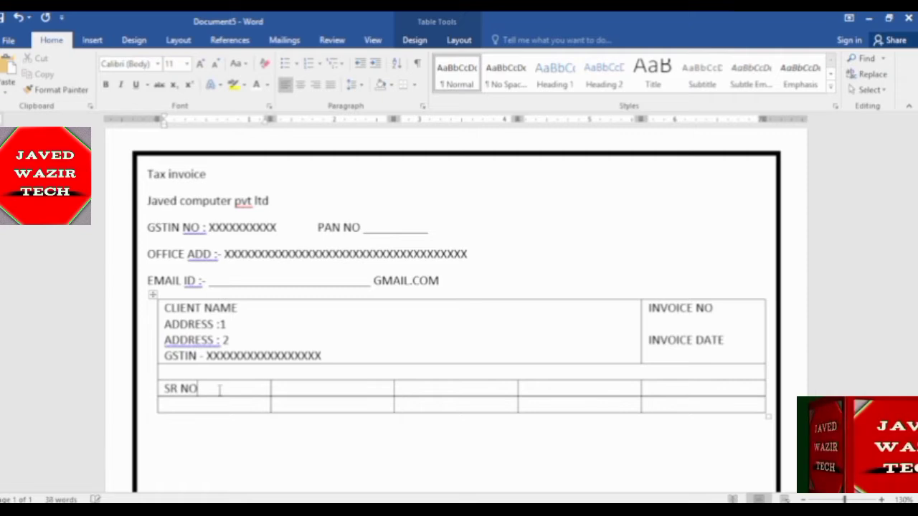
key("Tab")
type("DE")
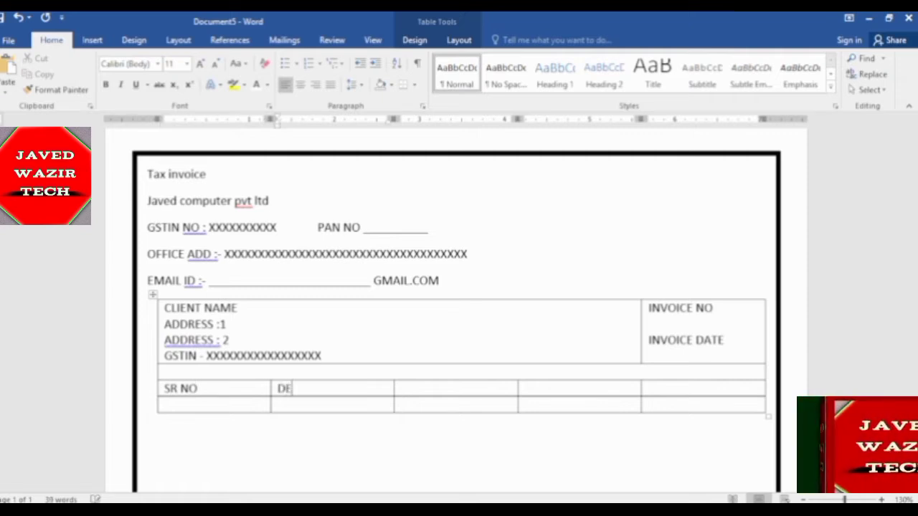
type("SCRIP")
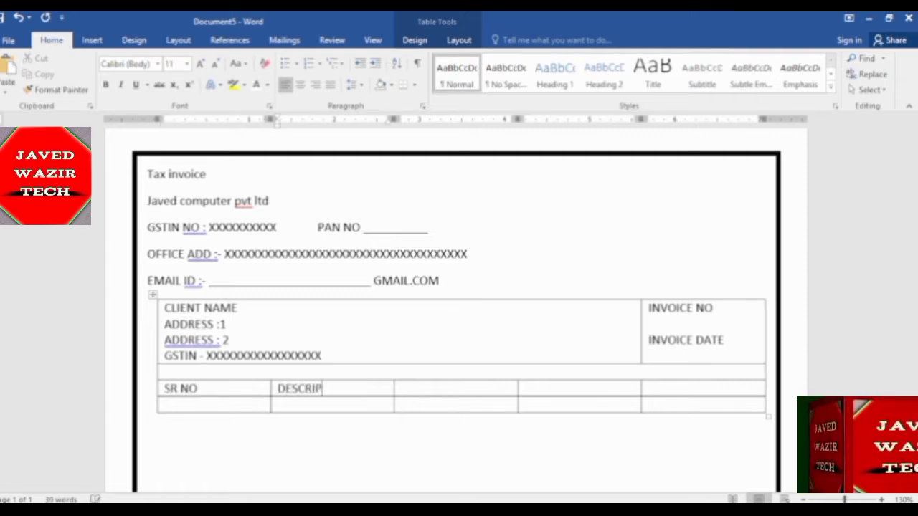
type("TION")
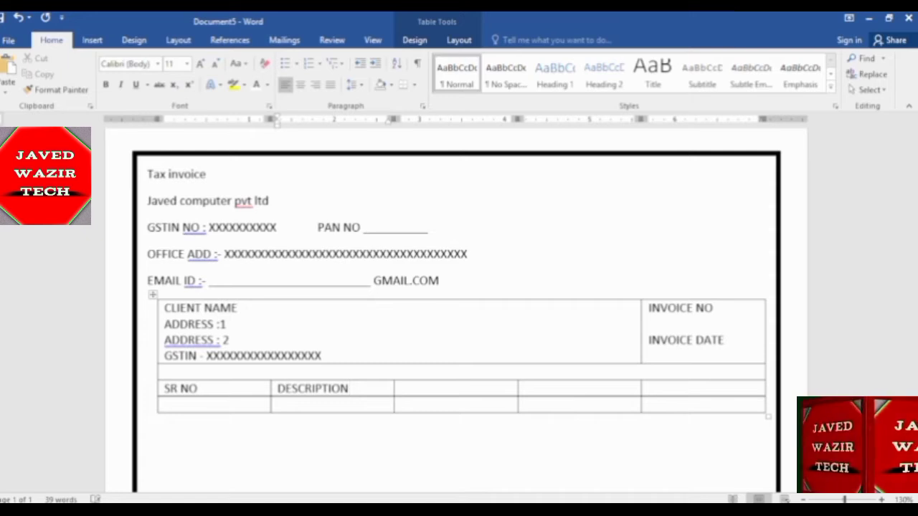
type(" OF GG")
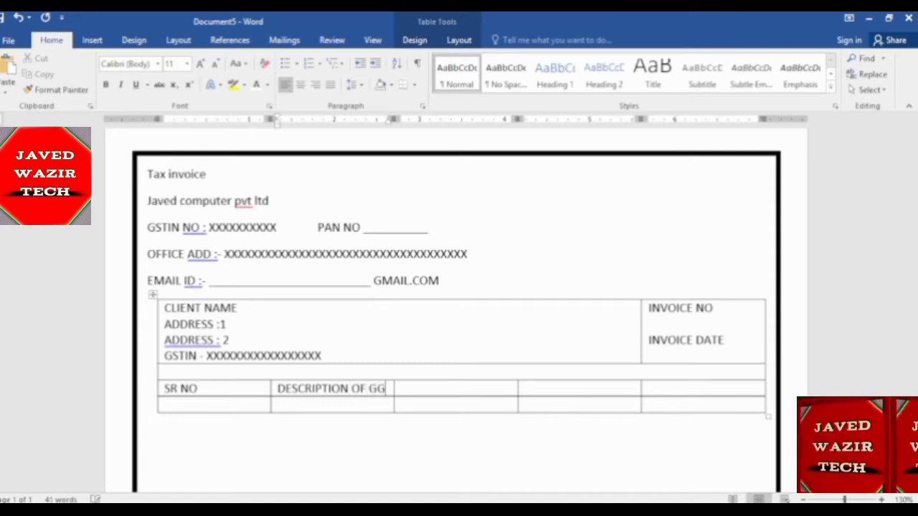
key("BackSpace")
type("OODS")
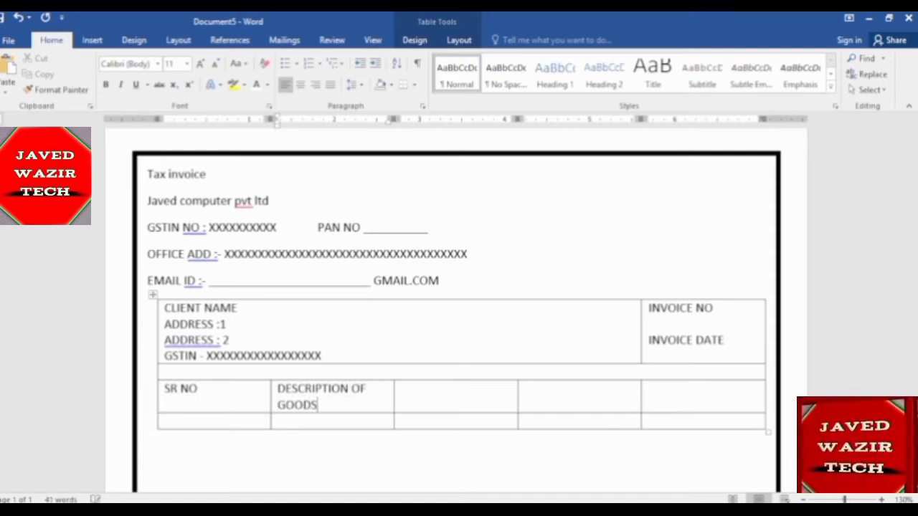
key("Tab")
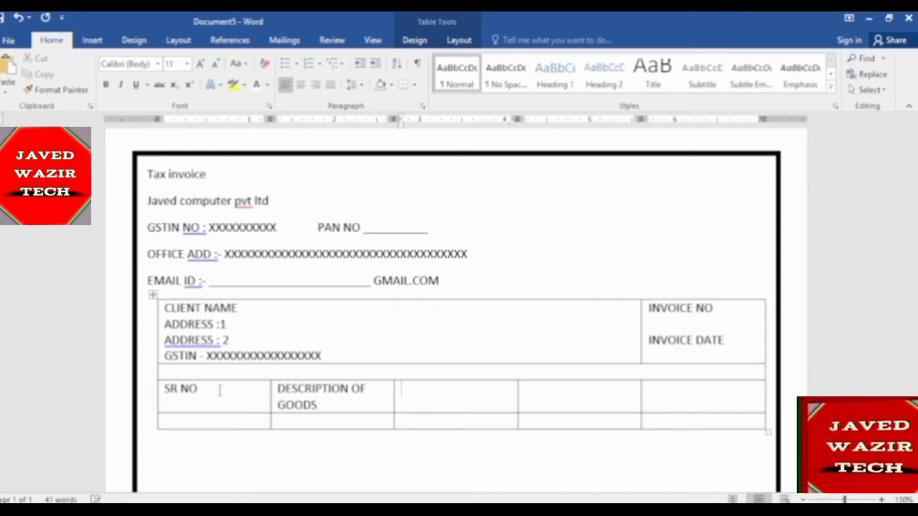
Add the HSN CODE, QTY and RATE headings in the remaining columns.
type("HSN")
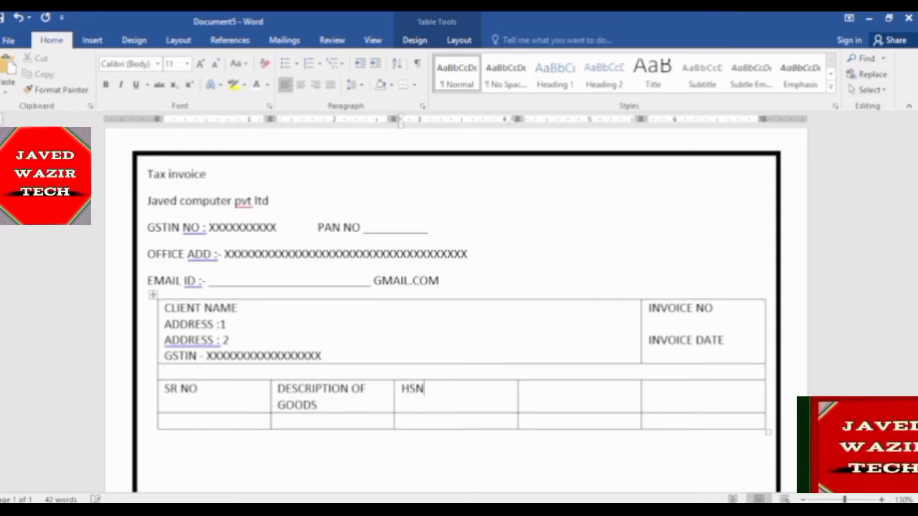
type(" C")
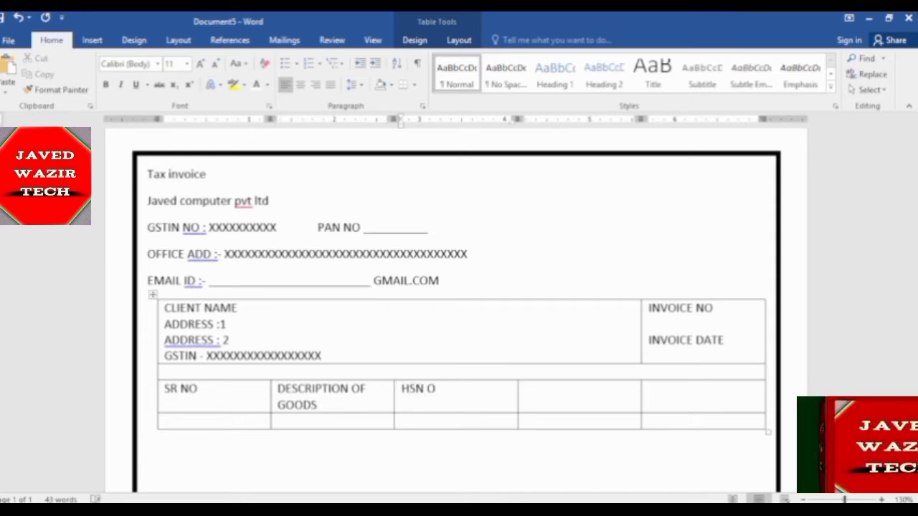
key("Tab")
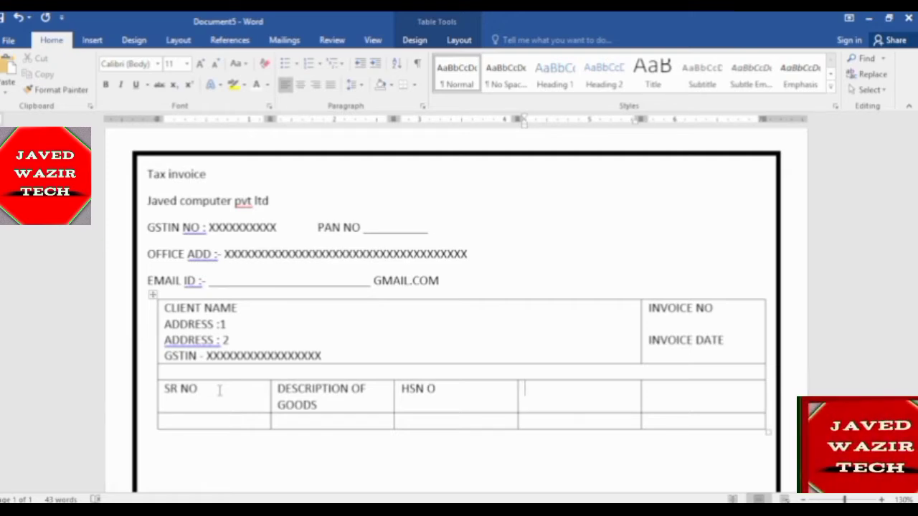
key("Left")
key("BackSpace")
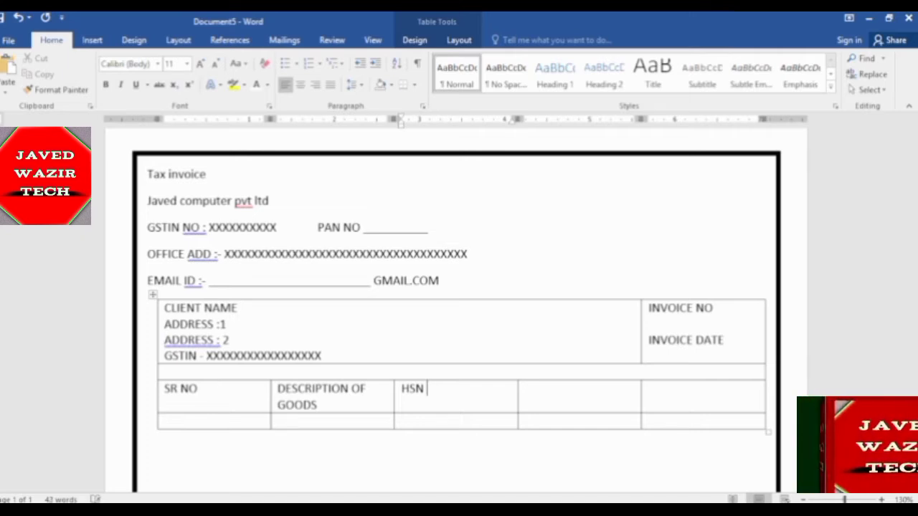
type("CODE")
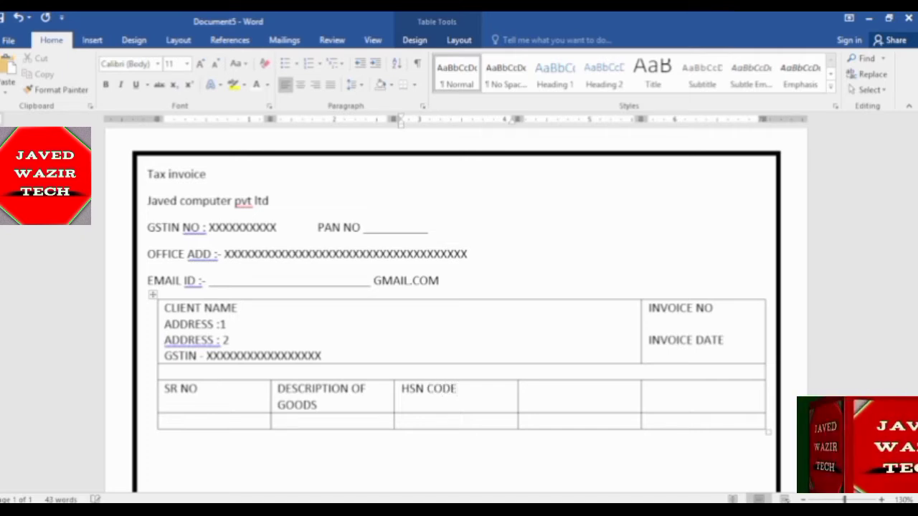
key("Tab")
type("Q")
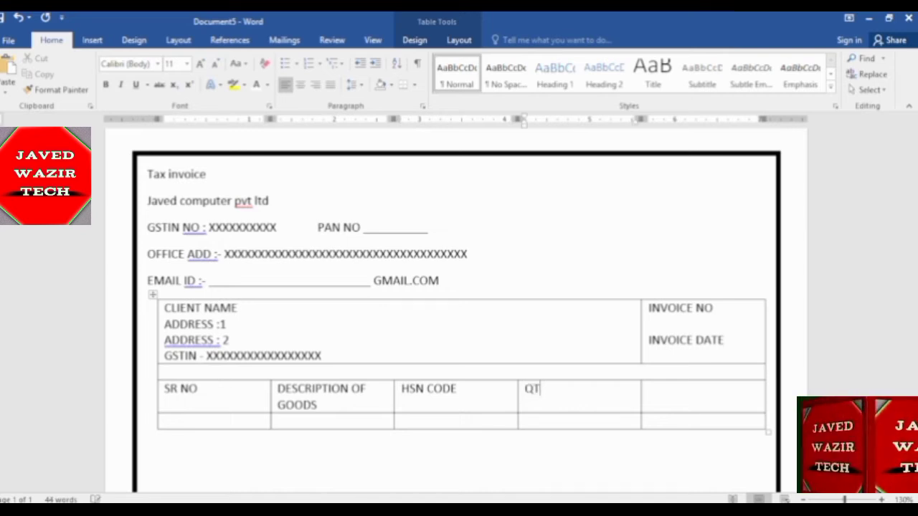
type("TY")
key("Tab")
type("RA")
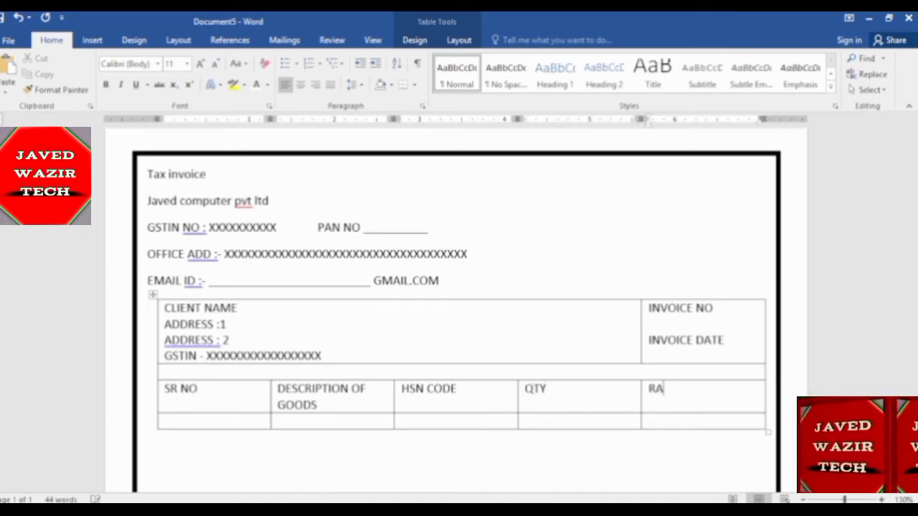
type("TE")
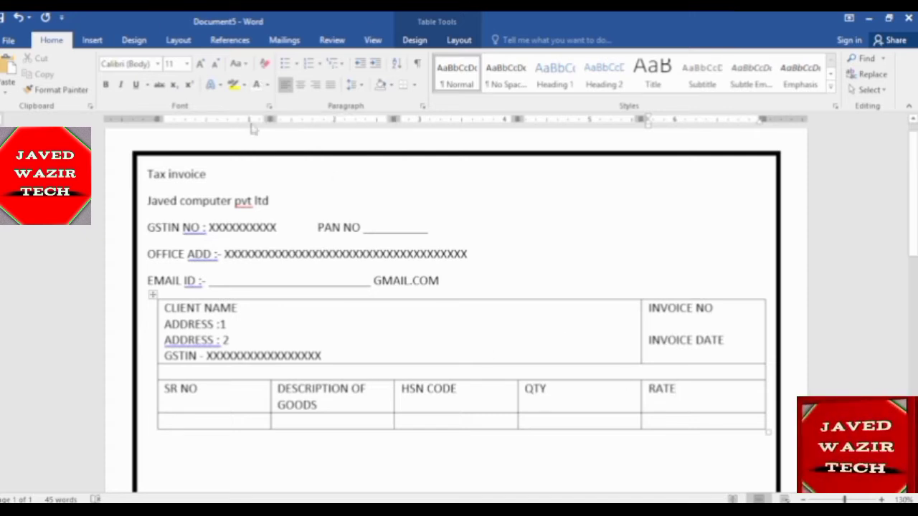
Draw a vertical divider inside the RATE heading cell with the Draw Table tool.
left_click(92, 39)
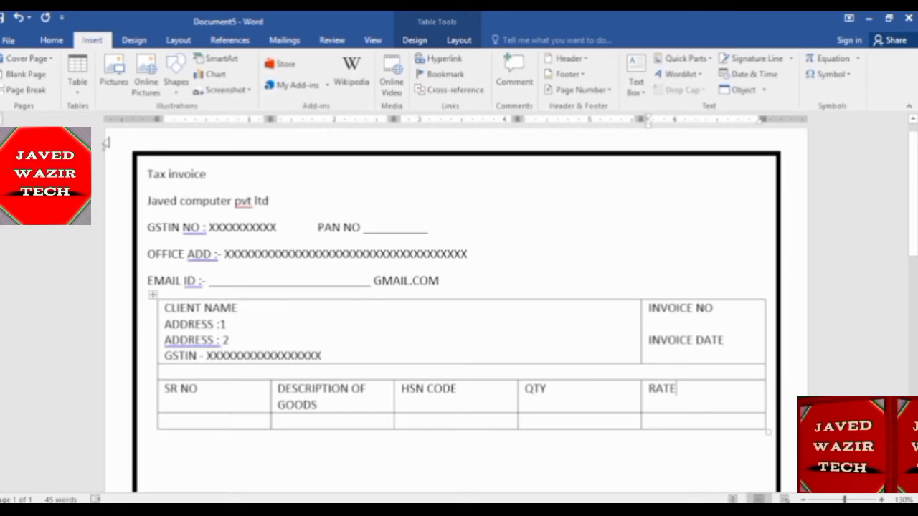
left_click(80, 96)
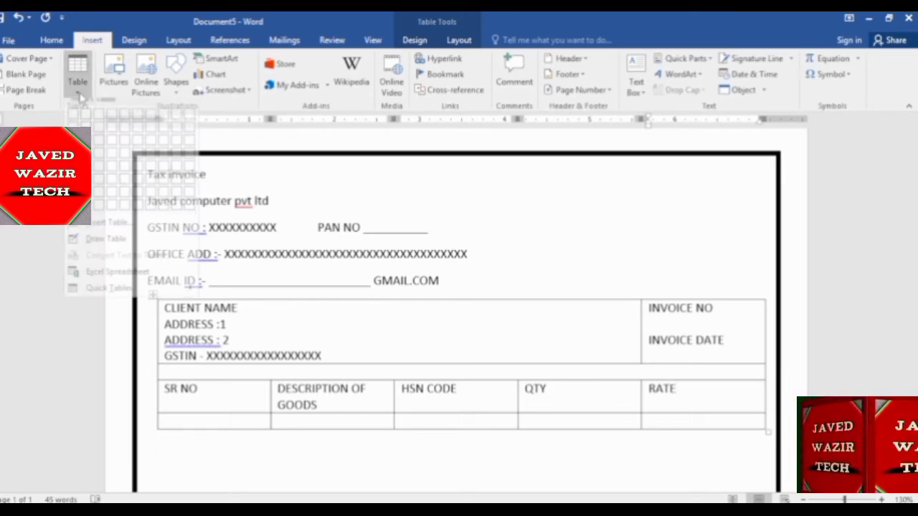
left_click(90, 248)
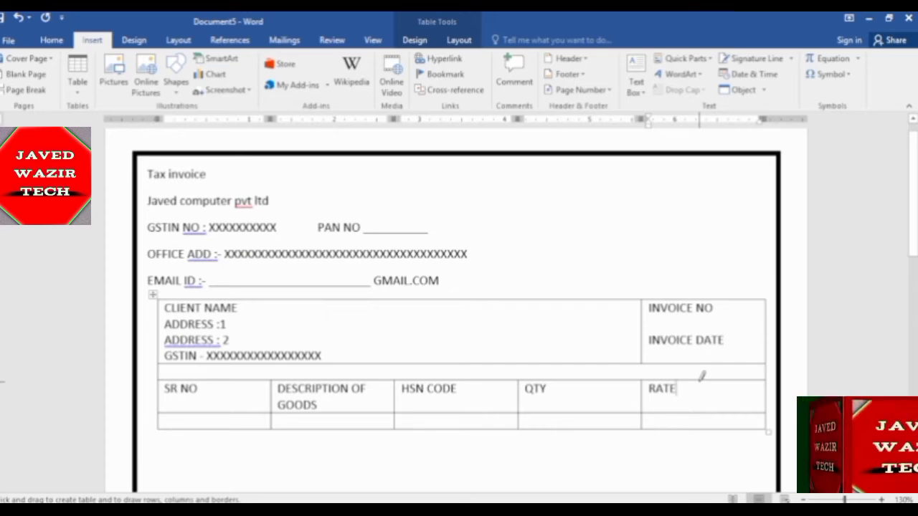
left_click_drag(702, 404, 700, 393)
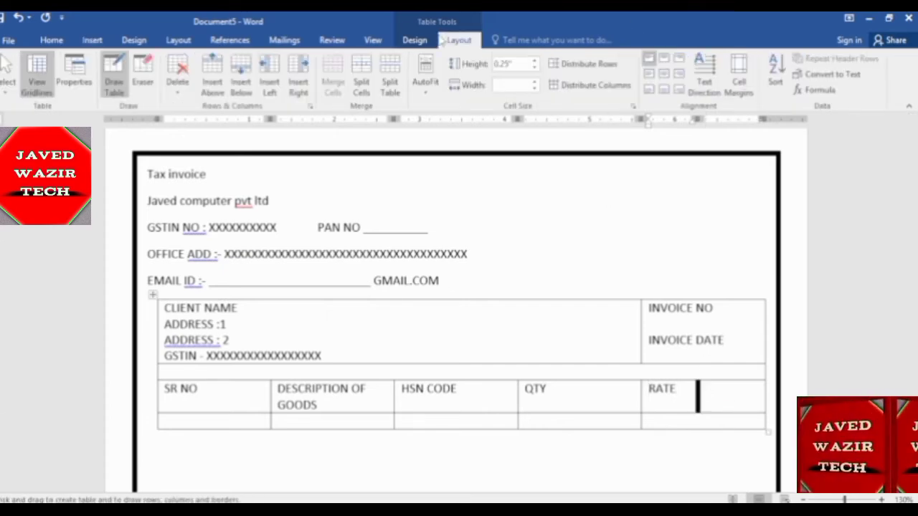
Set the pen weight to 1 ½ pt and draw a thin vertical border splitting the RATE column.
left_click(415, 40)
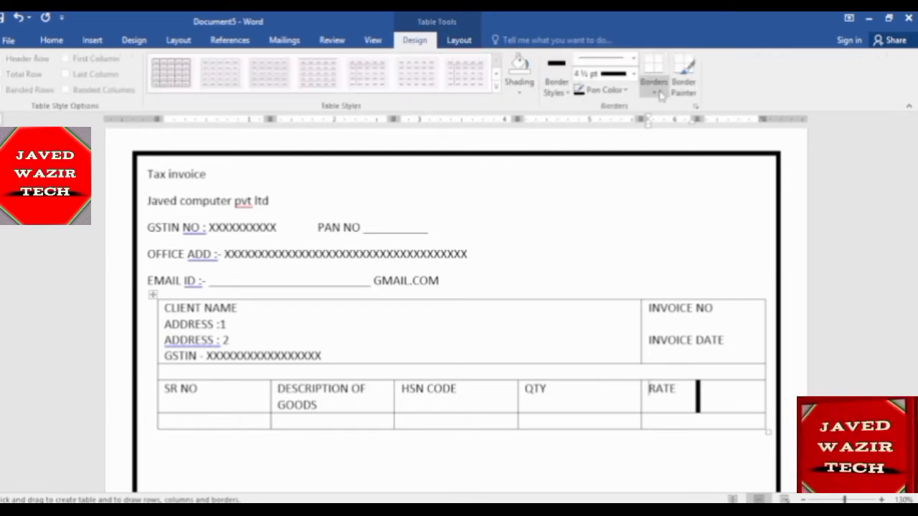
left_click(633, 74)
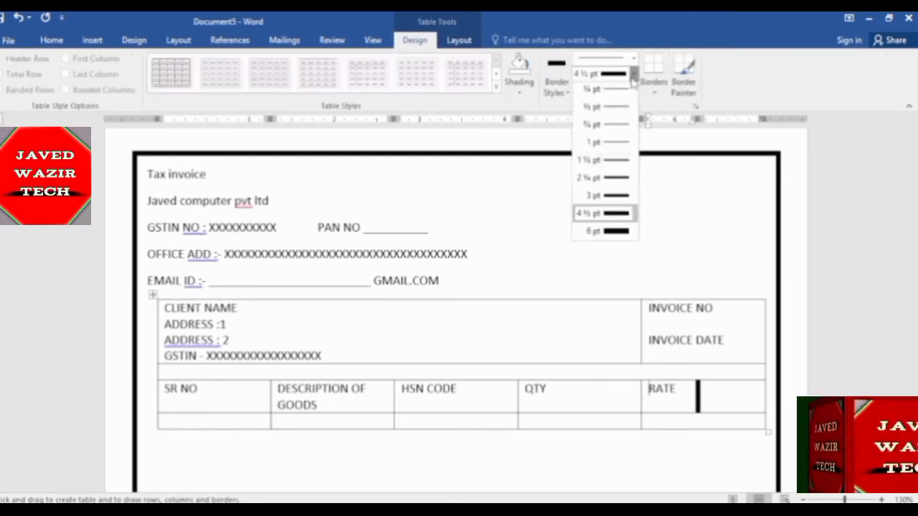
left_click(603, 163)
left_click_drag(703, 377, 703, 412)
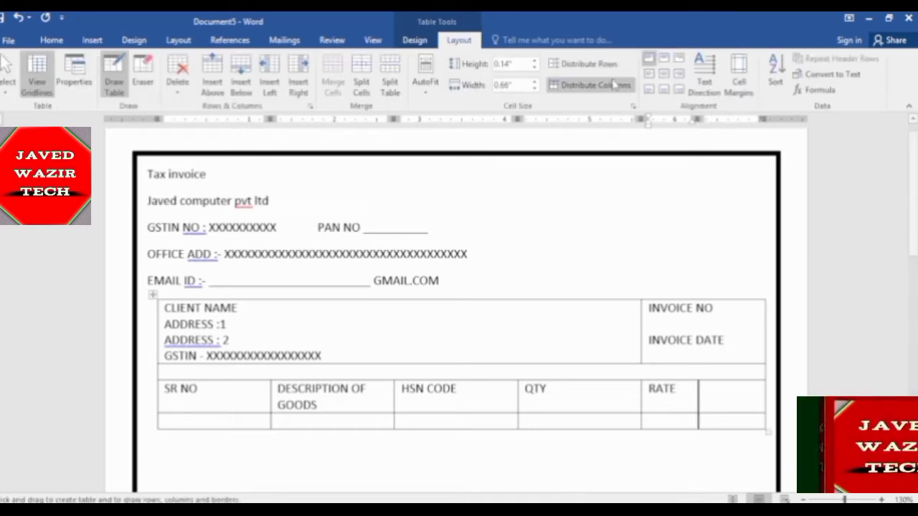
left_click(415, 40)
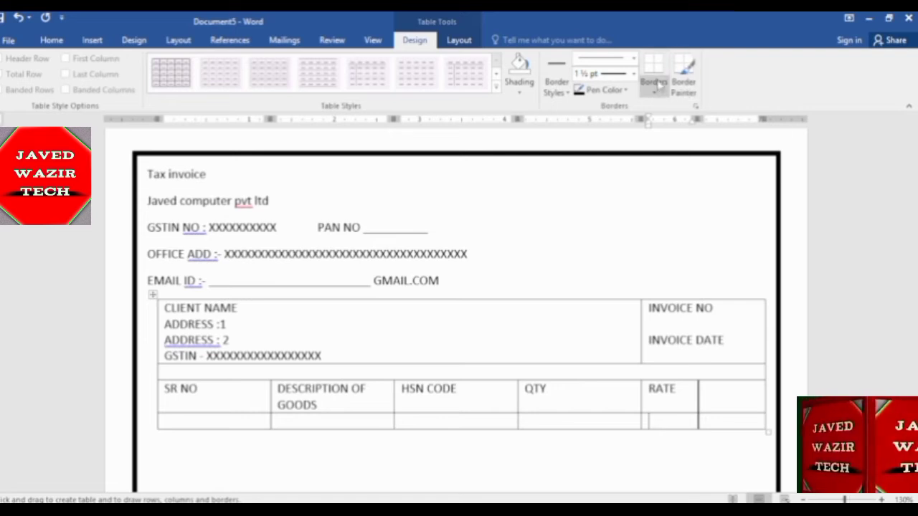
left_click(684, 75)
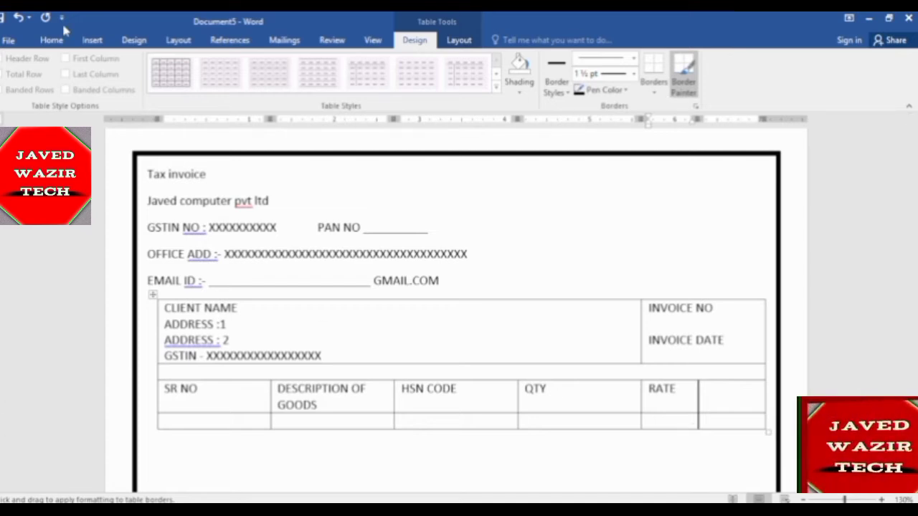
left_click(51, 40)
Delete the empty second-row cells from SR NO to QTY, shifting the remaining cells up.
key("Escape")
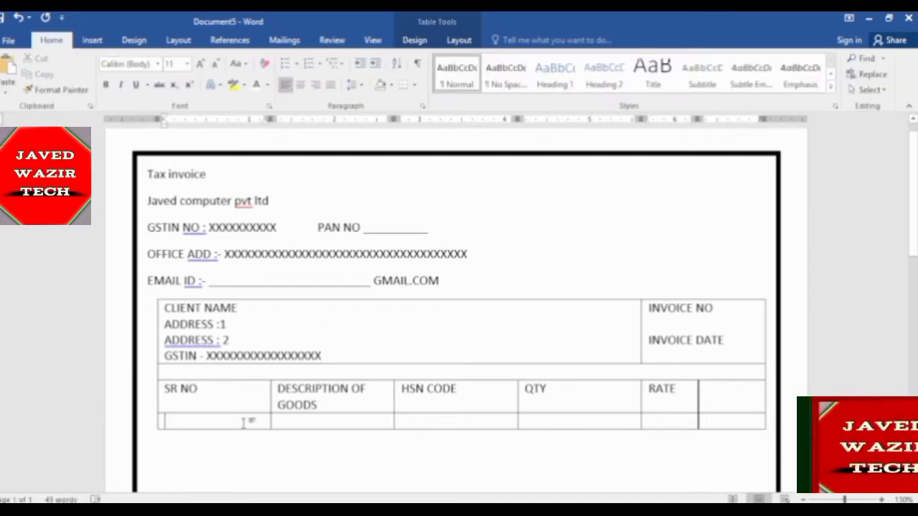
left_click_drag(236, 424, 714, 428)
key("BackSpace")
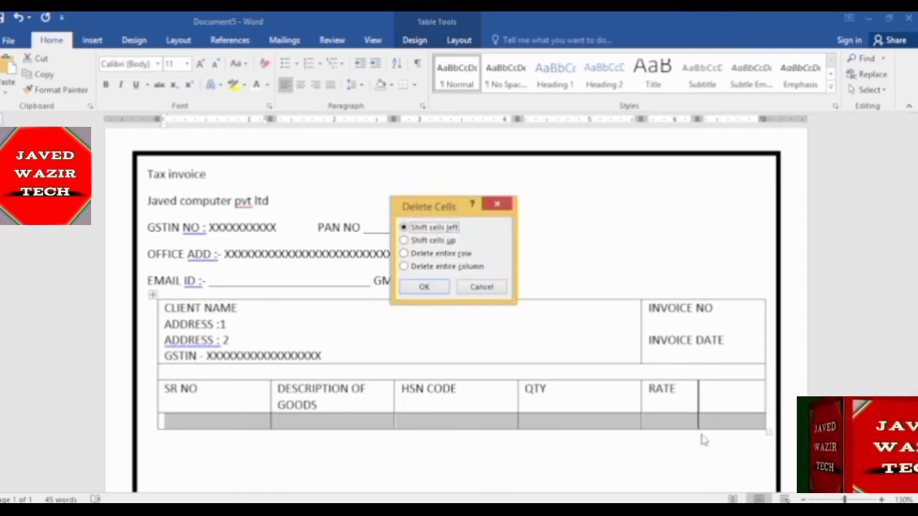
left_click(427, 241)
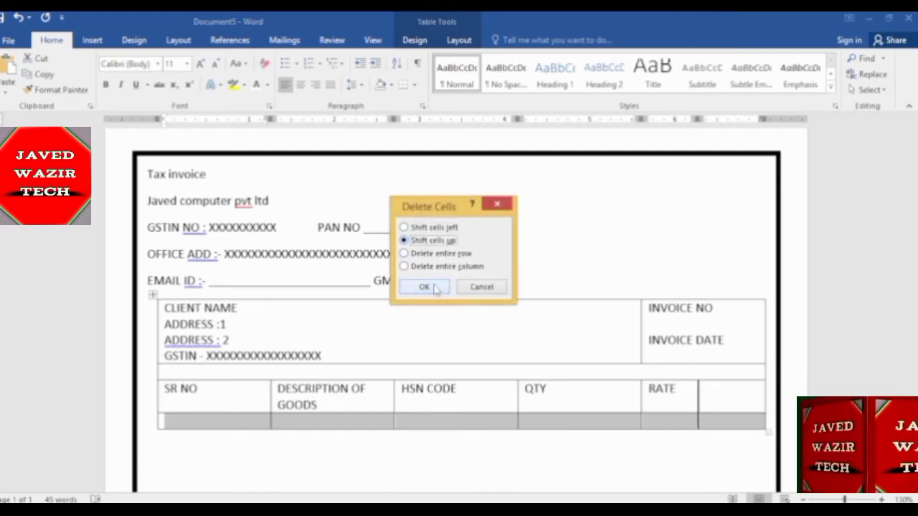
left_click(428, 287)
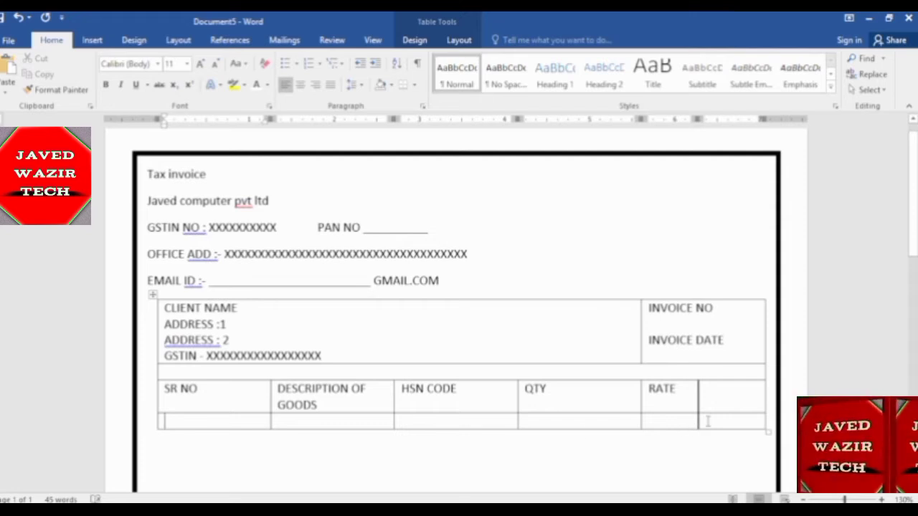
Undo the extra column split so RATE reaches the table's right edge again.
left_click_drag(650, 422, 746, 423)
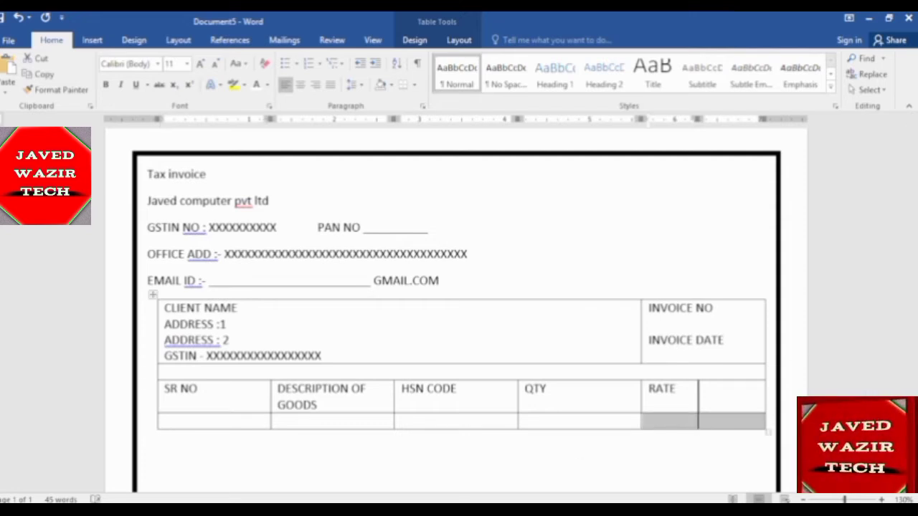
key("Up")
left_click(699, 408)
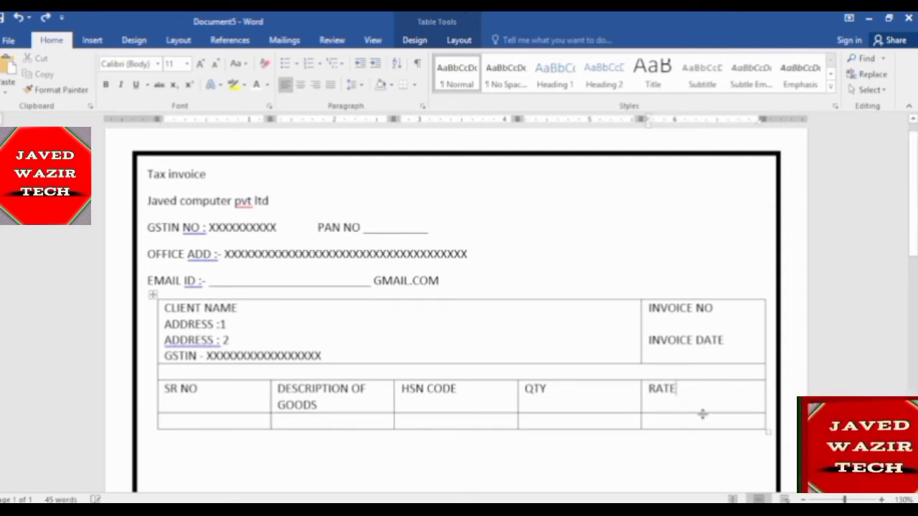
Draw a vertical line in the RATE cell and head the new sixth column AMOUNT.
left_click(92, 40)
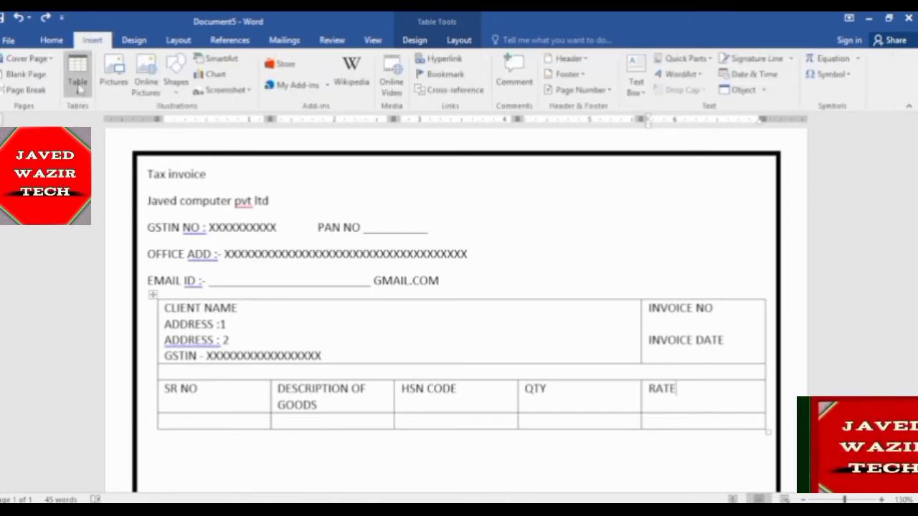
left_click(77, 90)
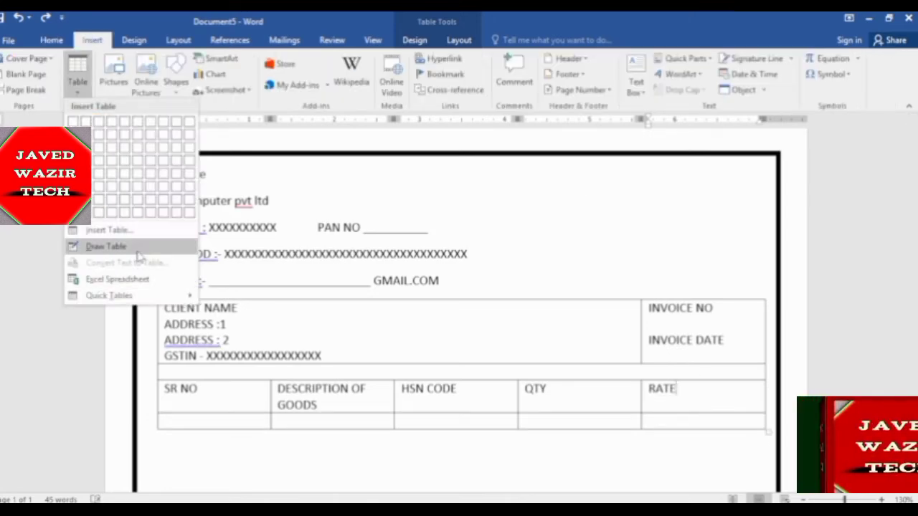
left_click(105, 246)
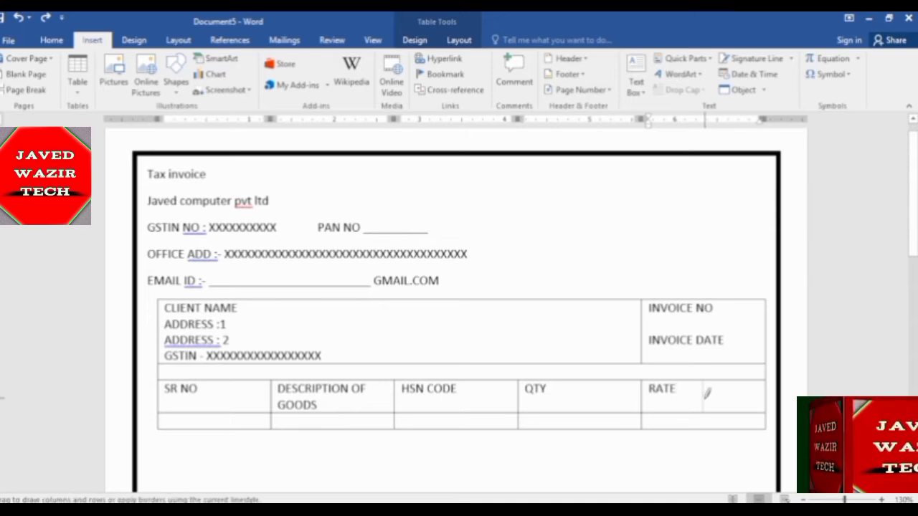
left_click_drag(703, 380, 702, 412)
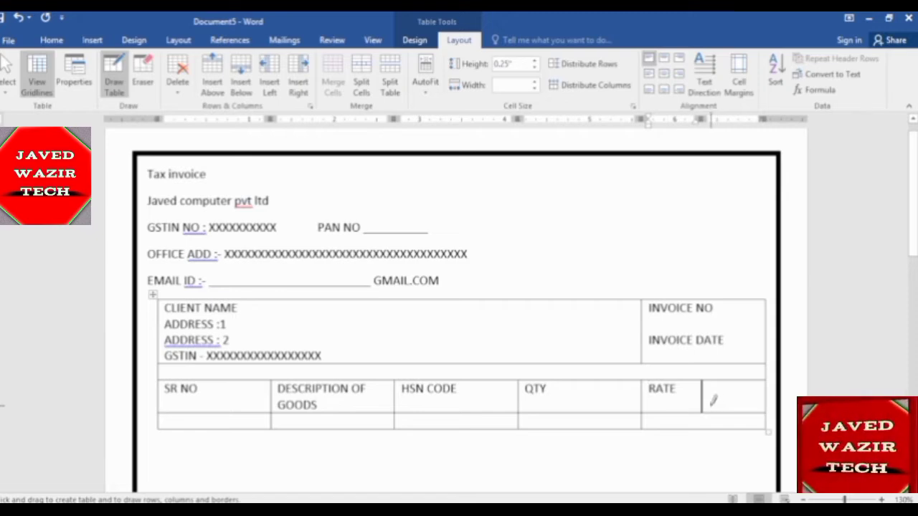
left_click_drag(706, 408, 702, 413)
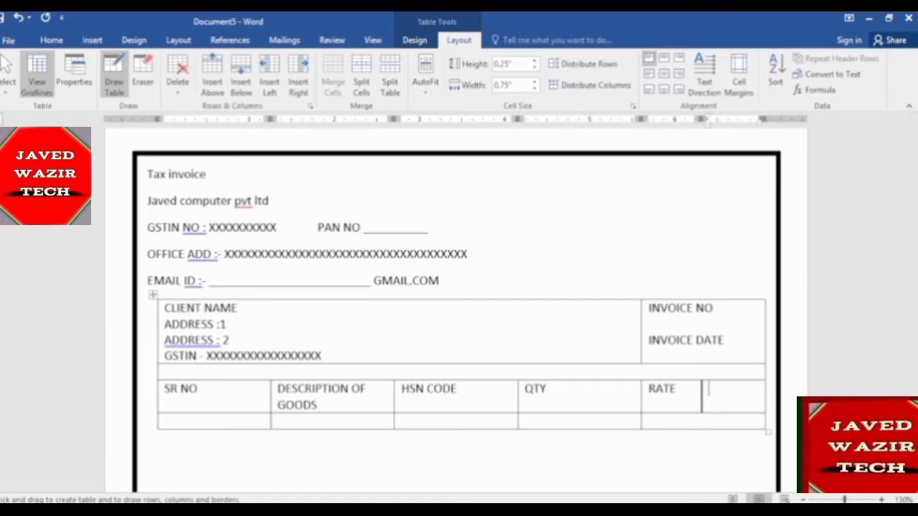
type("AMOU")
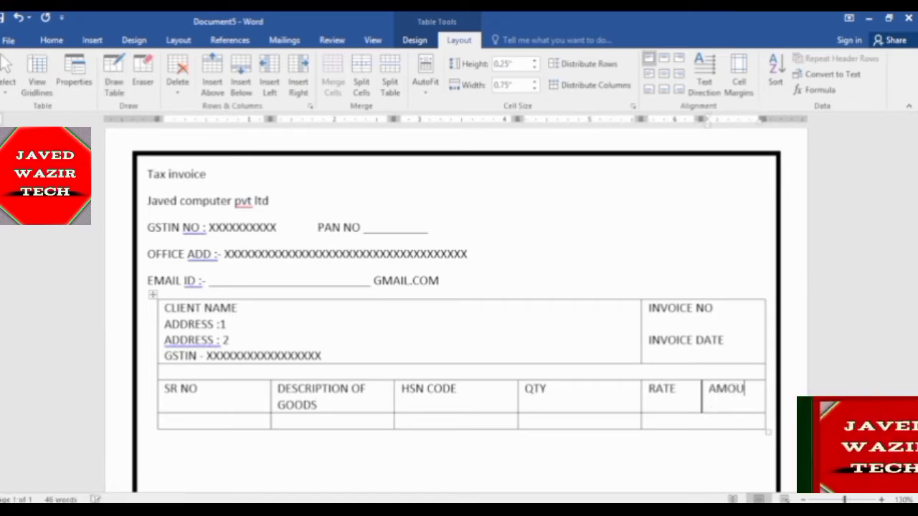
type("NT")
key("Tab")
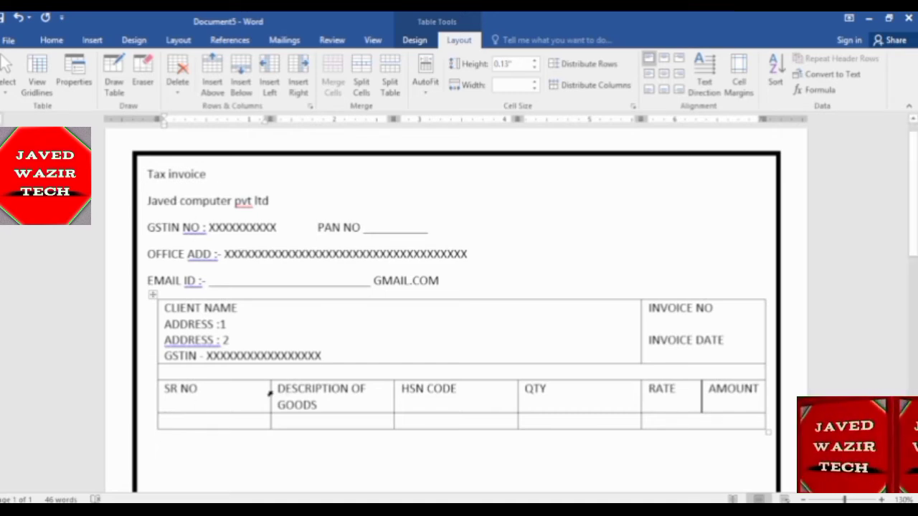
Narrow the SR NO, DESCRIPTION OF GOODS, HSN CODE and QTY columns to widen RATE, then select the heading rows.
left_click_drag(270, 391, 206, 391)
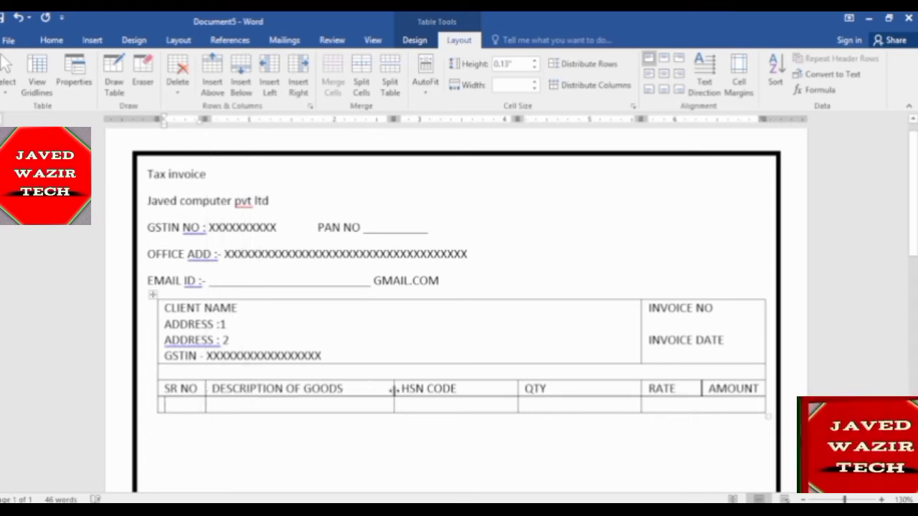
left_click_drag(394, 389, 380, 389)
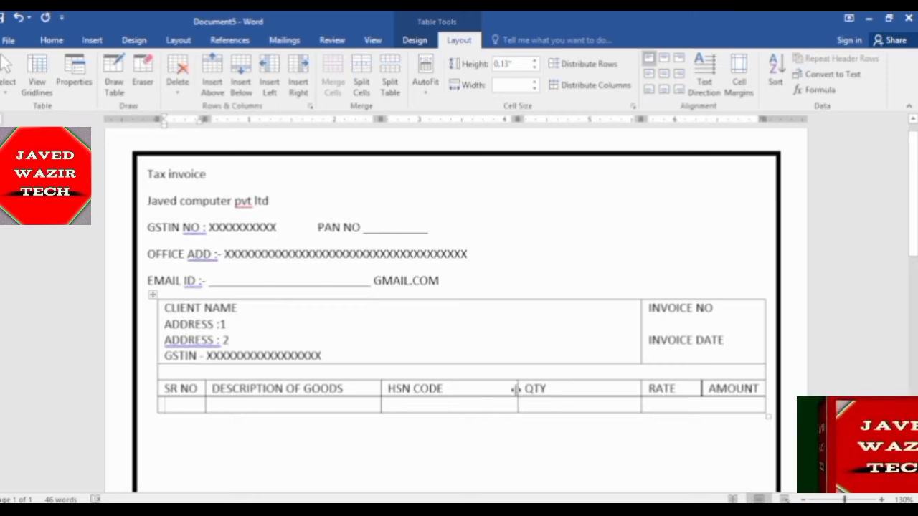
left_click_drag(515, 390, 503, 390)
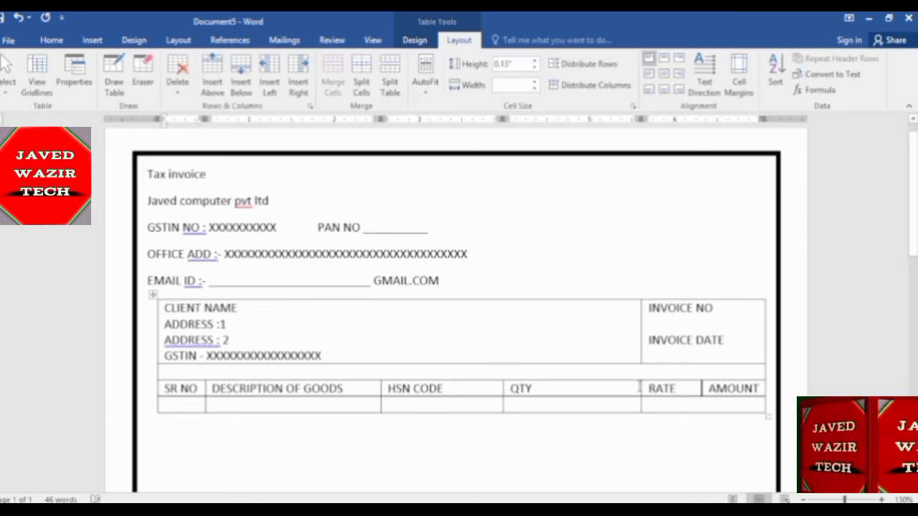
left_click_drag(638, 388, 632, 387)
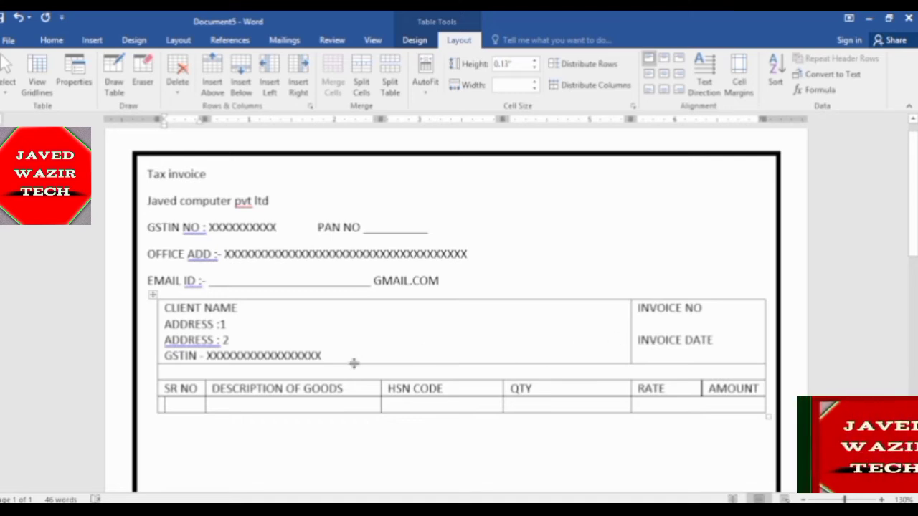
mouse_move(167, 391)
left_mouse_down()
mouse_move(656, 412)
mouse_move(717, 396)
left_mouse_up()
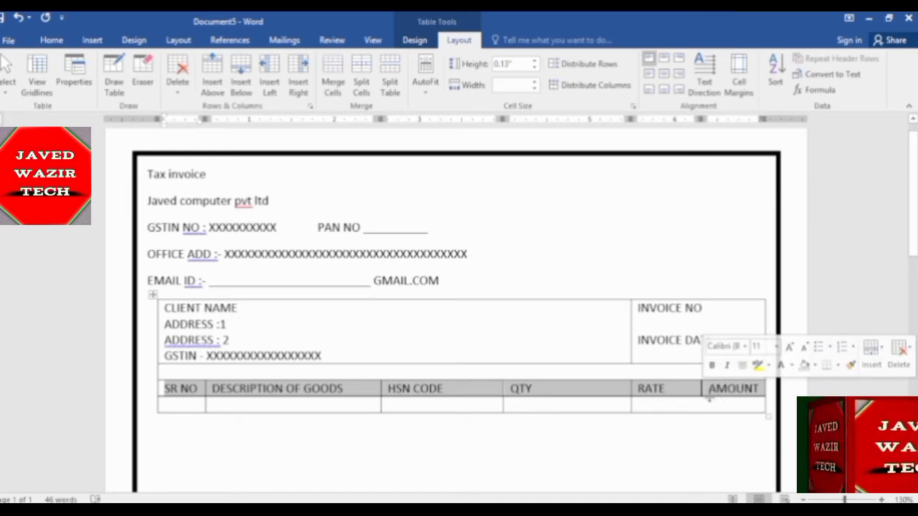
Bold the SR NO to AMOUNT headings and add about twelve blank item rows beneath them.
left_click(51, 39)
left_click(105, 86)
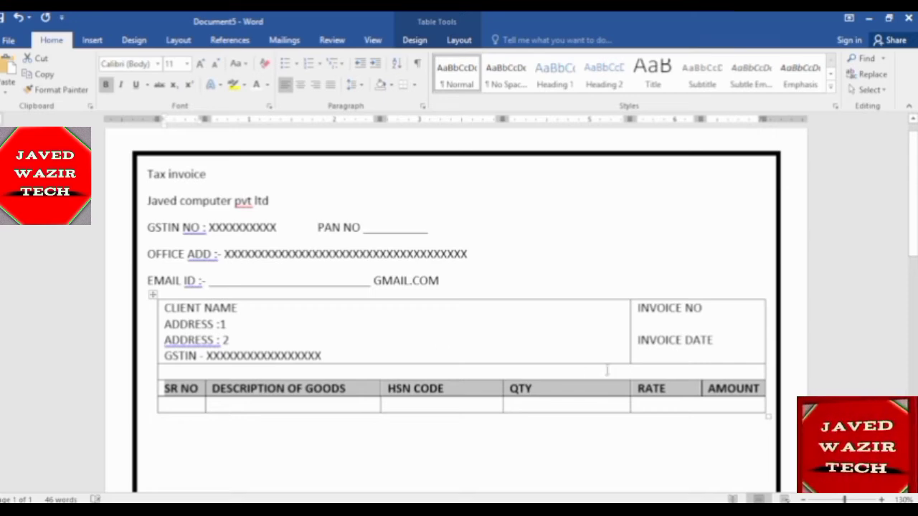
left_click(689, 407)
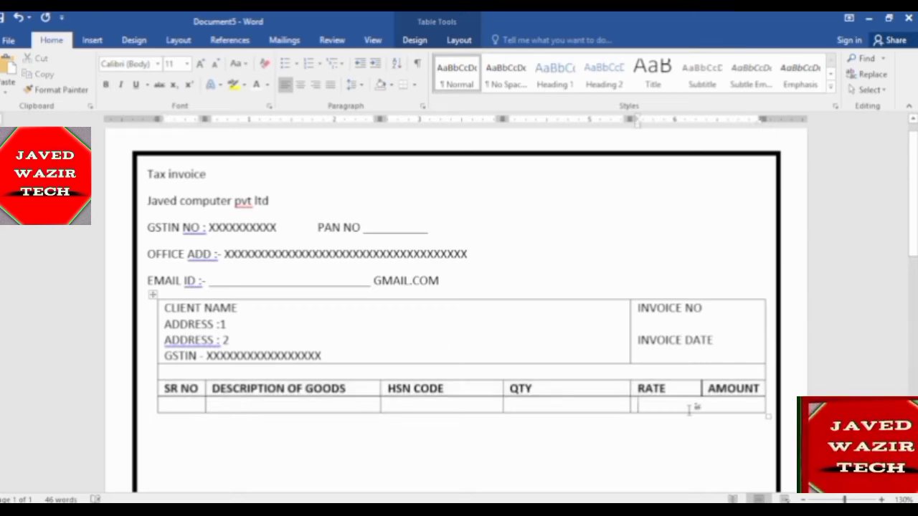
key("Tab")
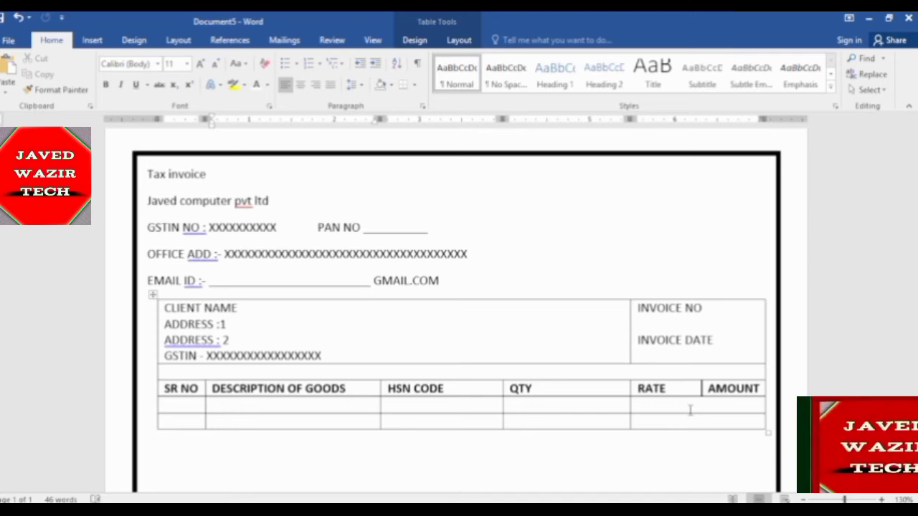
key("Tab")
key("Tab")
key("Tab")
key("Tab")
key("Tab")
key("Tab")
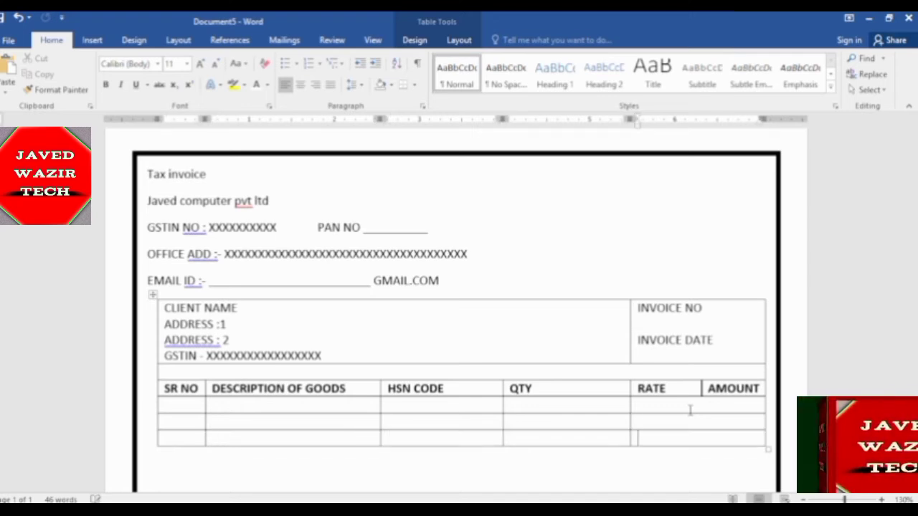
key("Tab")
key("Tab")
key("Tab")
key("Tab")
key("Tab")
key("Tab")
key("Tab")
key("Tab")
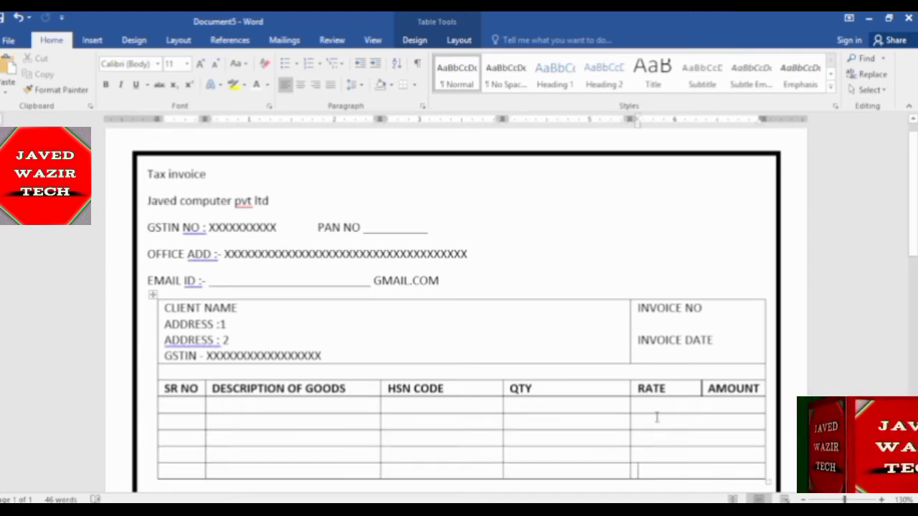
scroll(461, 359, "down", 5)
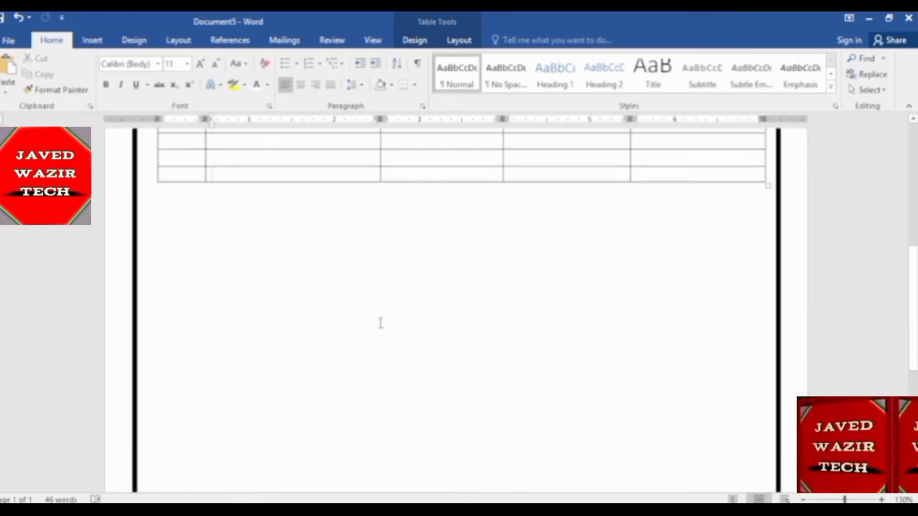
scroll(378, 322, "up", 2)
scroll(379, 375, "up", 1)
key("Tab")
key("Tab")
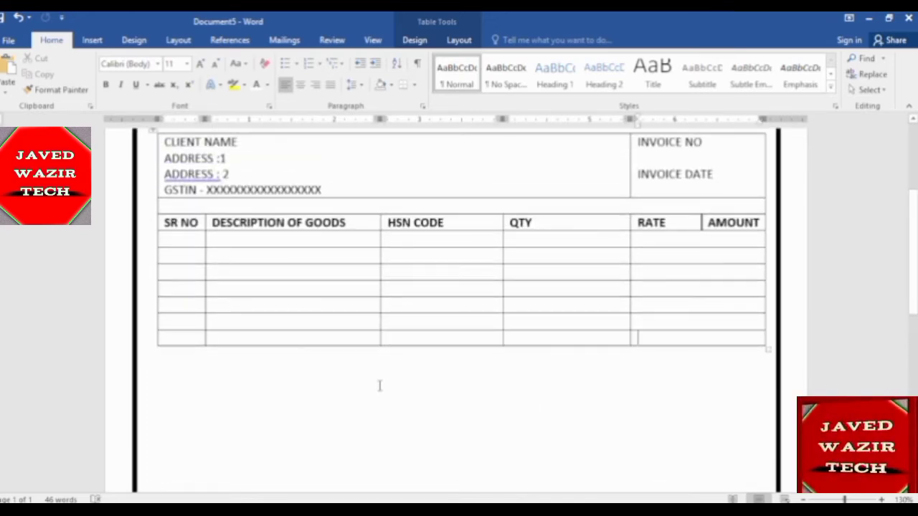
key("Tab")
key("Tab")
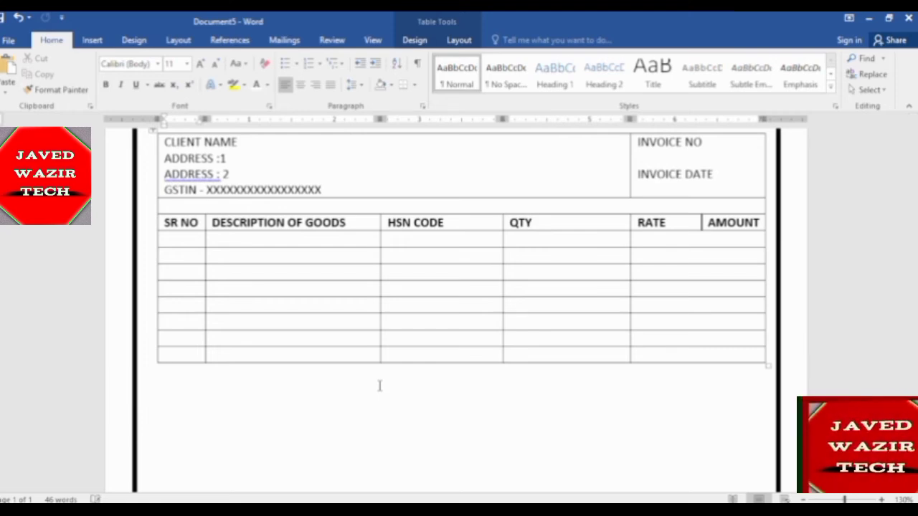
key("Tab")
key("Tab")
key("Tab")
key("Tab")
key("Tab")
key("Tab")
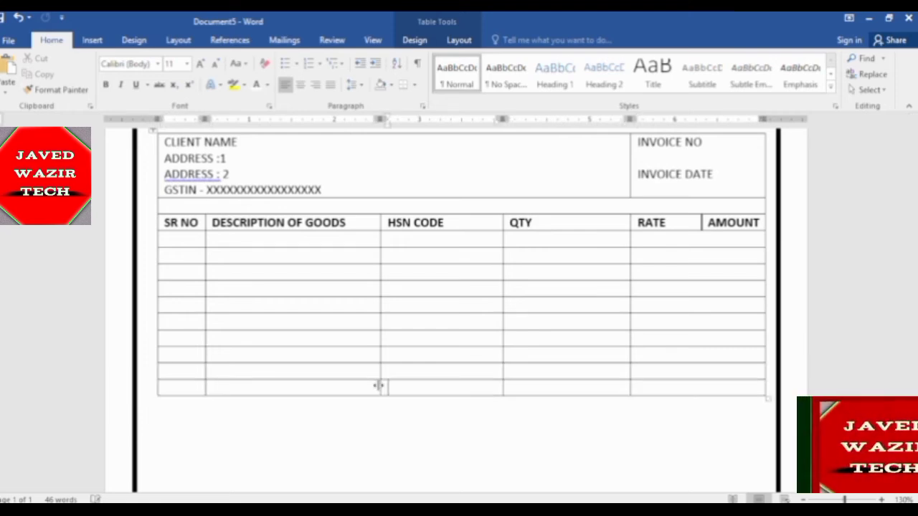
key("Tab")
key("Tab")
key("Tab")
key("Tab")
key("Tab")
key("Tab")
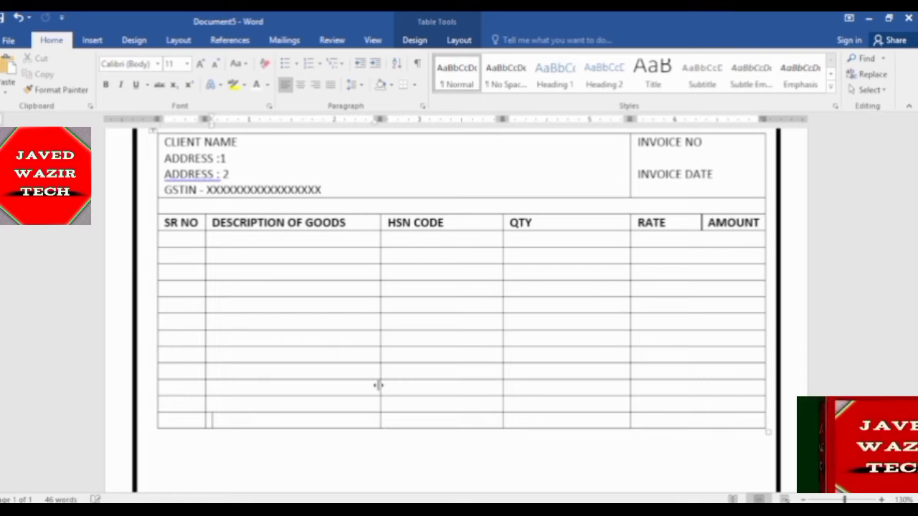
key("Tab")
key("Tab")
key("Tab")
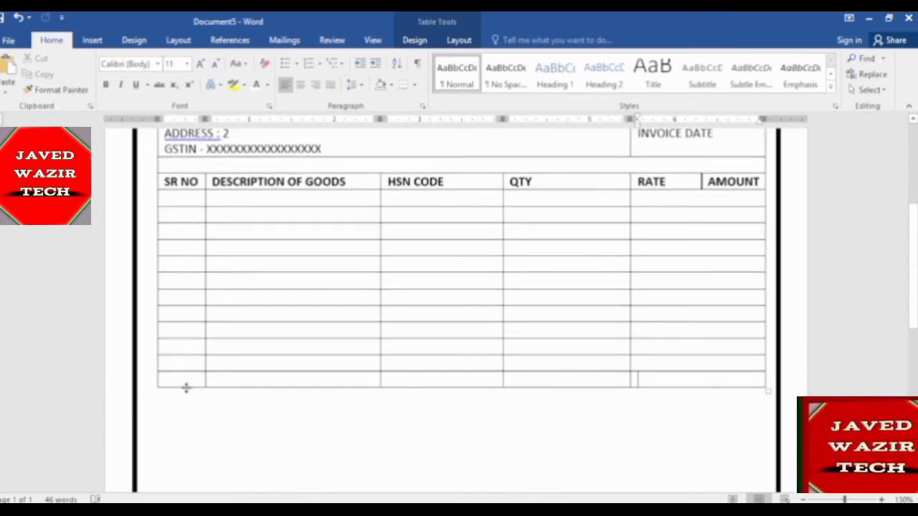
Make the second-to-last item row much taller and add two more short rows at the bottom.
mouse_move(186, 388)
left_mouse_down()
mouse_move(191, 432)
mouse_move(205, 401)
left_mouse_up()
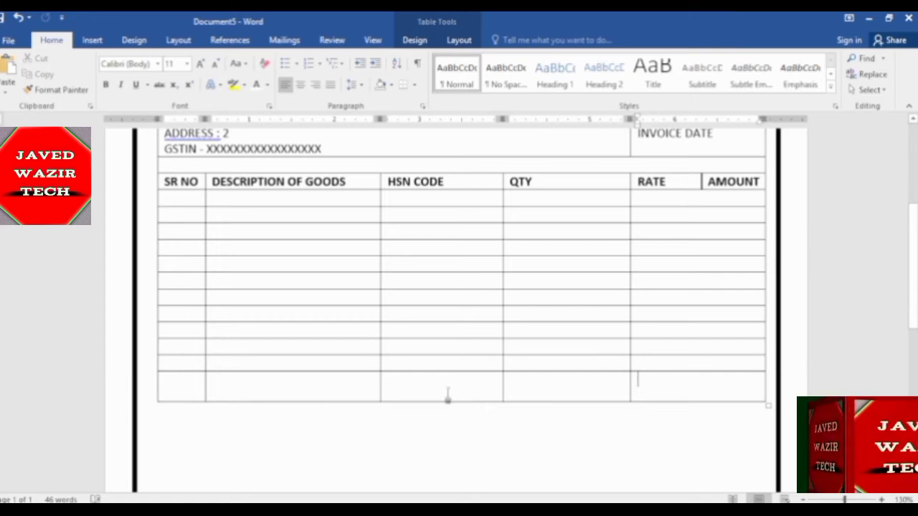
key("ctrl+z")
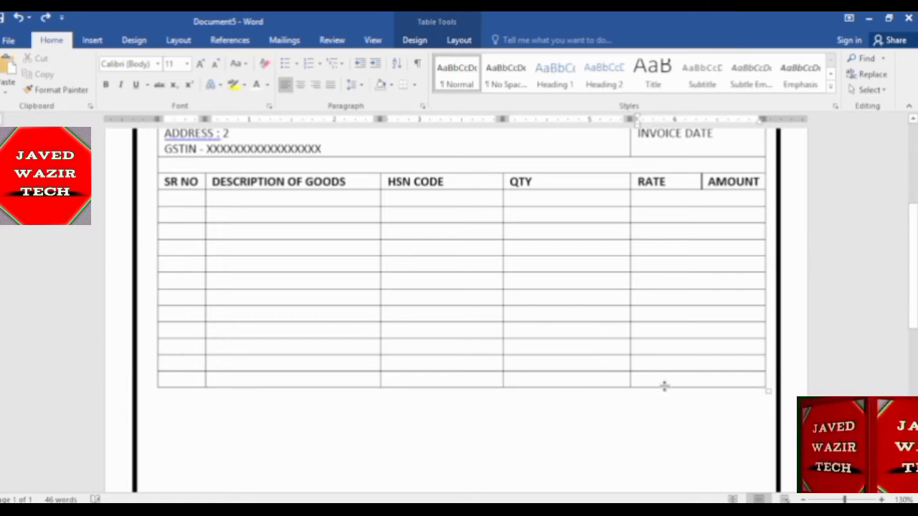
key("ctrl+y")
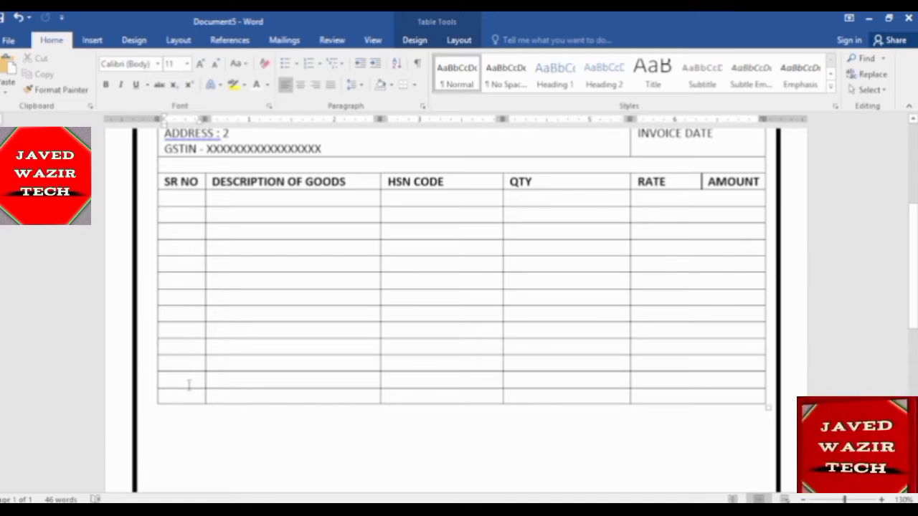
left_click_drag(192, 388, 195, 451)
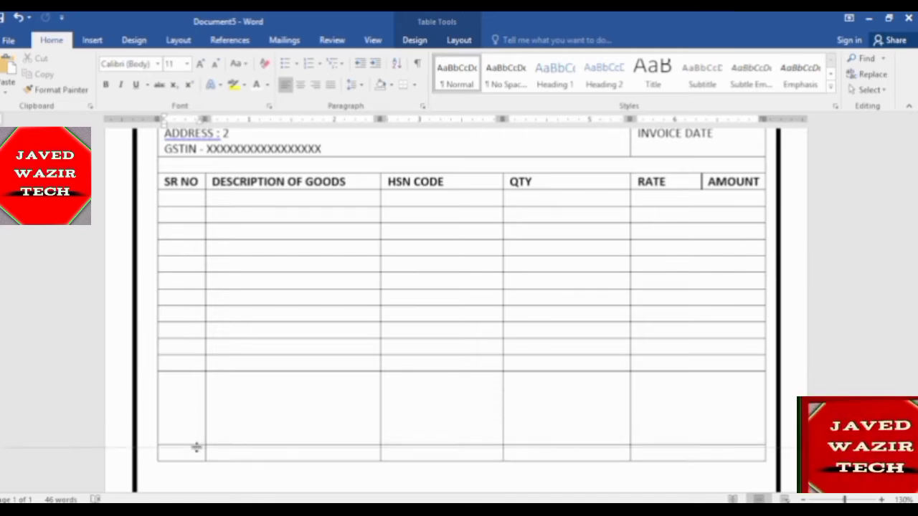
left_click(669, 460)
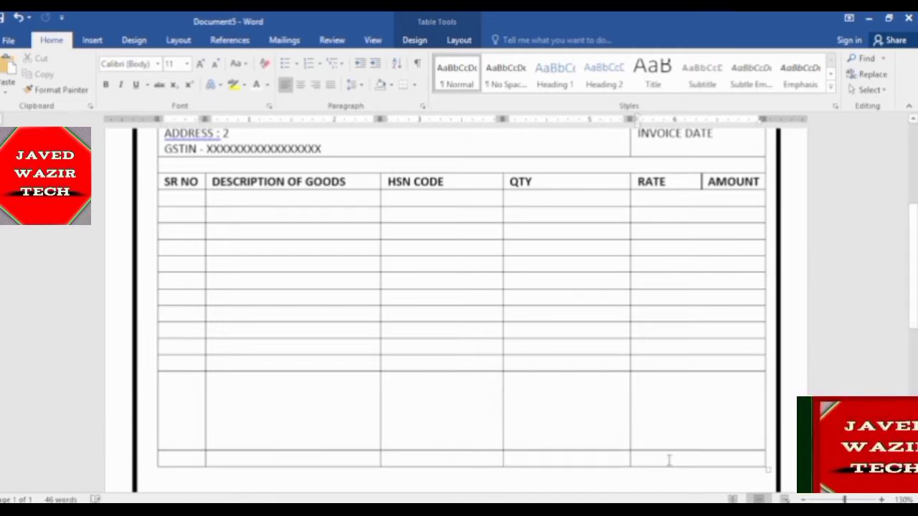
key("Tab")
key("Tab")
scroll(574, 437, "down", 1)
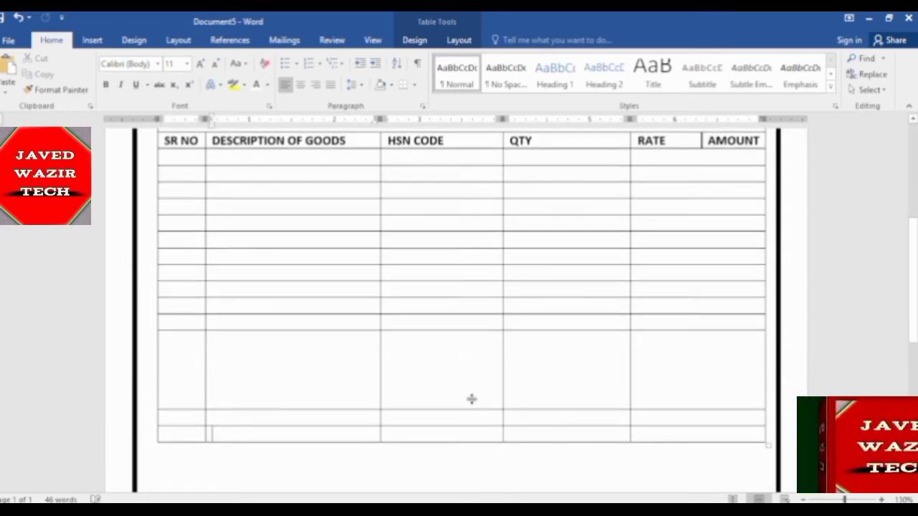
scroll(471, 399, "down", 1)
key("Tab")
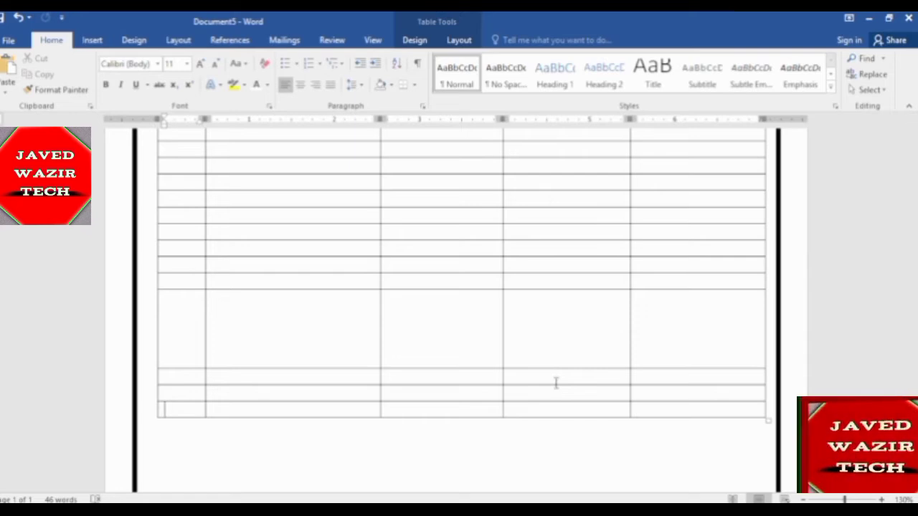
scroll(482, 351, "up", 1)
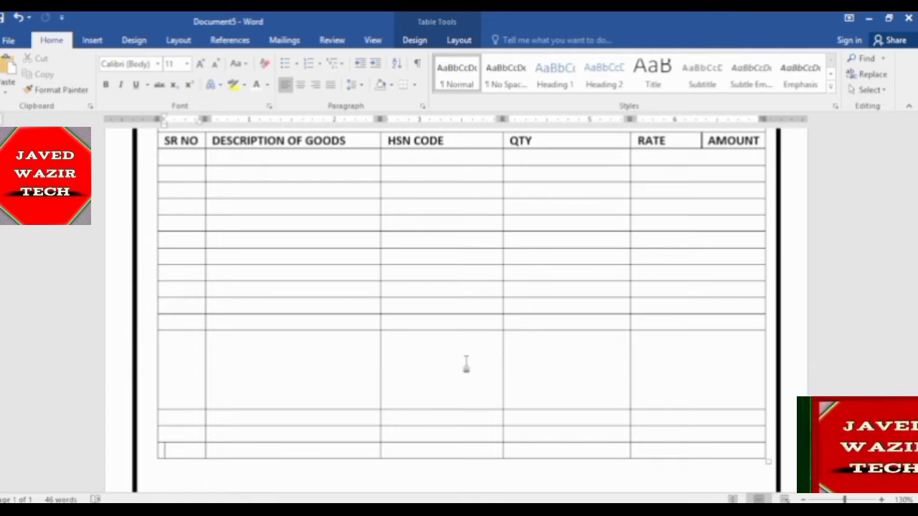
Merge the SR NO and DESCRIPTION OF GOODS item cells into single tall cells.
scroll(309, 293, "up", 1)
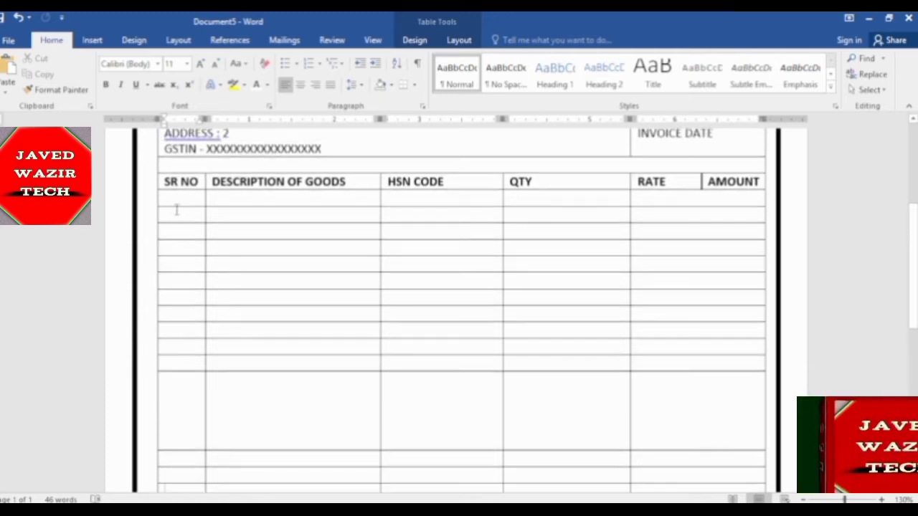
mouse_move(176, 210)
left_mouse_down()
mouse_move(164, 387)
mouse_move(172, 459)
left_mouse_up()
scroll(193, 406, "down", 2)
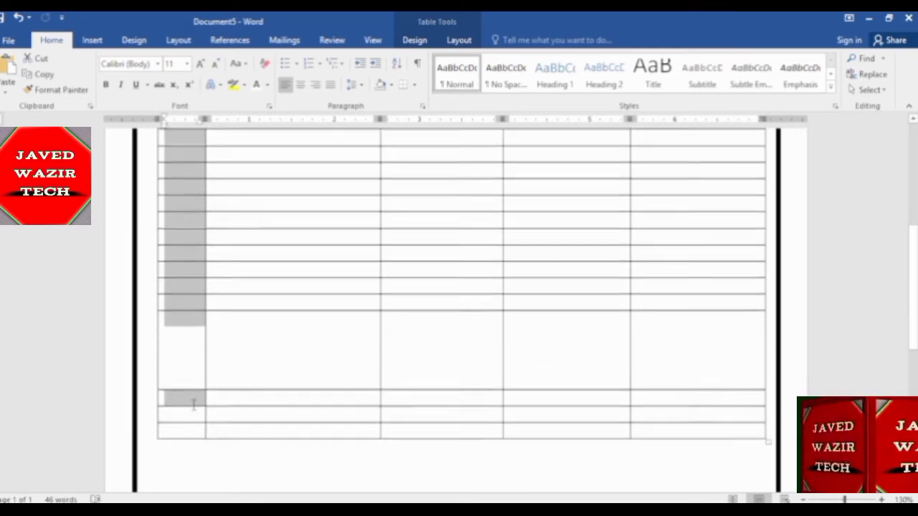
scroll(193, 405, "down", 1)
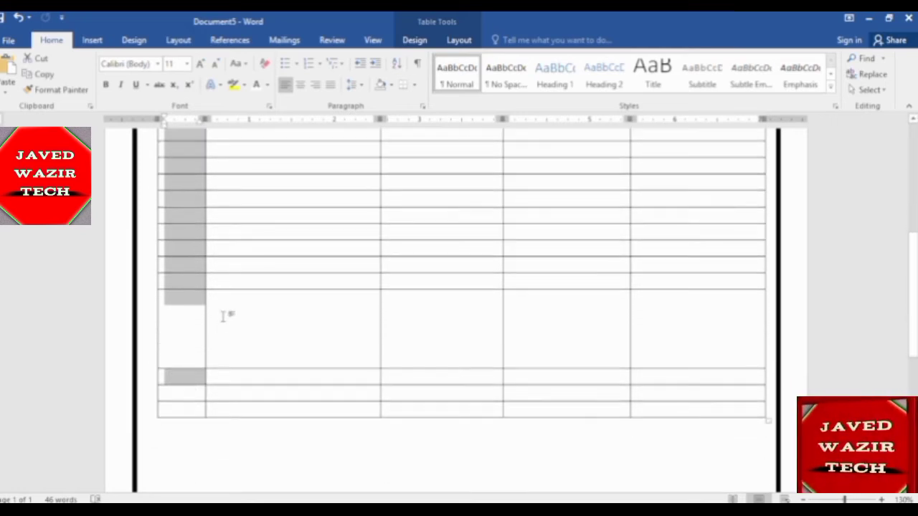
left_click(185, 390, "ctrl")
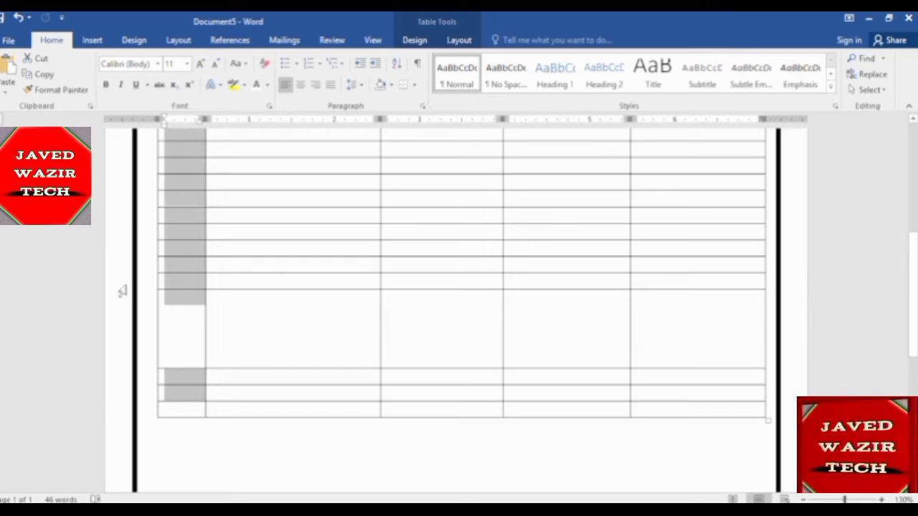
right_click(193, 235)
mouse_move(236, 359)
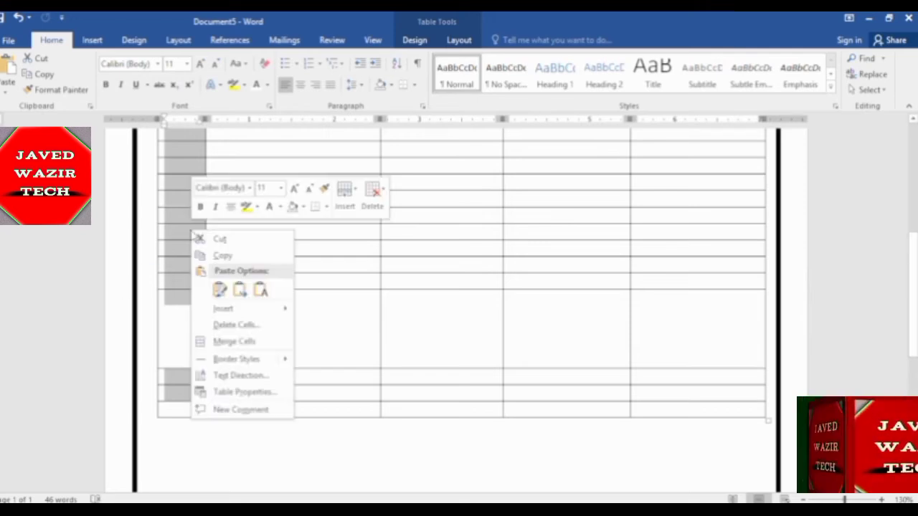
left_click(237, 341)
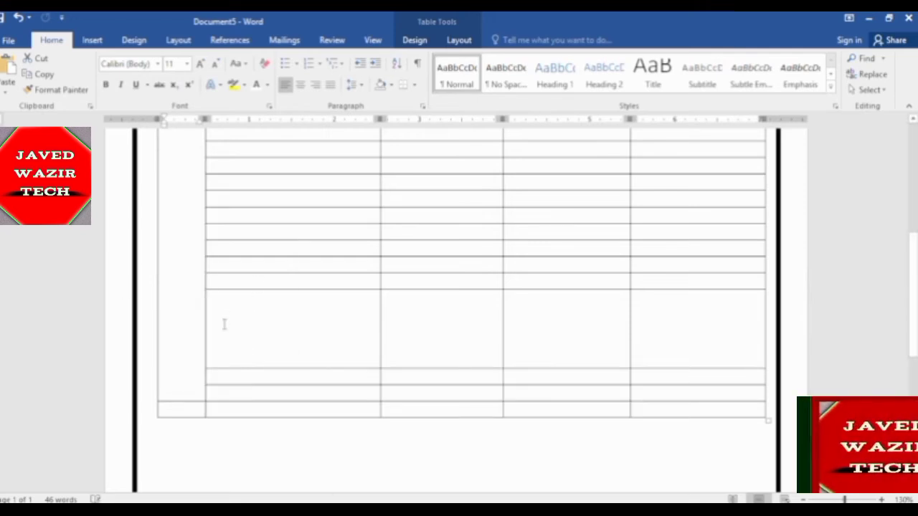
scroll(223, 325, "up", 3)
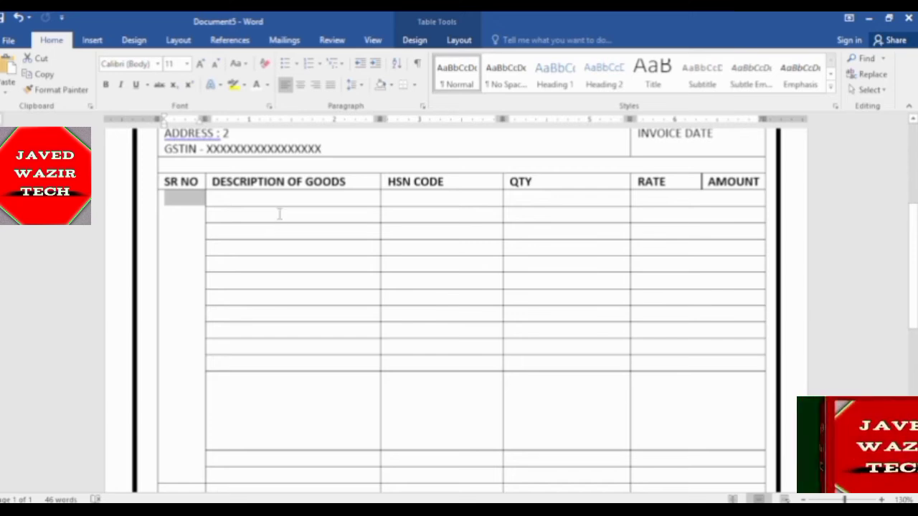
left_click_drag(283, 194, 284, 459)
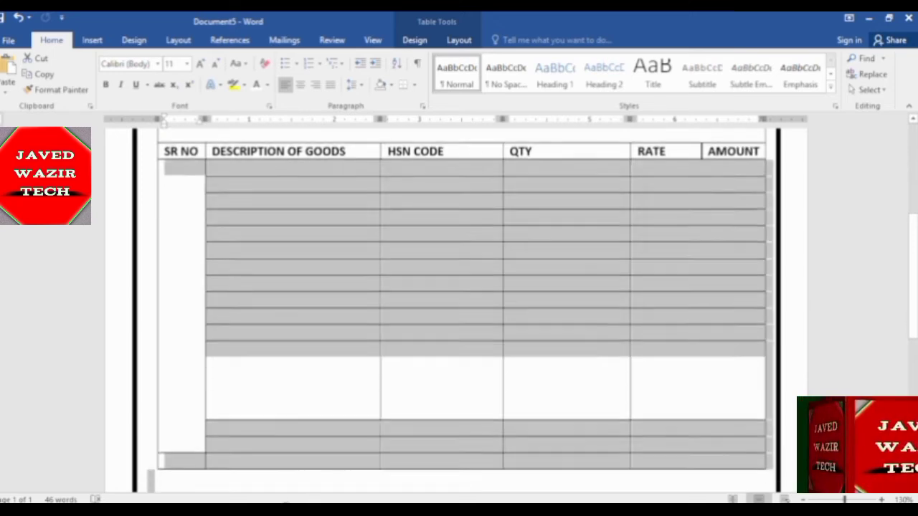
left_click_drag(284, 459, 322, 375)
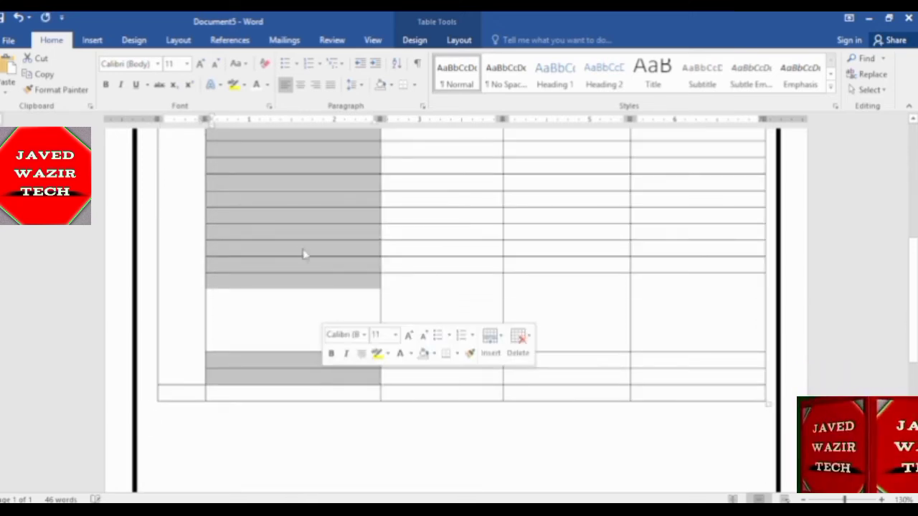
right_click(298, 224)
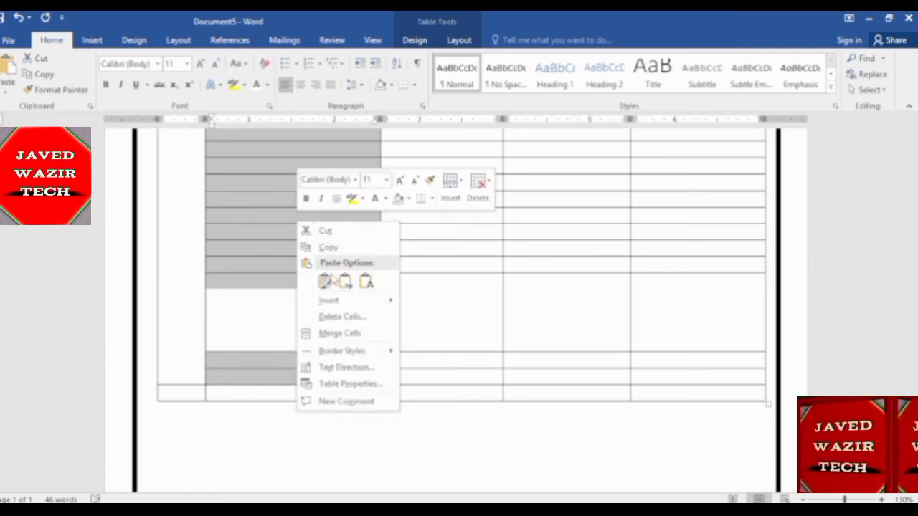
left_click(343, 333)
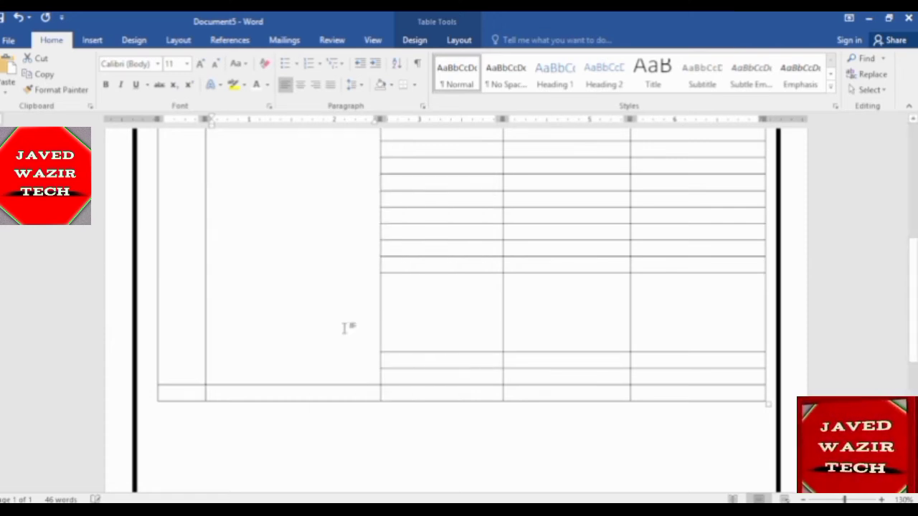
Merge the HSN CODE, QTY and RATE item cells into single tall cells.
scroll(273, 337, "up", 2)
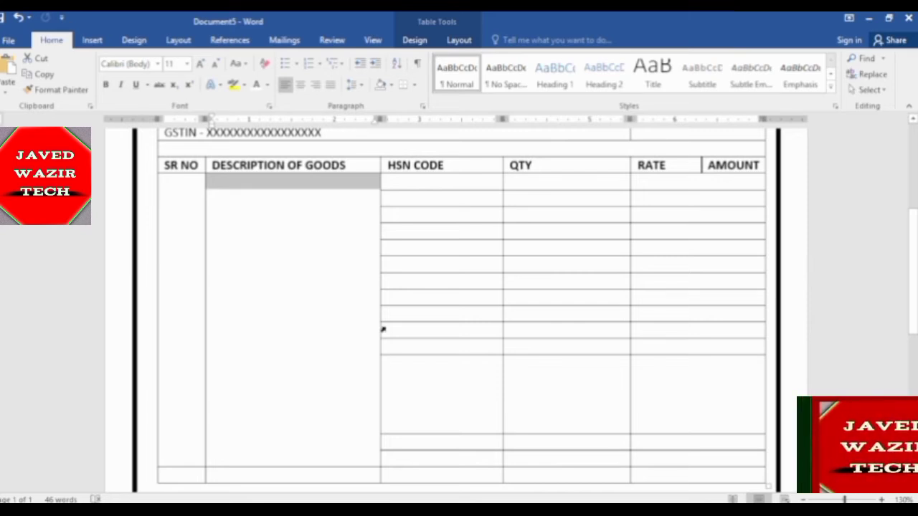
scroll(382, 330, "up", 1)
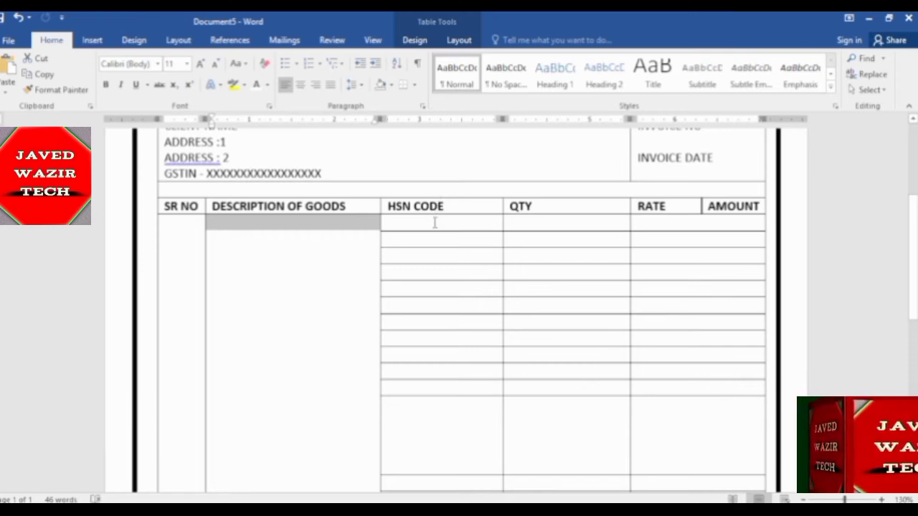
left_click_drag(435, 223, 464, 383)
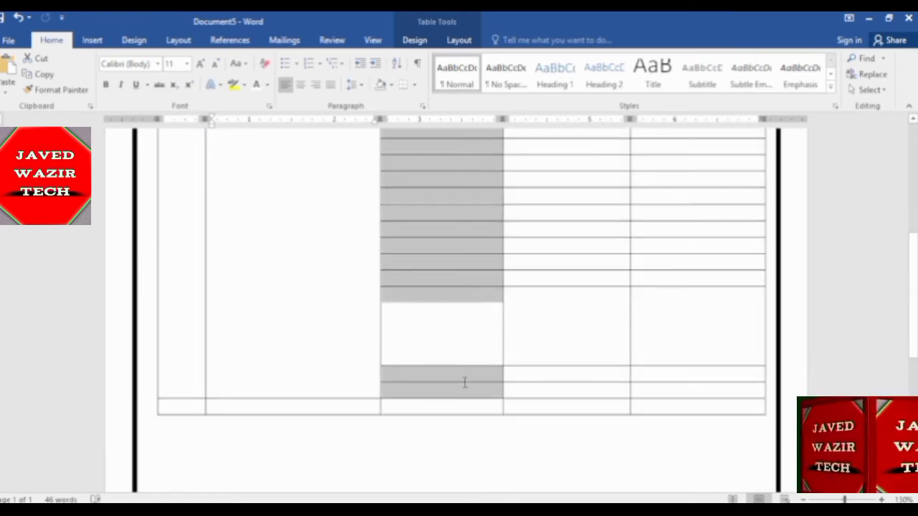
right_click(440, 239)
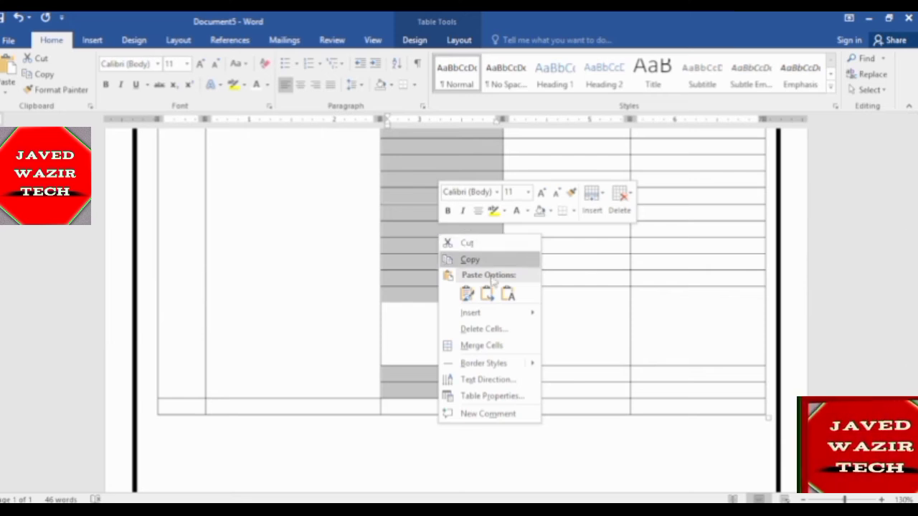
left_click(499, 345)
scroll(546, 255, "up", 1)
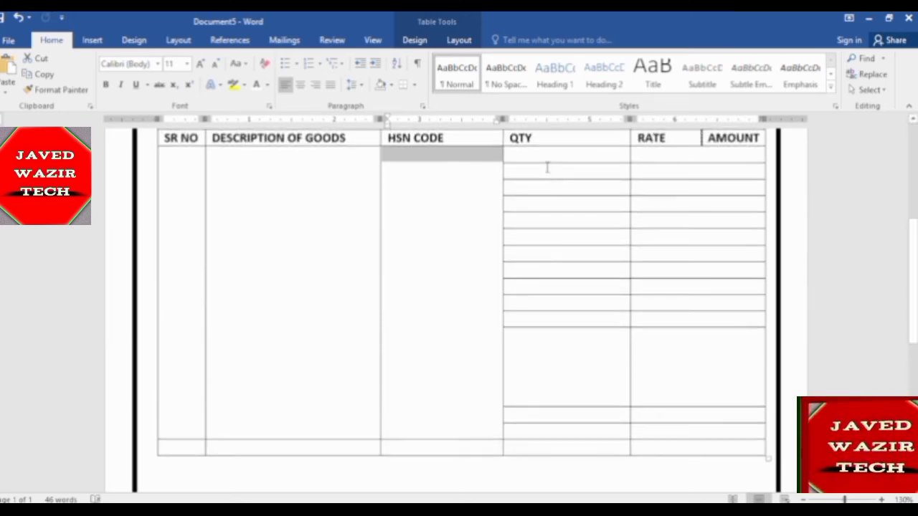
left_click_drag(543, 154, 553, 428)
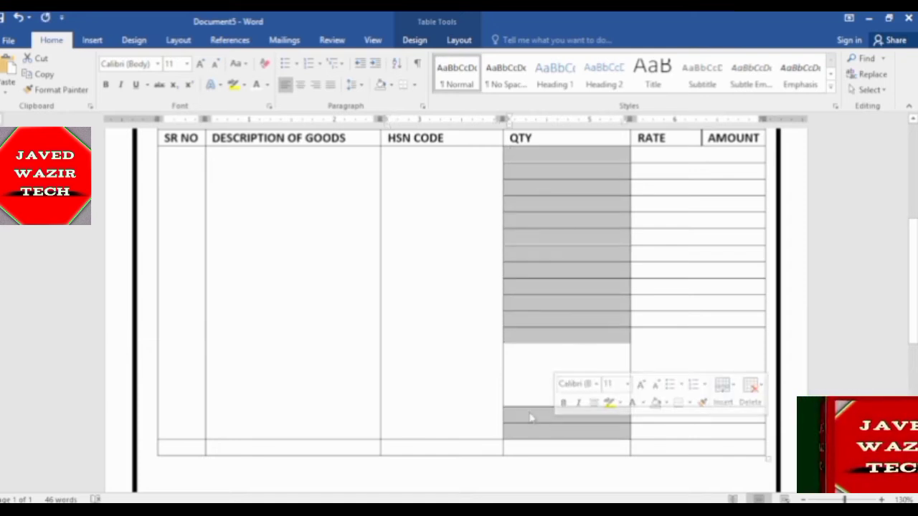
right_click(531, 415)
left_click(588, 335)
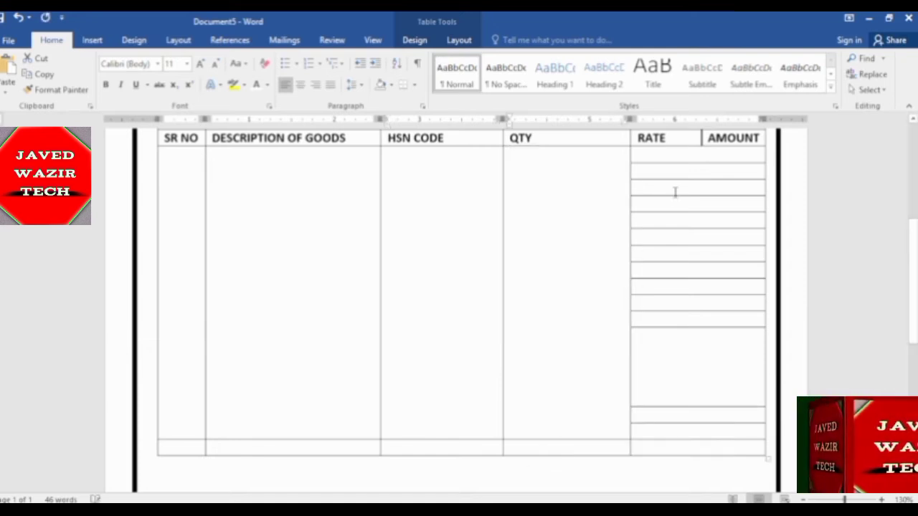
left_click_drag(670, 151, 689, 430)
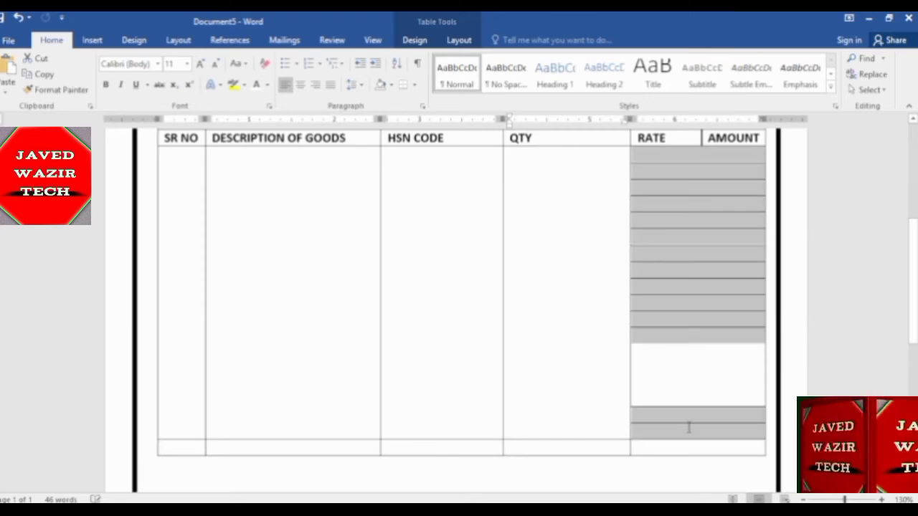
right_click(689, 430)
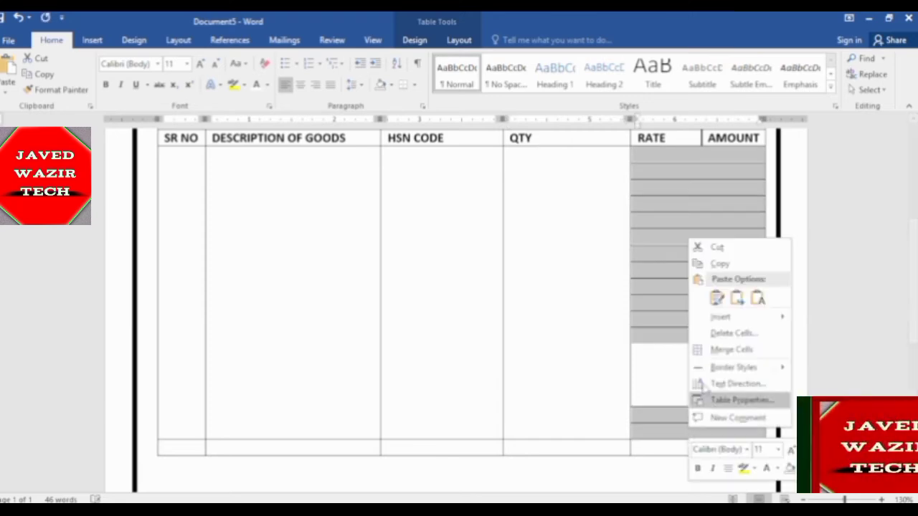
left_click(731, 349)
left_click(566, 288)
scroll(525, 302, "up", 2)
scroll(526, 302, "up", 1)
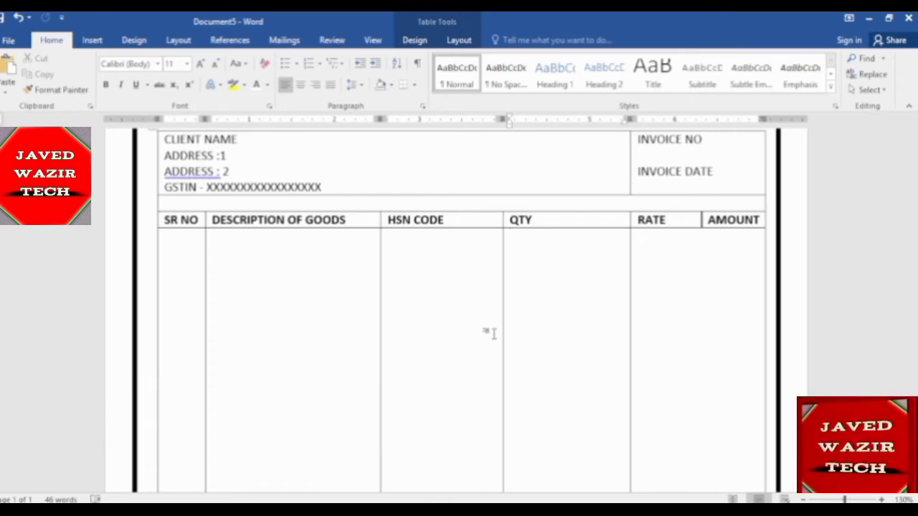
Add a new empty row at the bottom of the invoice table.
scroll(355, 381, "down", 5)
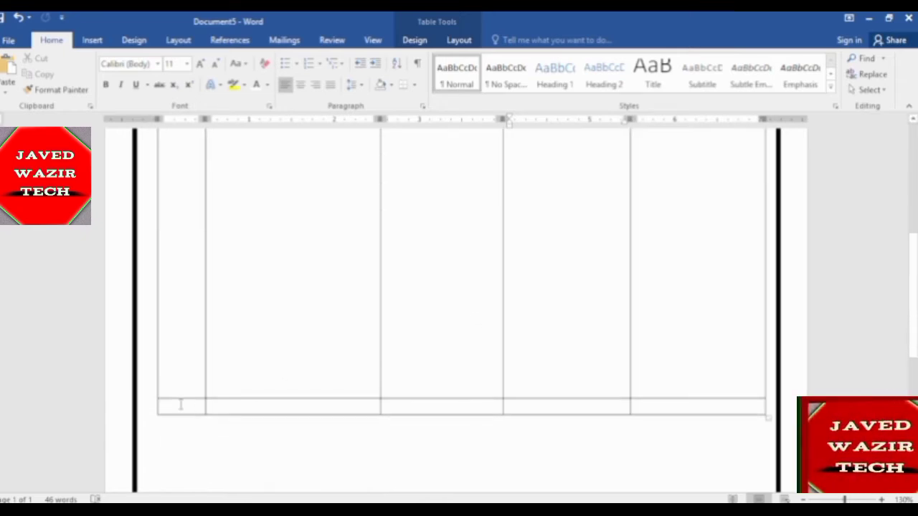
left_click(182, 406)
key("Tab")
key("Tab")
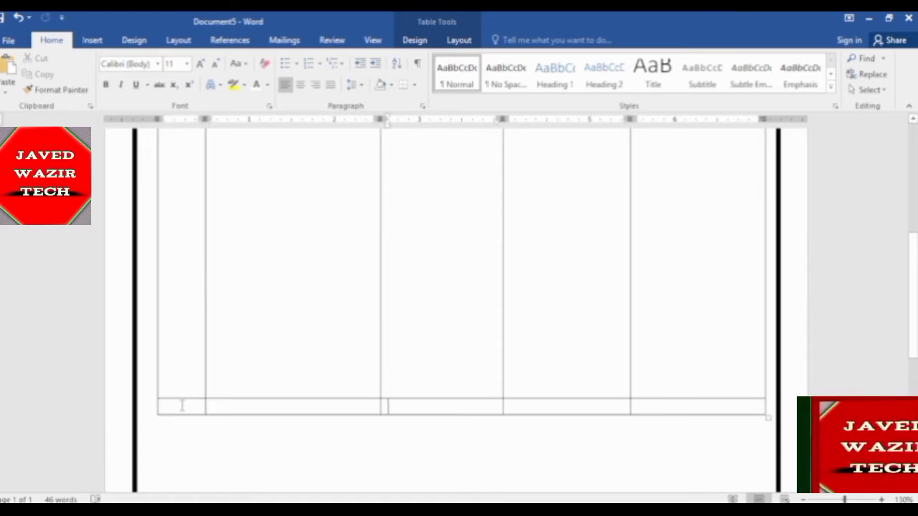
key("Tab")
key("Tab")
key("Tab")
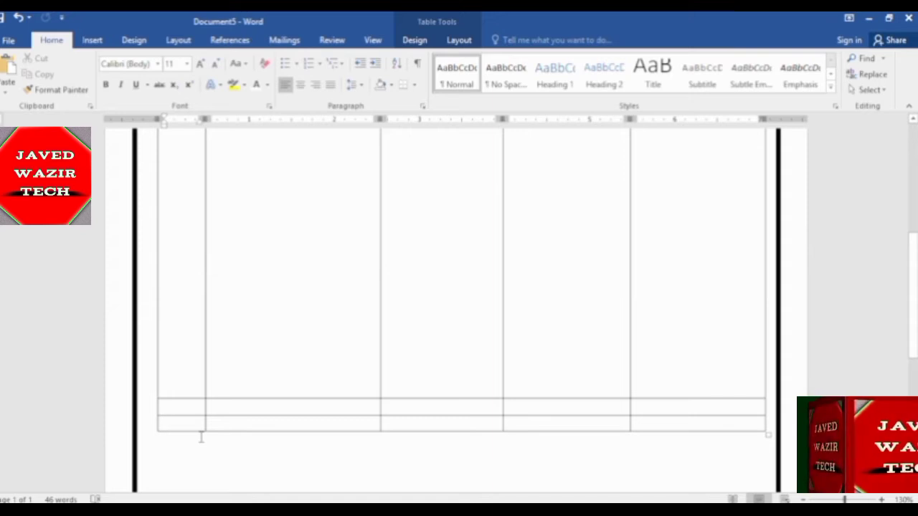
Enter the tax labels GST, IGST, CGST, SGCT and TOTAL across the row's cells.
type("GST")
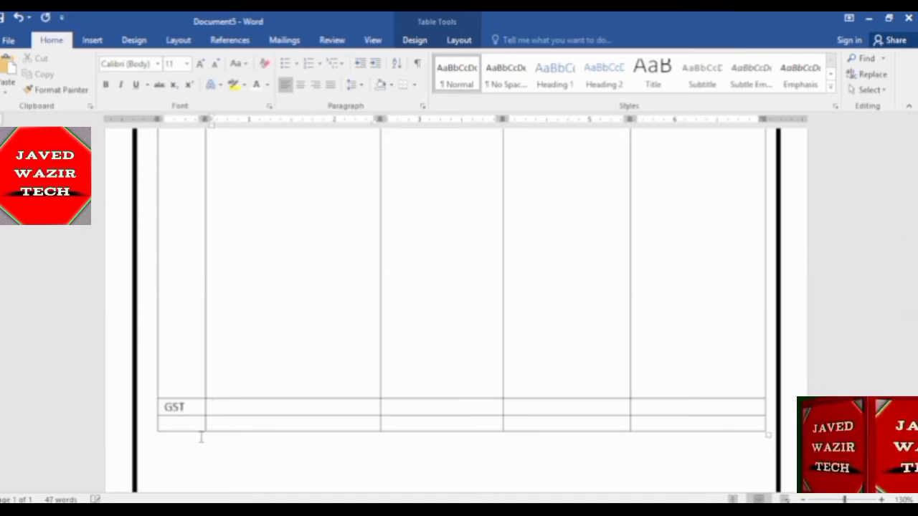
type("IG")
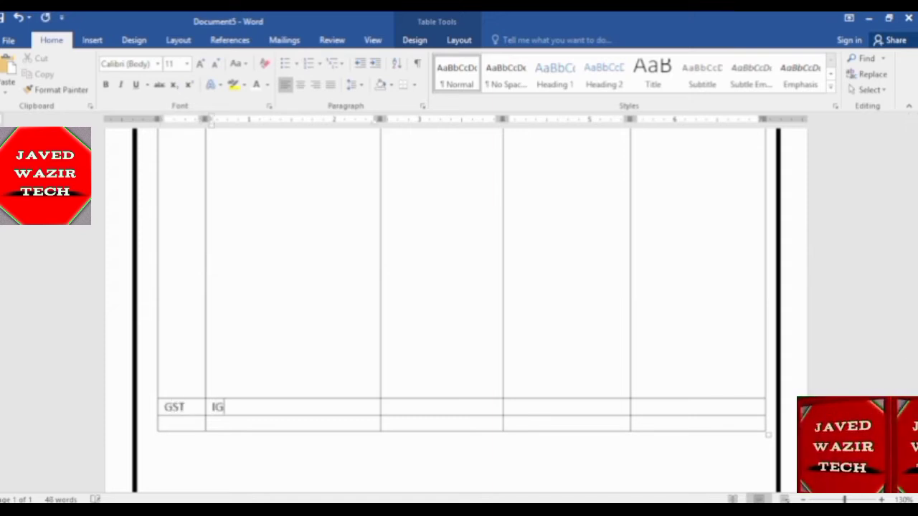
type("ST")
key("Tab")
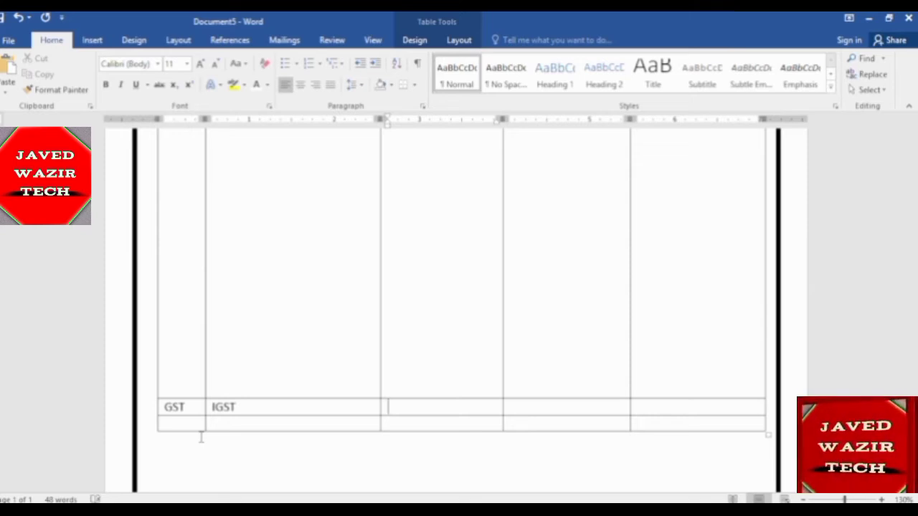
type("CGST")
key("Tab")
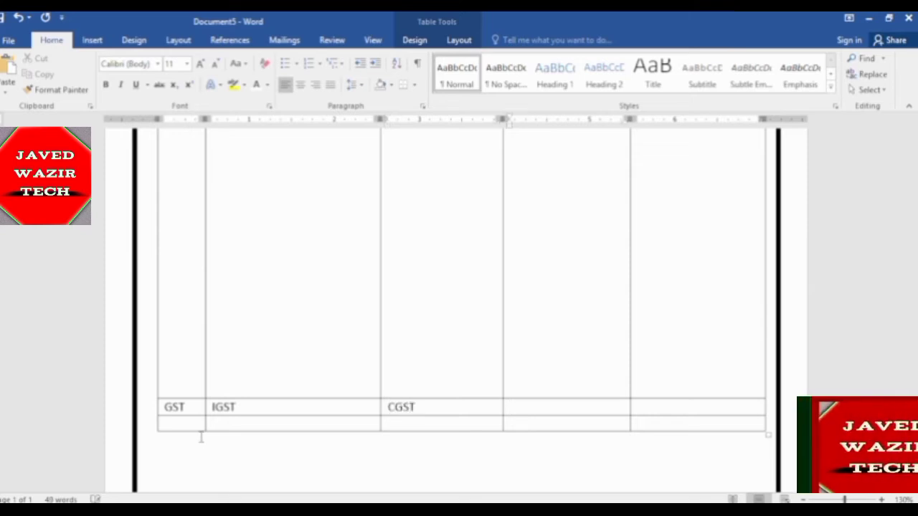
type("SGC")
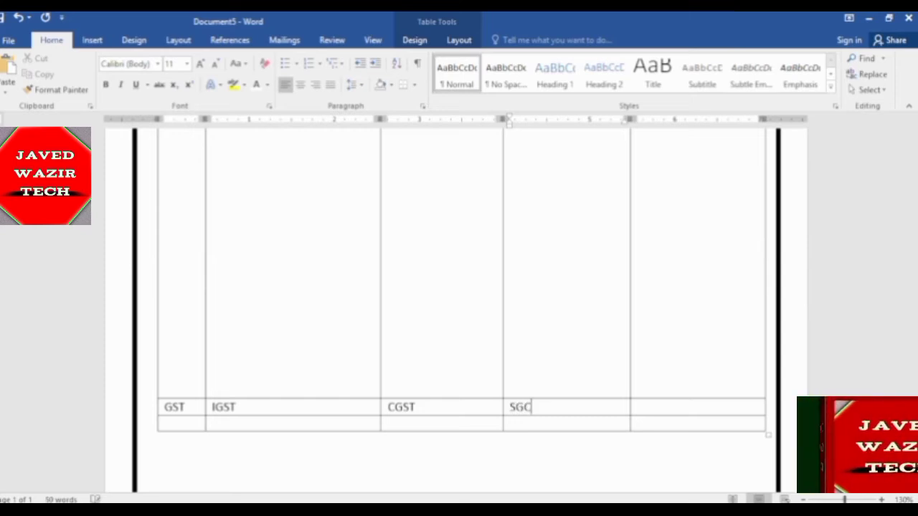
type("T")
key("Tab")
type("TOTA")
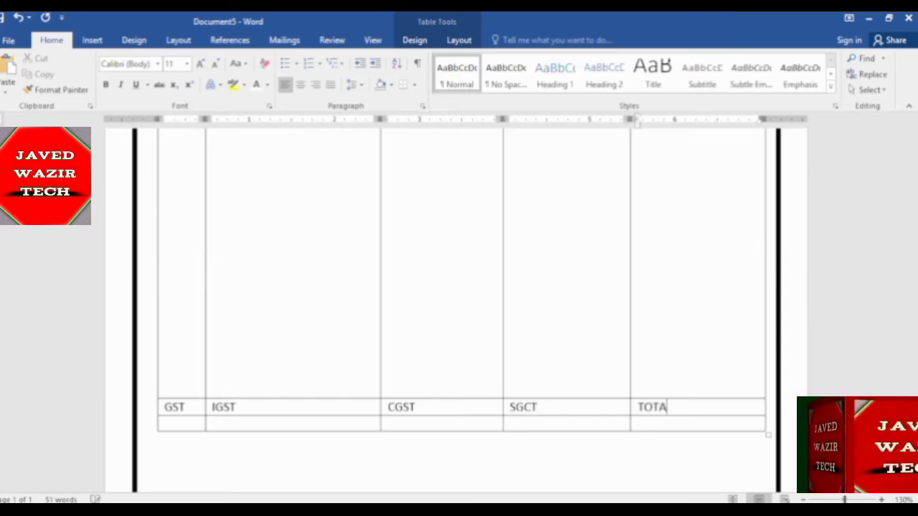
type("L")
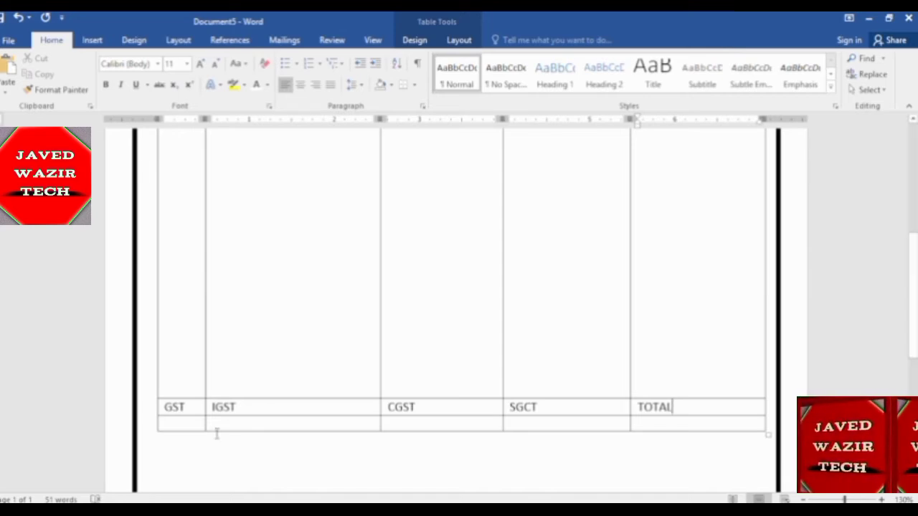
scroll(215, 433, "up", 5)
scroll(430, 483, "up", 1)
scroll(495, 412, "up", 2)
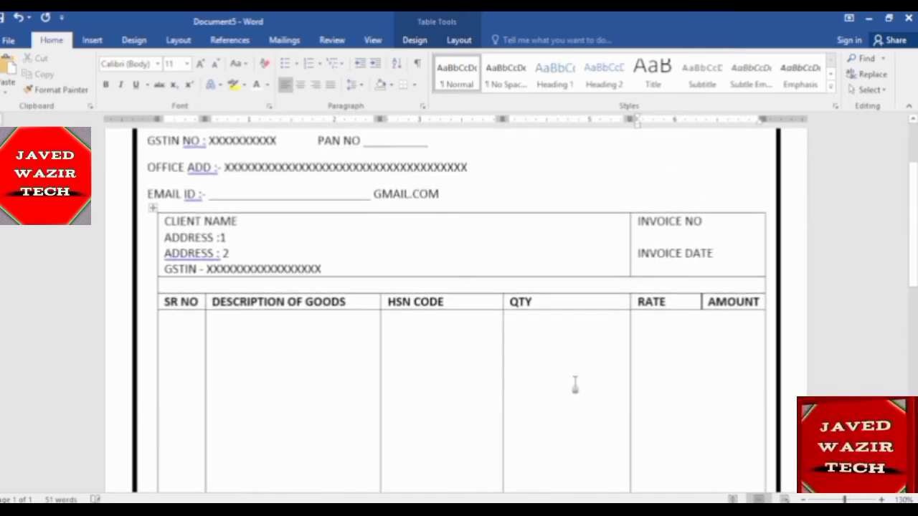
scroll(573, 383, "down", 2)
scroll(581, 383, "down", 4)
scroll(557, 385, "down", 1)
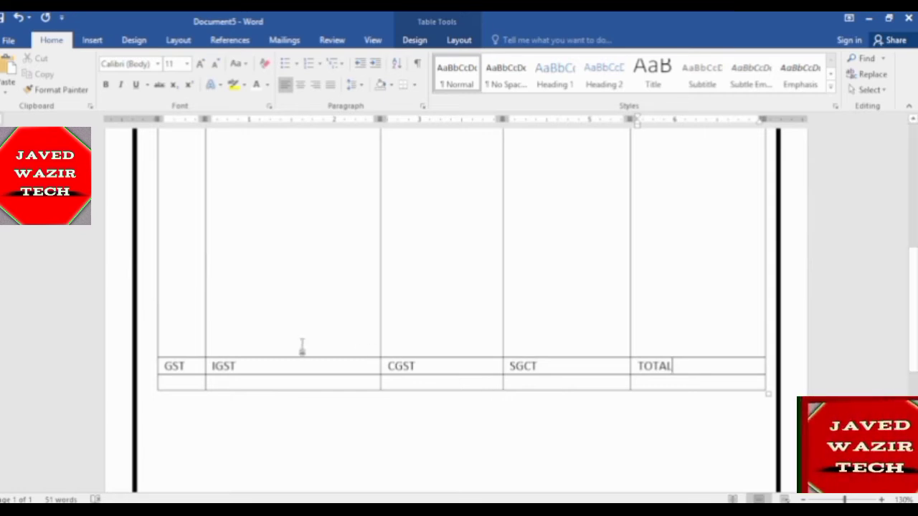
Insert an empty column to the right of the TOTAL column at the table's edge.
right_click(682, 368)
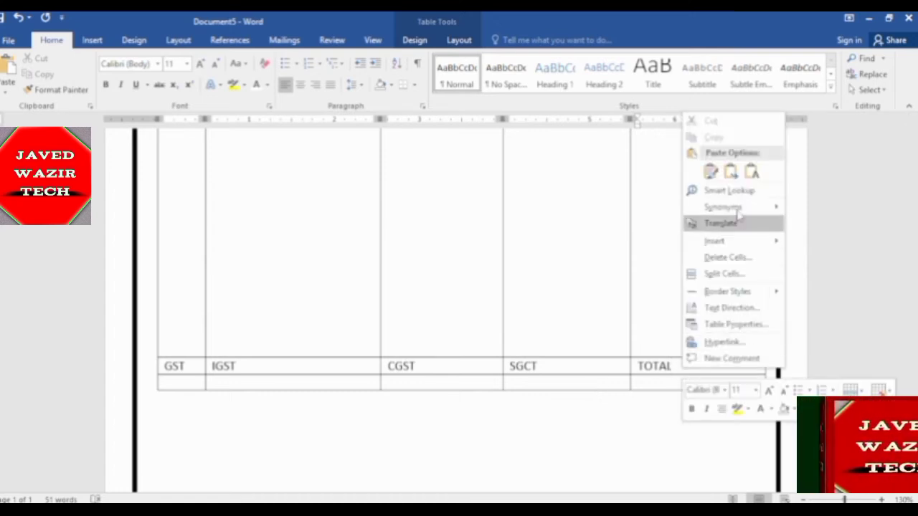
mouse_move(731, 241)
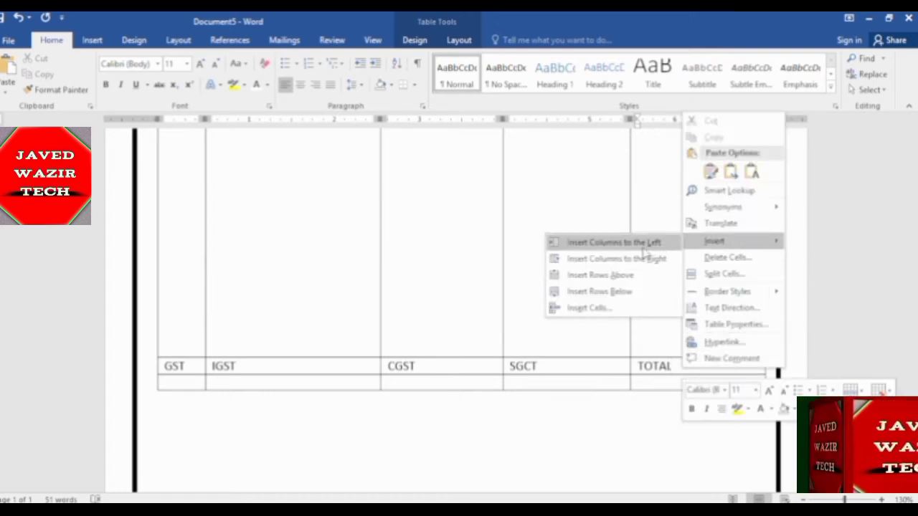
left_click(648, 260)
scroll(682, 390, "up", 1)
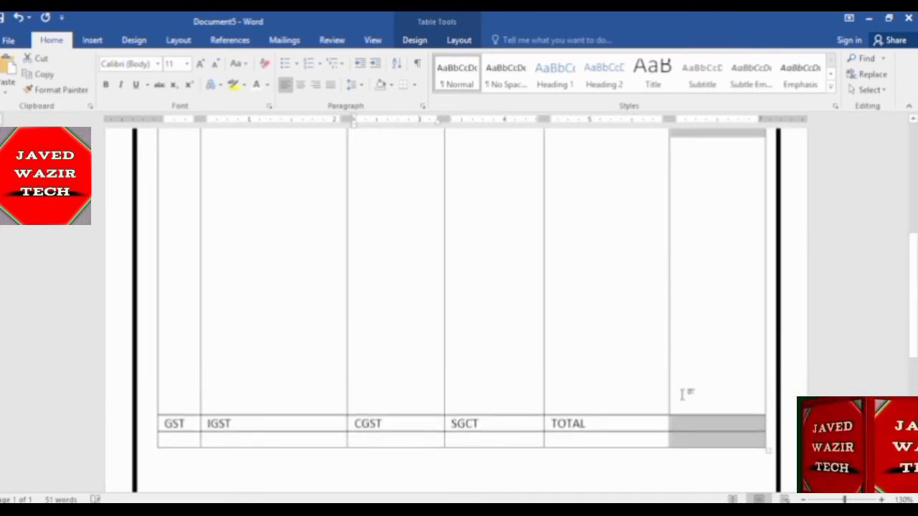
scroll(683, 393, "up", 5)
scroll(689, 380, "up", 2)
left_click(721, 366)
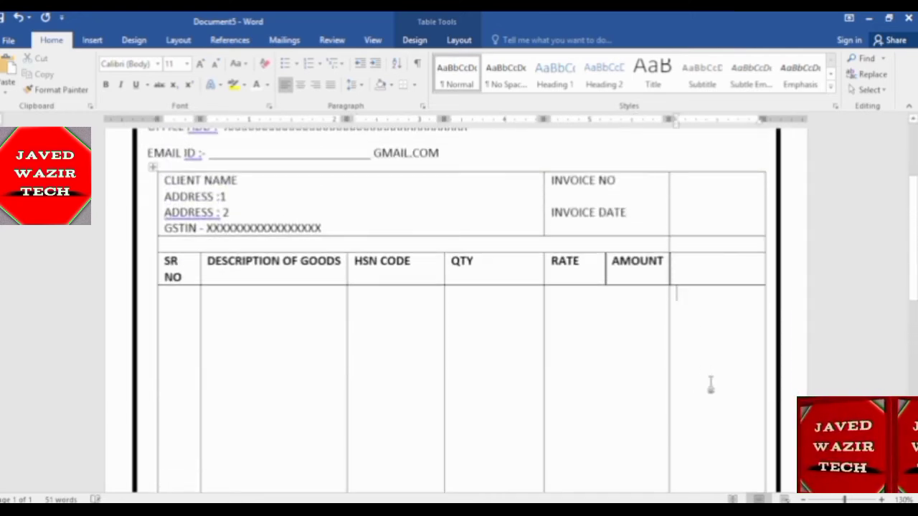
scroll(710, 384, "down", 2)
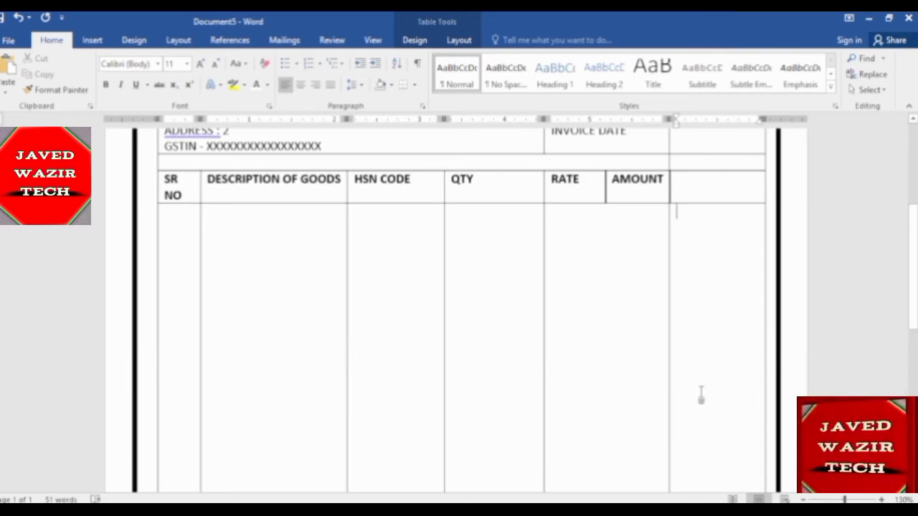
scroll(698, 395, "down", 3)
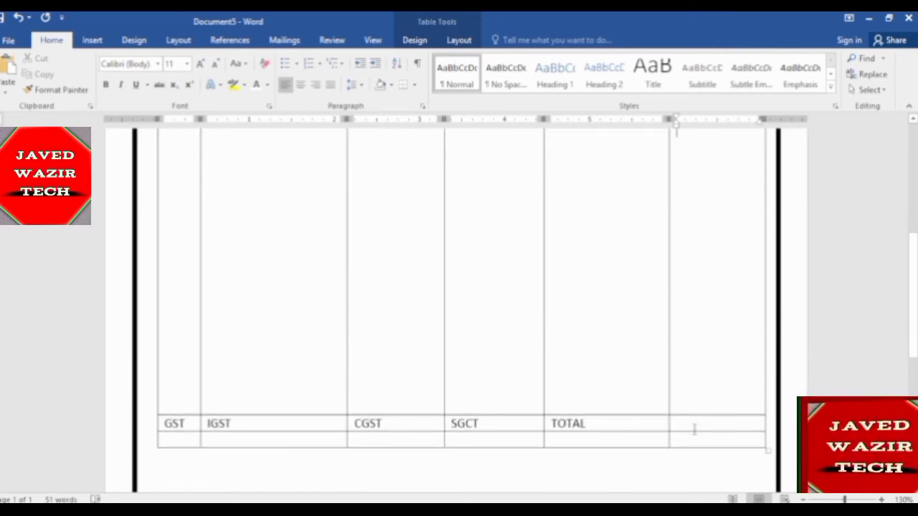
Enter 22%, 11%, 8% and 7% in the cells below GST, IGST, CGST and SGCT.
left_click(172, 437)
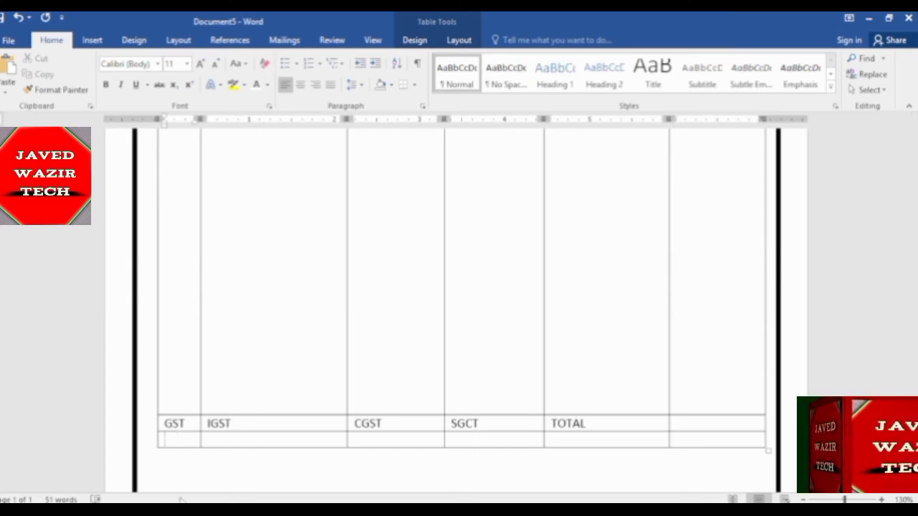
type("22")
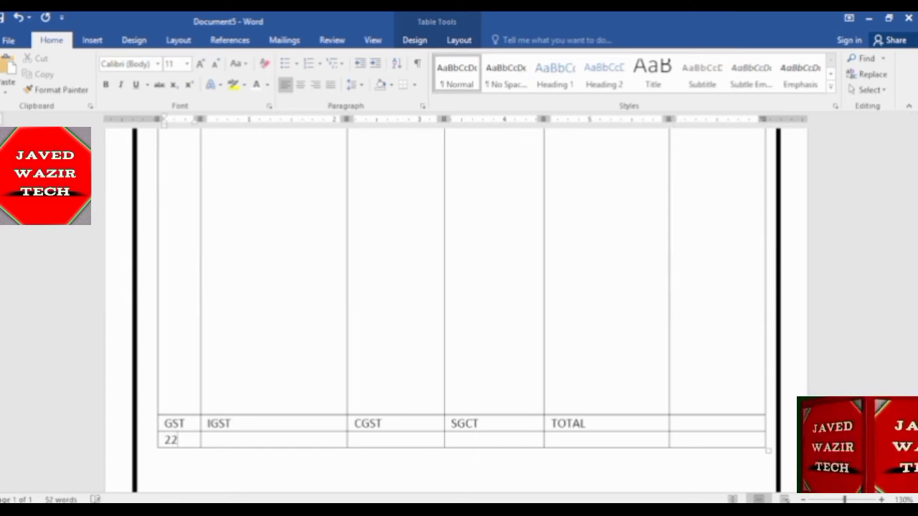
type("%")
key("Tab")
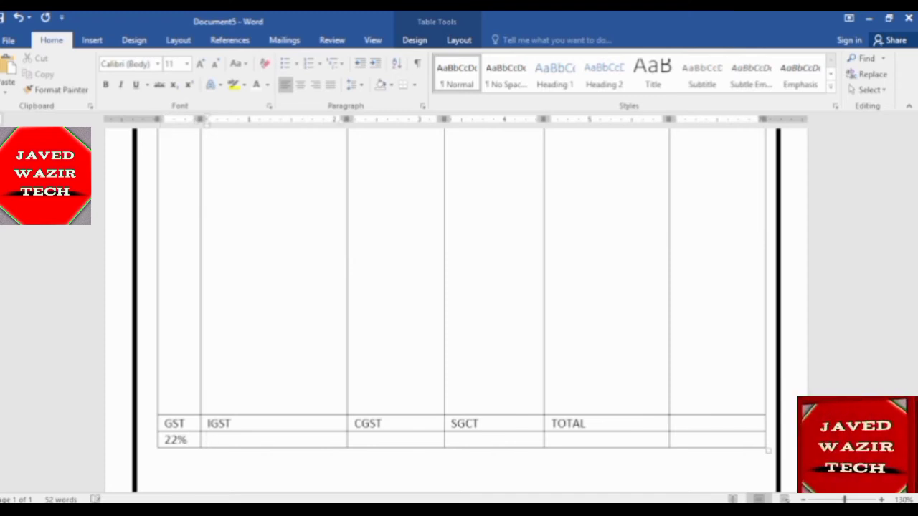
type("11%")
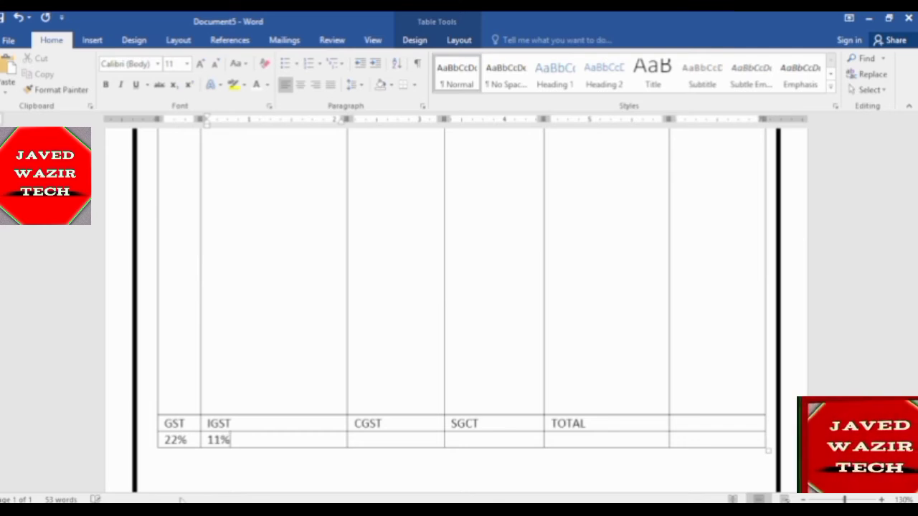
key("Tab")
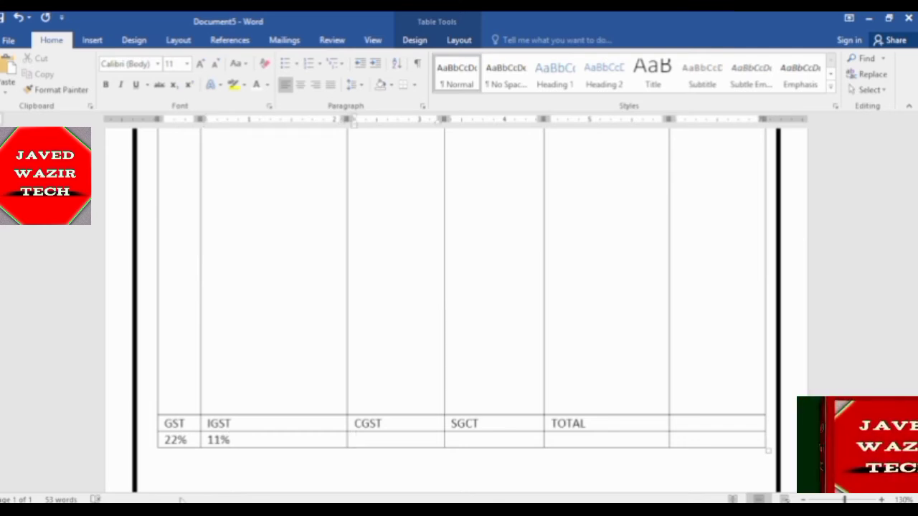
type("8%")
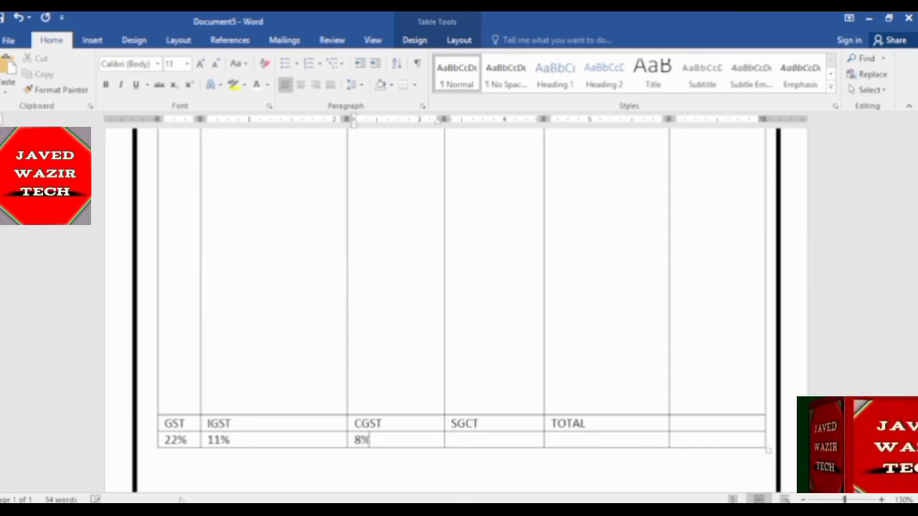
key("Tab")
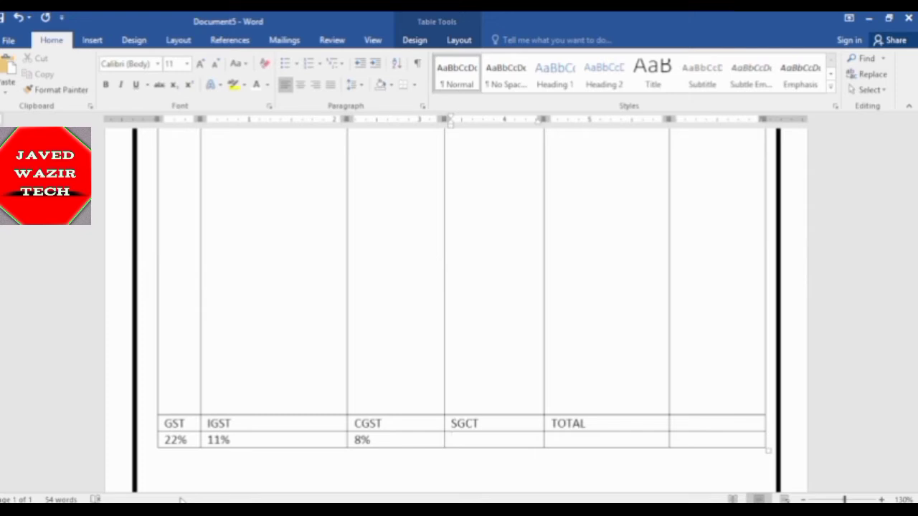
type("&")
key("BackSpace")
type("7")
type("%")
Put CGST in the cell under TOTAL and add a new blank row below.
key("Tab")
type("GST")
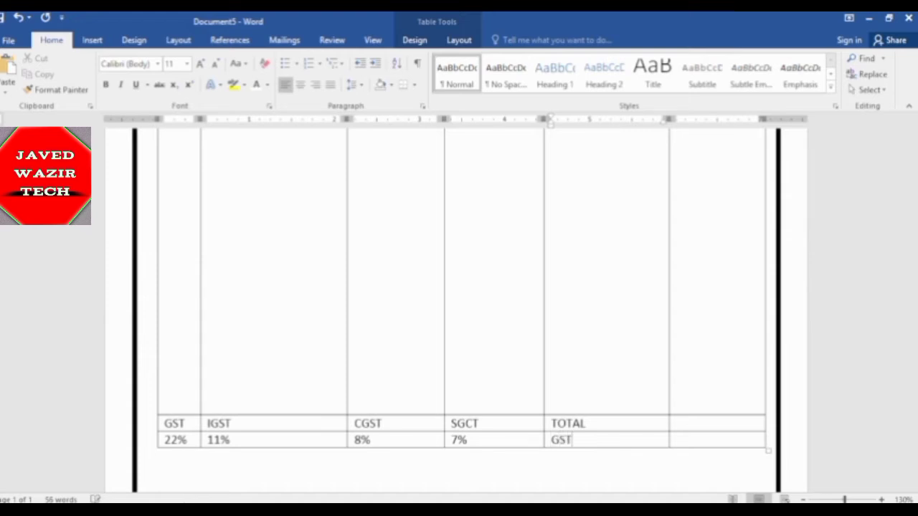
key("BackSpace")
key("BackSpace")
type("CGST")
key("Tab")
key("Tab")
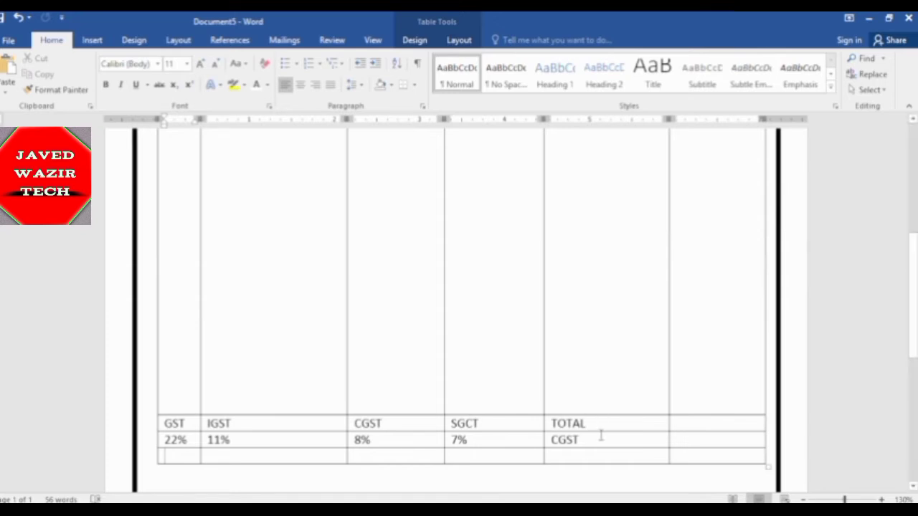
Enter SGST under CGST in the TOTAL column and add a new row below it.
left_click(579, 457)
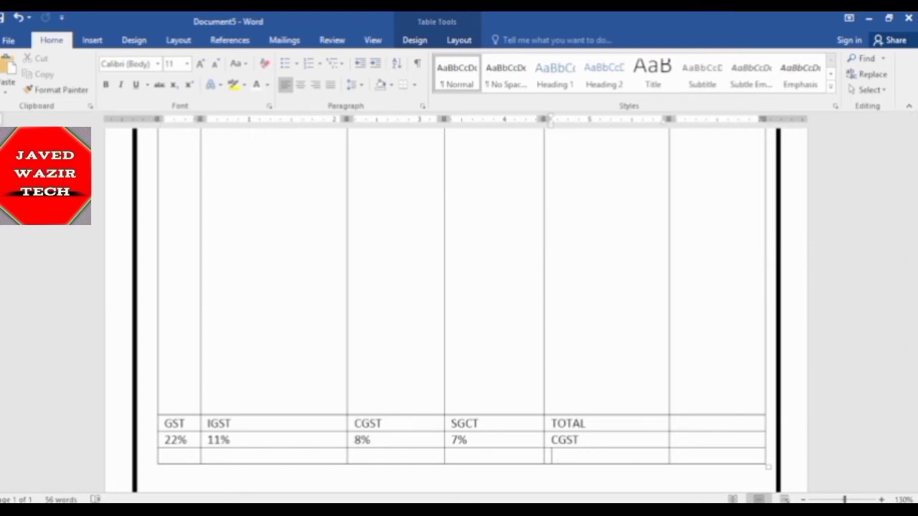
type("SGS")
type("T")
left_click(674, 457)
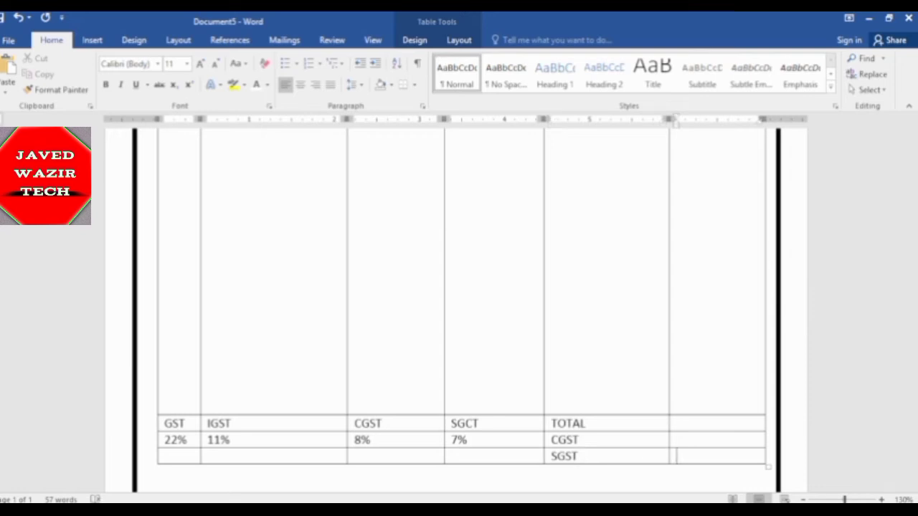
key("Tab")
key("Tab")
Label the next new rows SG and TOTAL AMT, correcting the misspelled total label.
key("Tab")
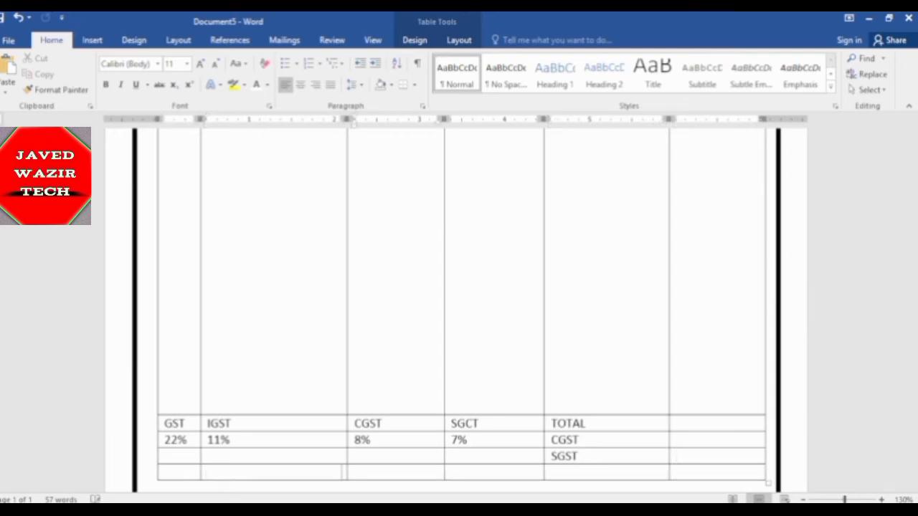
key("Tab")
key("Tab")
type("SG")
key("Tab")
key("Tab")
scroll(459, 287, "down", 2)
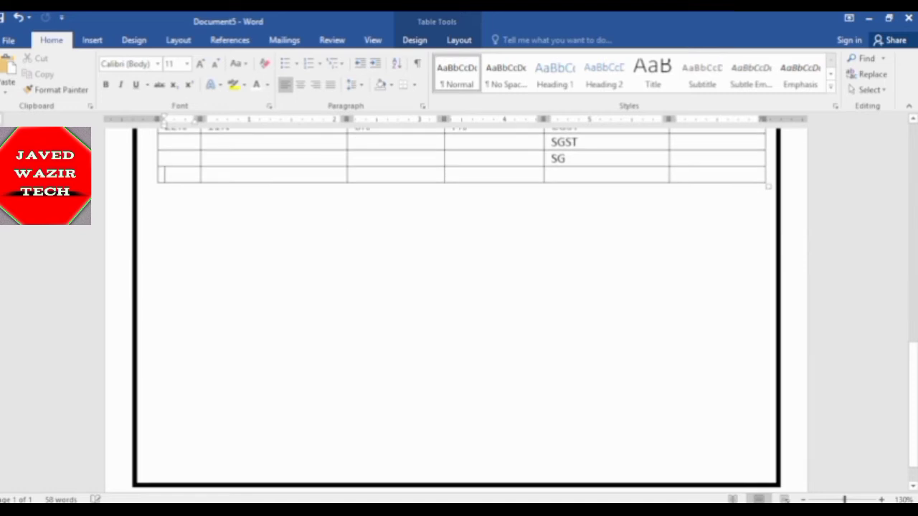
key("Tab")
key("Tab")
key("Tab")
key("Tab")
type("TOTAL")
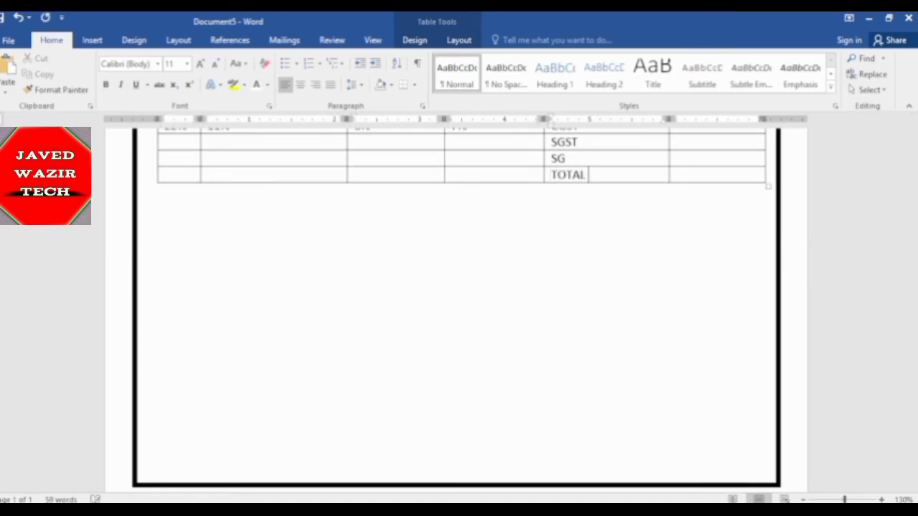
type("MO")
type("N")
key("BackSpace")
key("BackSpace")
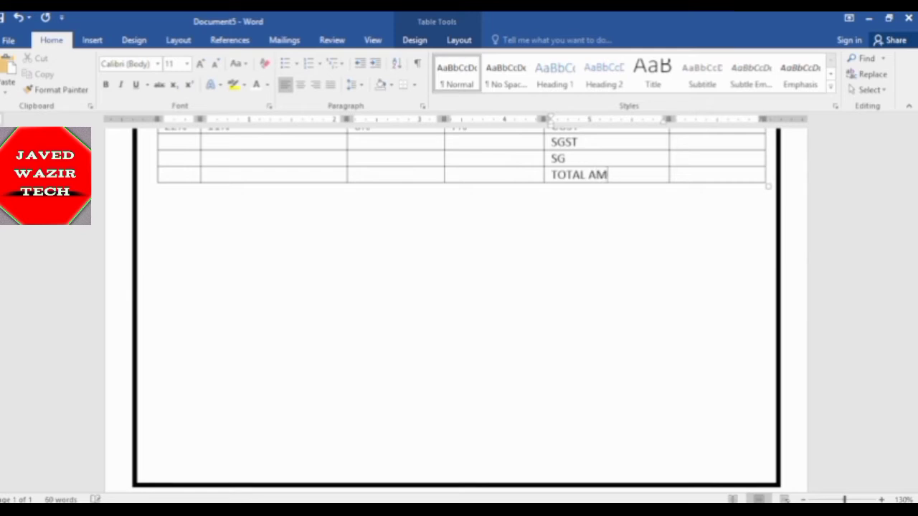
key("BackSpace")
type("MT")
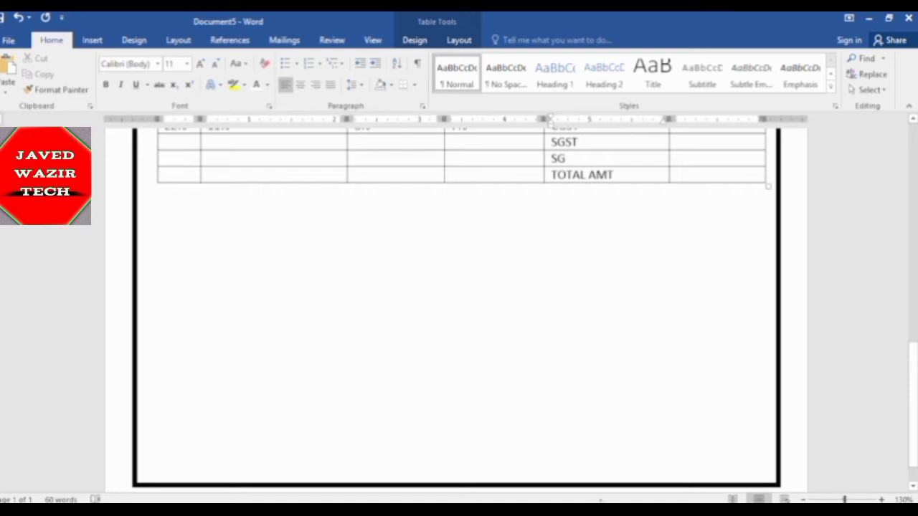
scroll(567, 337, "up", 2)
scroll(480, 323, "up", 1)
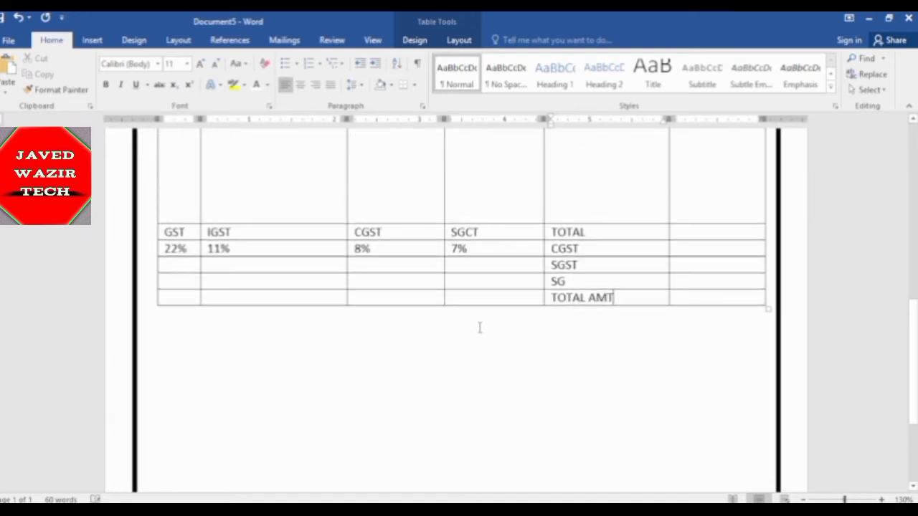
scroll(437, 328, "up", 4)
scroll(423, 343, "up", 5)
scroll(423, 343, "up", 3)
scroll(416, 342, "up", 2)
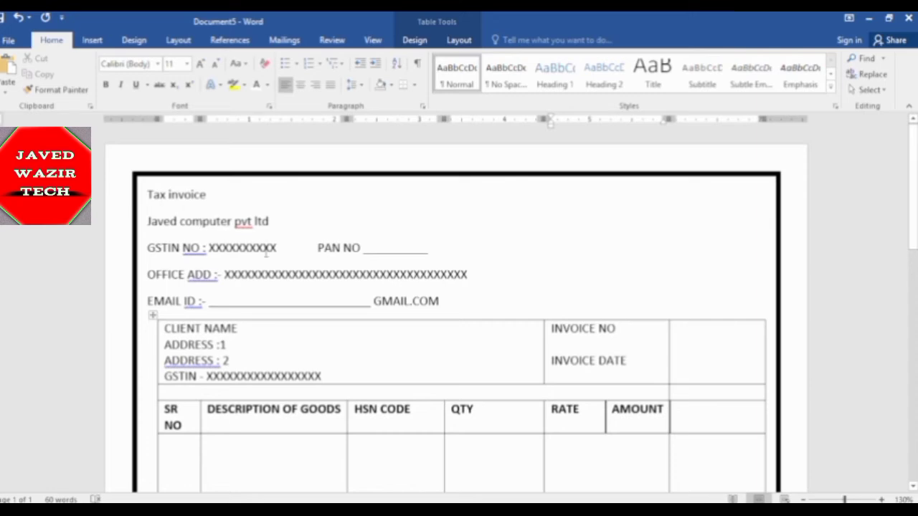
Make the Tax invoice title centred, bold and 26 pt.
left_click_drag(147, 195, 197, 201)
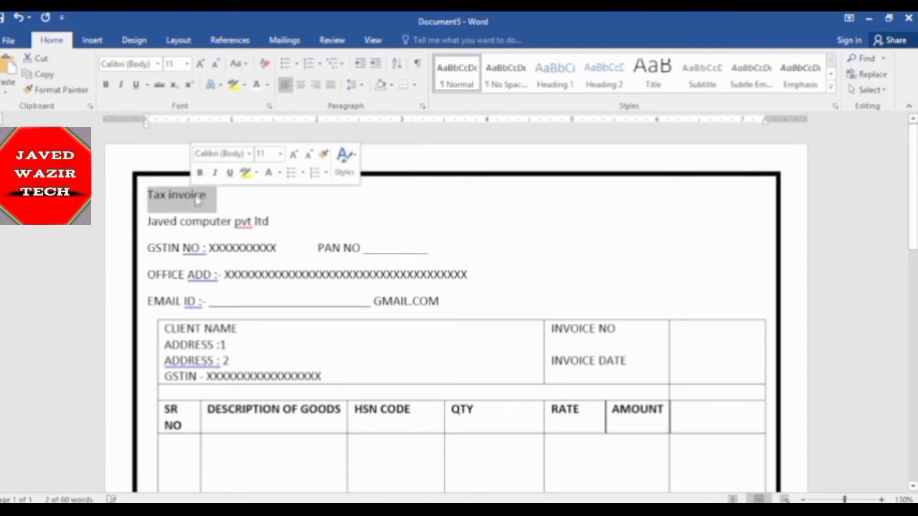
left_click(301, 86)
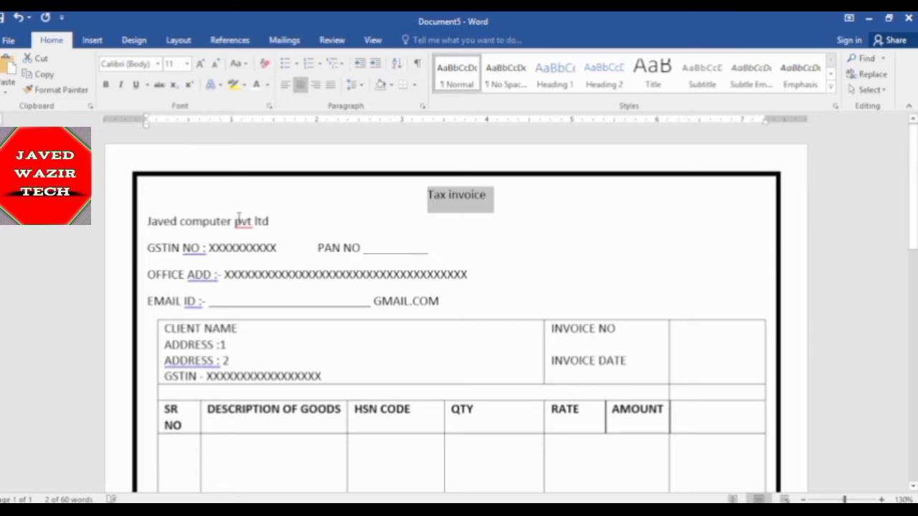
left_click(200, 64)
left_click(201, 64)
left_click(200, 64)
left_click(200, 64)
left_click(201, 64)
left_click(200, 64)
left_click(200, 64)
left_click(201, 64)
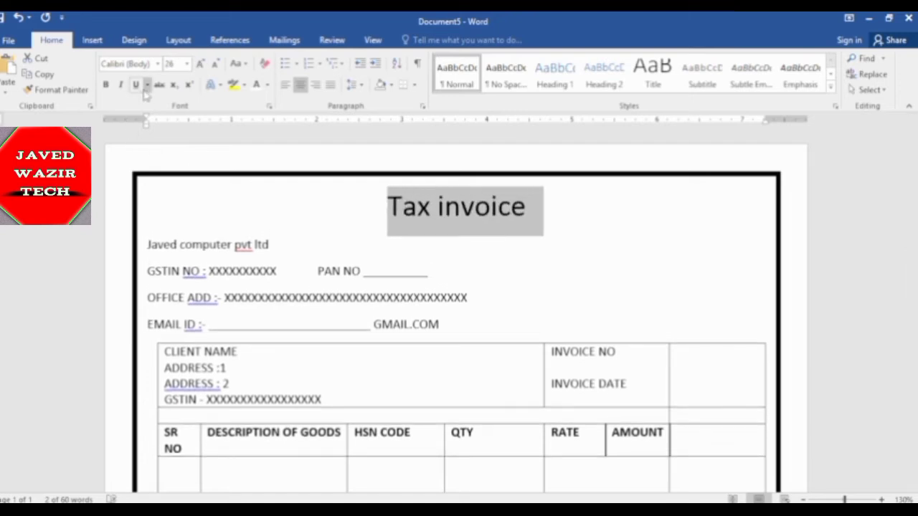
left_click(106, 84)
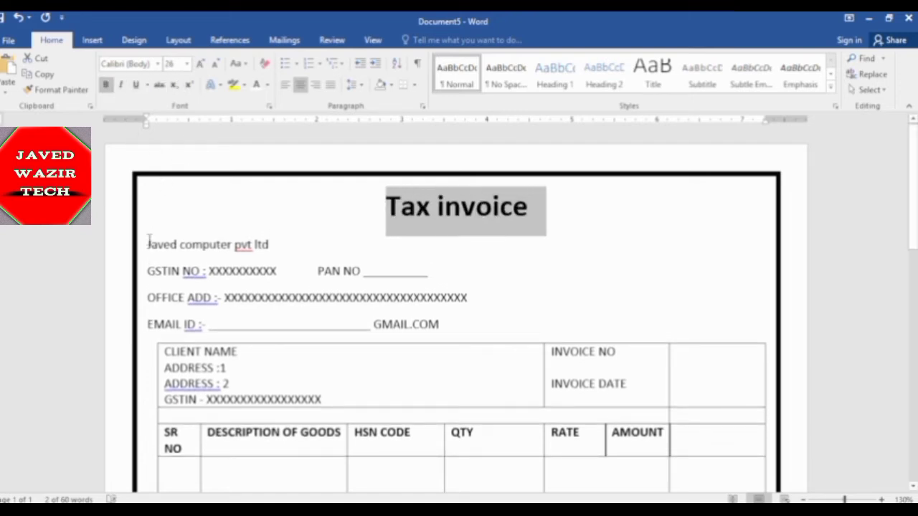
Ignore the spelling flag on pvt and centre the company name line.
left_click_drag(147, 246, 278, 247)
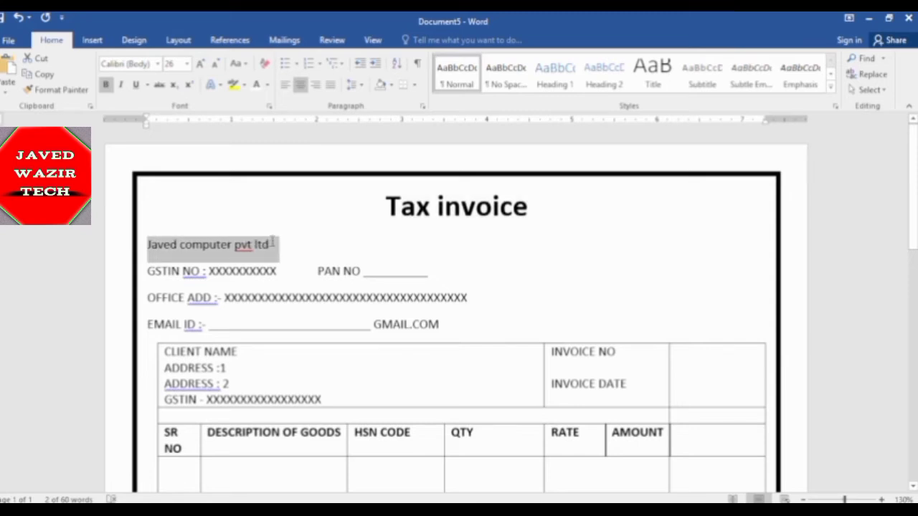
left_click(242, 244)
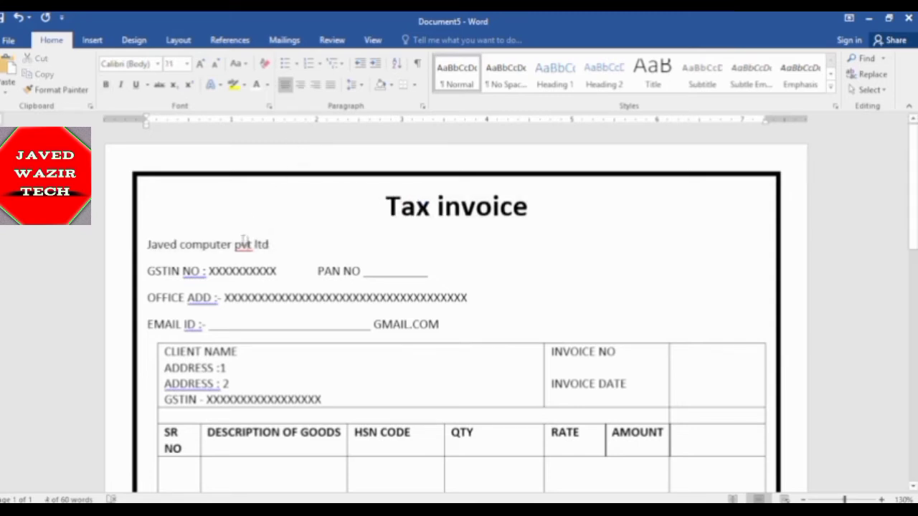
right_click(244, 248)
left_click(292, 345)
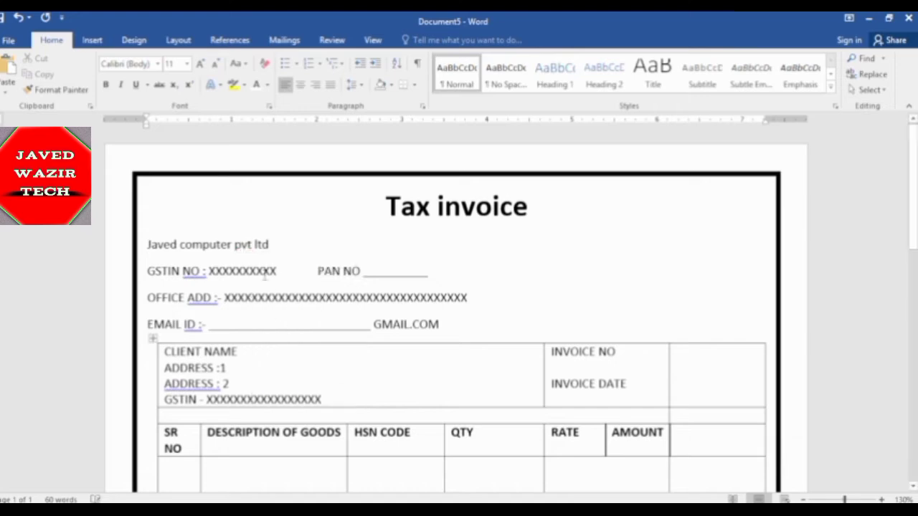
left_click_drag(147, 245, 278, 246)
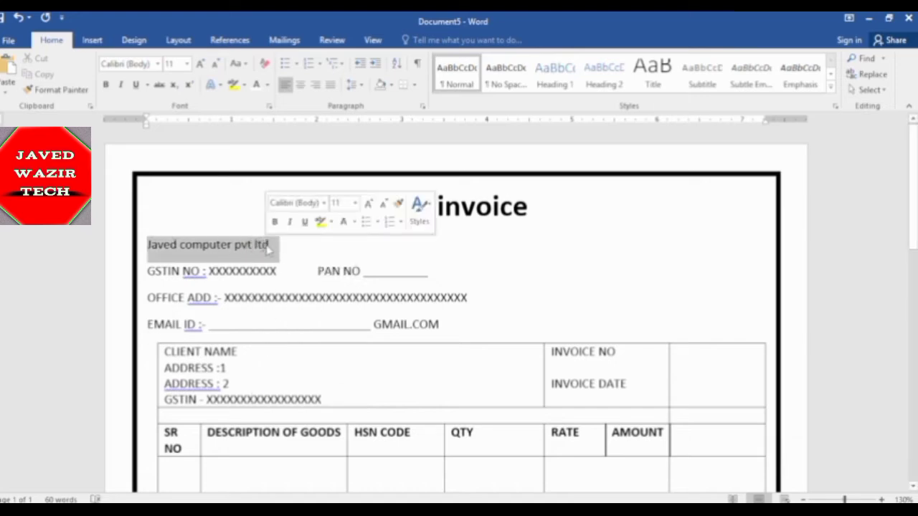
left_click(301, 84)
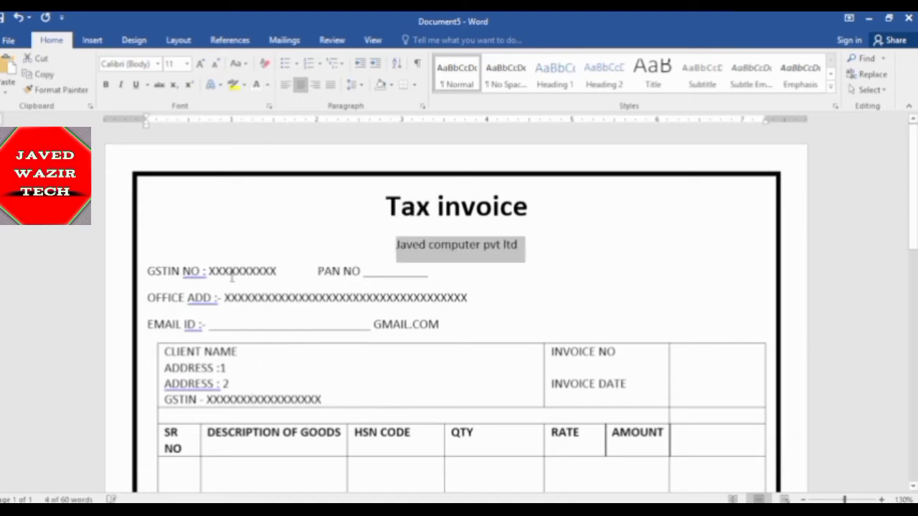
Push PAN NO further to the right with two tab stops.
left_click(312, 271)
key("Tab")
key("Tab")
key("Tab")
key("Tab")
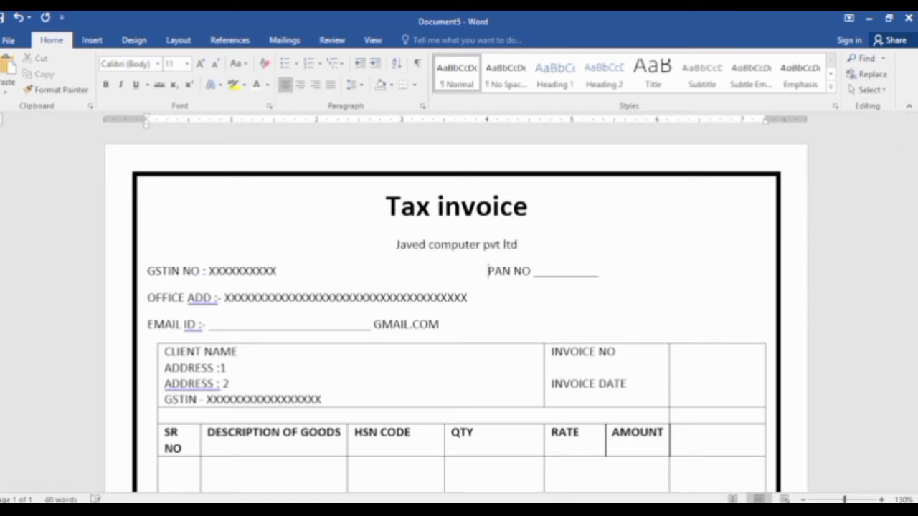
key("Tab")
key("Tab")
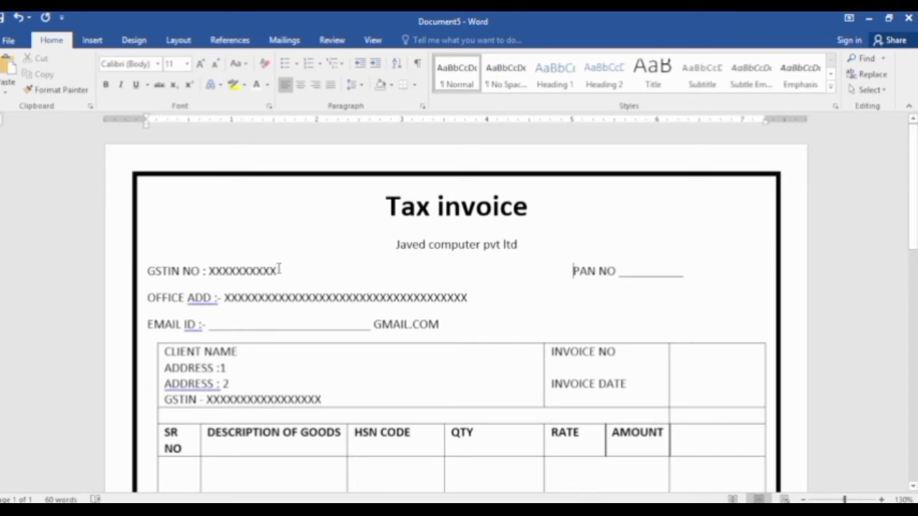
Replace the X placeholders after GSTIN NO and OFFICE ADD with underscore fill-in lines.
mouse_move(280, 268)
left_mouse_down()
mouse_move(215, 271)
mouse_move(228, 273)
left_mouse_up()
key("BackSpace")
key("BackSpace")
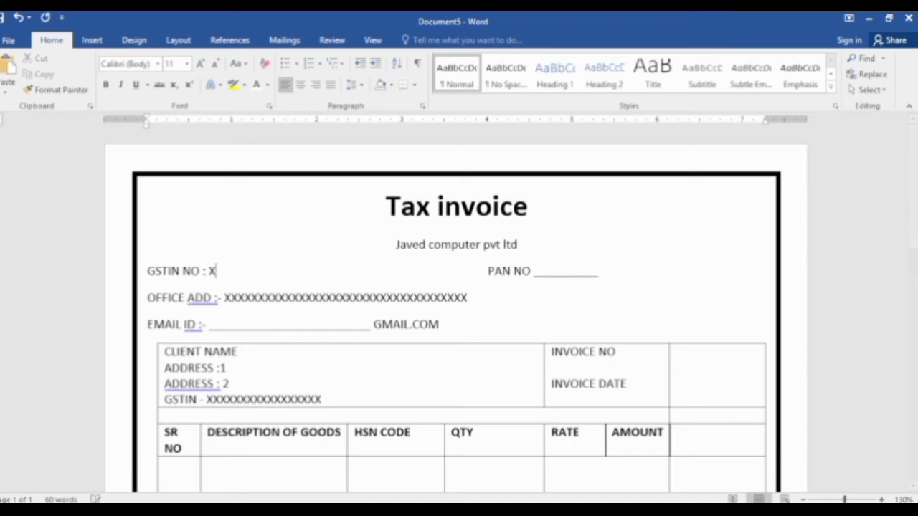
key("BackSpace")
type("_________")
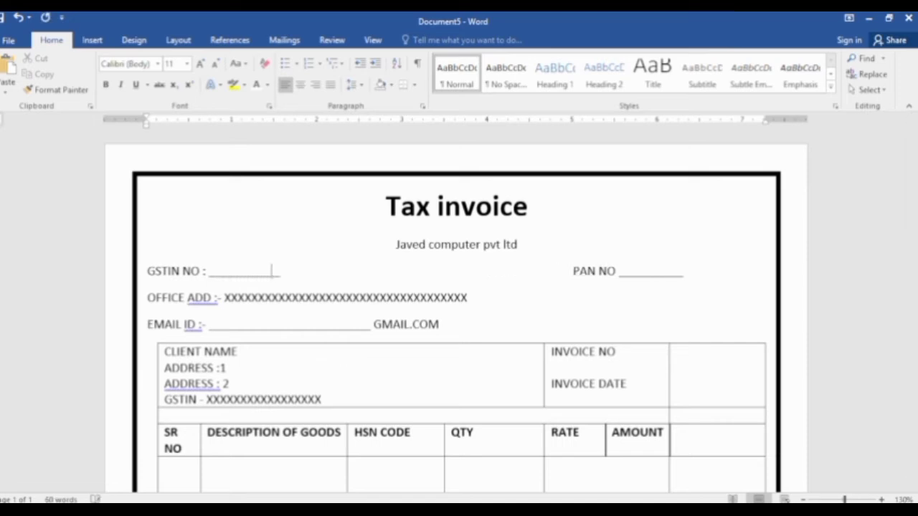
type("__________")
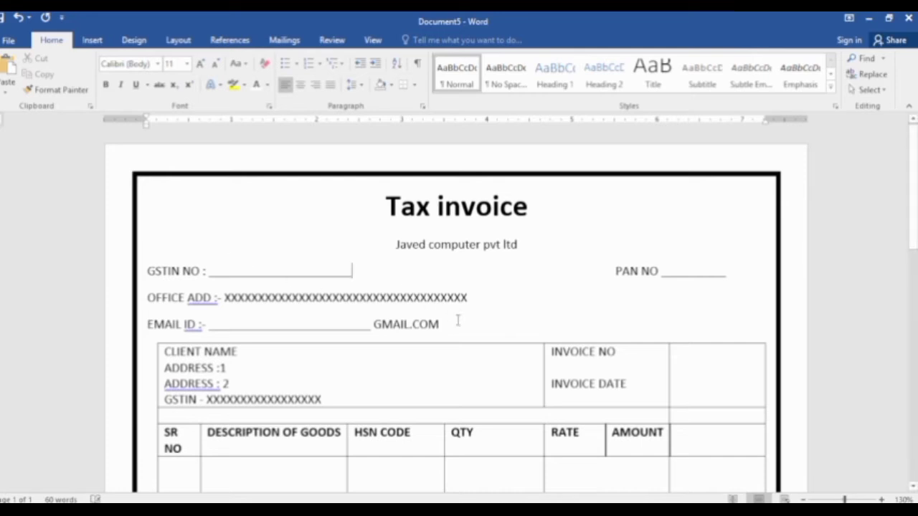
left_click_drag(473, 298, 224, 296)
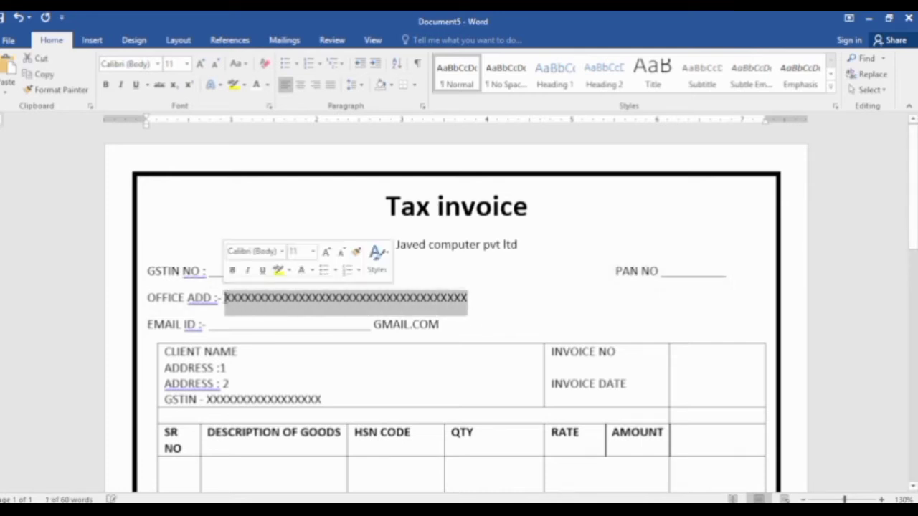
key("BackSpace")
type("____")
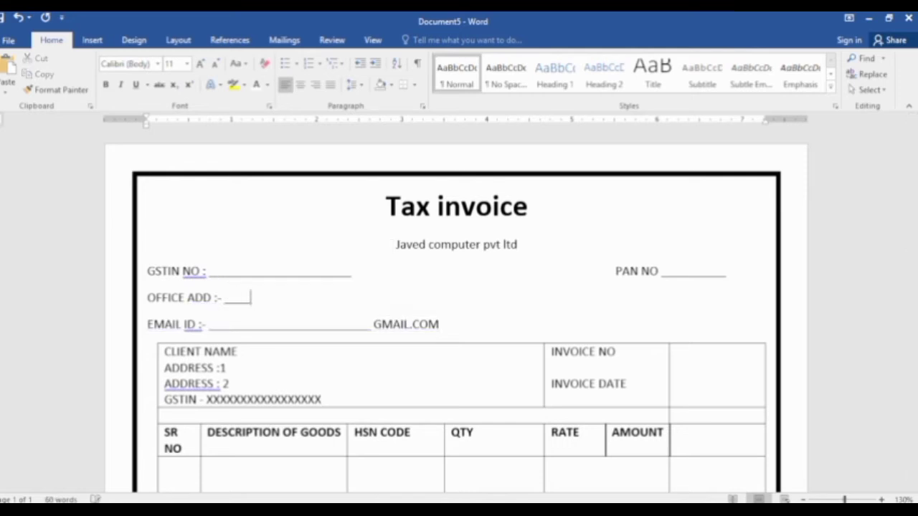
type("_____________________________________________________")
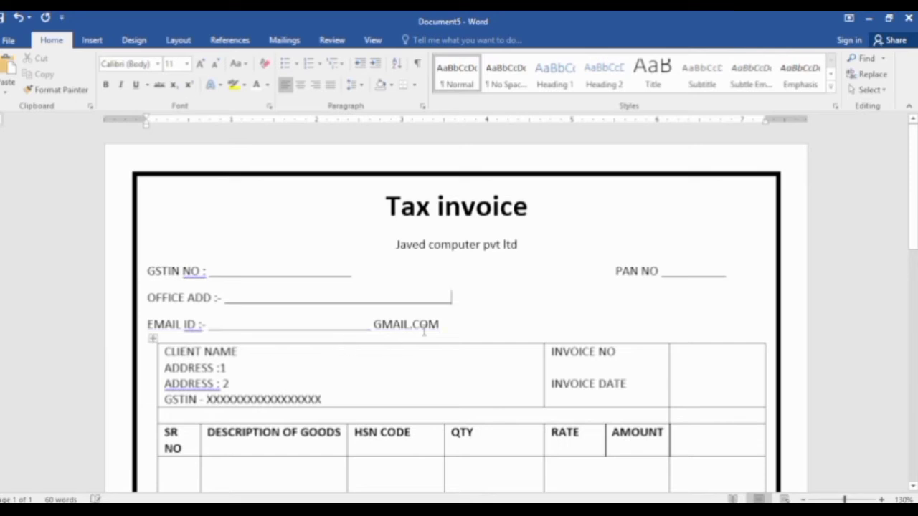
scroll(307, 334, "down", 1)
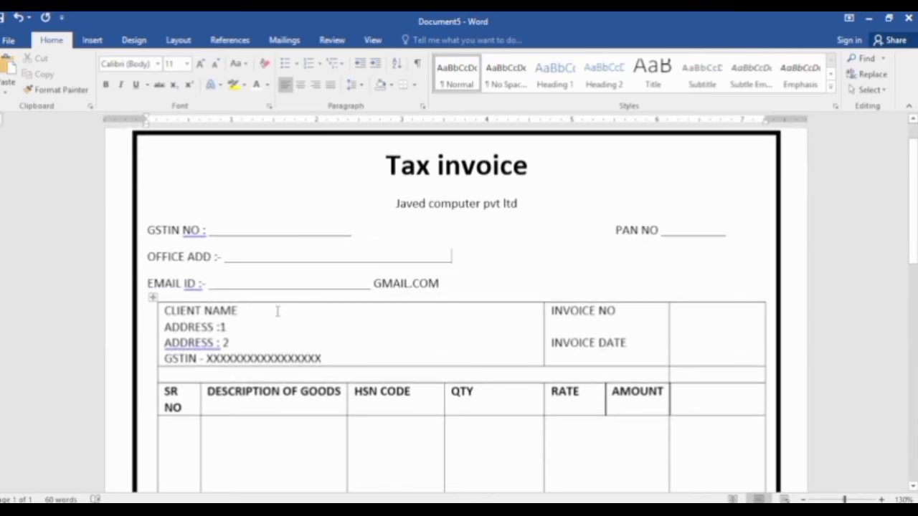
scroll(279, 309, "down", 1)
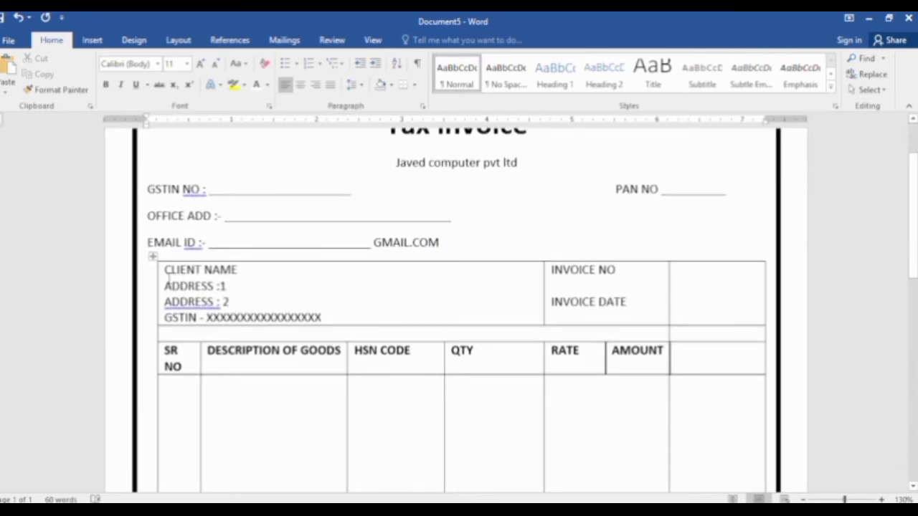
Swap the client box's GSTIN X's for an underscore line and add an empty line below.
mouse_move(165, 270)
left_mouse_down()
mouse_move(328, 318)
mouse_move(206, 318)
left_mouse_up()
left_click(329, 319)
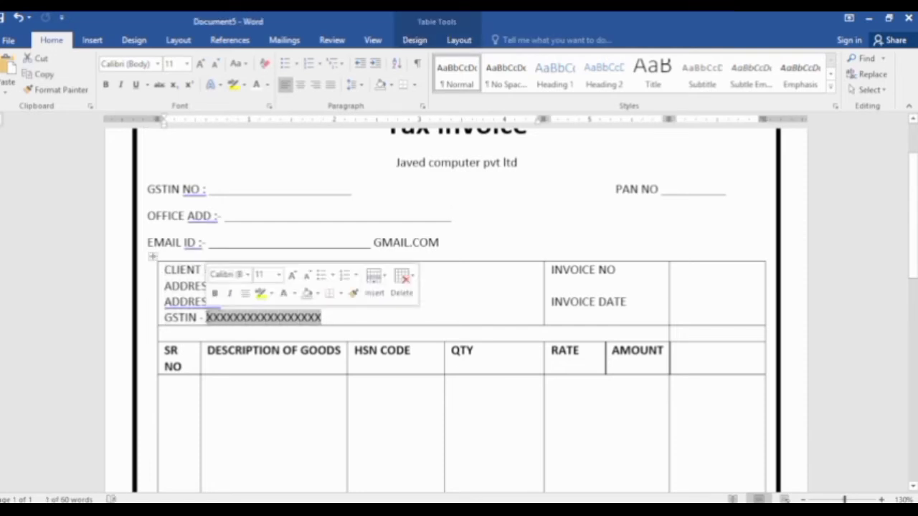
key("BackSpace")
type("_____________")
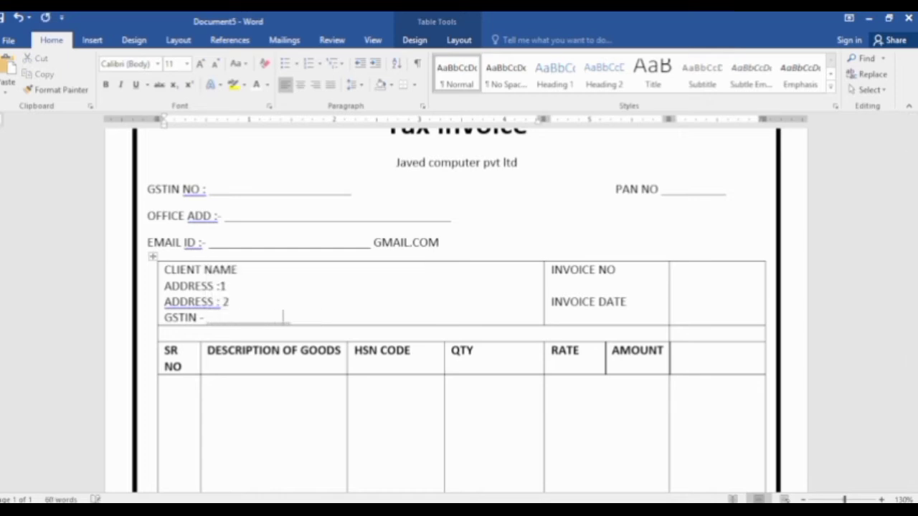
type("_________________________")
key("Return")
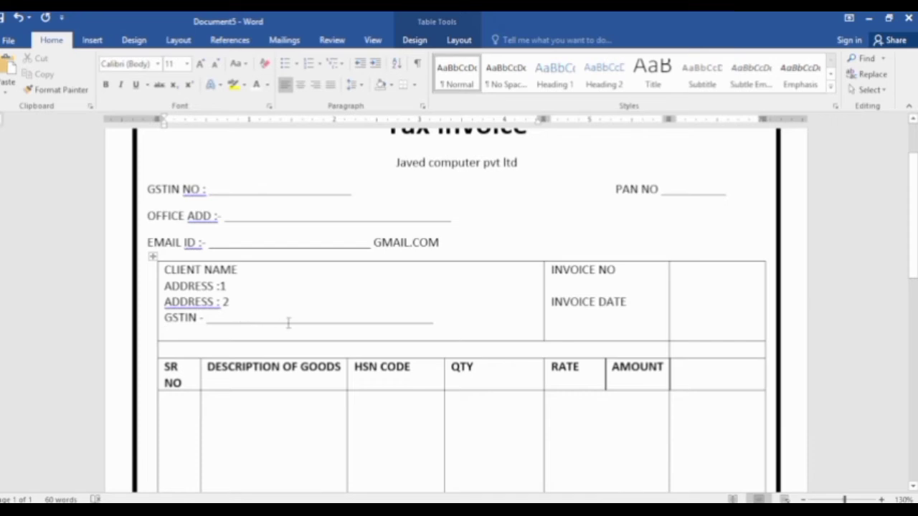
scroll(289, 322, "down", 1)
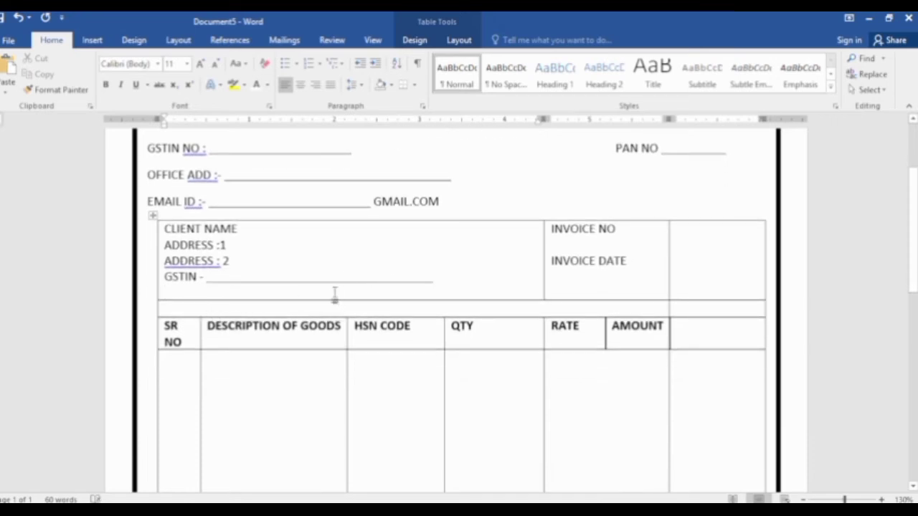
scroll(291, 251, "up", 1)
scroll(288, 281, "up", 2)
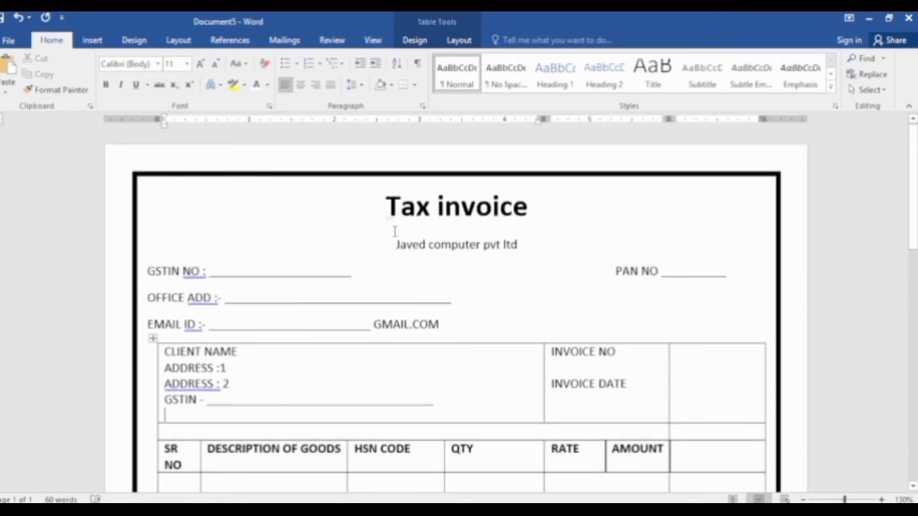
scroll(394, 232, "down", 2)
scroll(344, 251, "down", 3)
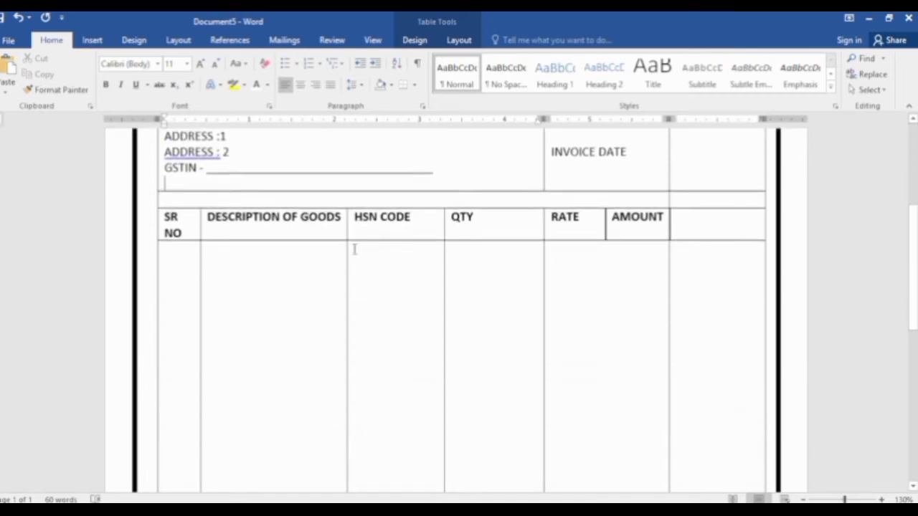
scroll(278, 289, "down", 3)
scroll(278, 289, "down", 1)
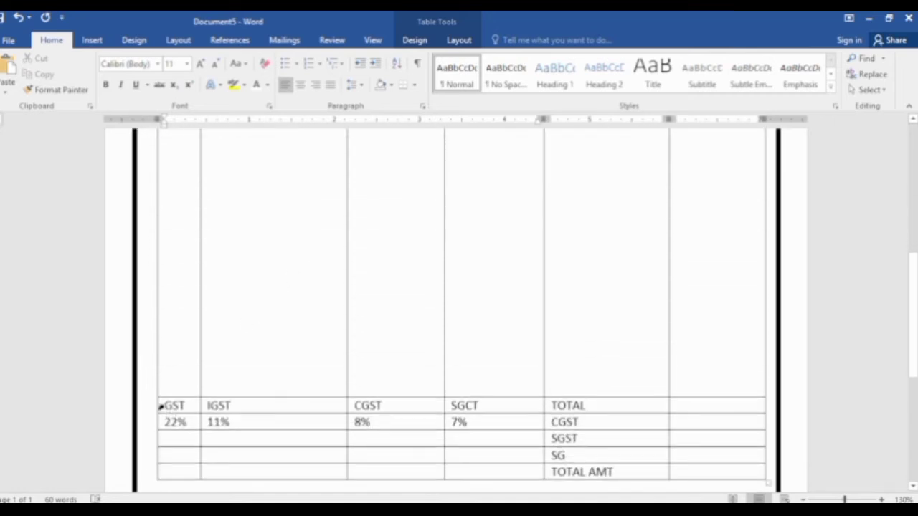
Show the Table Tools Layout options with the insertion point inside the invoice table.
mouse_move(161, 406)
left_mouse_down()
mouse_move(169, 424)
mouse_move(586, 446)
left_mouse_up()
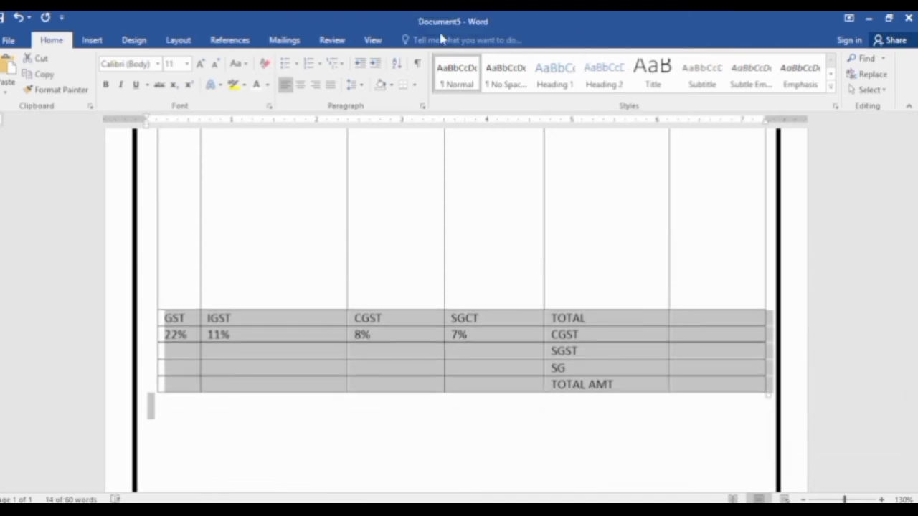
left_click(179, 40)
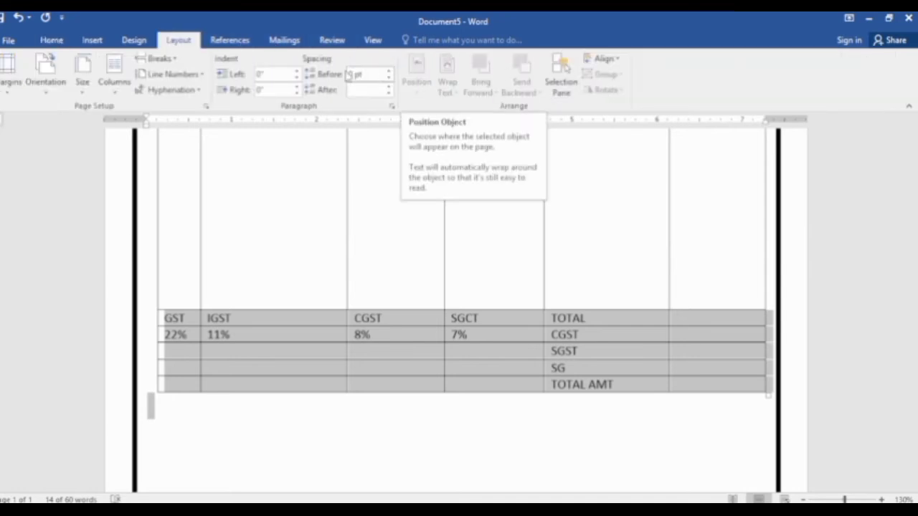
left_click(134, 40)
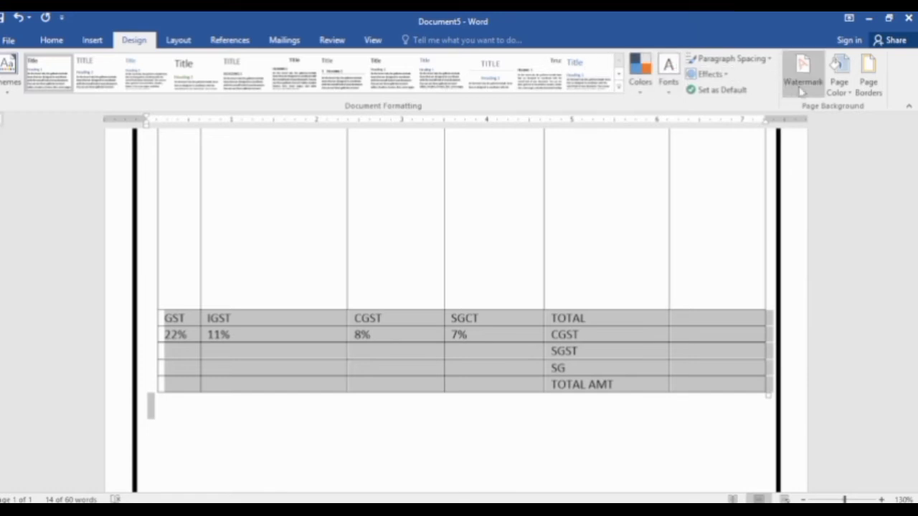
left_click(179, 41)
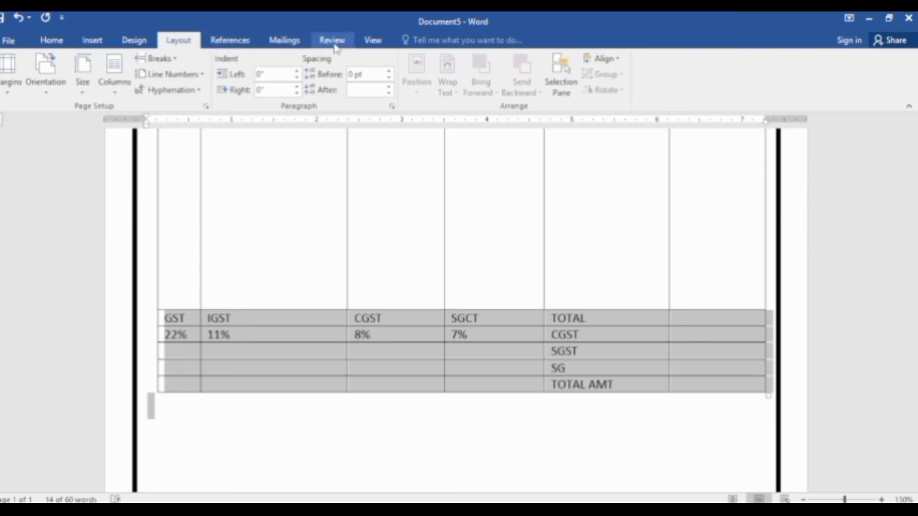
left_click(305, 242)
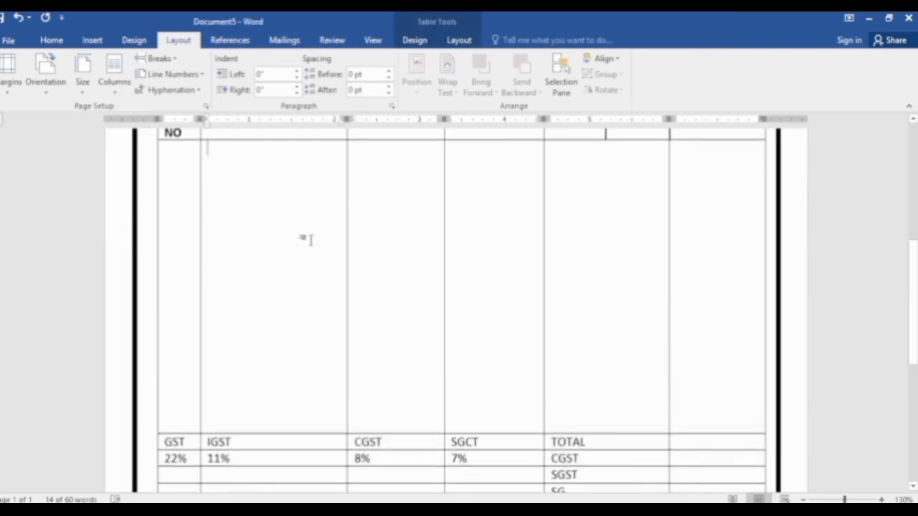
left_click(459, 41)
scroll(373, 294, "down", 3)
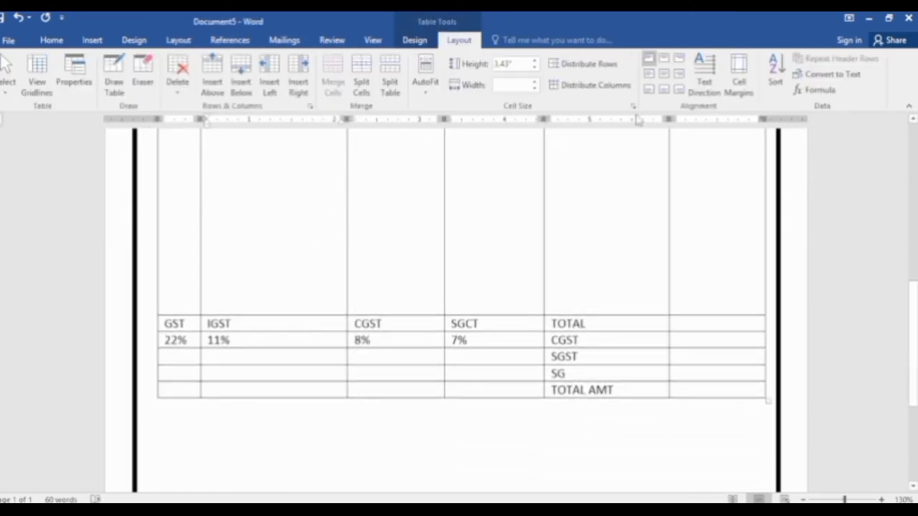
Centre the GST through TOTAL AMT cells, make them bold and set them in Engravers MT.
left_click_drag(165, 326, 624, 390)
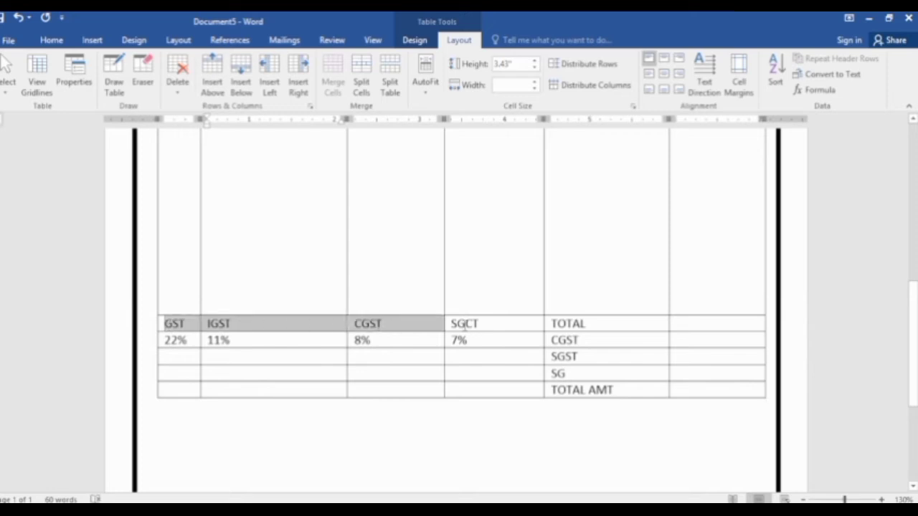
left_click(663, 74)
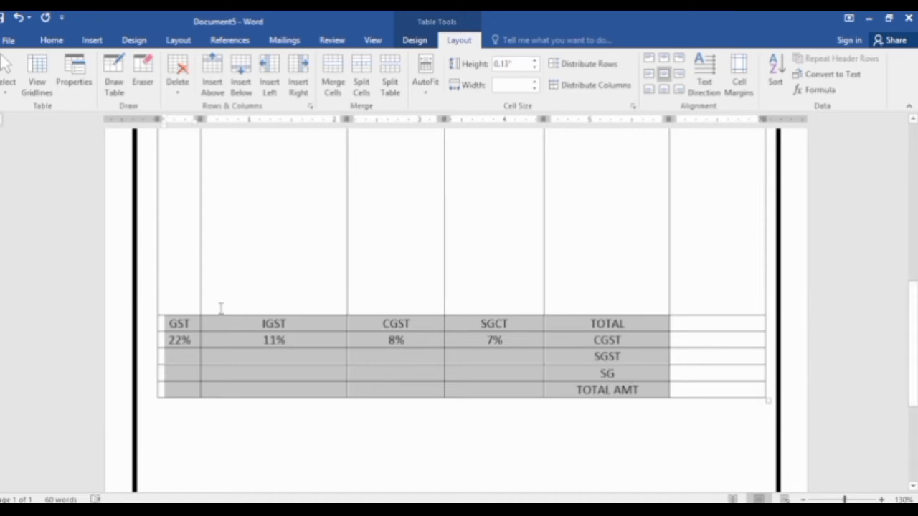
left_click(56, 41)
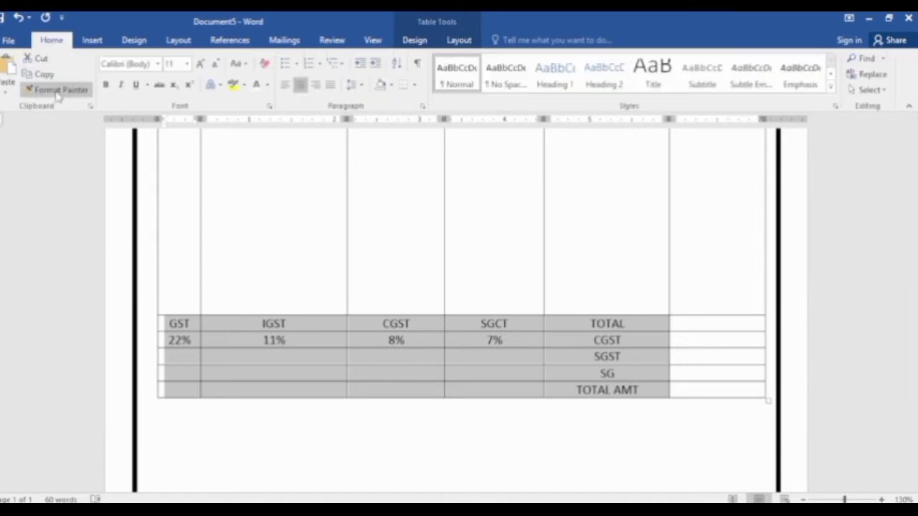
left_click(106, 84)
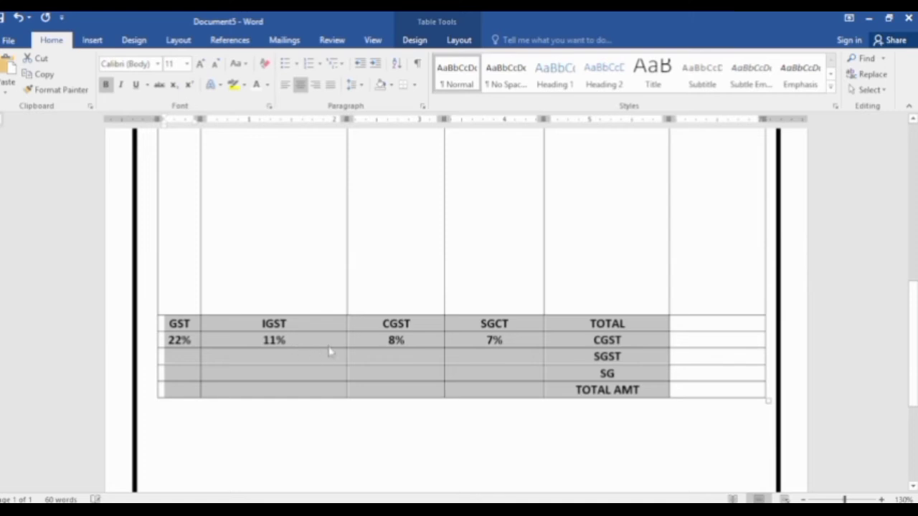
left_click(157, 64)
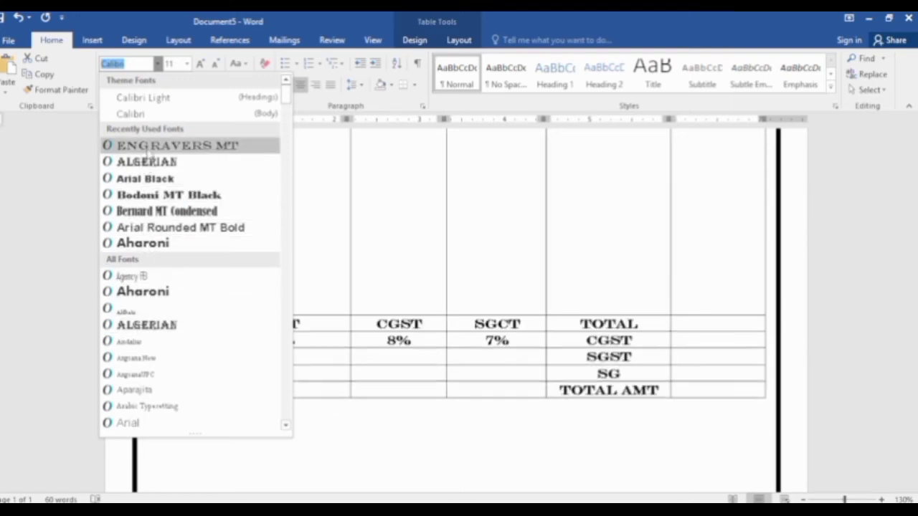
left_click(148, 146)
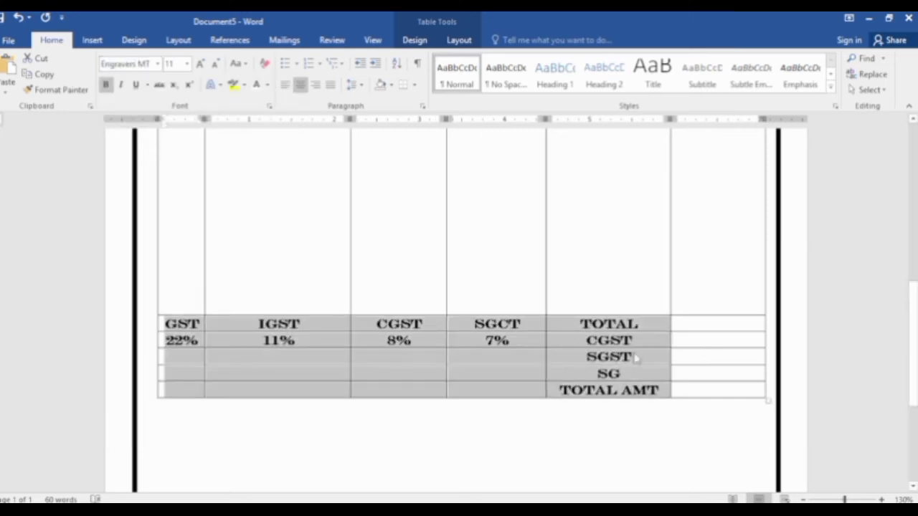
left_click(706, 373)
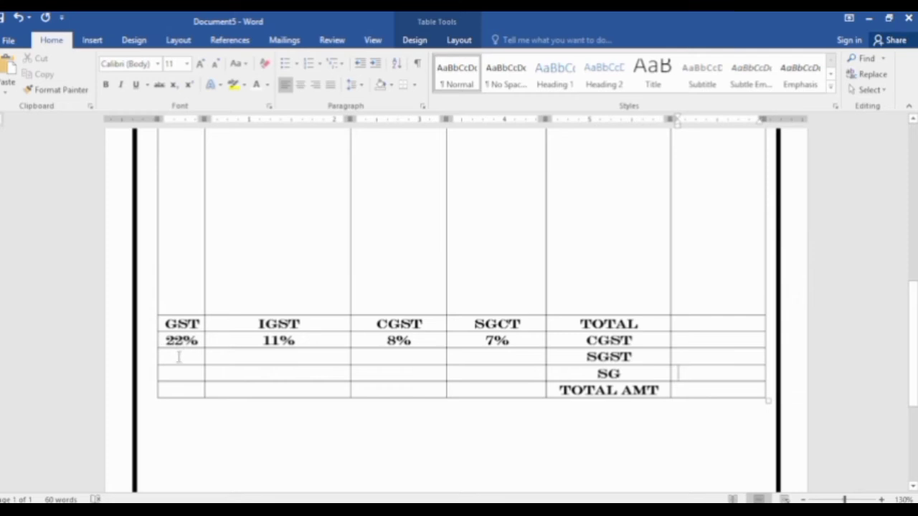
Merge the empty cells left of SGST and SG into one wide cell.
left_click_drag(179, 356, 452, 370)
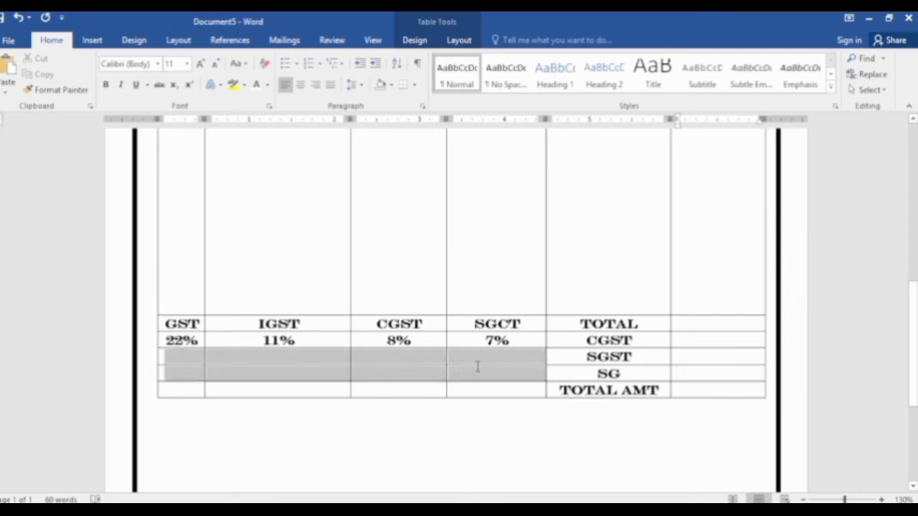
left_click_drag(453, 370, 477, 367)
right_click(459, 362)
mouse_move(503, 296)
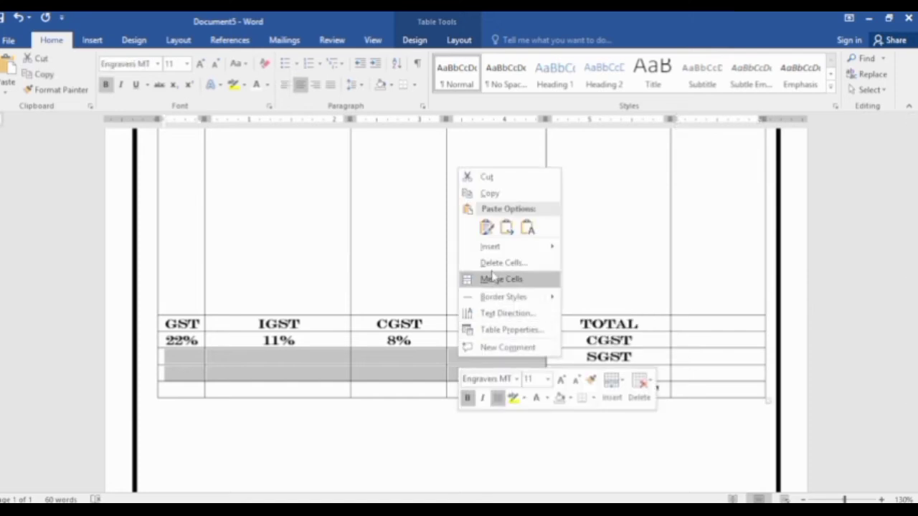
left_click(511, 281)
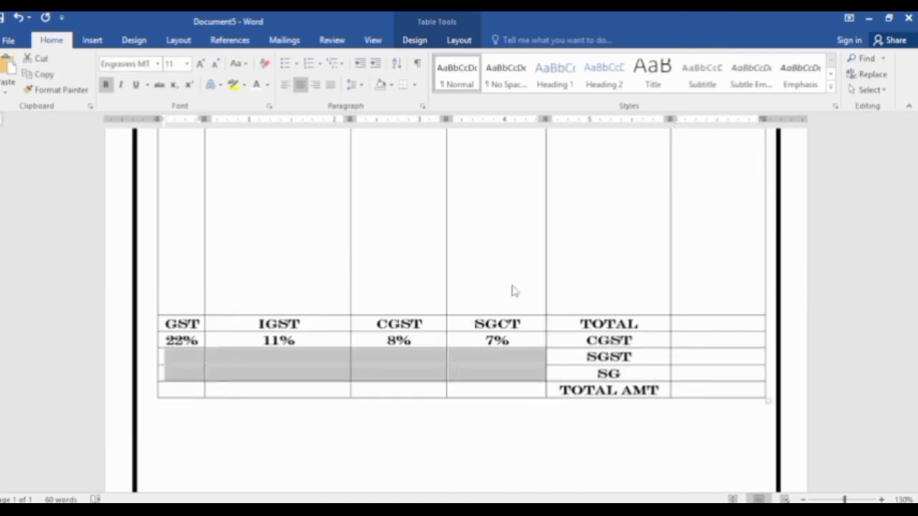
Adjust the heights of the merged cell, SGST and SG rows by dragging their borders.
left_click(256, 380)
left_click_drag(256, 380, 261, 402)
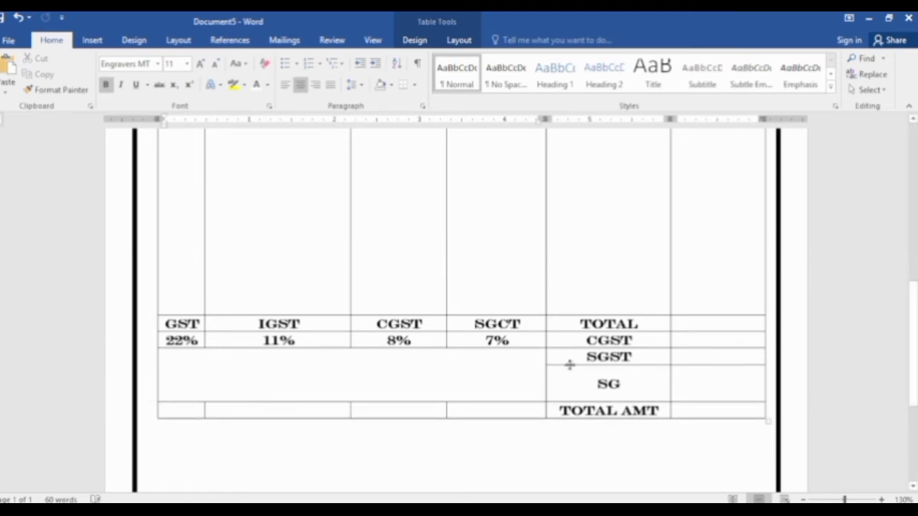
left_click_drag(569, 366, 570, 371)
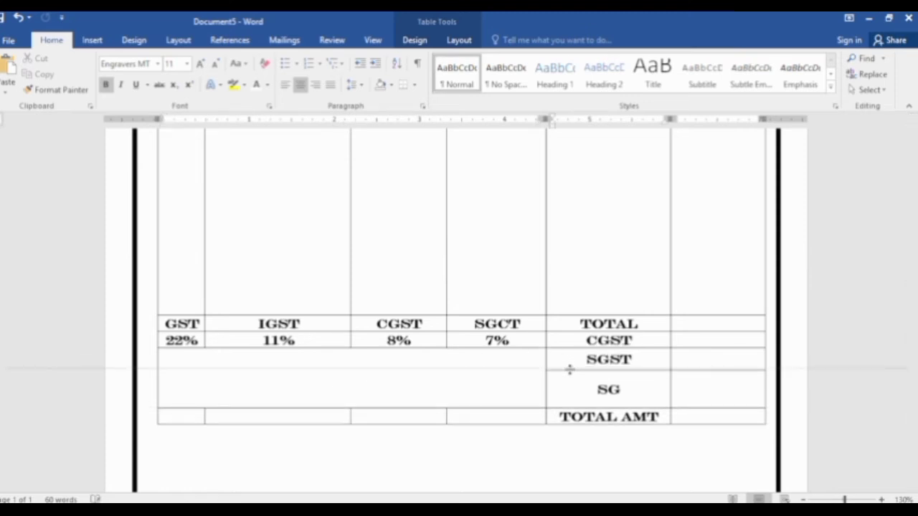
left_click_drag(578, 407, 578, 392)
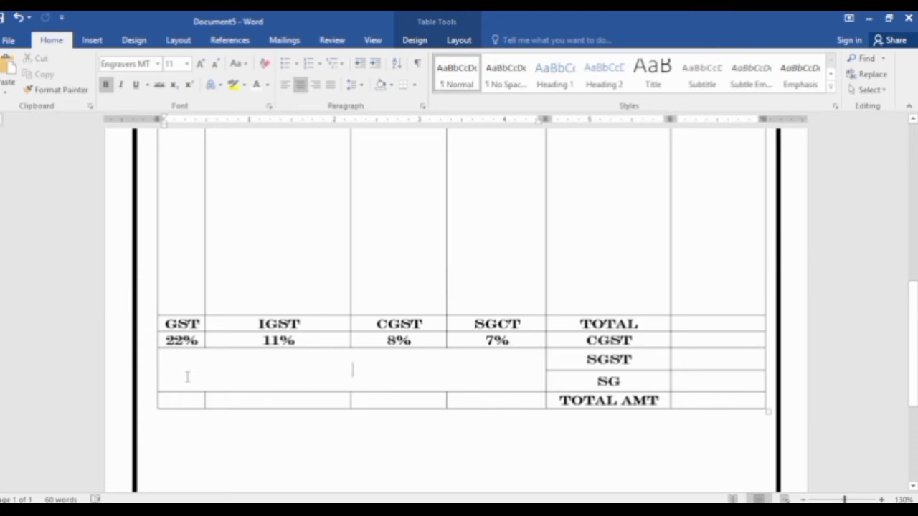
Left-align the merged cell and enter 'AMOUNT IN WORD' followed by an underscore line.
key("ctrl+l")
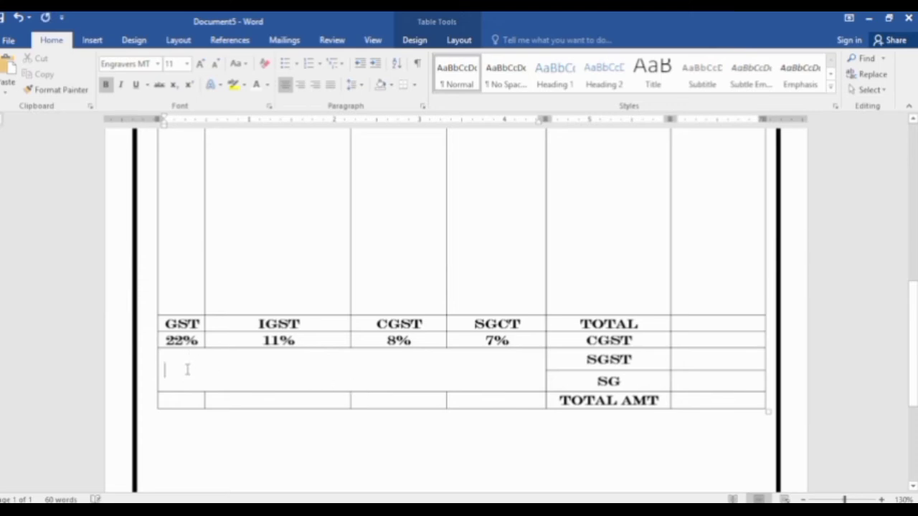
type("AMO")
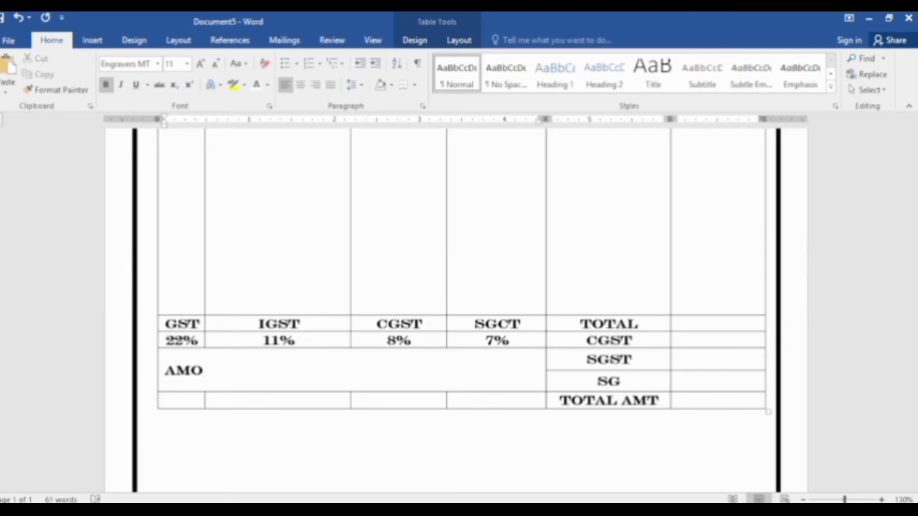
type("UNT IN")
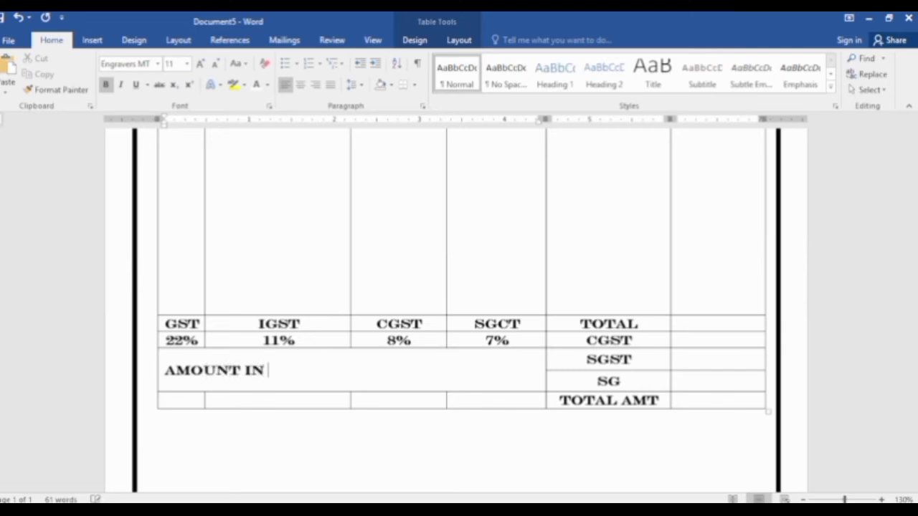
type(" WORD")
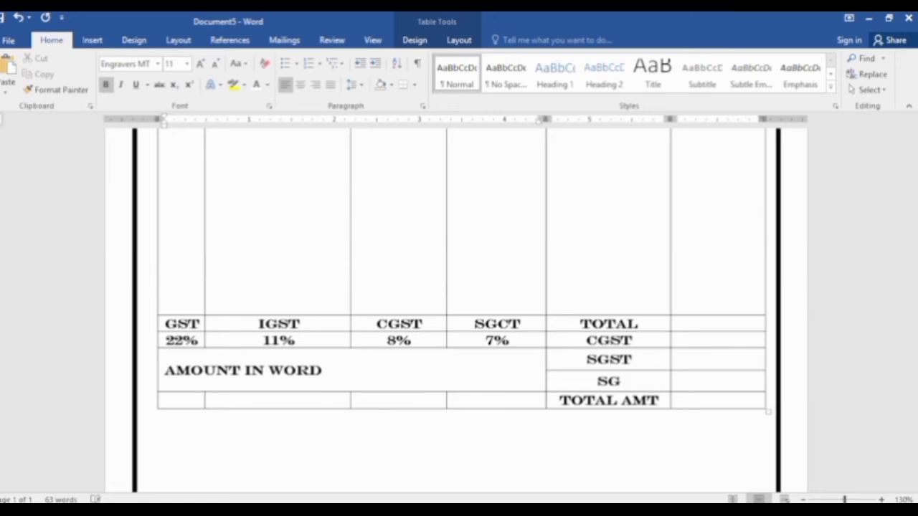
type("________")
type("________________")
type("__________")
key("BackSpace")
key("BackSpace")
key("BackSpace")
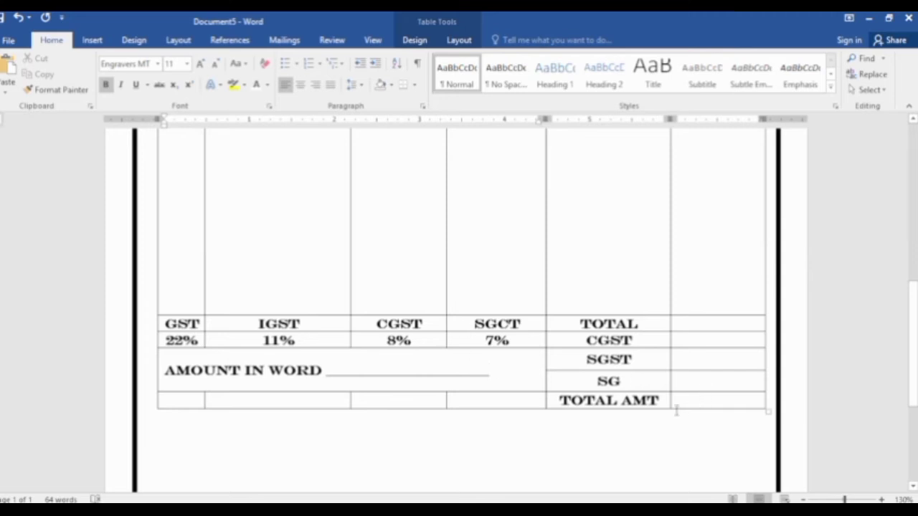
Add a new bottom row and merge the empty cells left of TOTAL AMT.
left_click(696, 403)
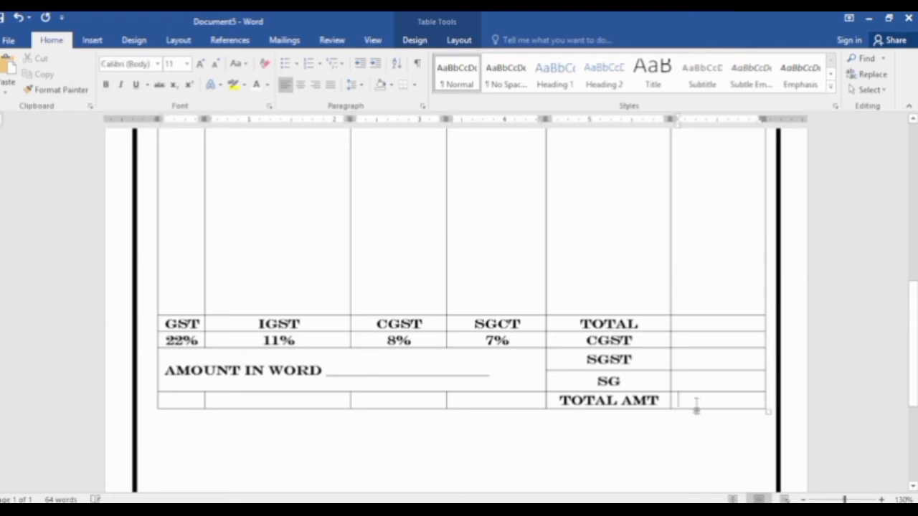
key("Tab")
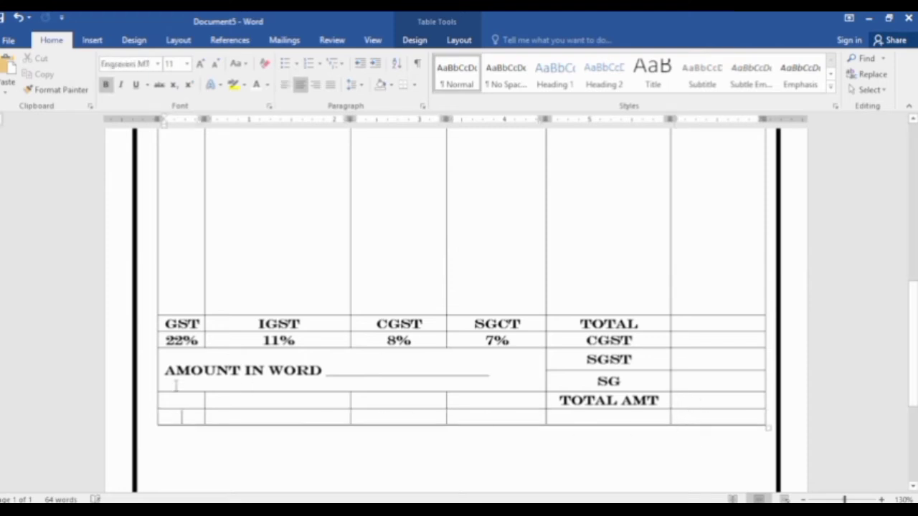
left_click_drag(171, 405, 502, 403)
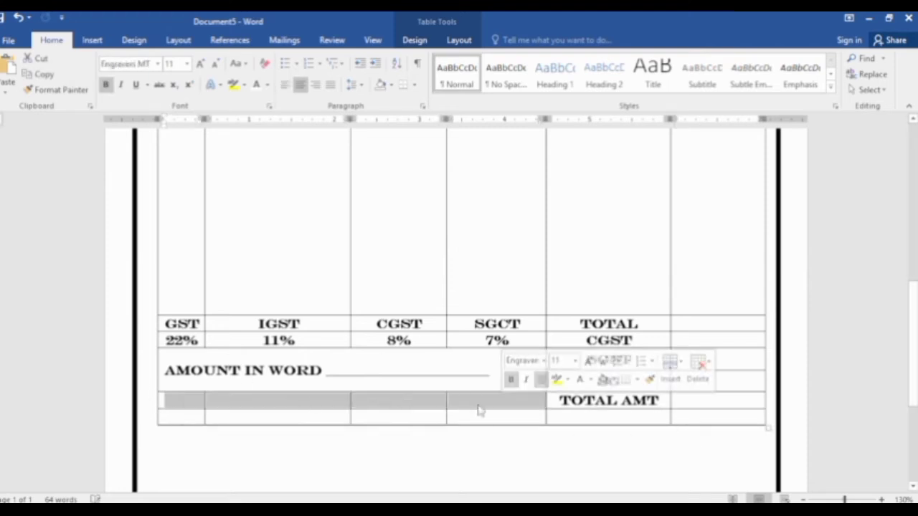
right_click(480, 411)
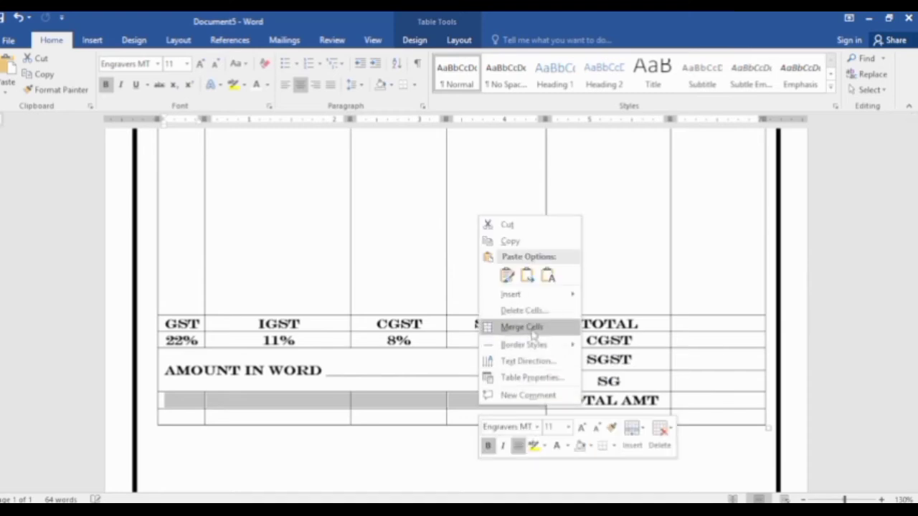
left_click(522, 327)
Undo the accidental move of the AMOUNT IN WORD label, keeping it in its cell.
left_click(180, 417)
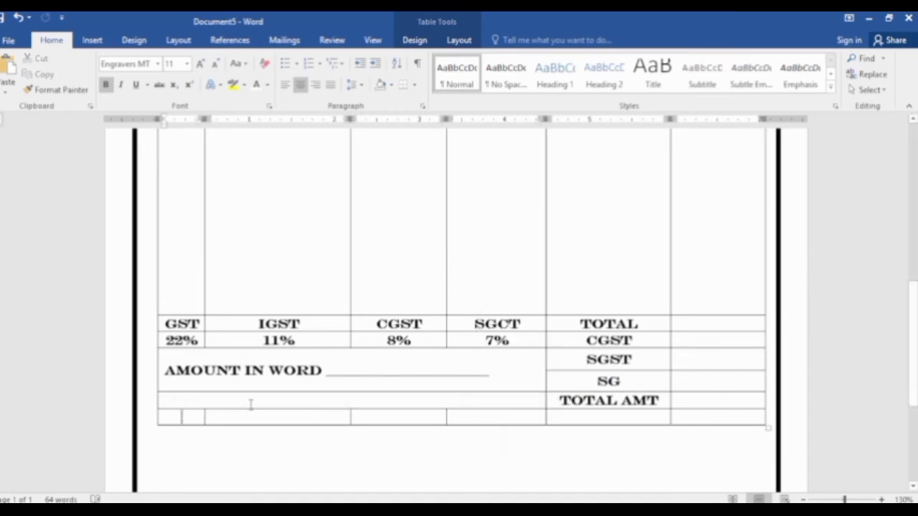
left_click_drag(250, 380, 257, 400)
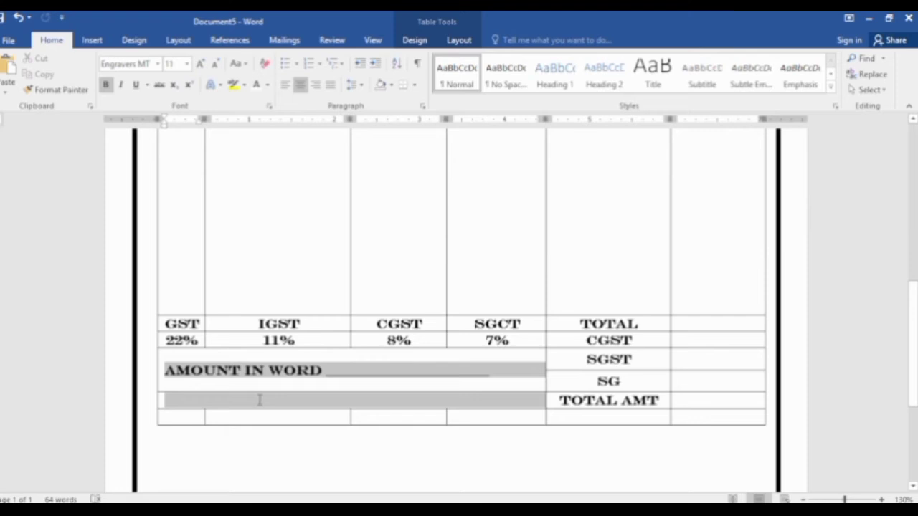
left_click(295, 391)
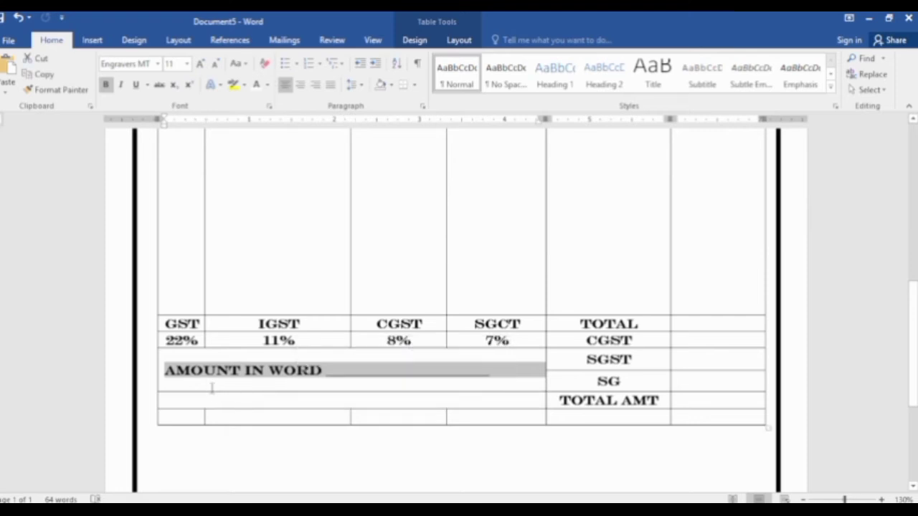
left_click_drag(215, 371, 391, 403)
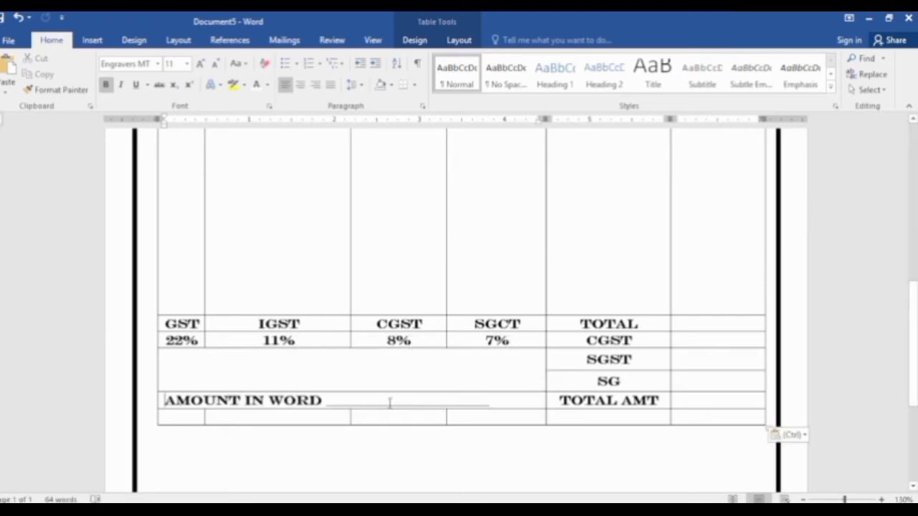
key("ctrl+z")
left_click(358, 409)
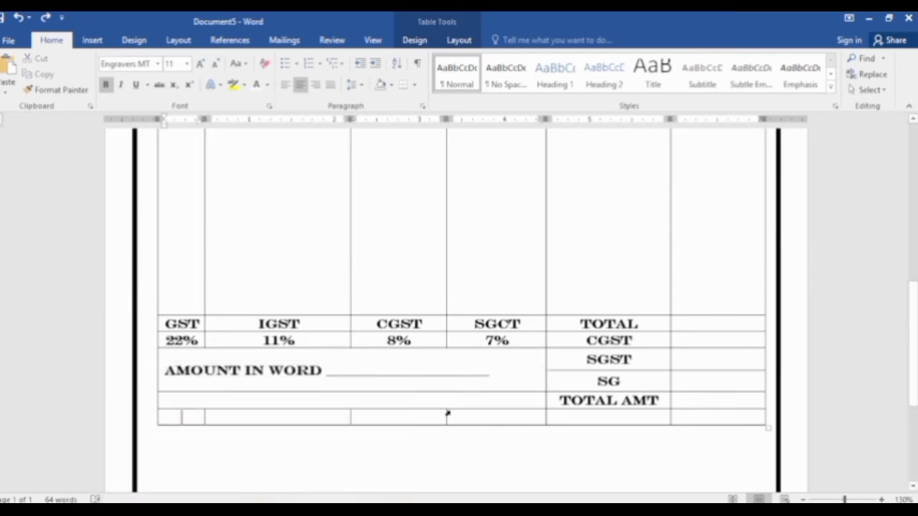
Enter 'BANK ACCOUNT NO' in the bottom-left cell and widen the first column to fit it.
type("BA")
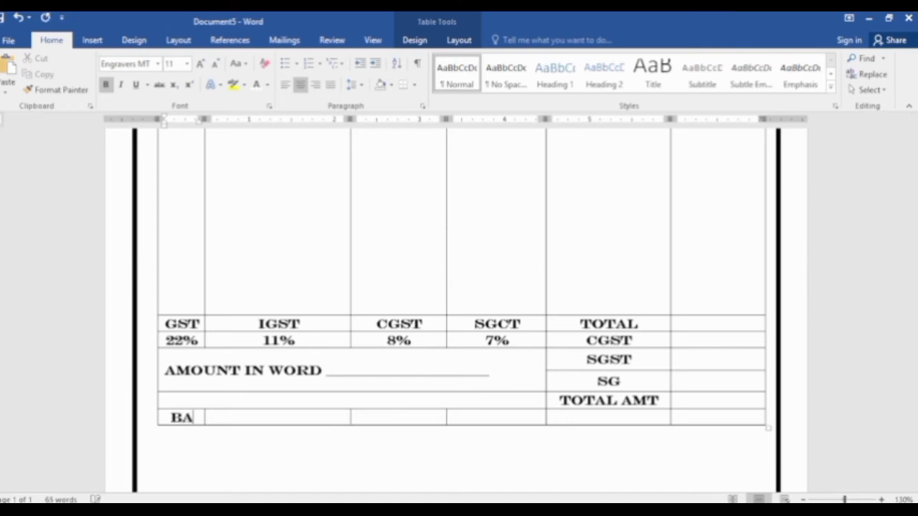
type("NK")
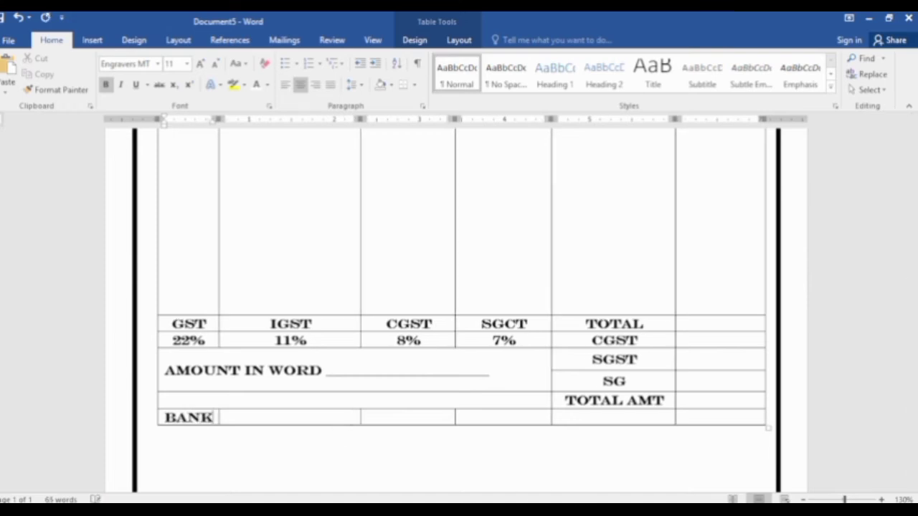
type(" ACCOUN")
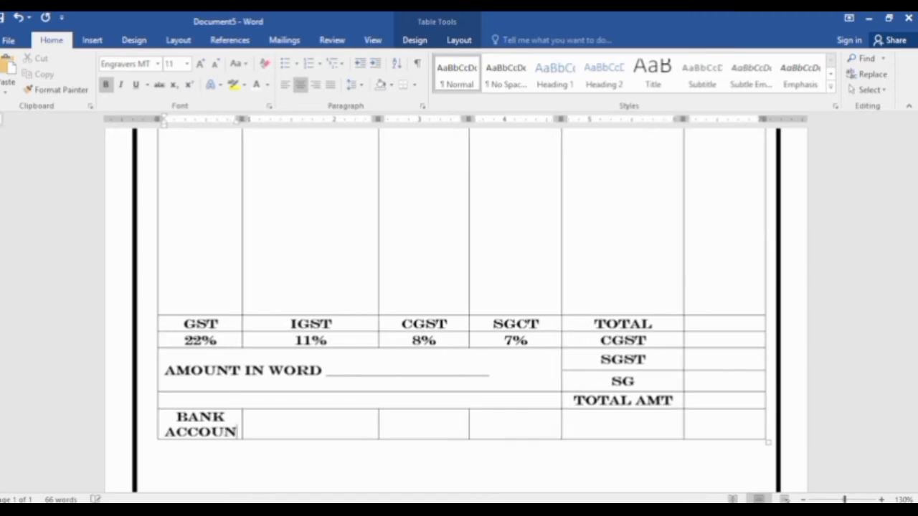
type("T N")
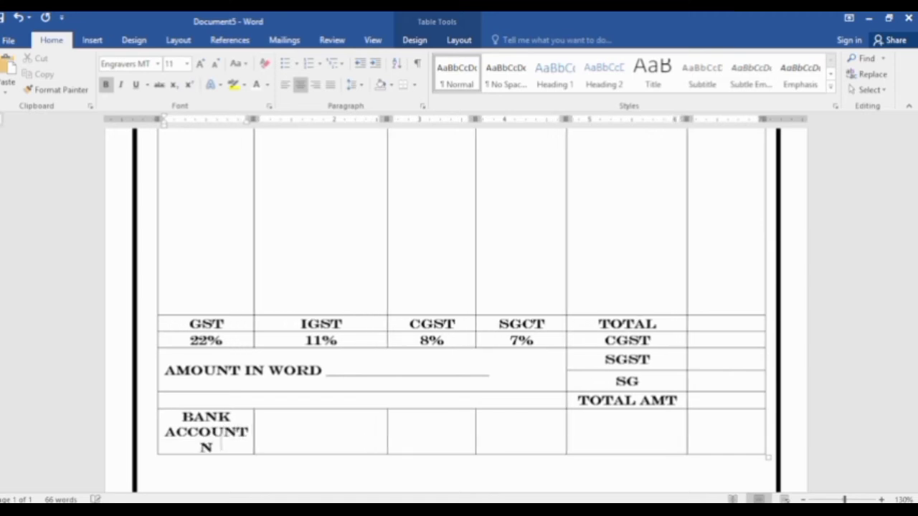
type("O")
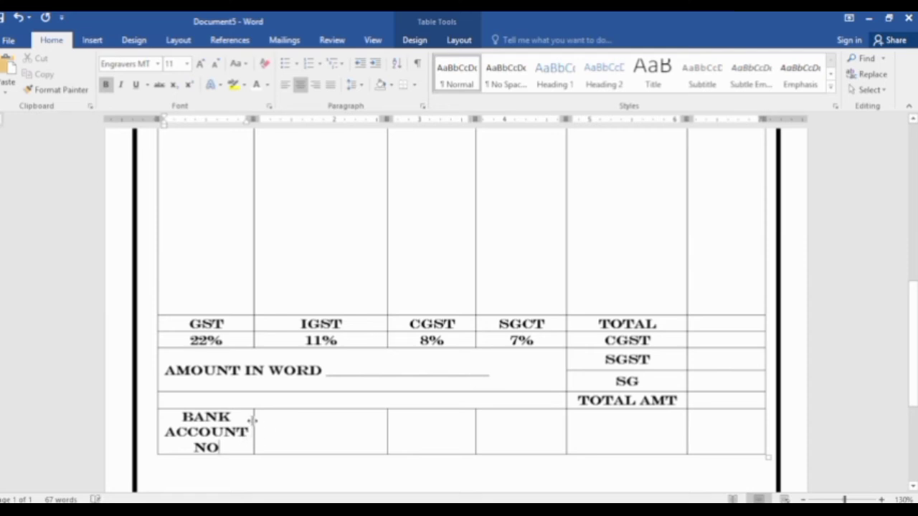
left_click_drag(253, 420, 313, 418)
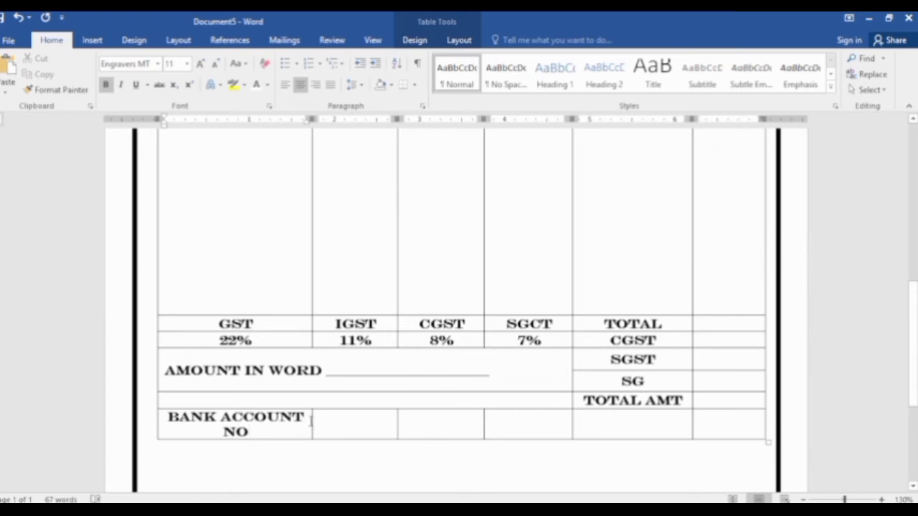
left_click_drag(313, 419, 327, 417)
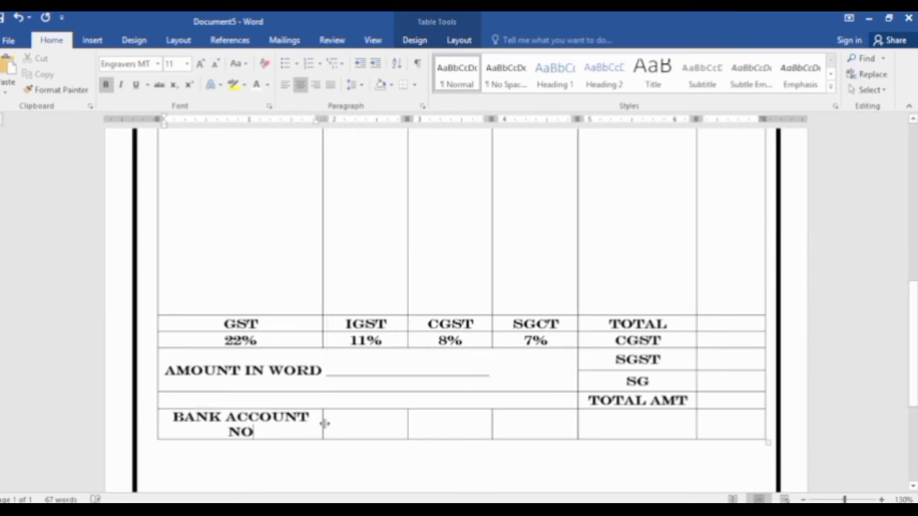
left_click_drag(323, 424, 338, 423)
left_click(357, 434)
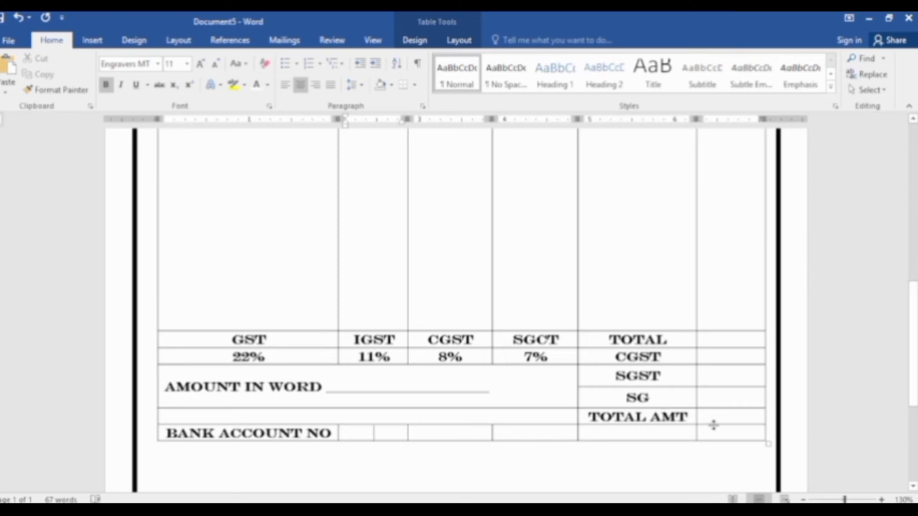
Add two new bottom rows labelled BRANCH and BANK below BANK ACCOUNT NO.
key("Tab")
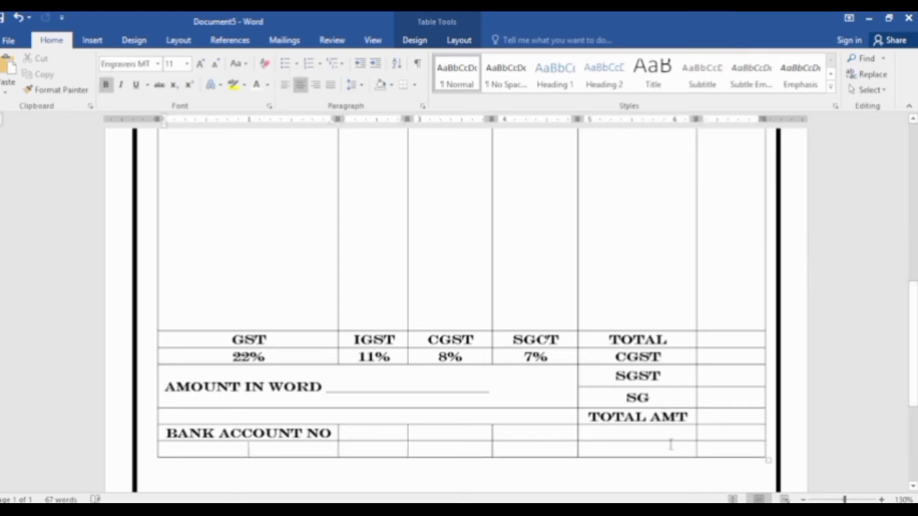
type("BRANCH")
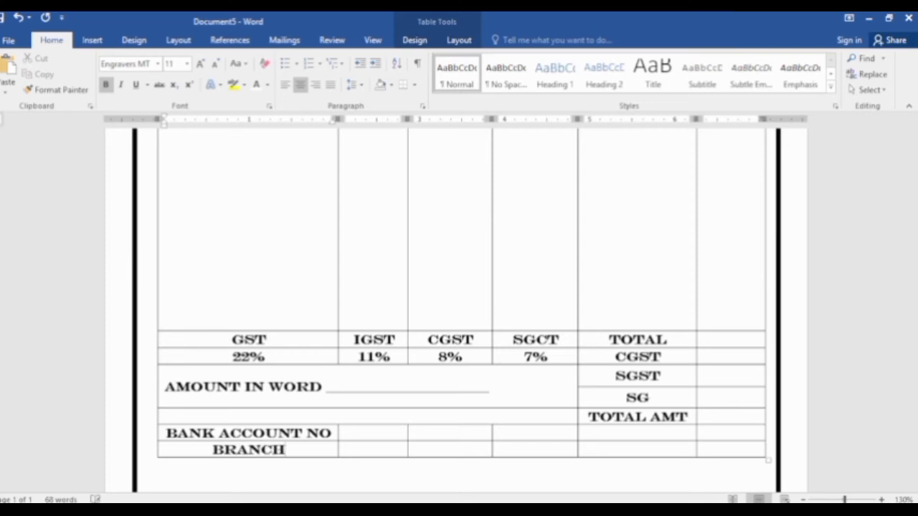
key("Tab")
key("Tab")
key("Tab")
key("Tab")
key("Tab")
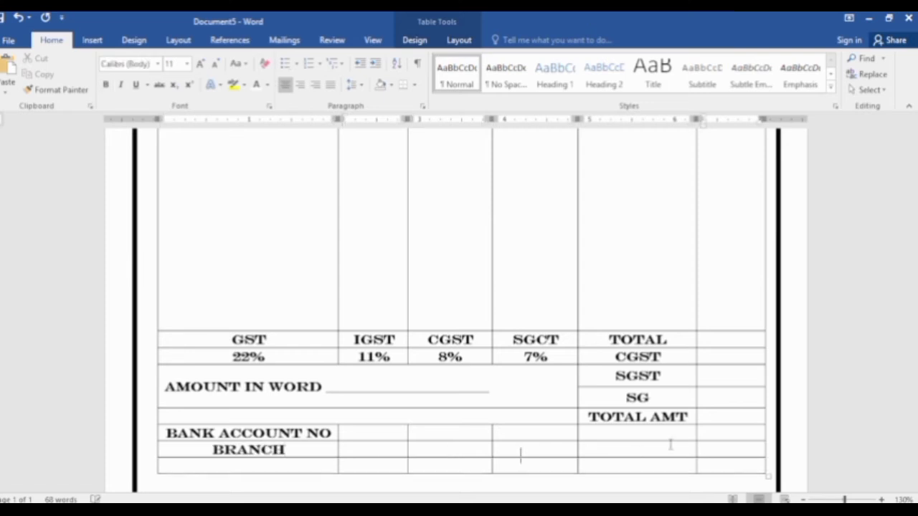
key("Tab")
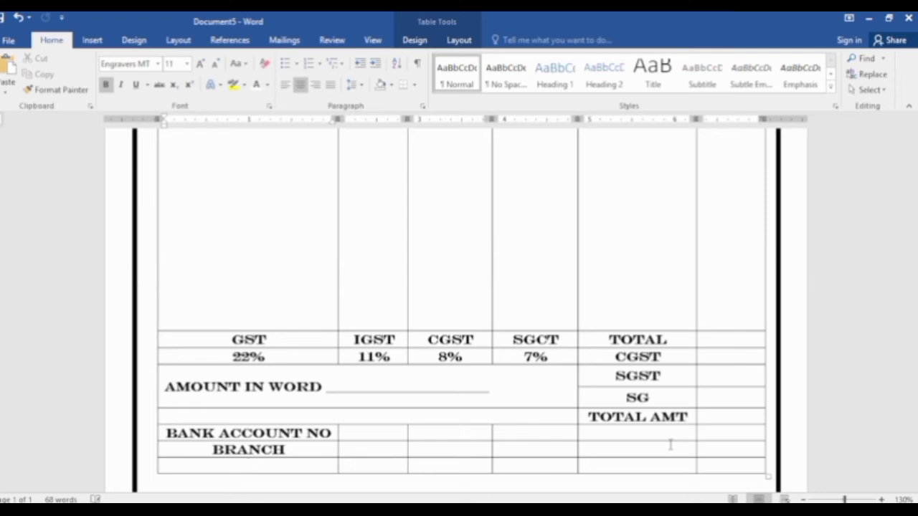
type("BANK")
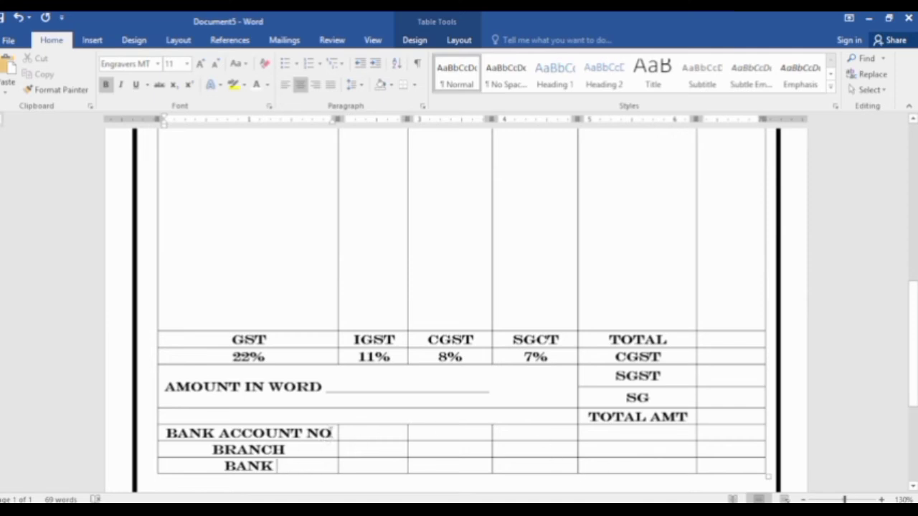
Move BANK ACCOUNT NO into the bottom row and label the row above BRANCH 'BANK NAME'.
left_click_drag(332, 434, 208, 433)
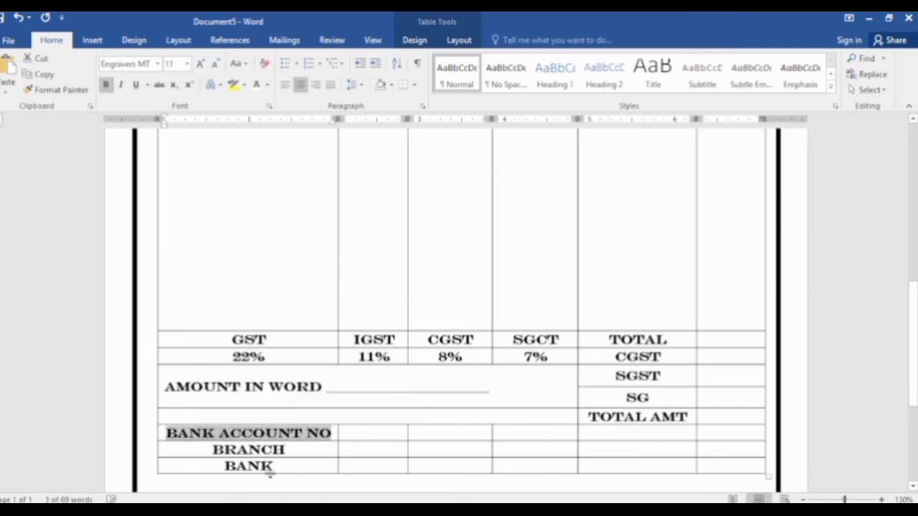
key("Delete")
left_click_drag(277, 467, 225, 465)
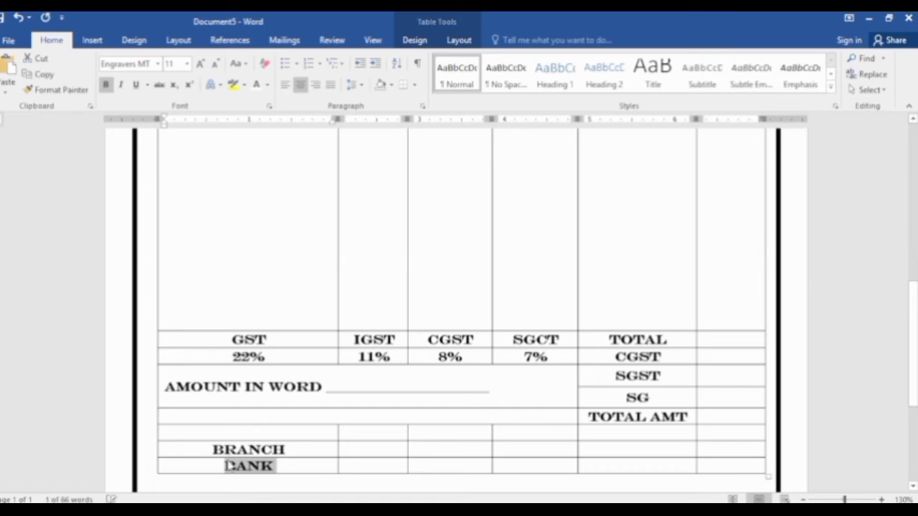
key("ctrl+v")
left_click(211, 436)
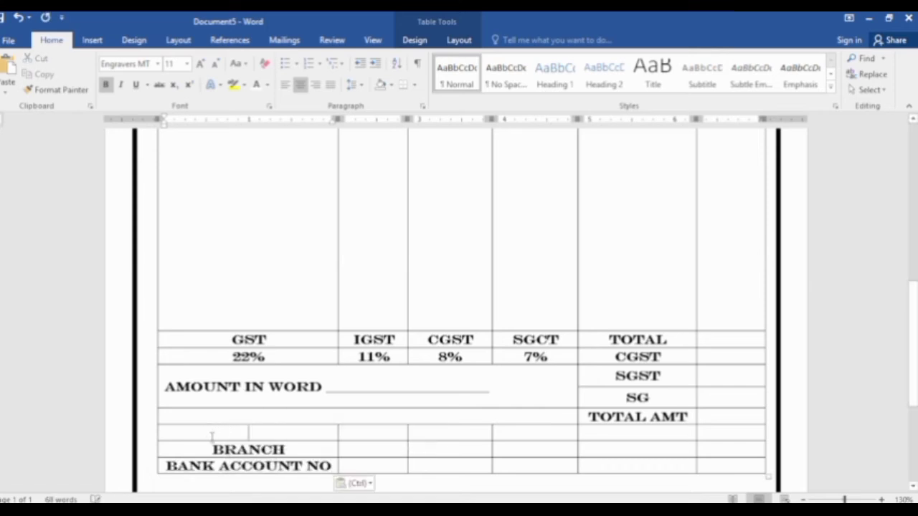
type("BANK NA")
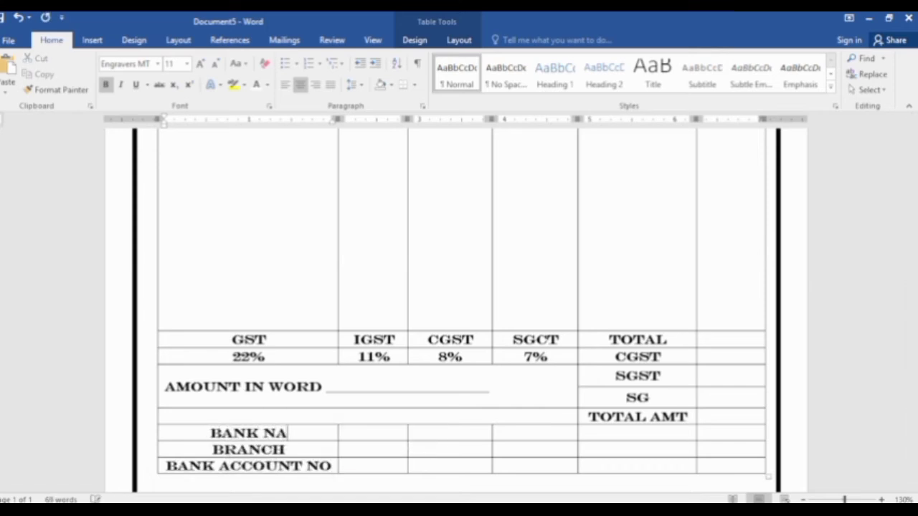
type("ME")
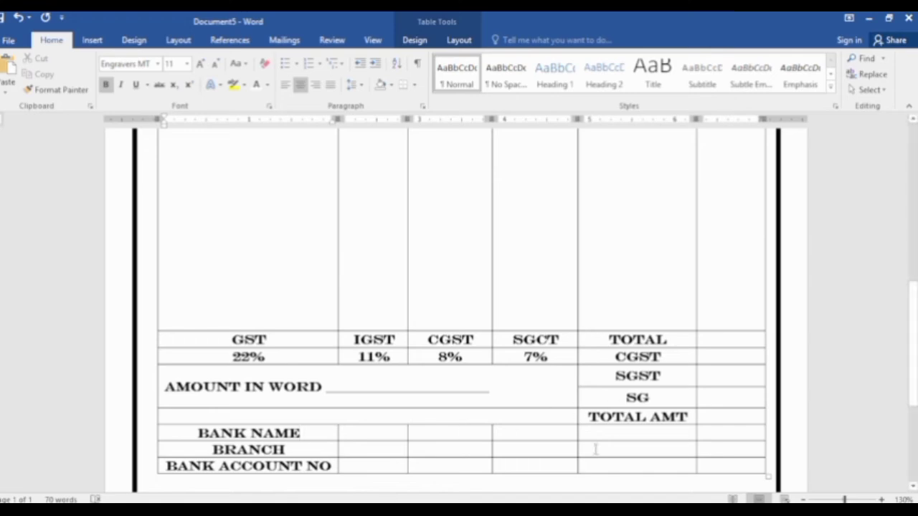
Add a BANK CODE row below BANK ACCOUNT NO, followed by an empty row.
left_click(687, 467)
key("Tab")
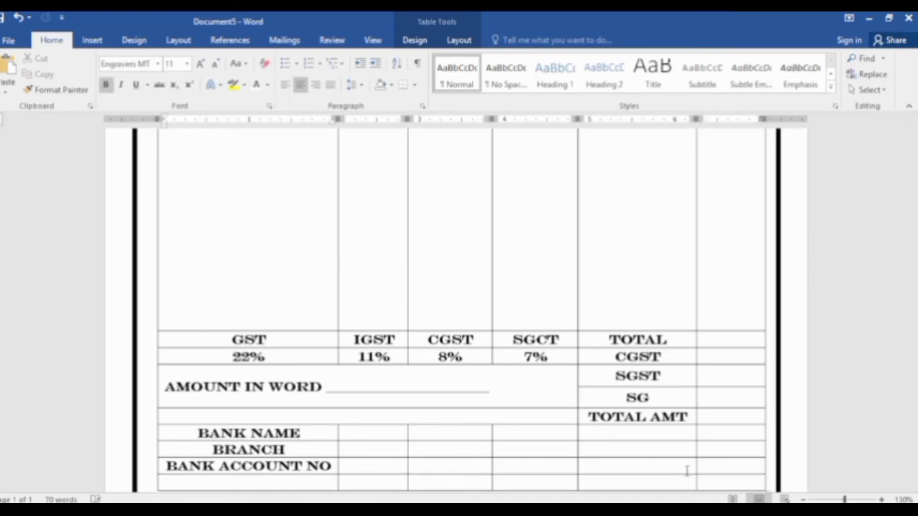
type("N")
key("BackSpace")
type("BANK")
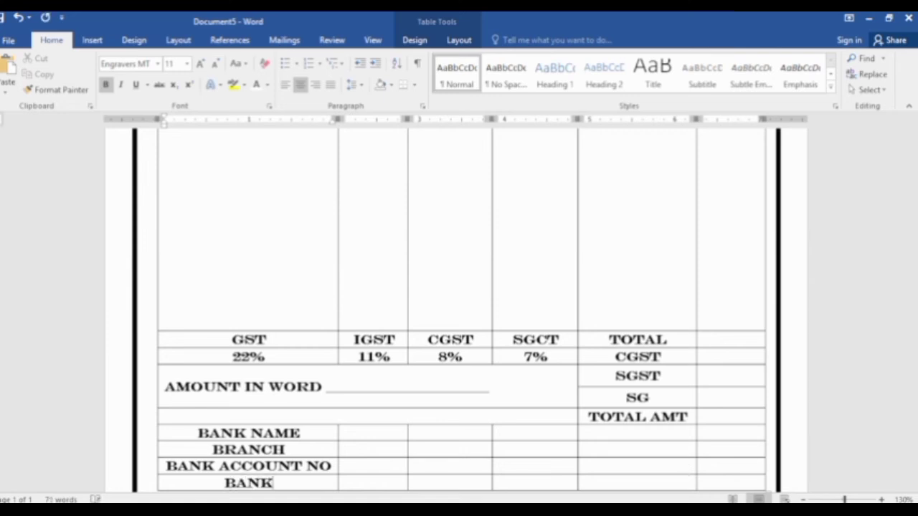
type(" I")
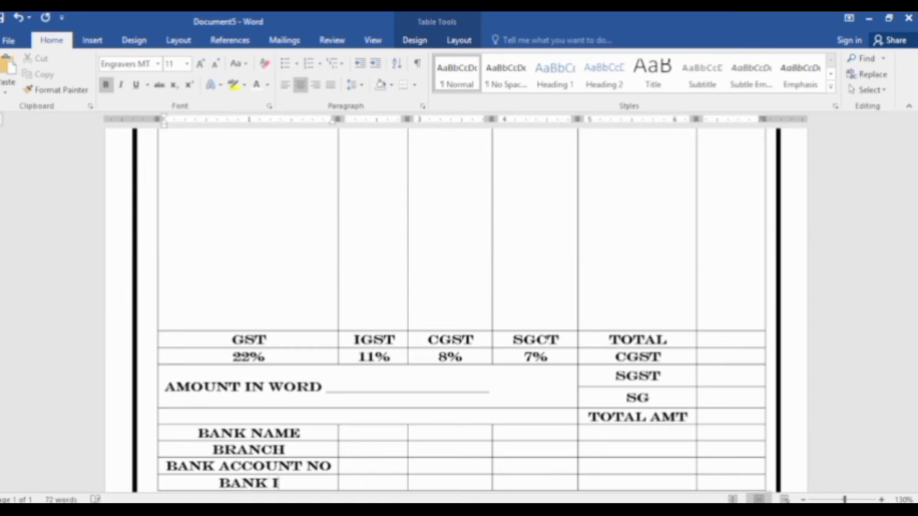
key("BackSpace")
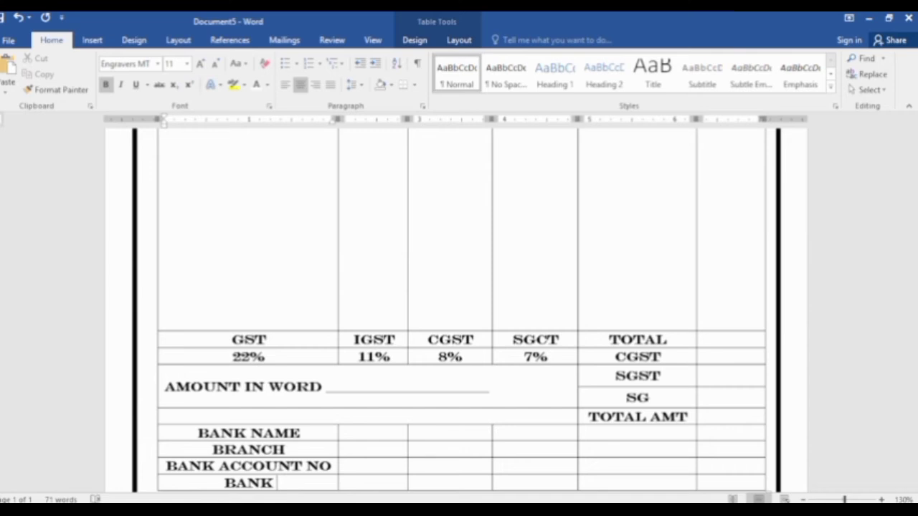
type("CO")
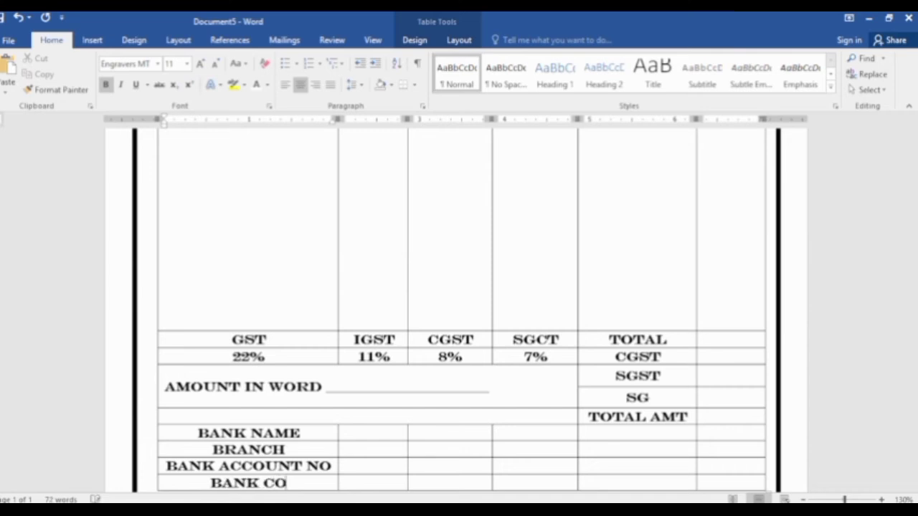
type("DE")
key("Tab")
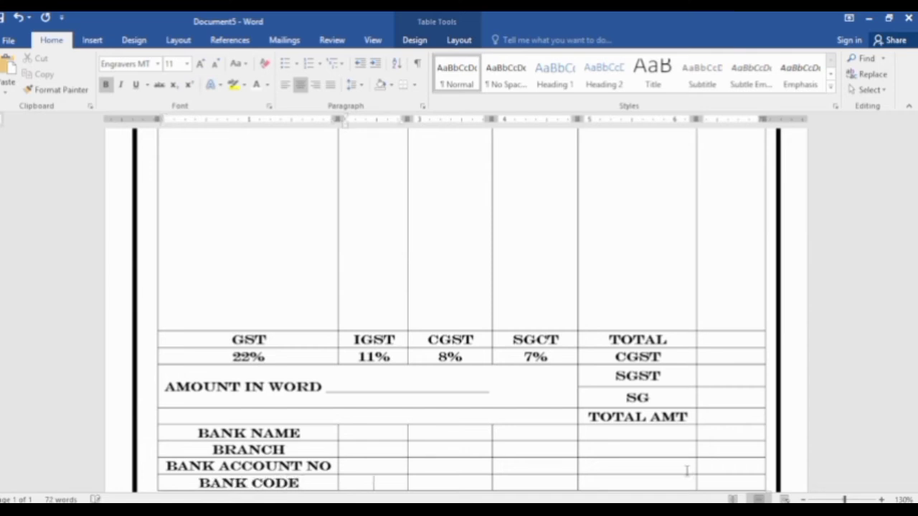
key("Tab")
key("Tab")
key("Tab")
key("Tab")
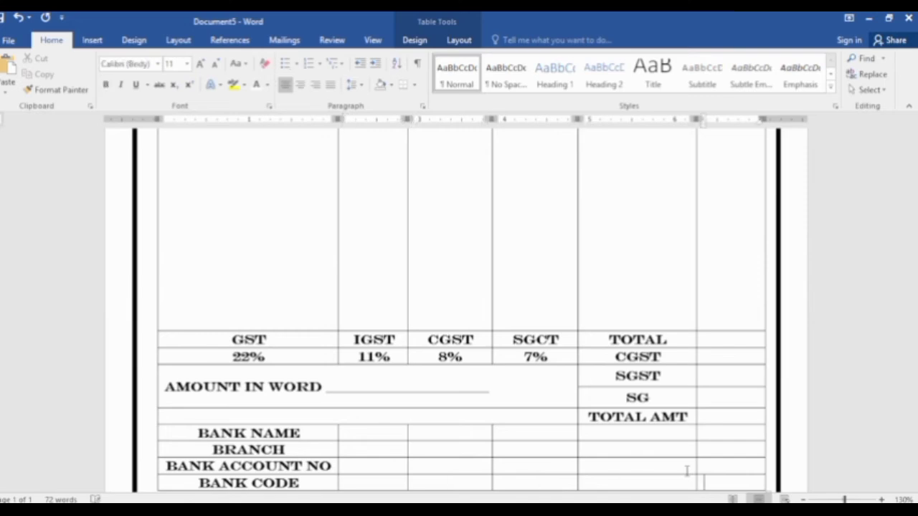
key("Tab")
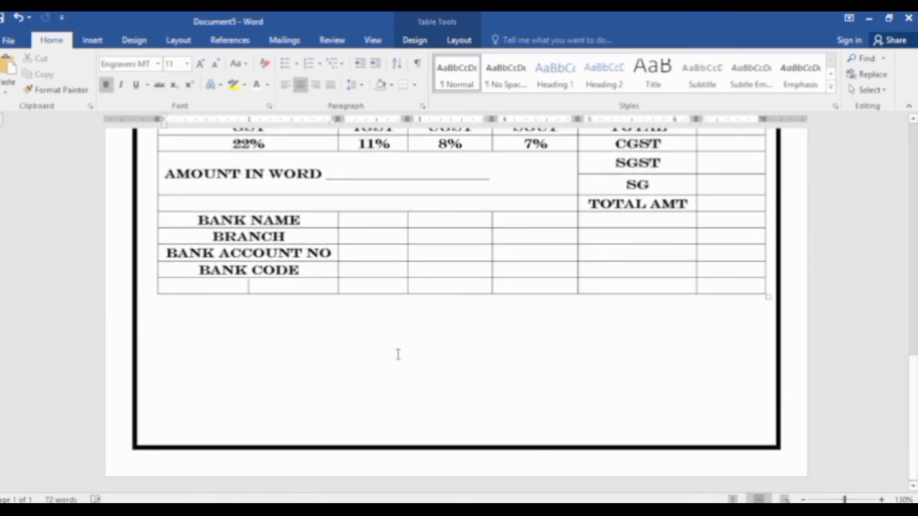
Type a centred 'BANK DETAIL' heading in the merged row above BANK NAME.
left_click(364, 207)
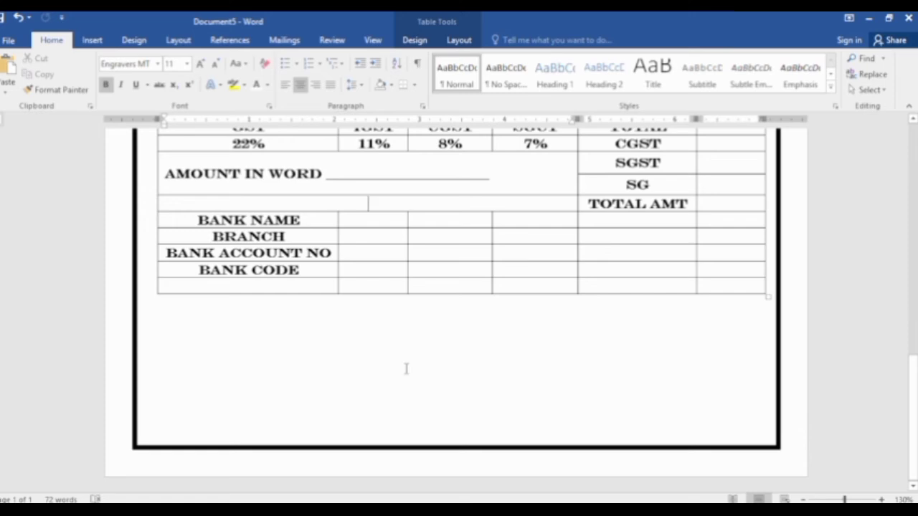
type("BANK ")
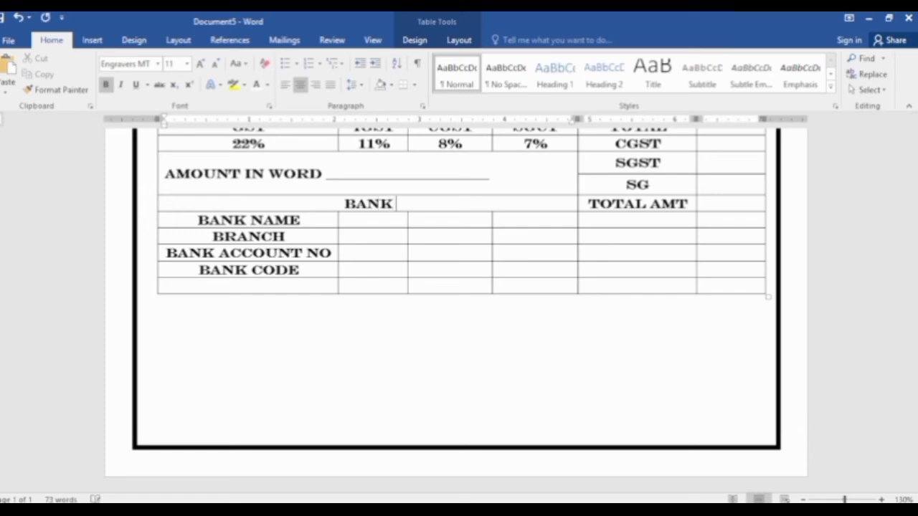
type("DETAIL")
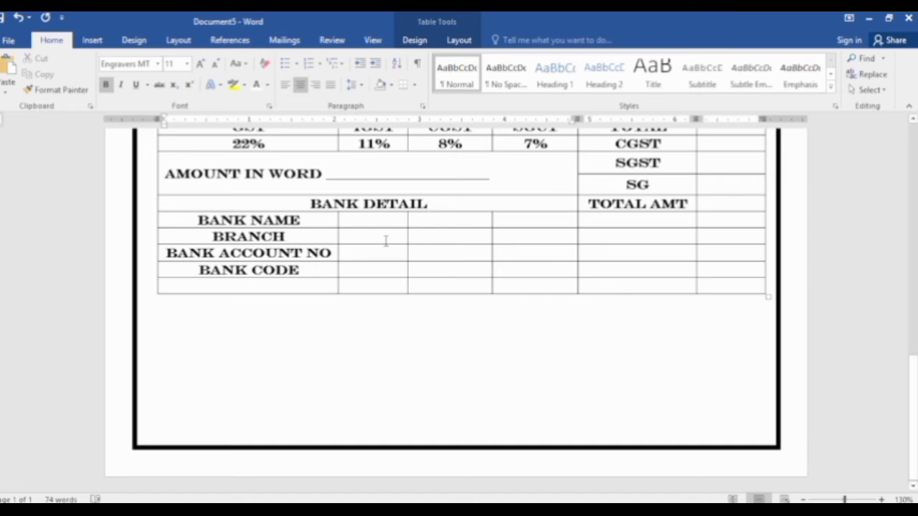
left_click_drag(428, 204, 309, 203)
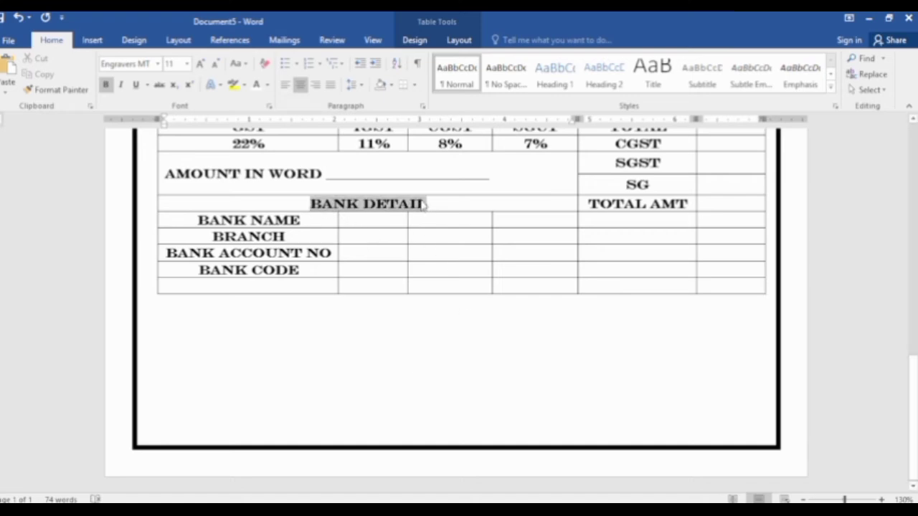
left_click(284, 84)
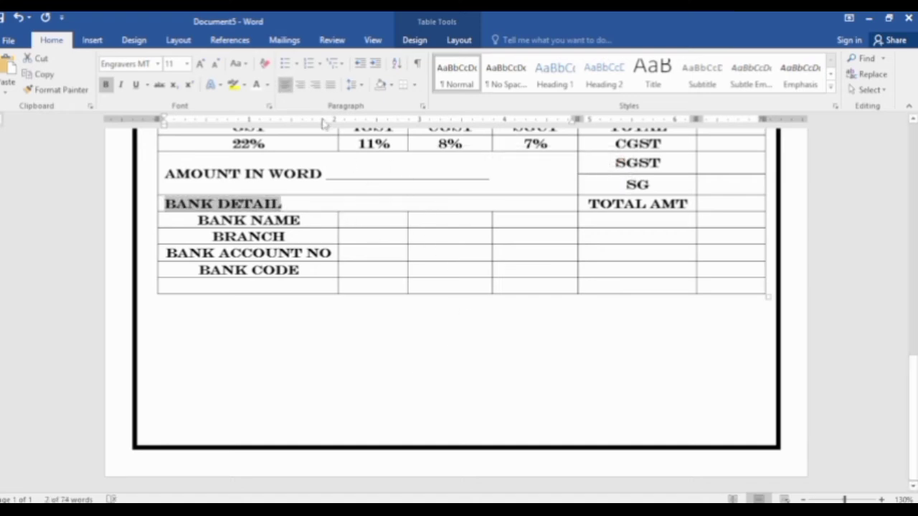
left_click(314, 85)
left_click(300, 85)
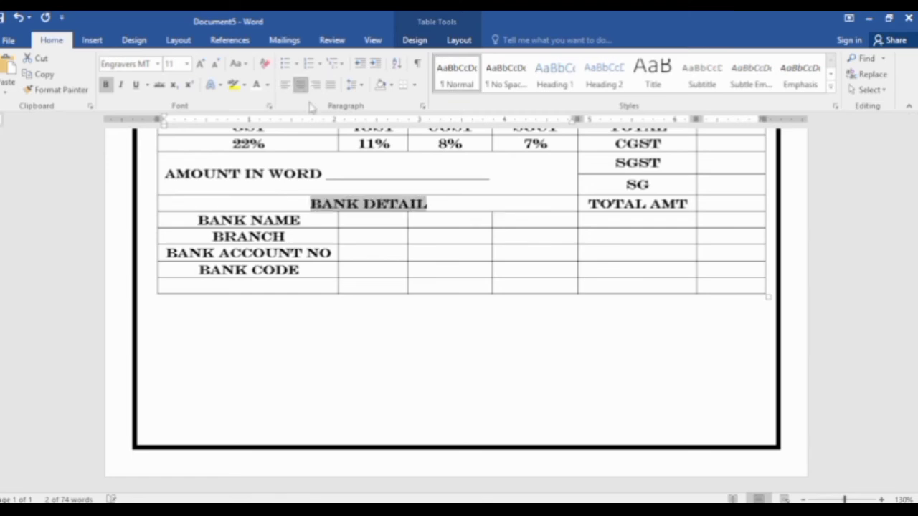
left_click(443, 205)
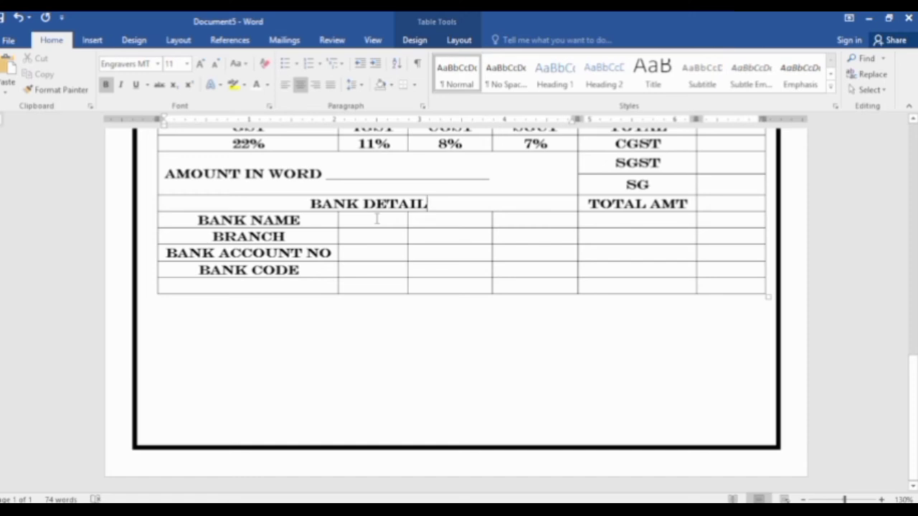
Merge the middle three columns and the right two columns of the bank rows into blank cells.
left_click_drag(376, 219, 512, 284)
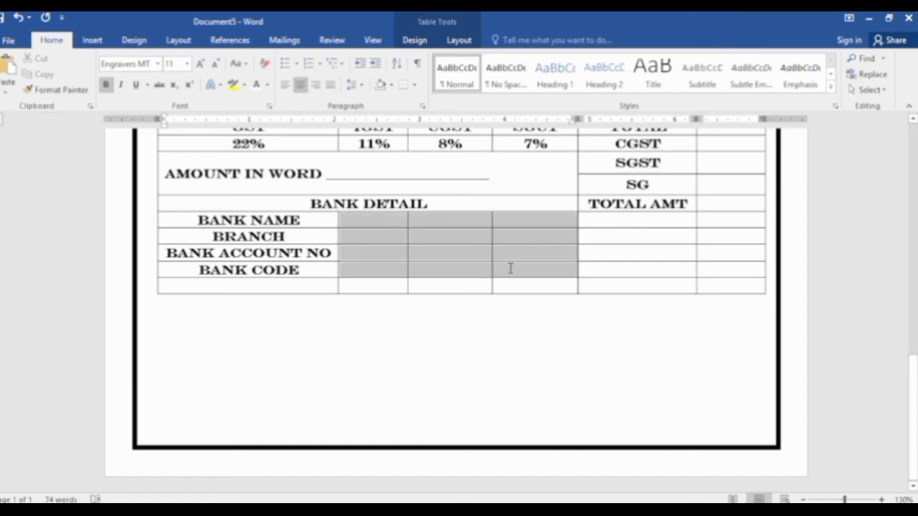
right_click(435, 221)
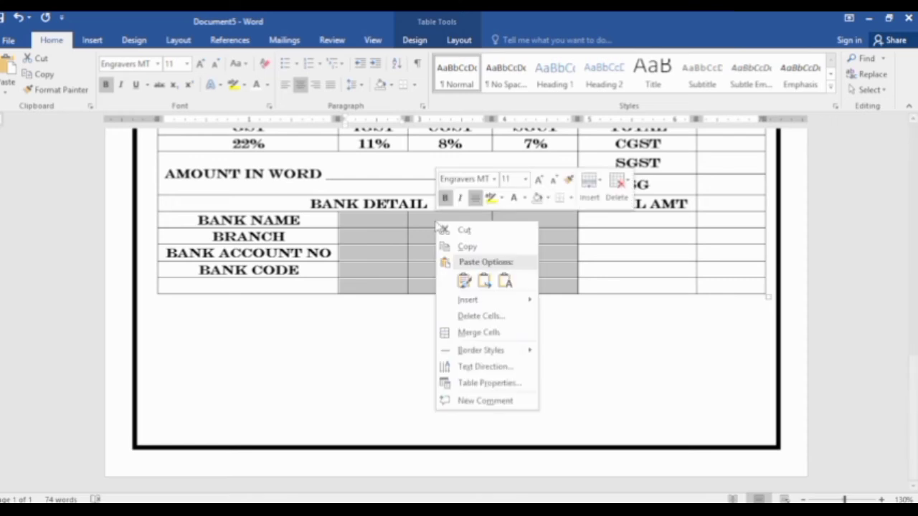
left_click(474, 332)
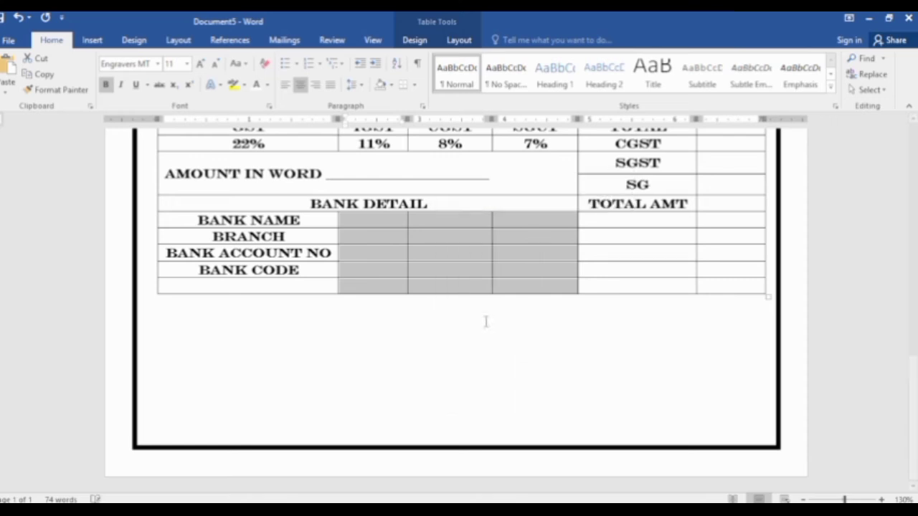
left_click_drag(617, 221, 710, 285)
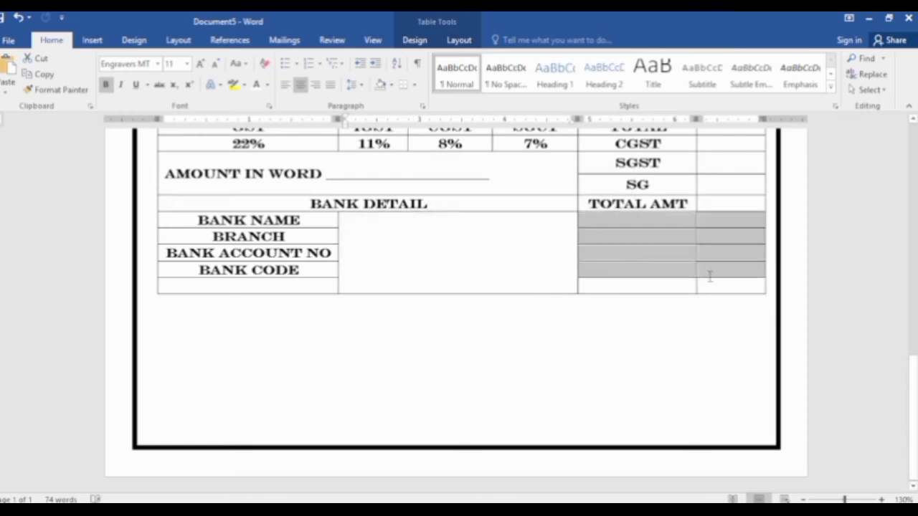
right_click(601, 226)
mouse_move(645, 351)
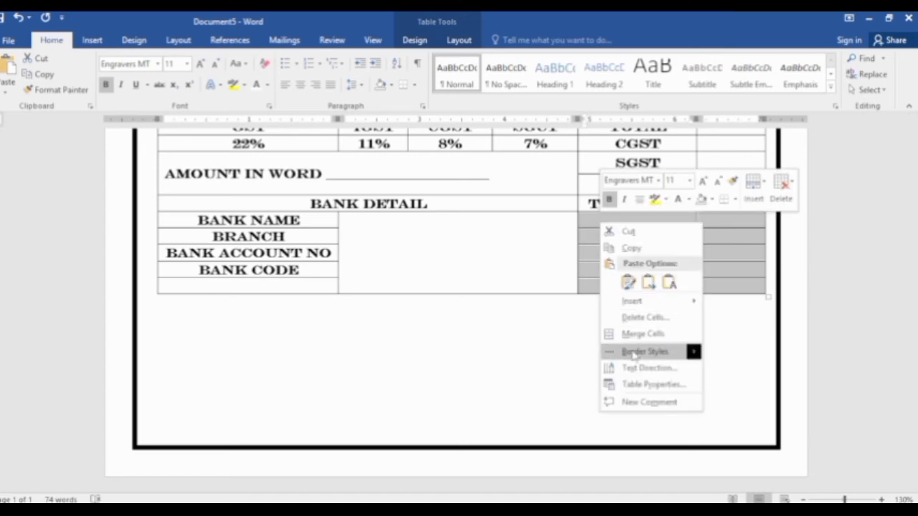
left_click(645, 334)
left_click(427, 260)
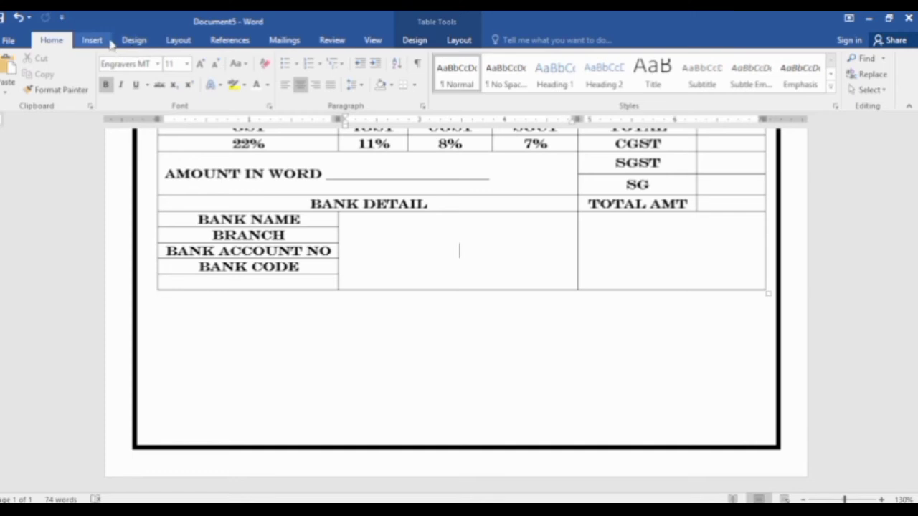
Try painting row borders across the blank bank cell with the table Border Painter.
left_click(463, 40)
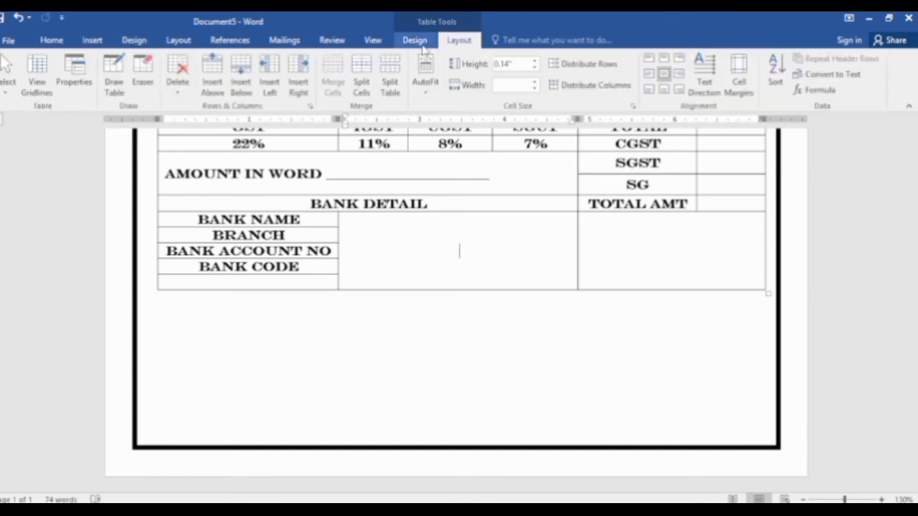
left_click(422, 45)
left_click(683, 75)
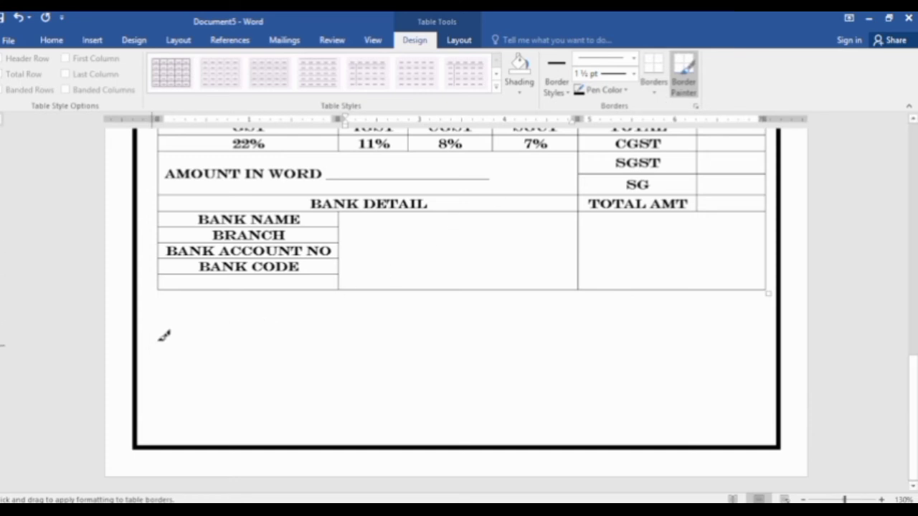
mouse_move(342, 223)
left_mouse_down()
mouse_move(576, 213)
mouse_move(579, 226)
left_mouse_up()
left_click_drag(342, 223, 543, 237)
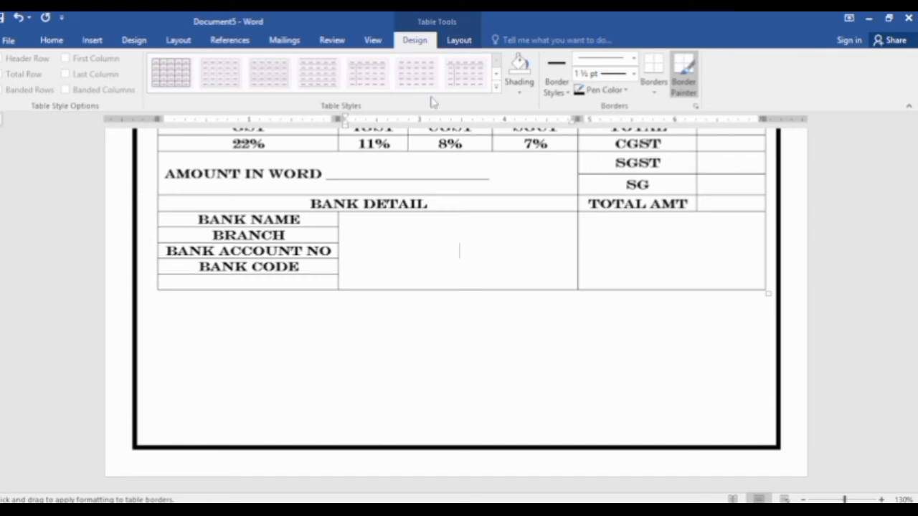
Draw horizontal lines with Draw Table beside BANK NAME, BRANCH, BANK ACCOUNT NO and BANK CODE.
left_click(92, 40)
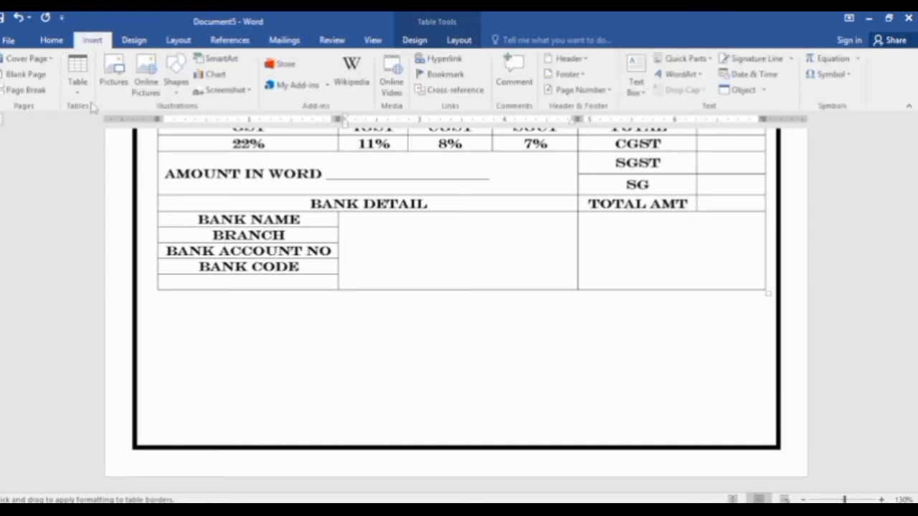
left_click(79, 83)
left_click(106, 246)
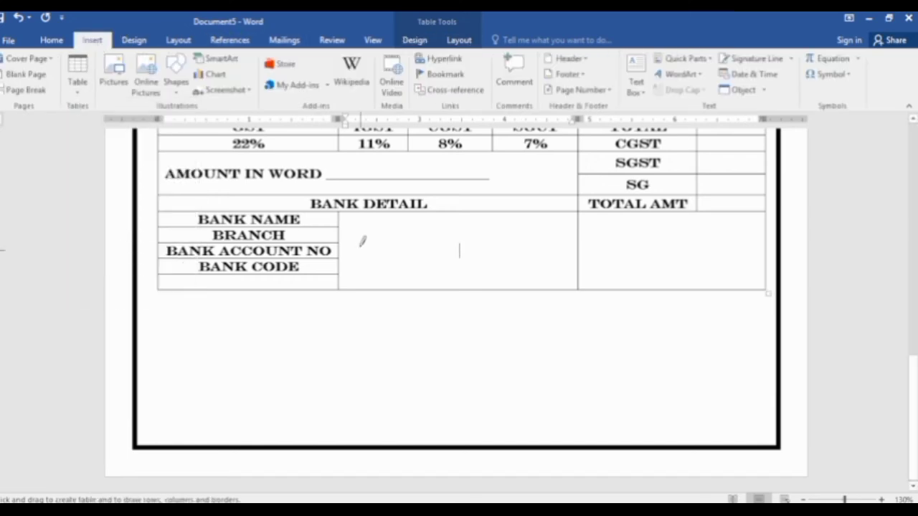
mouse_move(340, 221)
left_mouse_down()
mouse_move(483, 219)
mouse_move(553, 230)
left_mouse_up()
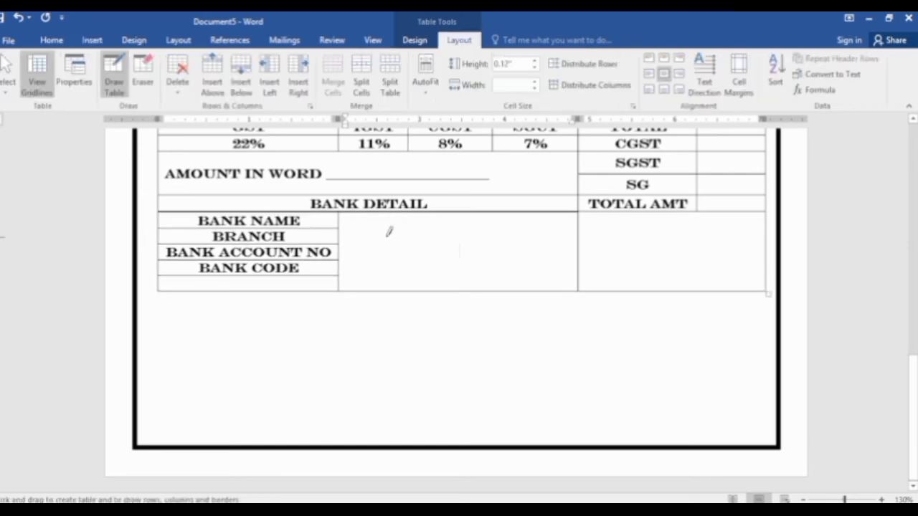
left_click_drag(340, 223, 511, 229)
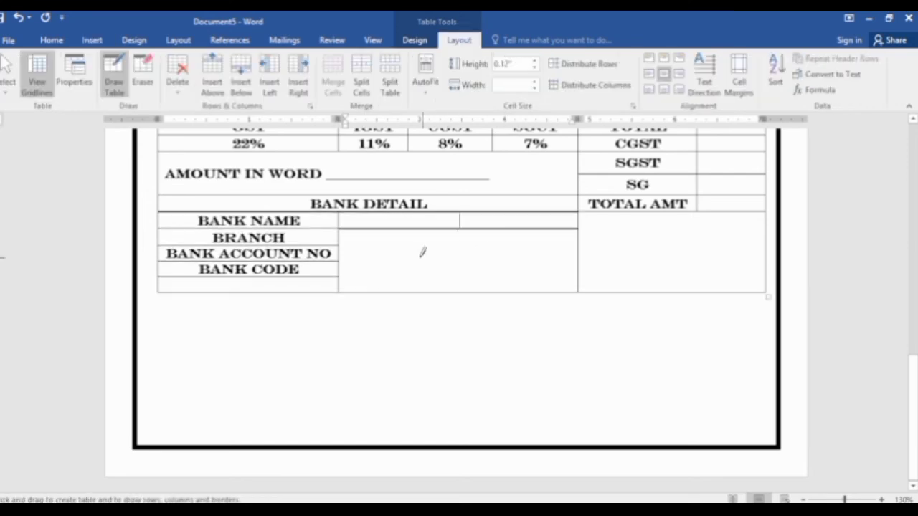
left_click_drag(344, 245, 512, 245)
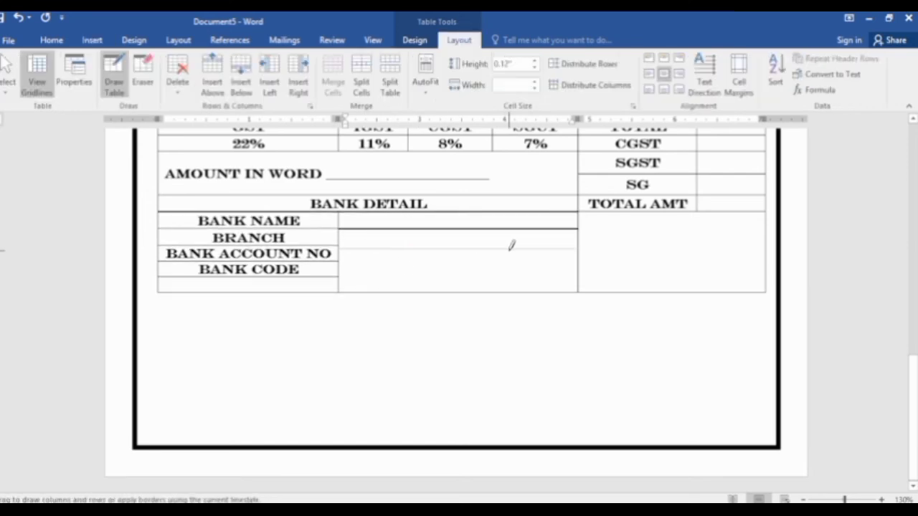
left_click_drag(345, 260, 496, 266)
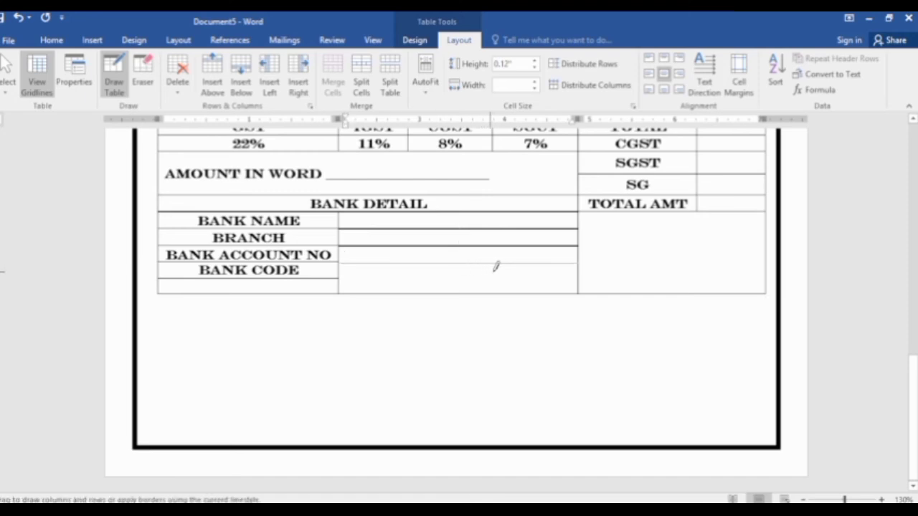
key("Escape")
left_click_drag(343, 269, 547, 274)
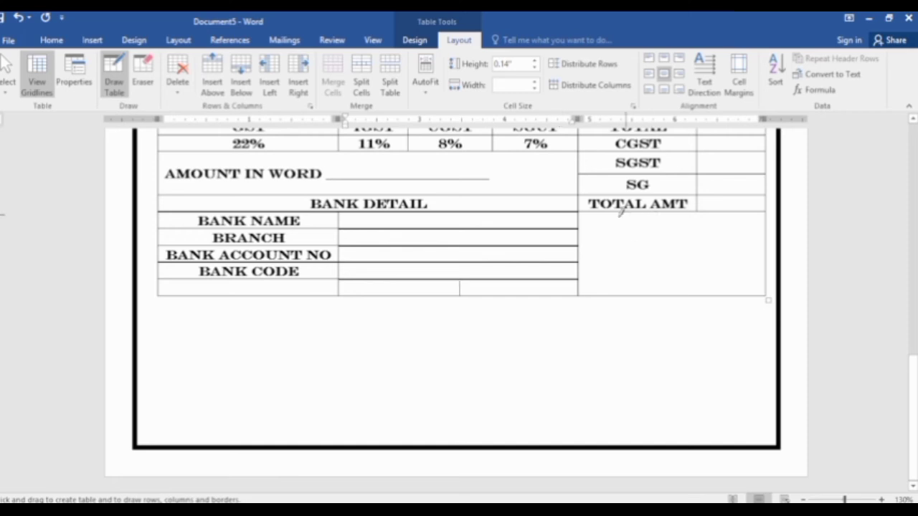
Type 'AUTH, SIGNATORY' in the large signatory cell, correcting the misspelling.
left_click(603, 251)
key("Escape")
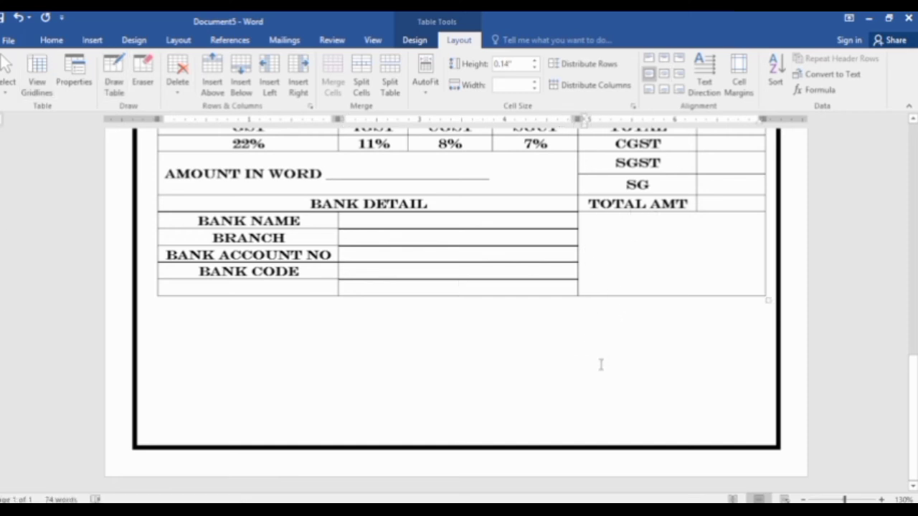
type("A")
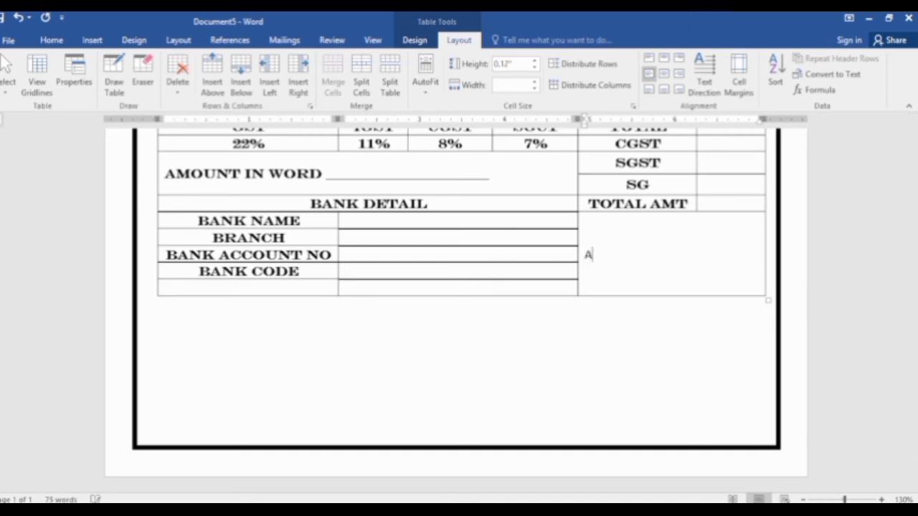
type("UTH, SI")
type("GNA")
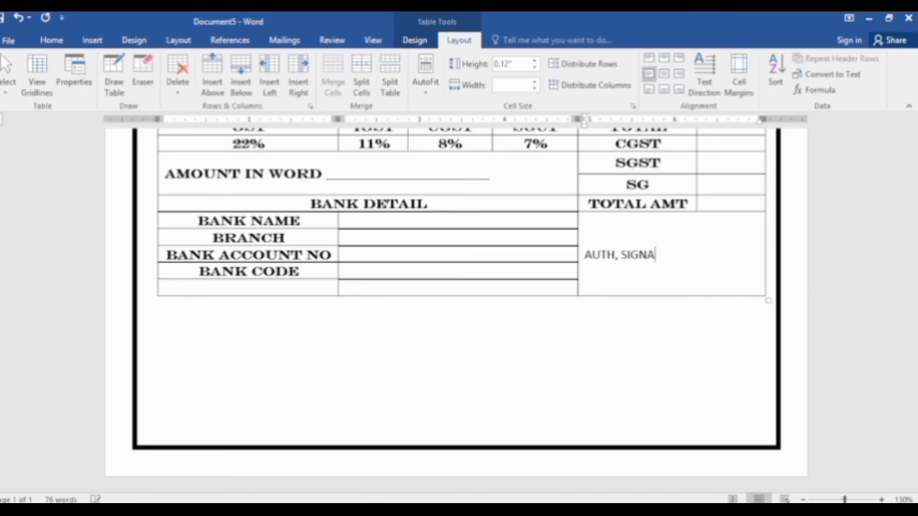
type("TU")
key("BackSpace")
key("BackSpace")
key("BackSpace")
key("BackSpace")
type("NA")
type("TOR")
type("Y")
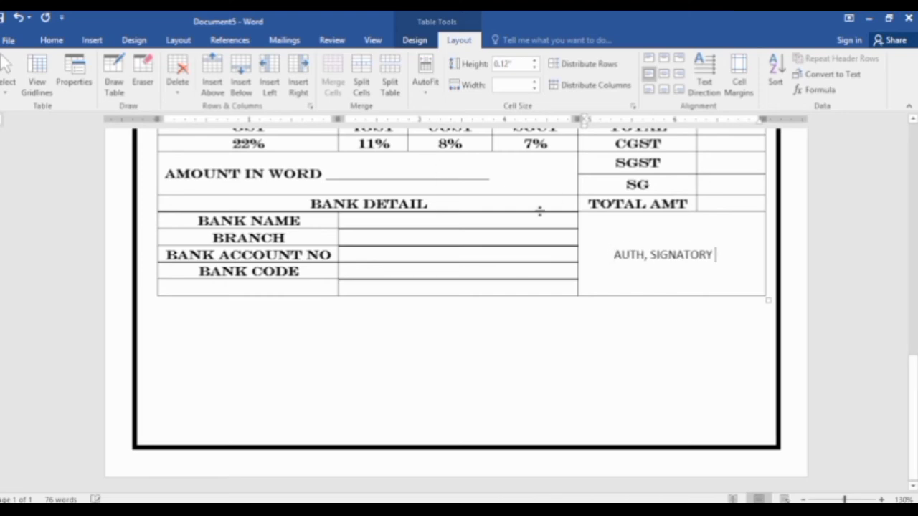
left_click(92, 41)
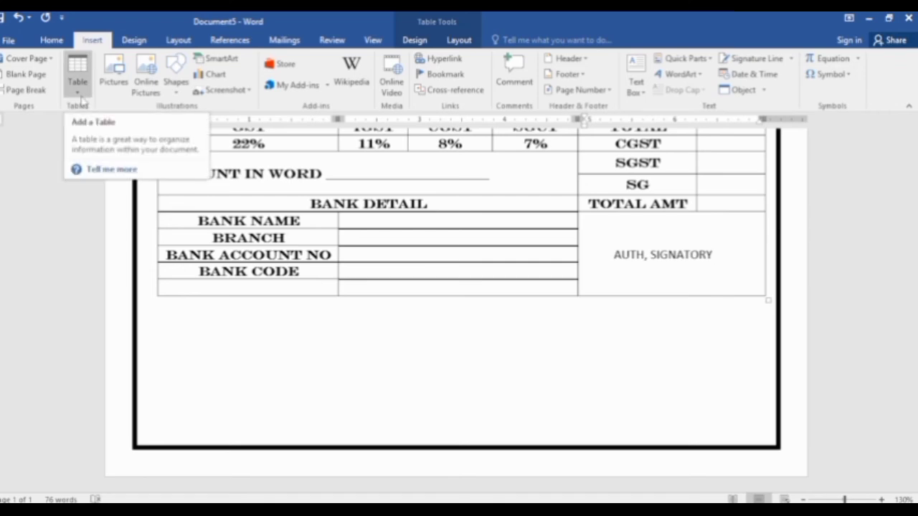
Draw a horizontal line shape and position it just above AUTH, SIGNATORY as the signature line.
left_click(78, 90)
left_click(175, 93)
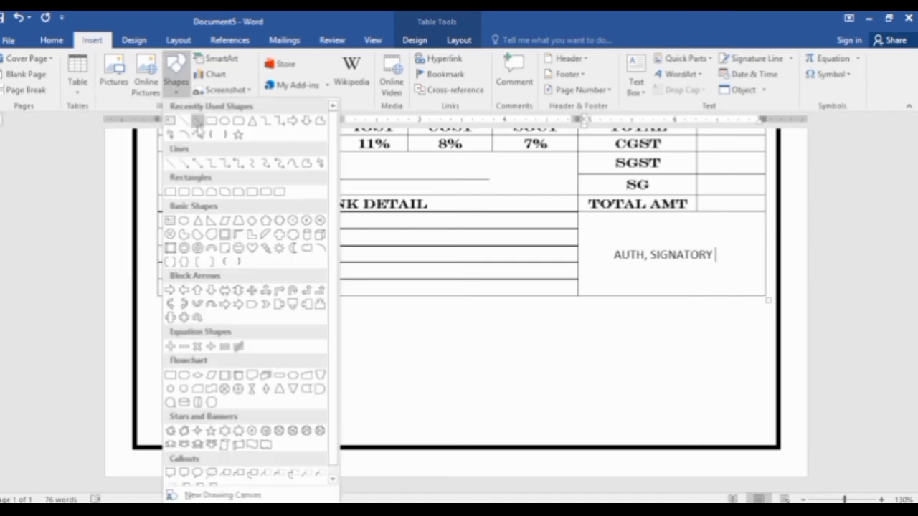
left_click(196, 122)
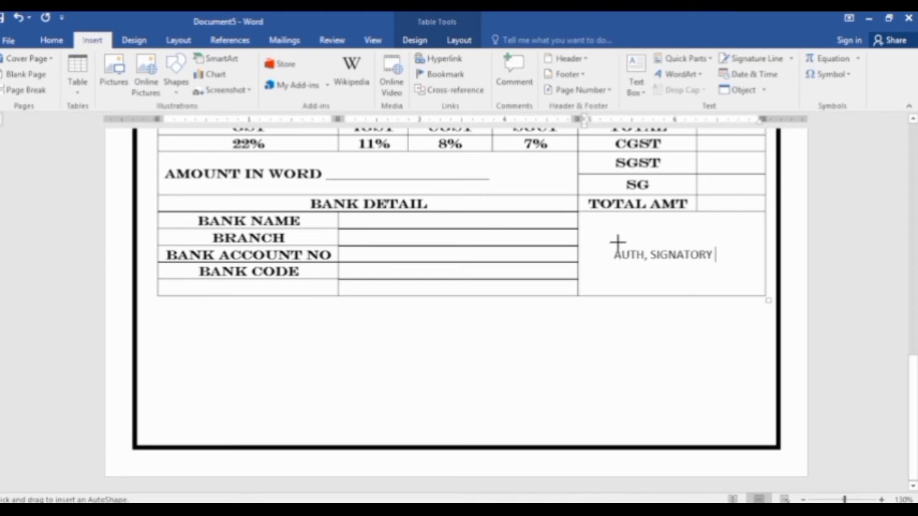
left_click_drag(618, 242, 713, 243)
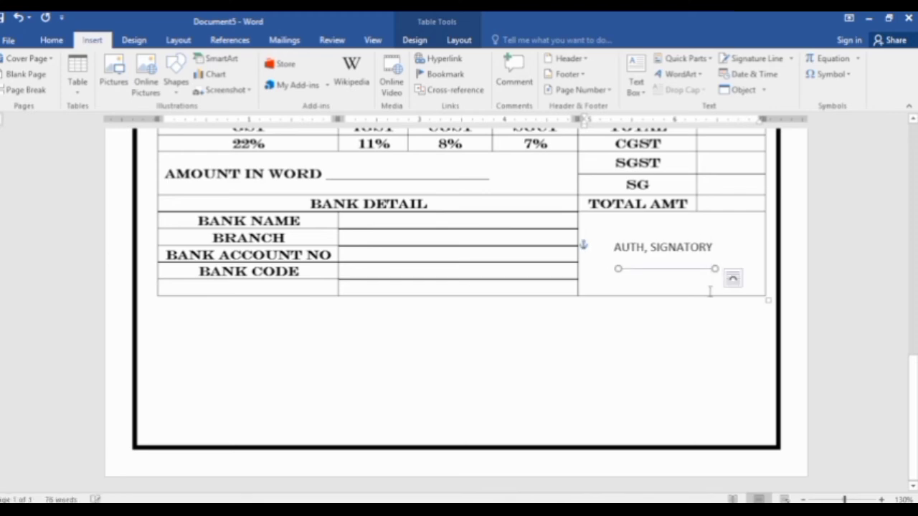
left_click(648, 288)
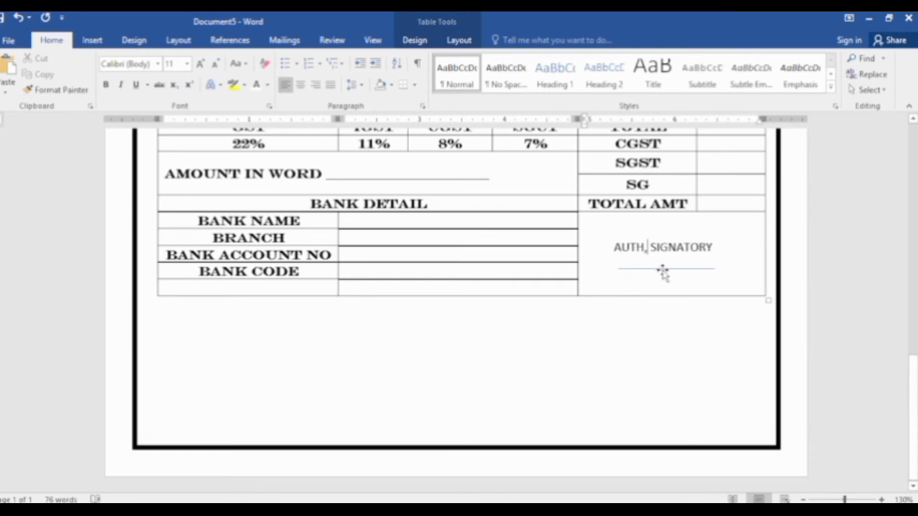
left_click_drag(660, 268, 659, 239)
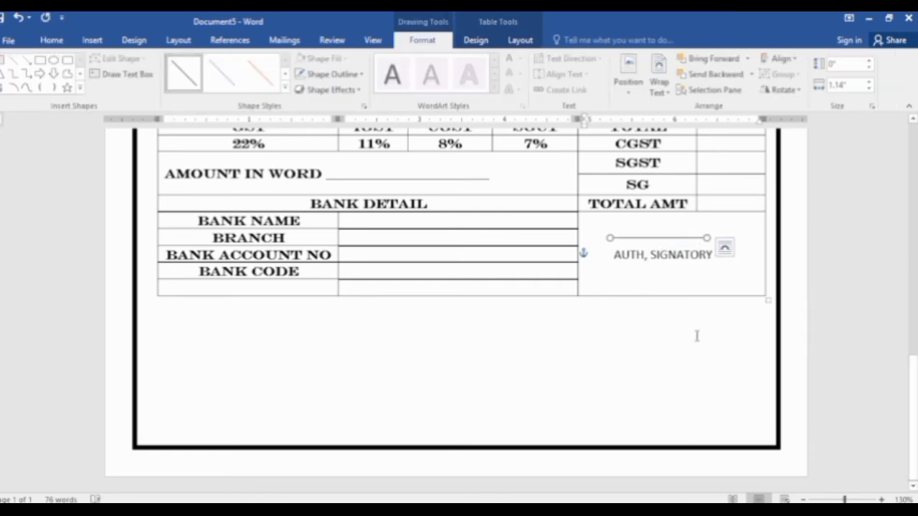
key("ctrl+Down")
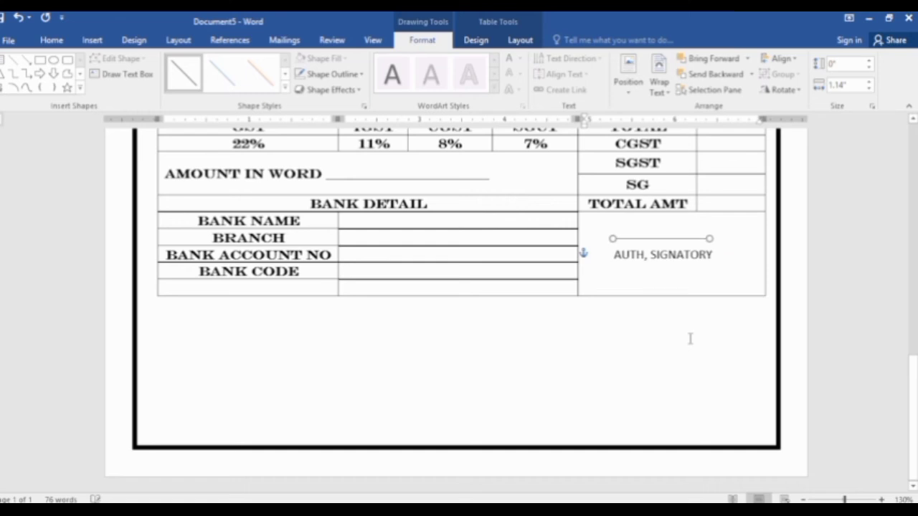
key("ctrl+Up")
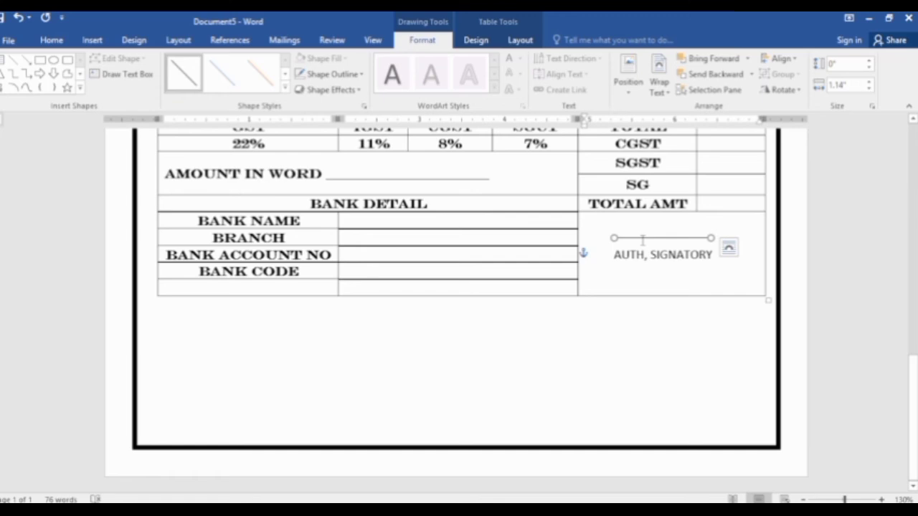
left_click_drag(642, 240, 642, 243)
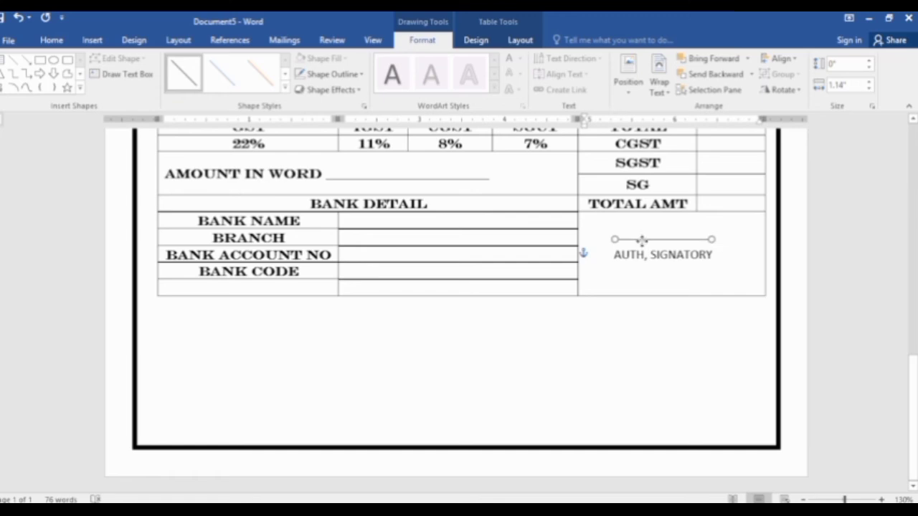
left_click(666, 337)
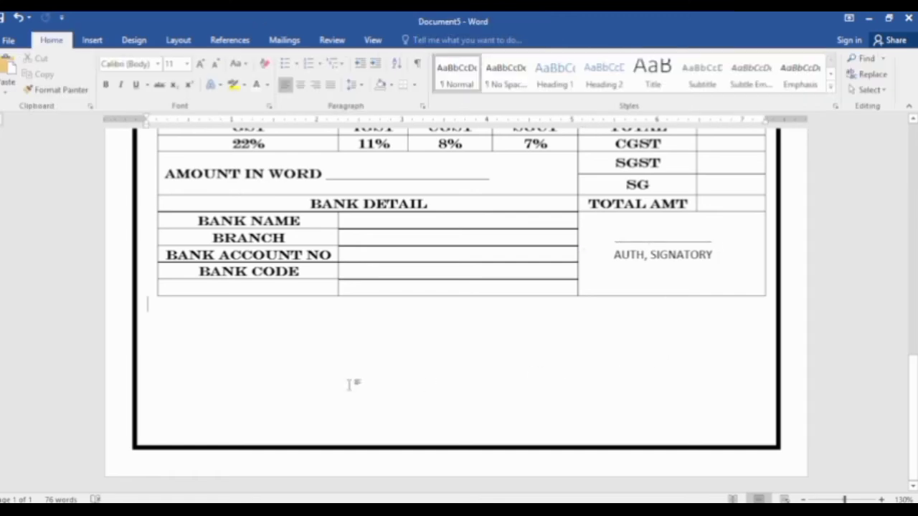
Undo the last change, type 'TERM & CONDITION' and a blank underline, then start a second list item.
key("ctrl+z")
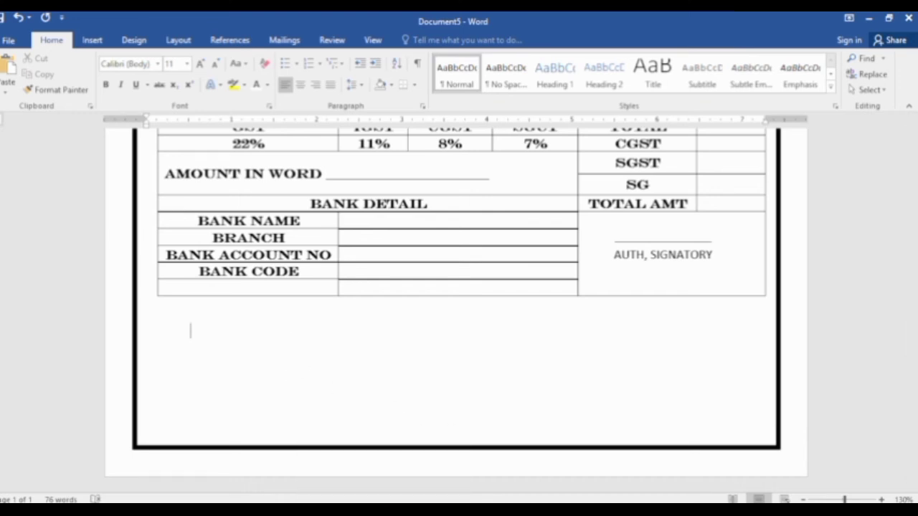
type("T")
type("ERM ")
type("& ")
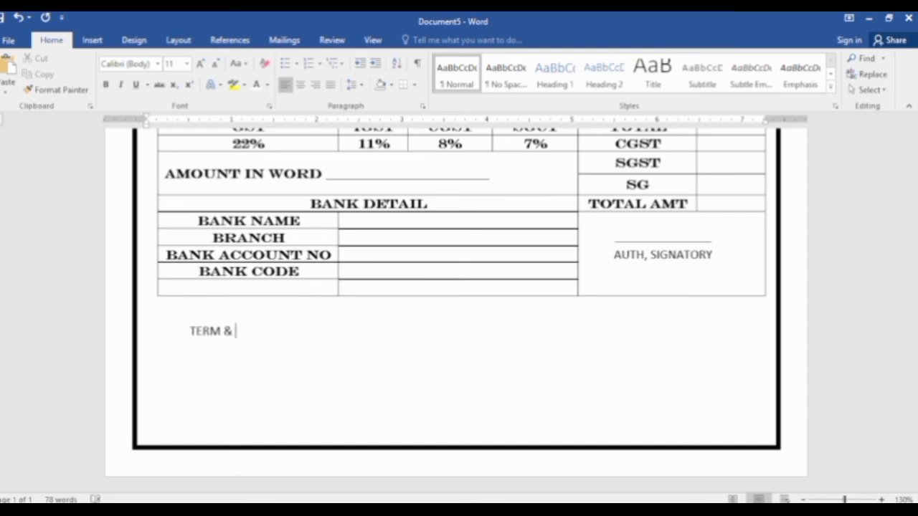
type("CONDIT")
type("IONS")
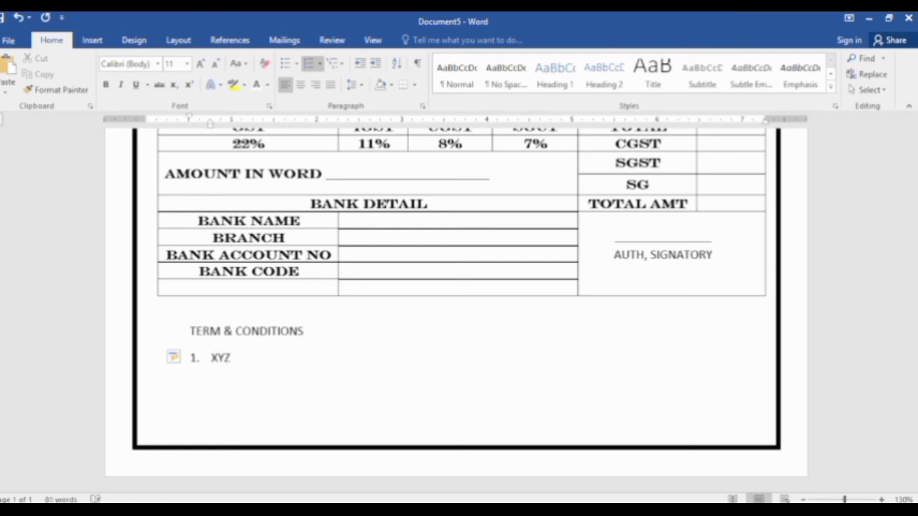
type("_____________")
key("Return")
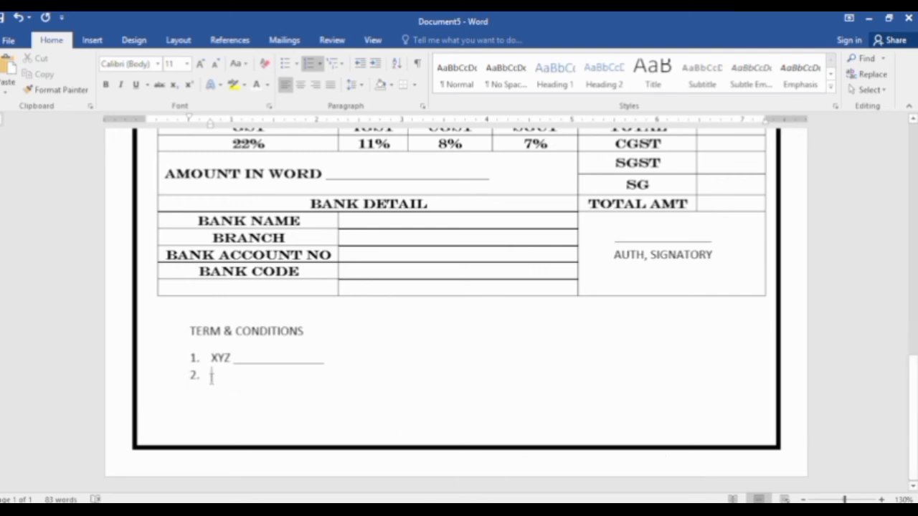
Remove the empty second list number and return to the Tax invoice title and header fields.
key("BackSpace")
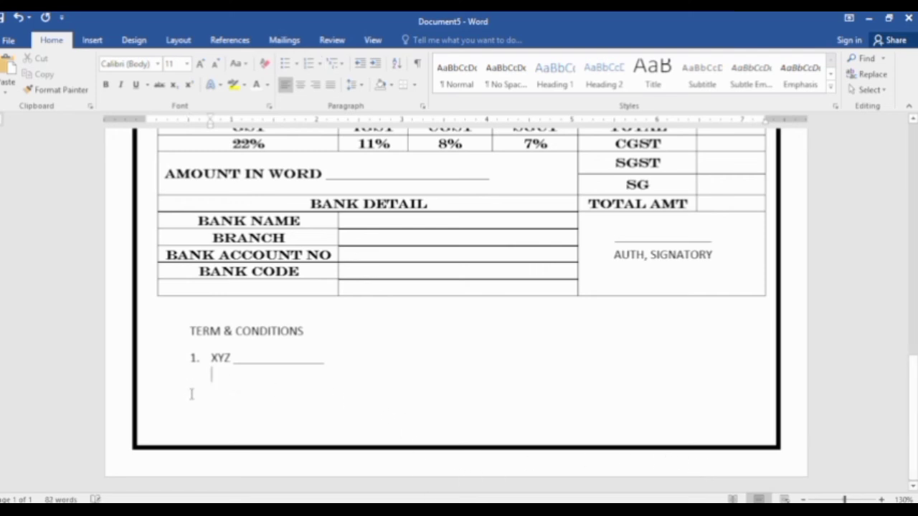
scroll(315, 374, "up", 1)
scroll(313, 373, "up", 2)
scroll(336, 356, "up", 3)
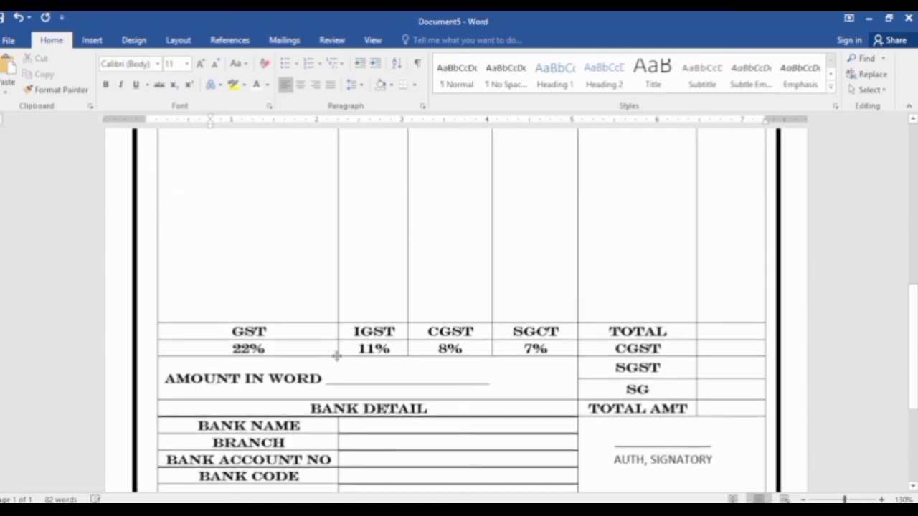
scroll(336, 356, "up", 5)
scroll(338, 352, "up", 3)
scroll(338, 352, "up", 1)
scroll(339, 353, "up", 2)
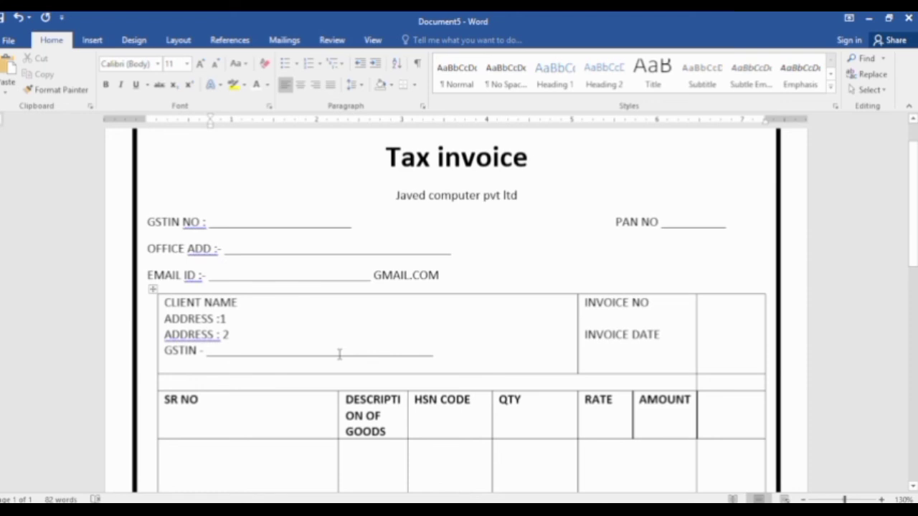
scroll(339, 354, "up", 1)
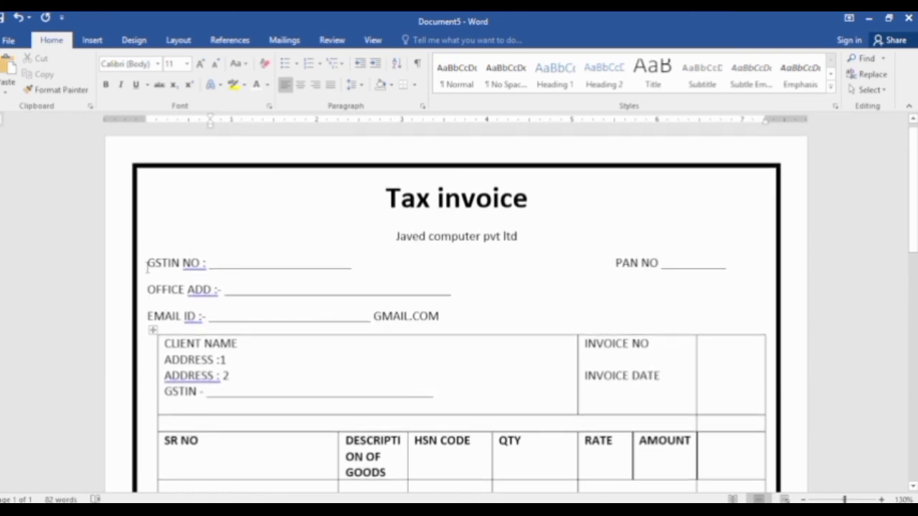
Make the GSTIN NO line bold, trying sizes 12 and 14 before returning it to 11.
left_click_drag(147, 266, 318, 267)
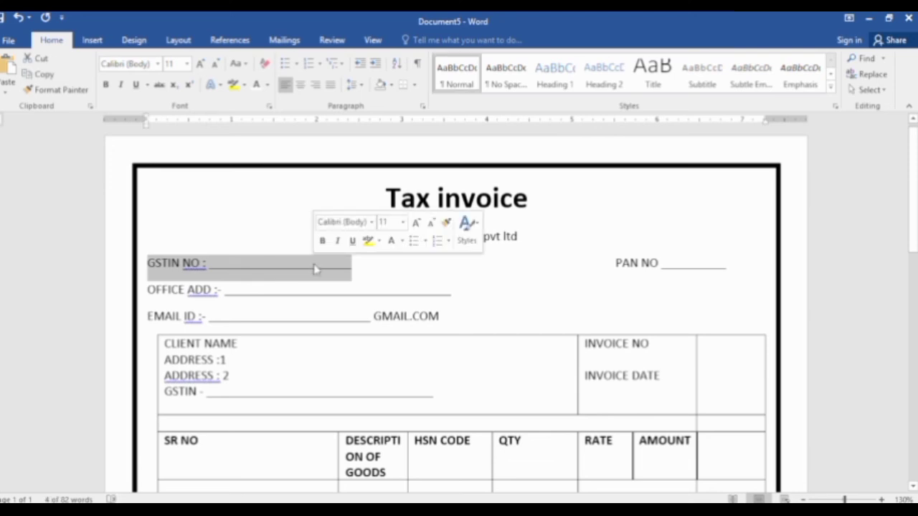
left_click(106, 84)
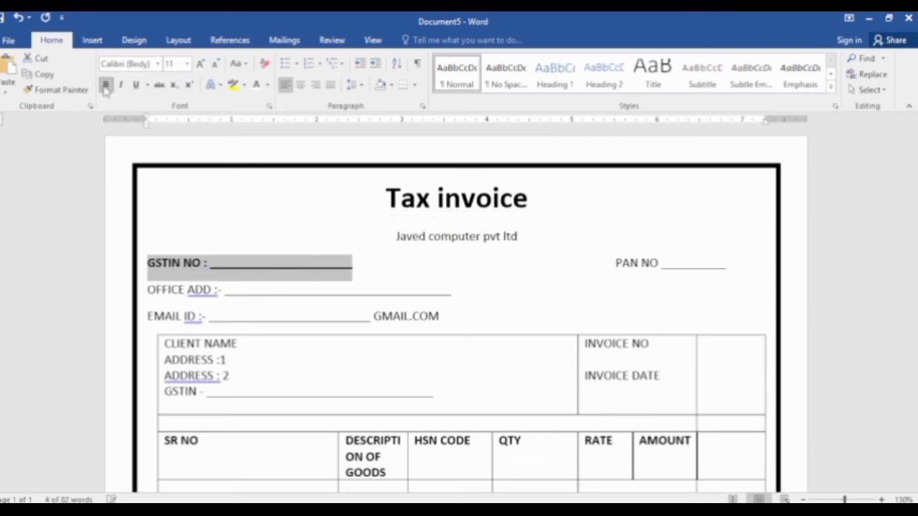
left_click(200, 64)
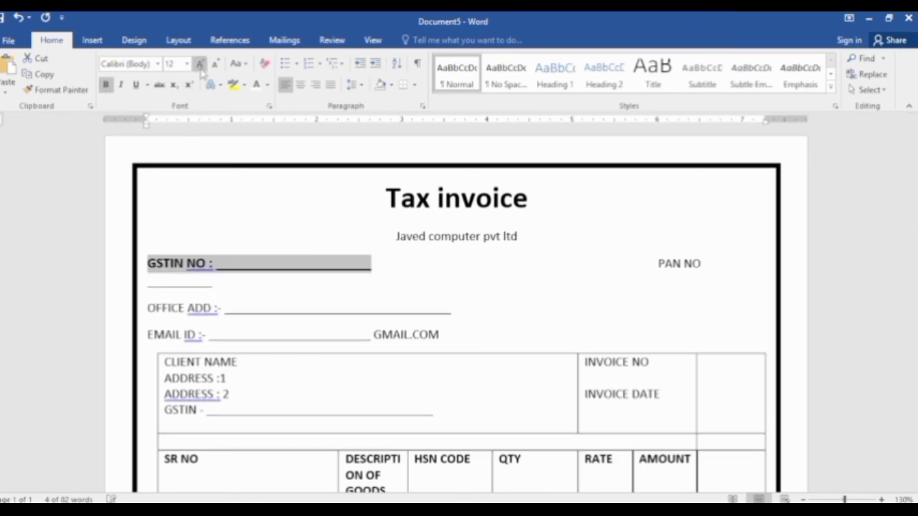
left_click(200, 64)
left_click(214, 66)
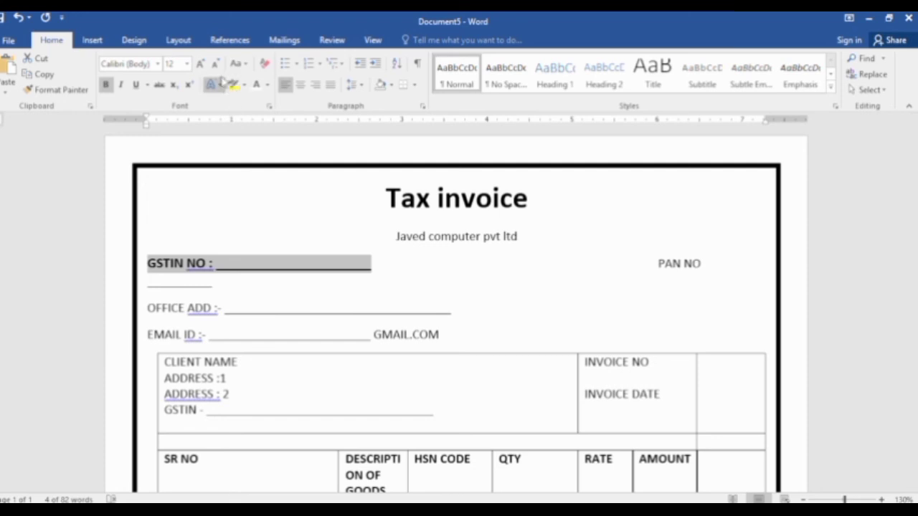
left_click(215, 64)
left_click(380, 263)
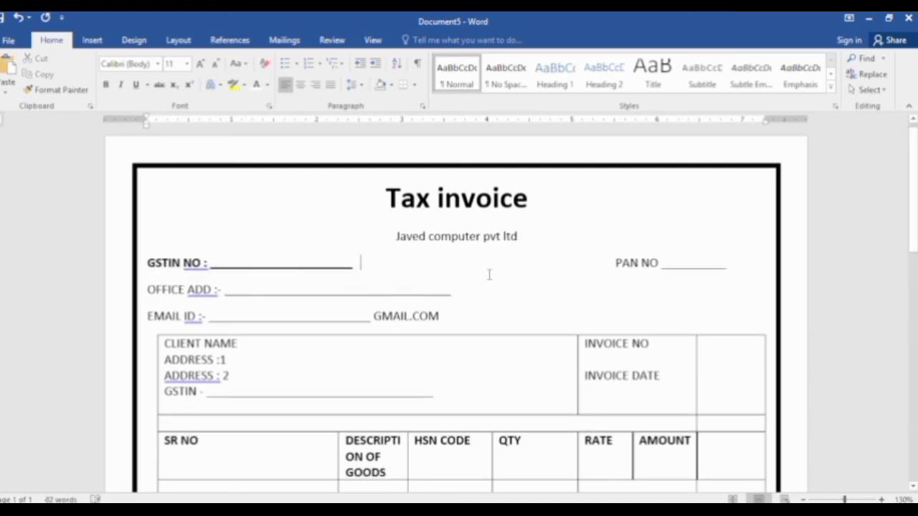
Bold the PAN NO, OFFICE ADD and EMAIL ID header lines.
left_click_drag(593, 260, 672, 263)
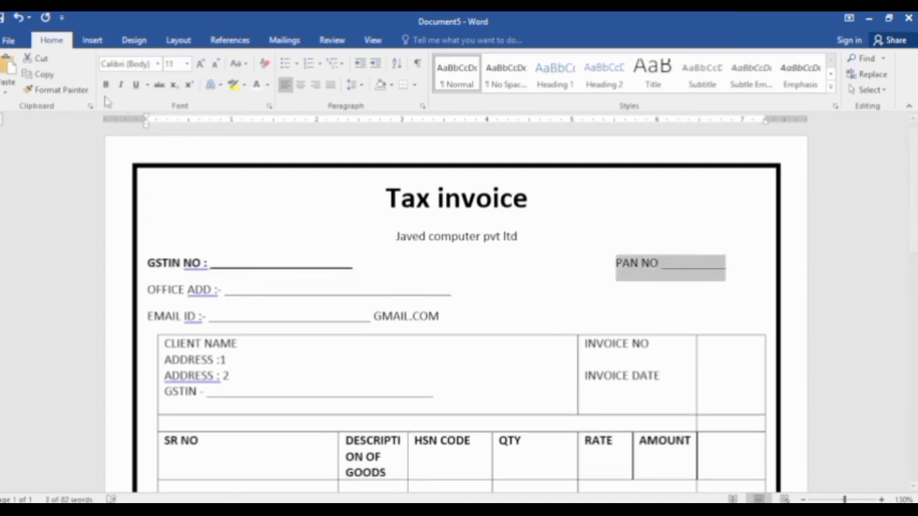
key("ctrl+b")
left_click_drag(145, 289, 446, 319)
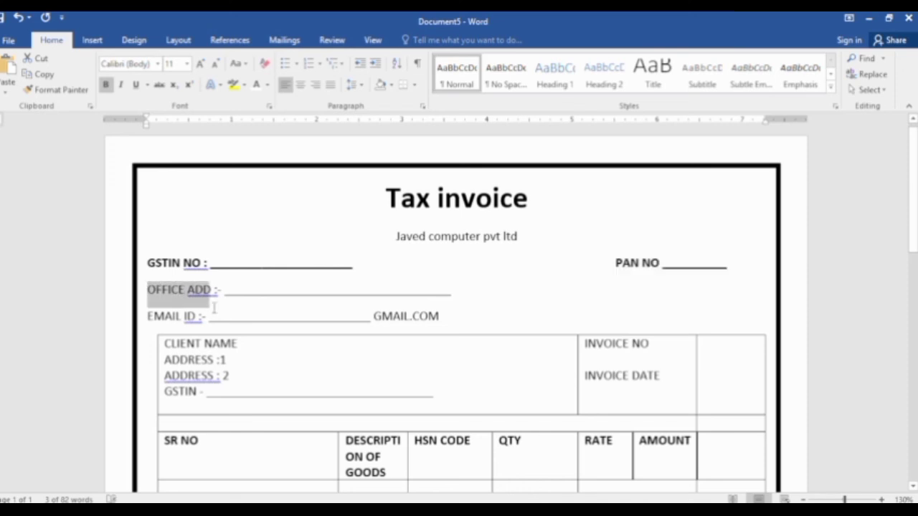
left_click(106, 85)
left_click(539, 305)
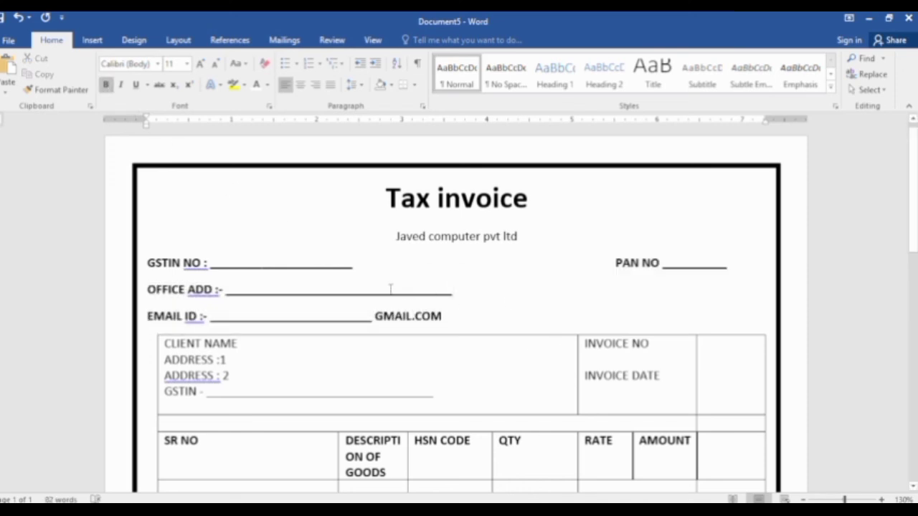
Set the Tax invoice title in the Algerian font.
left_click_drag(386, 188, 500, 193)
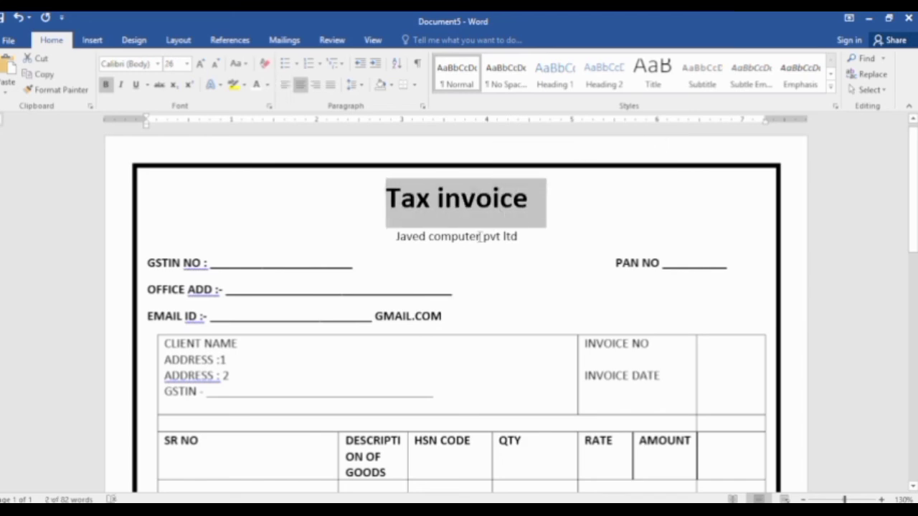
left_click(157, 63)
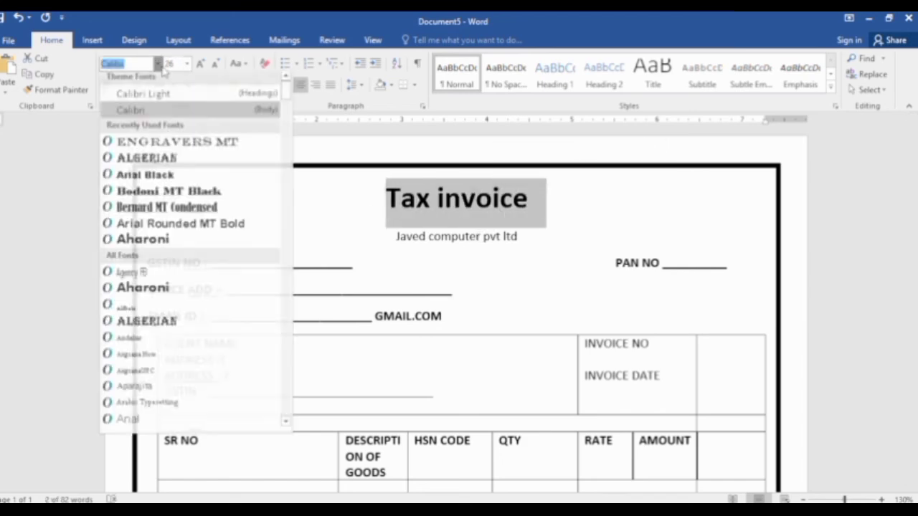
left_click(158, 167)
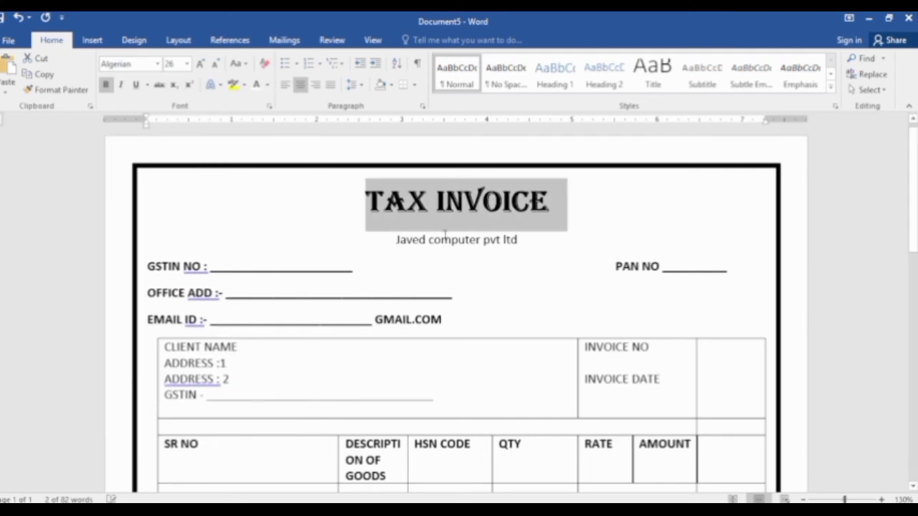
Set the company name line in Arial Black, enlarged to 12 pt.
left_click_drag(519, 239, 396, 239)
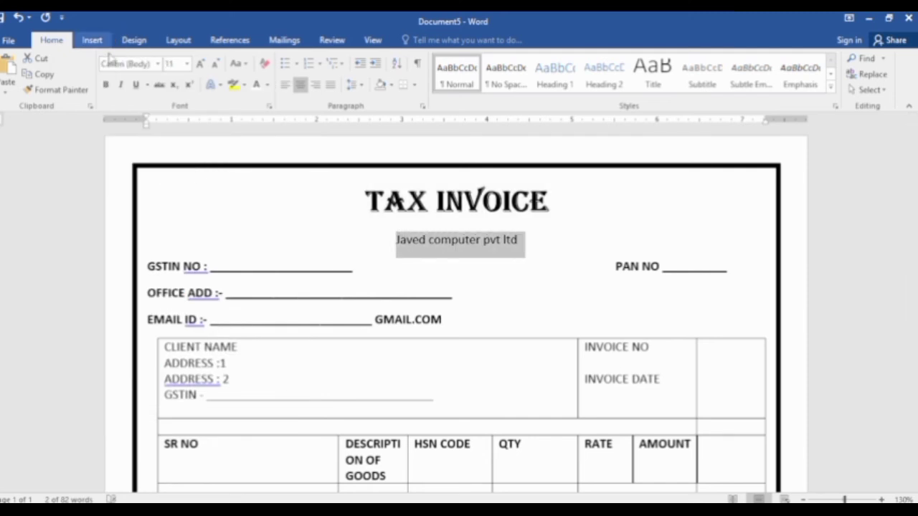
left_click(158, 64)
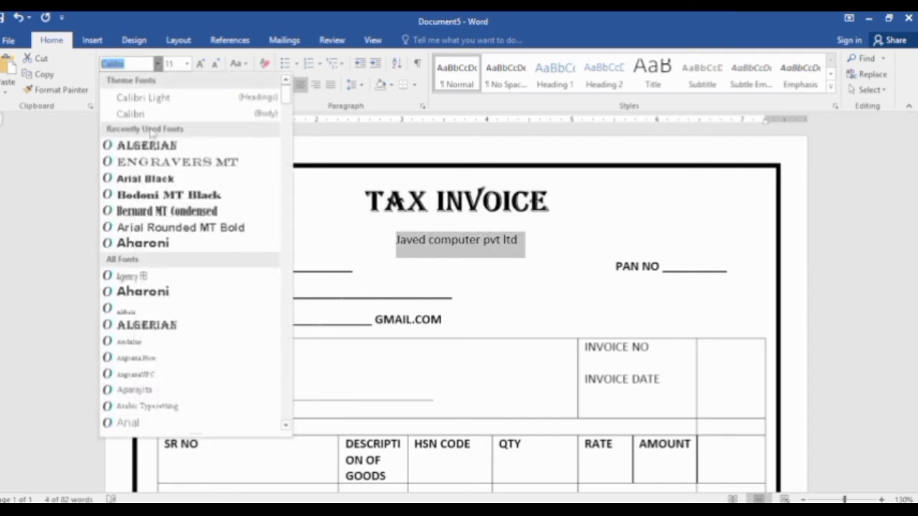
left_click(155, 184)
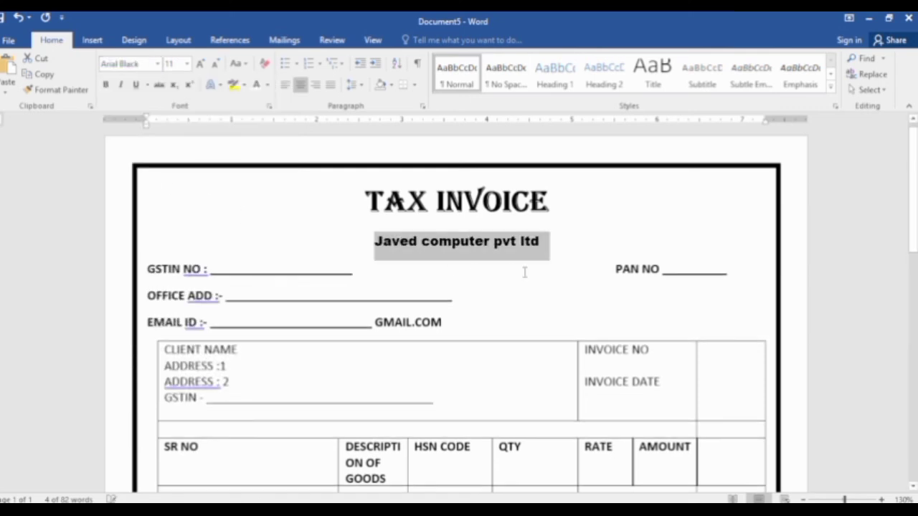
left_click(199, 64)
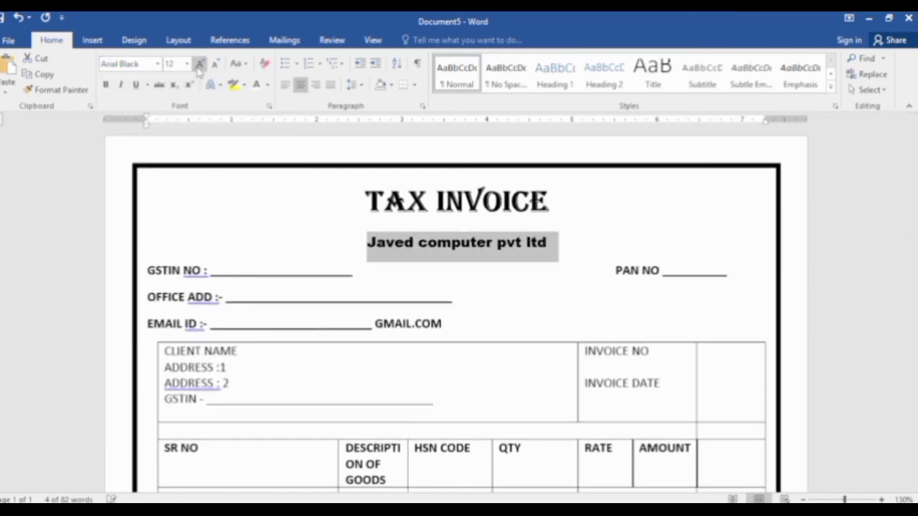
left_click(492, 279)
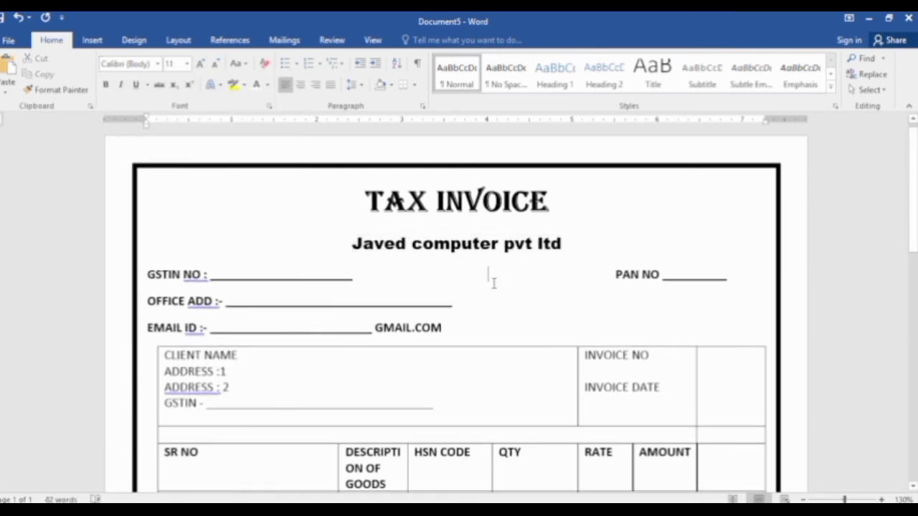
scroll(495, 286, "down", 1)
scroll(381, 319, "down", 3)
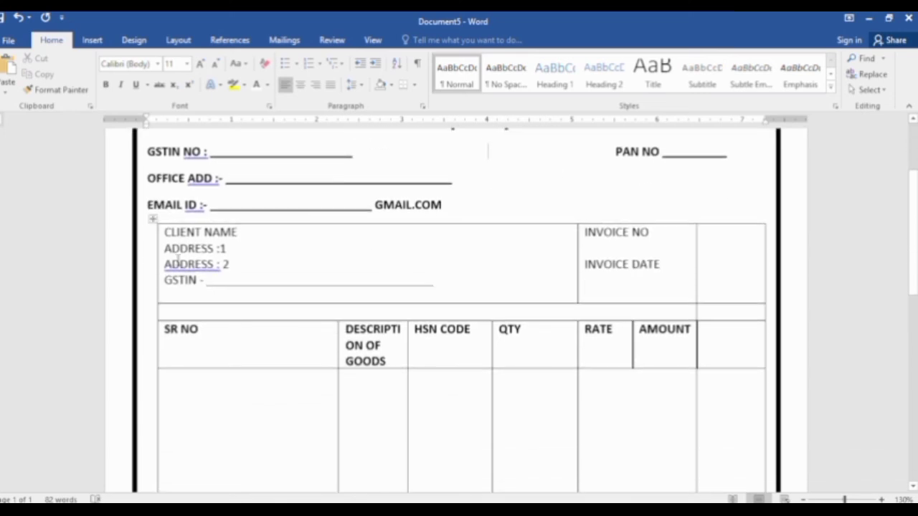
right_click(212, 267)
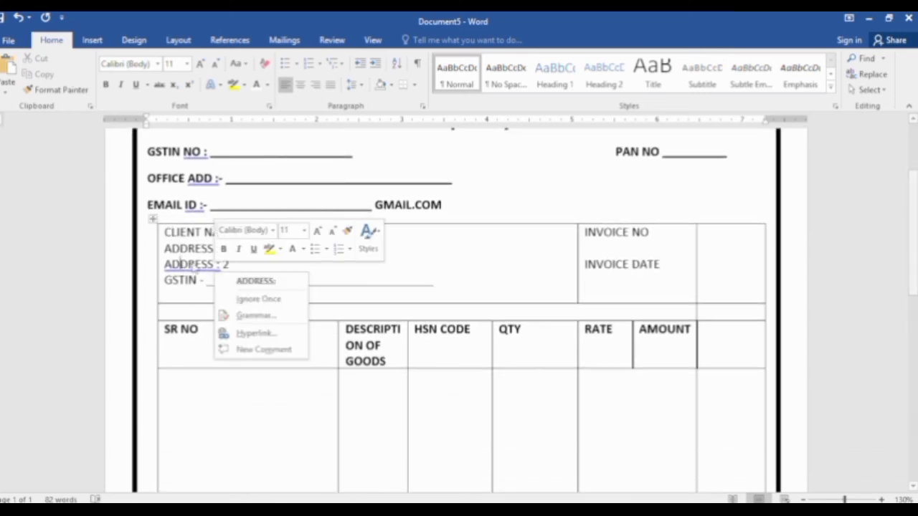
left_click(264, 282)
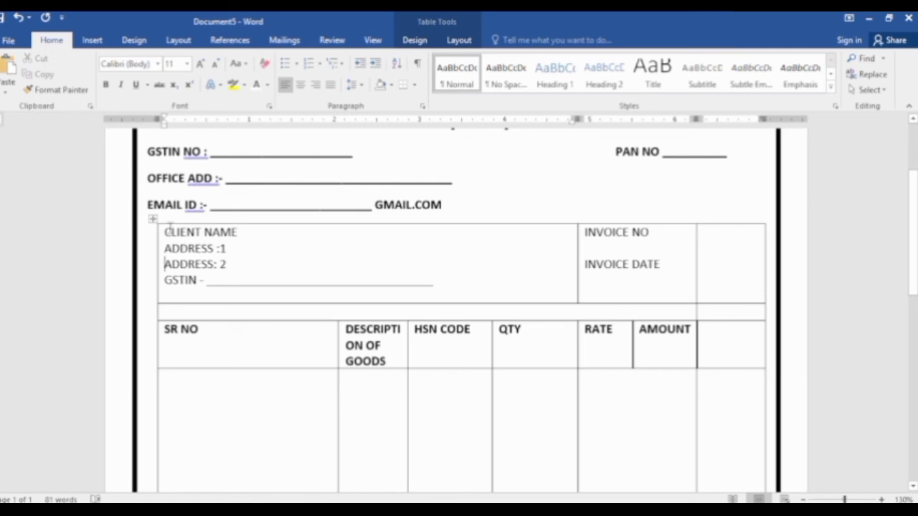
left_click_drag(165, 231, 310, 283)
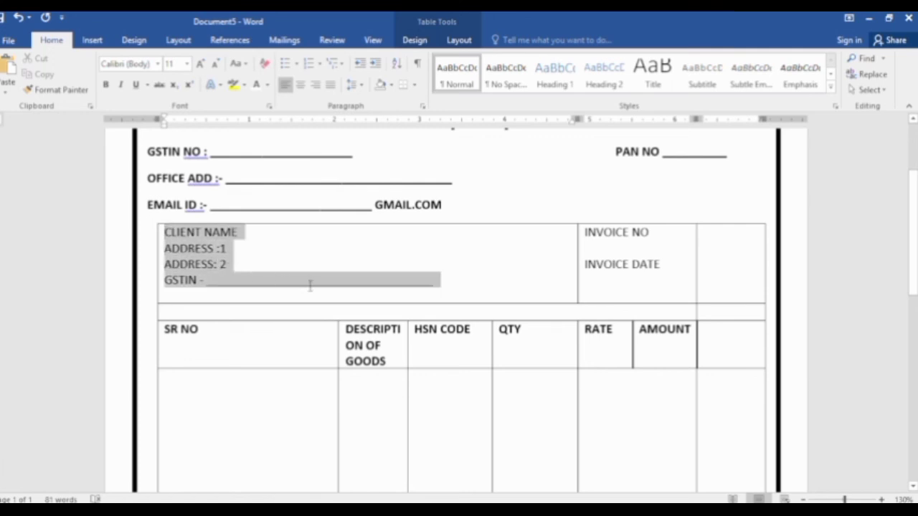
left_click(105, 85)
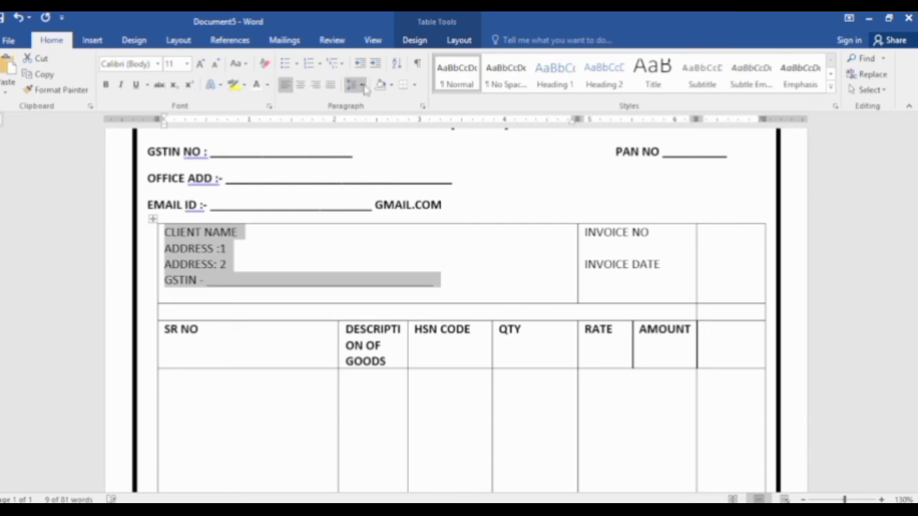
left_click(362, 85)
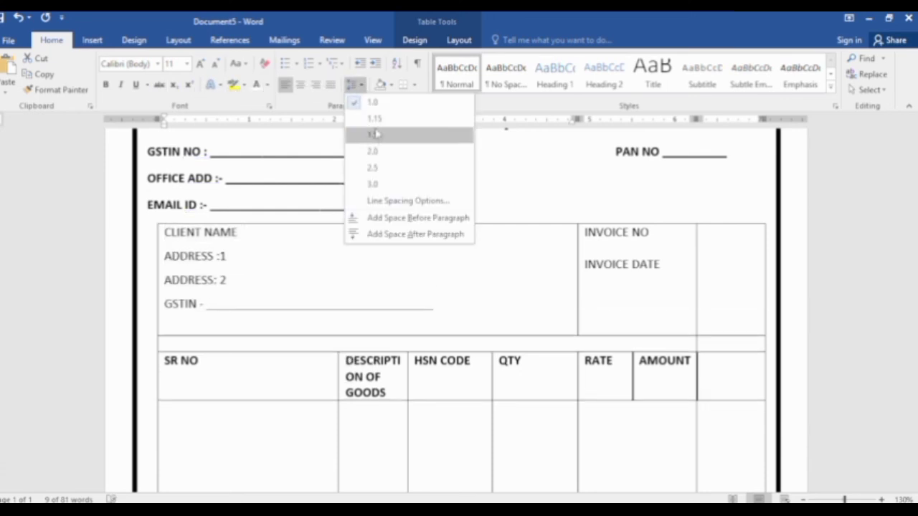
left_click(374, 118)
left_click(331, 257)
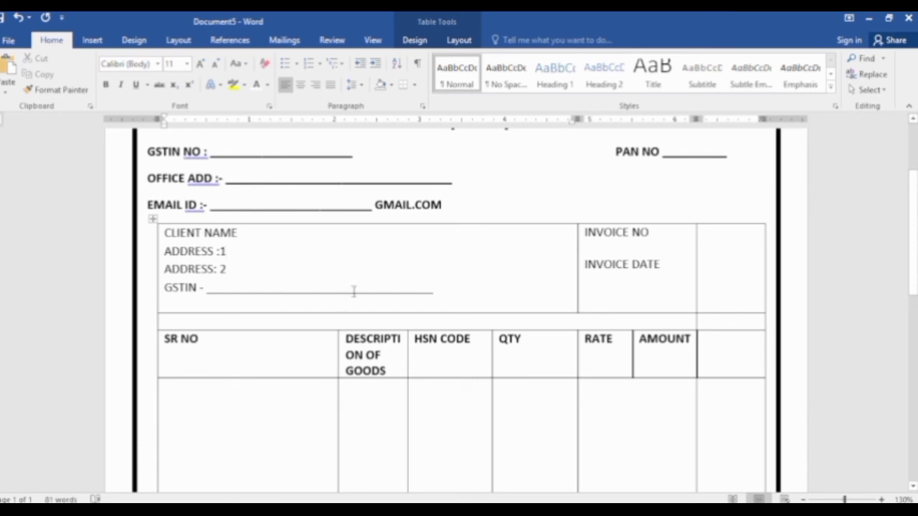
scroll(354, 291, "down", 2)
scroll(352, 291, "down", 2)
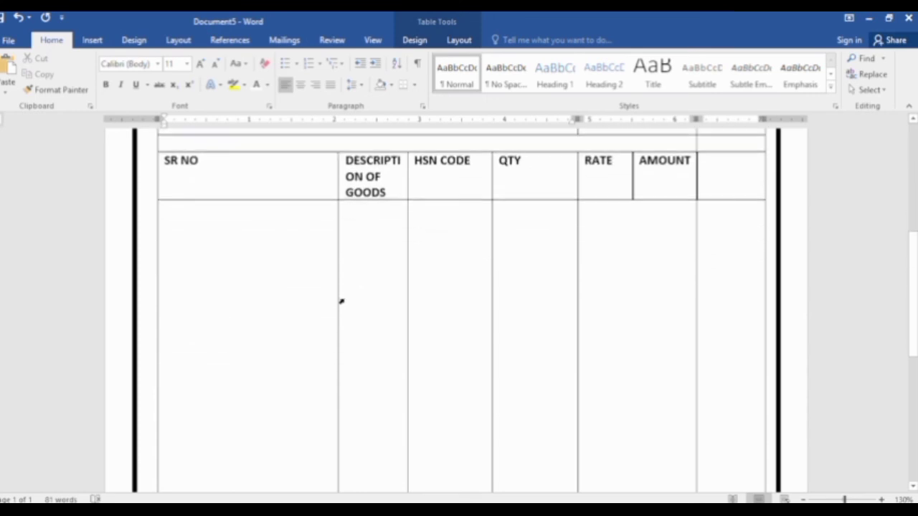
scroll(340, 301, "down", 4)
scroll(342, 301, "down", 4)
scroll(307, 323, "up", 5)
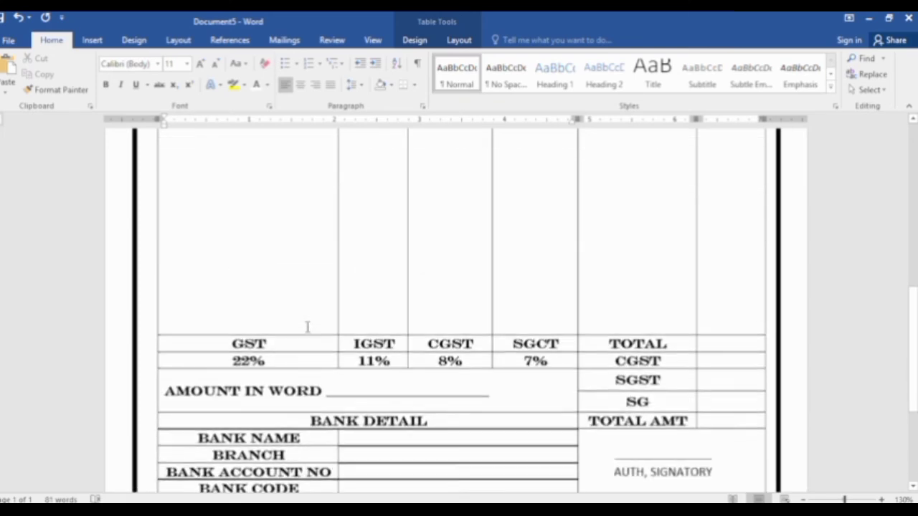
scroll(303, 324, "up", 5)
scroll(231, 285, "up", 3)
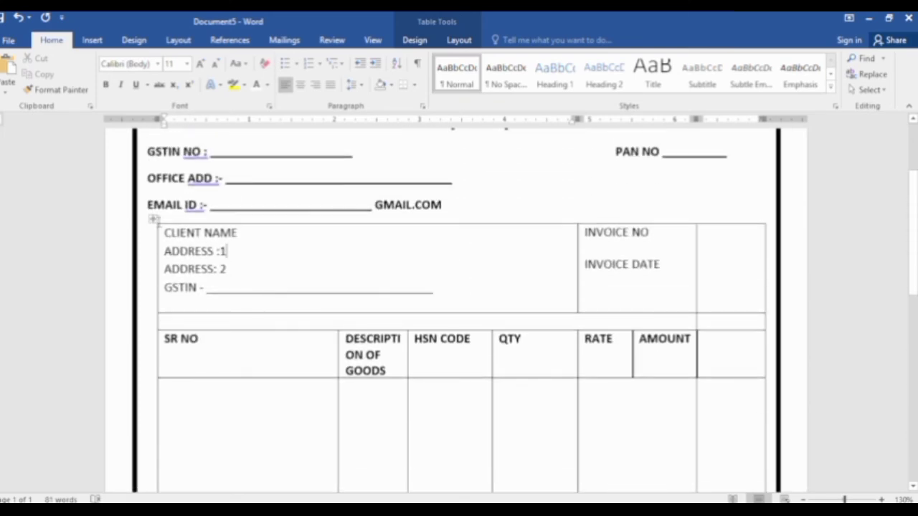
Apply a thick 3 pt solid line as All Borders across the whole invoice table.
left_click(153, 219)
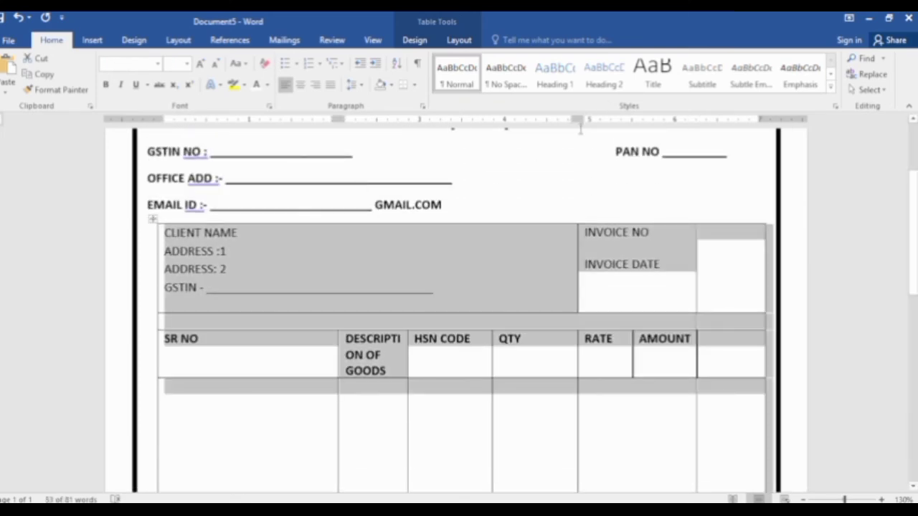
left_click(417, 43)
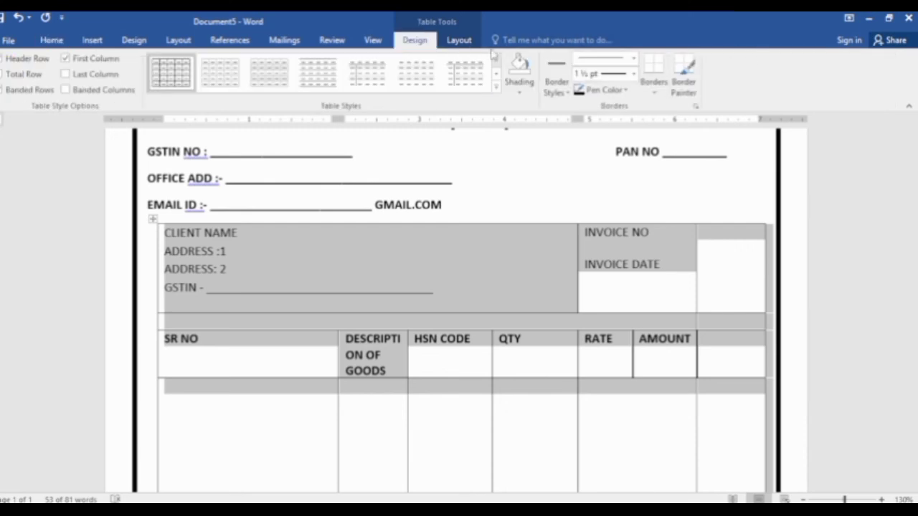
left_click(634, 57)
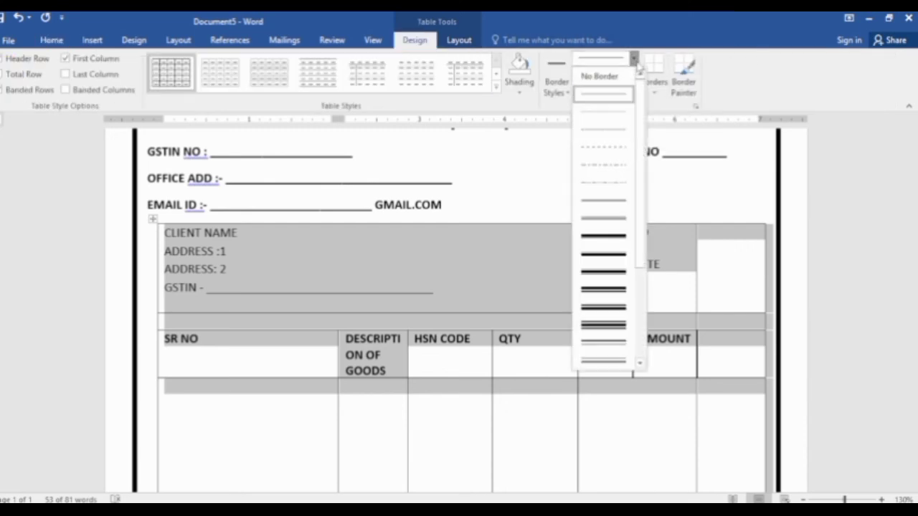
left_click(612, 241)
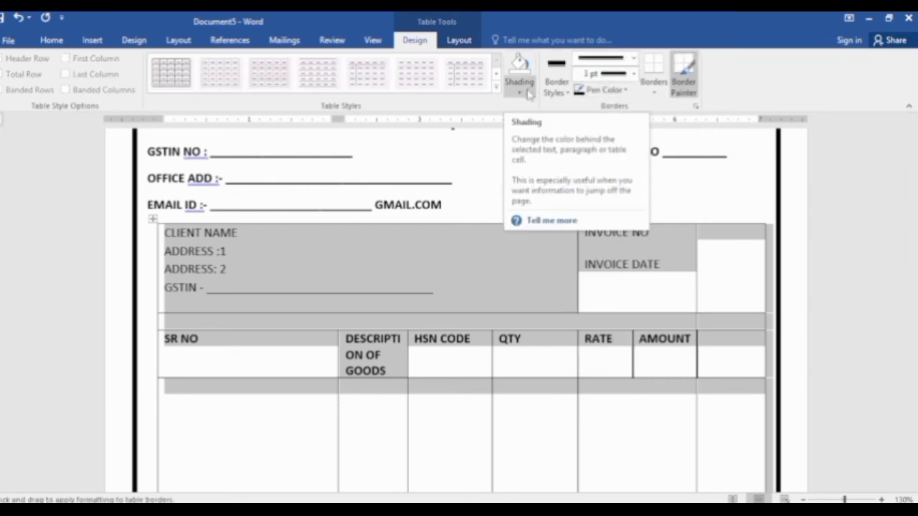
left_click(653, 87)
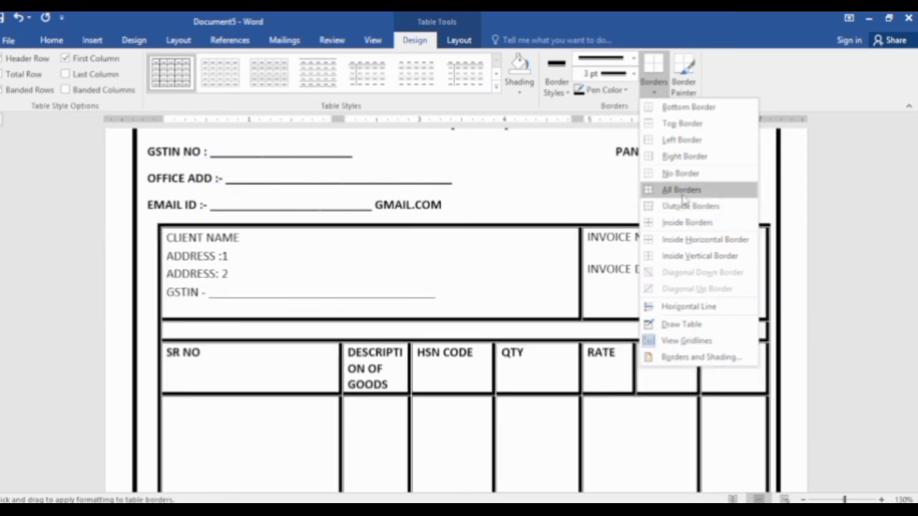
left_click(682, 191)
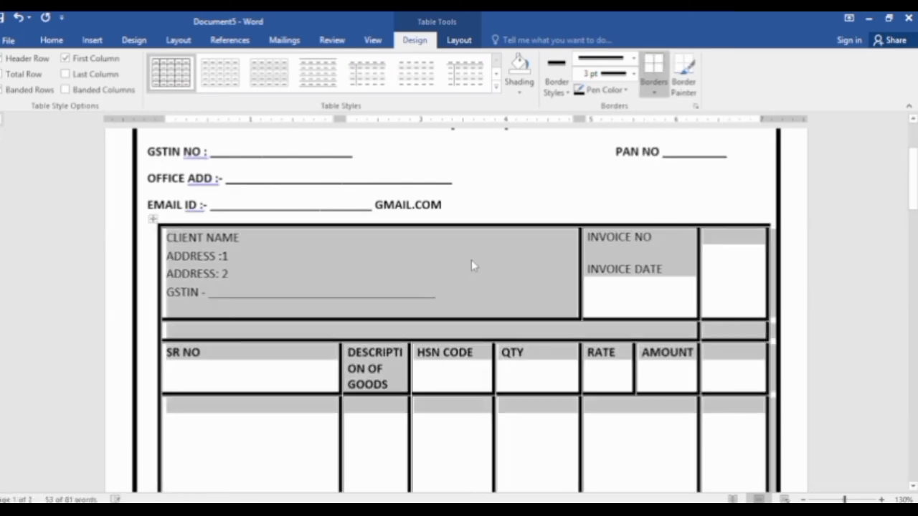
left_click(471, 259)
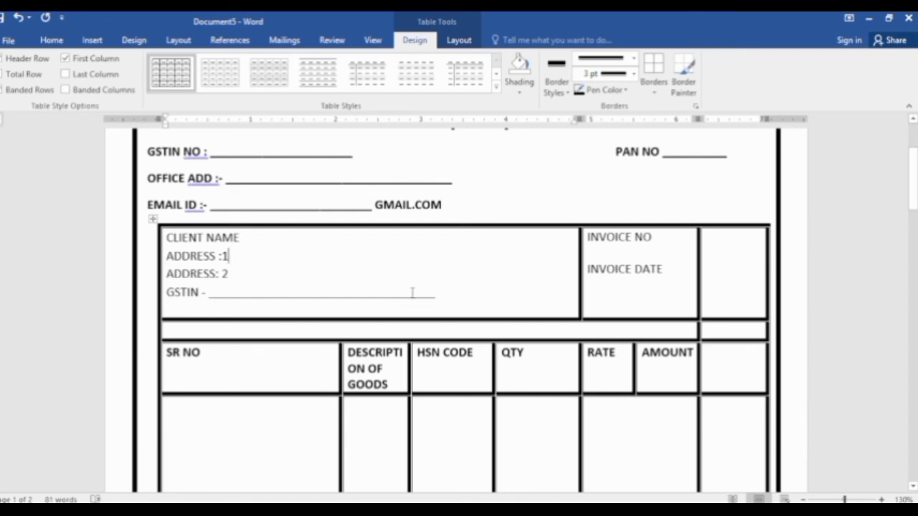
Overwrite the TERM & CONDITIONS text below the table with an XYZ line, then delete it.
scroll(447, 294, "down", 1)
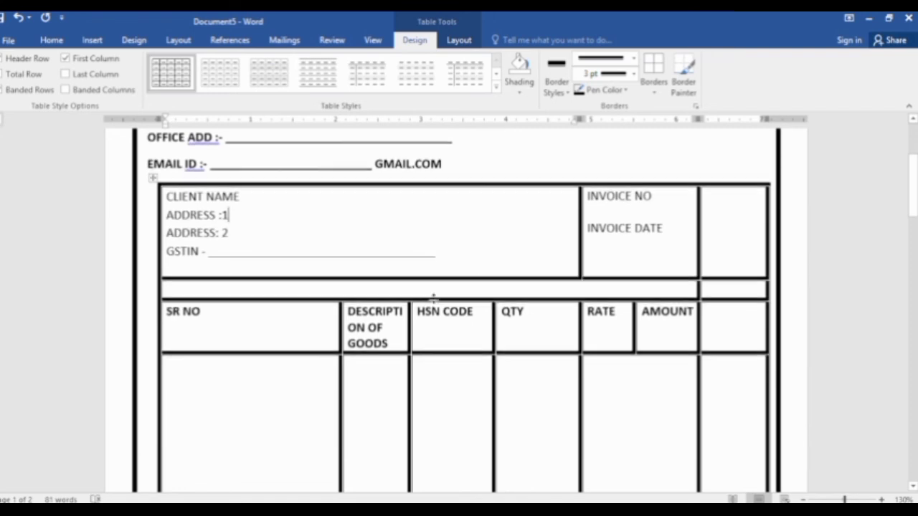
scroll(351, 328, "down", 3)
scroll(351, 328, "down", 5)
scroll(350, 328, "down", 3)
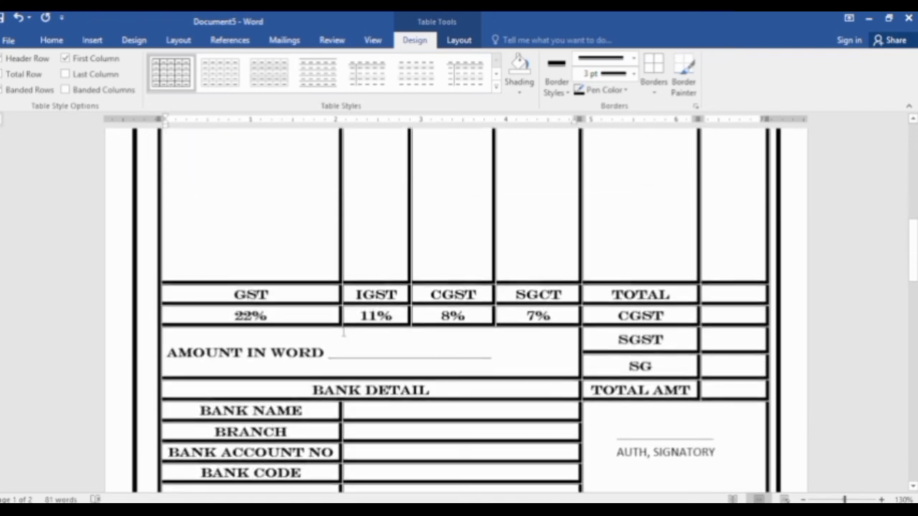
scroll(351, 328, "down", 3)
scroll(422, 328, "down", 3)
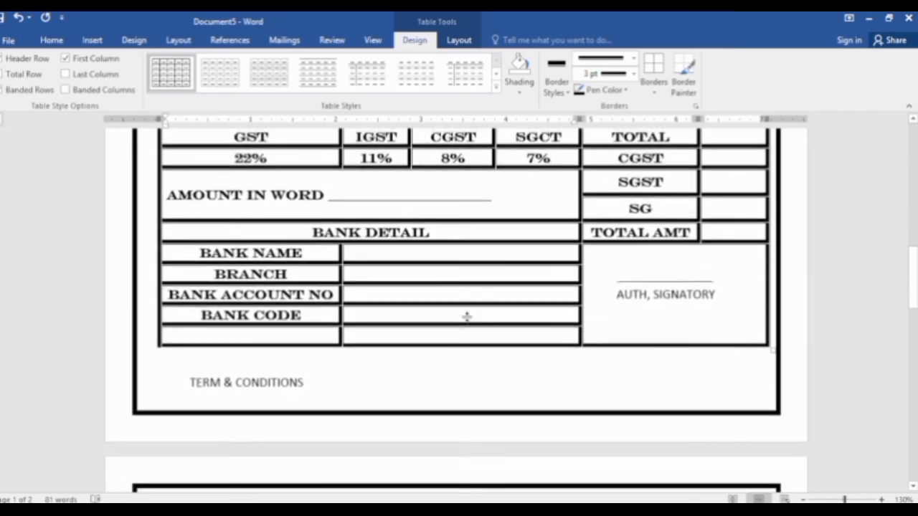
scroll(380, 338, "down", 3)
scroll(380, 342, "up", 7)
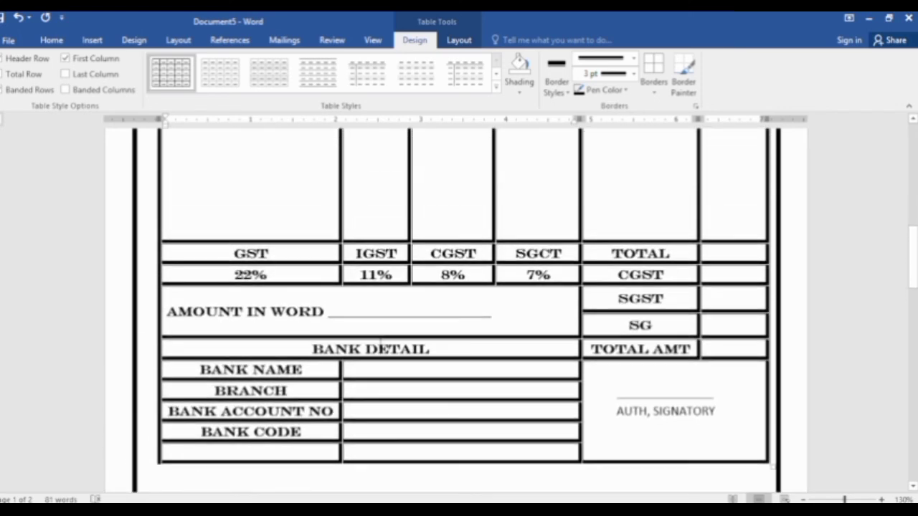
scroll(379, 342, "down", 3)
scroll(364, 342, "up", 2)
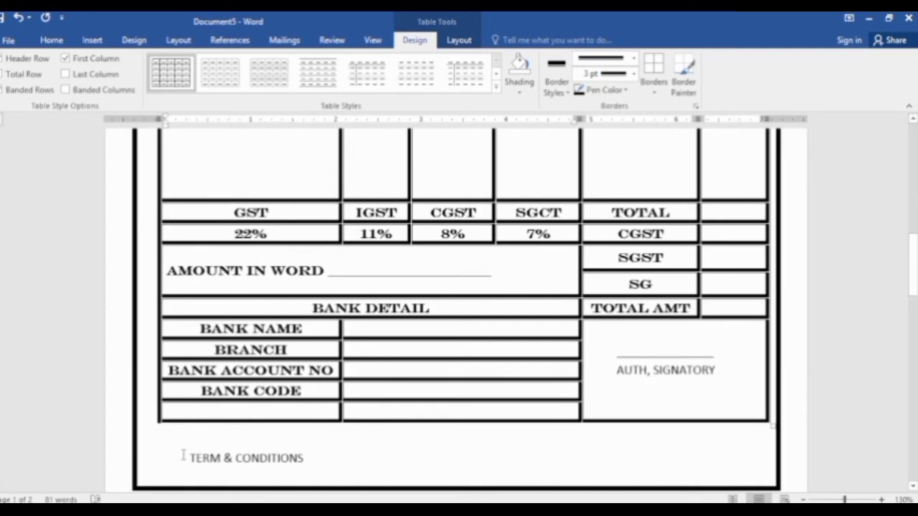
left_click_drag(182, 456, 345, 466)
type("XYZ ______________")
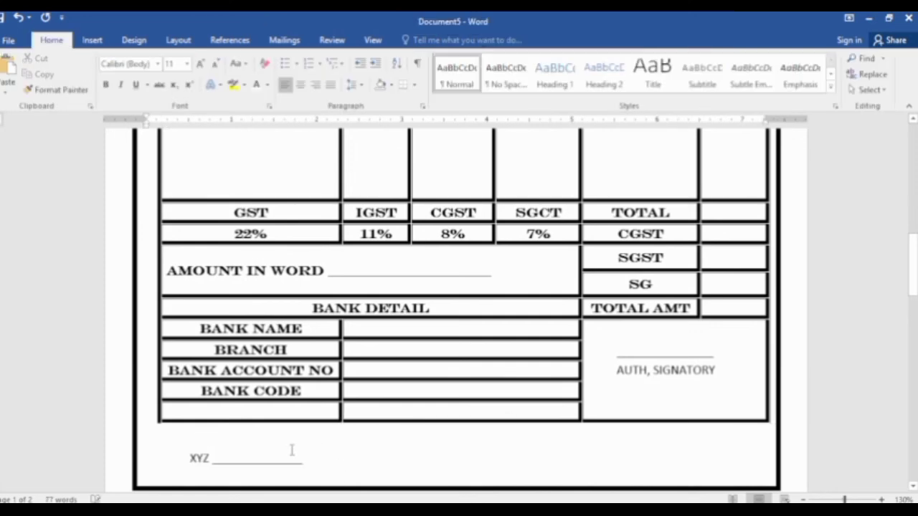
left_click_drag(186, 456, 323, 465)
key("Delete")
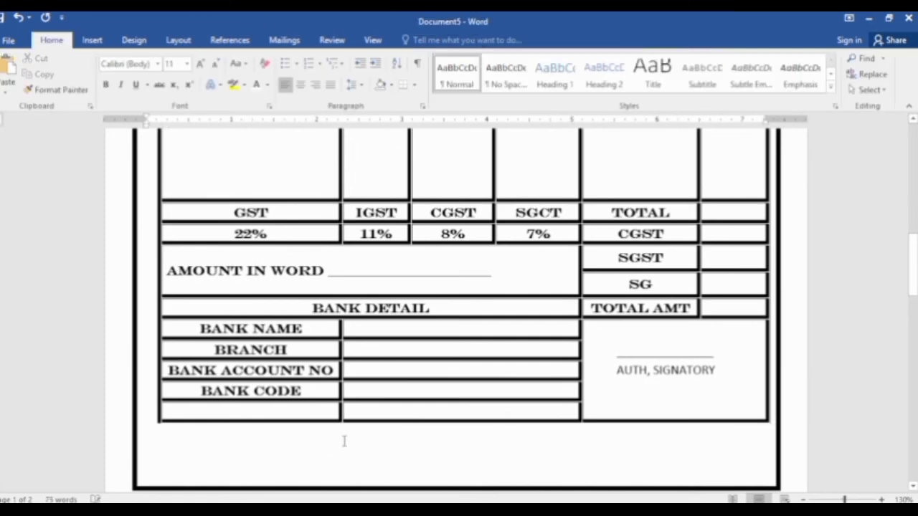
Scroll through the page to review the GST rates, bank detail and signatory rows.
scroll(342, 438, "up", 3)
scroll(373, 344, "up", 2)
scroll(387, 289, "up", 5)
scroll(402, 287, "up", 3)
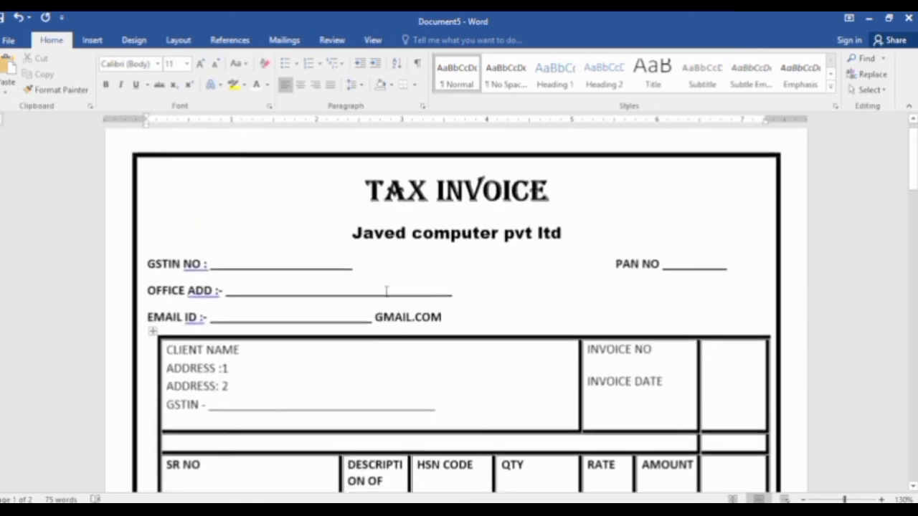
scroll(539, 254, "down", 1)
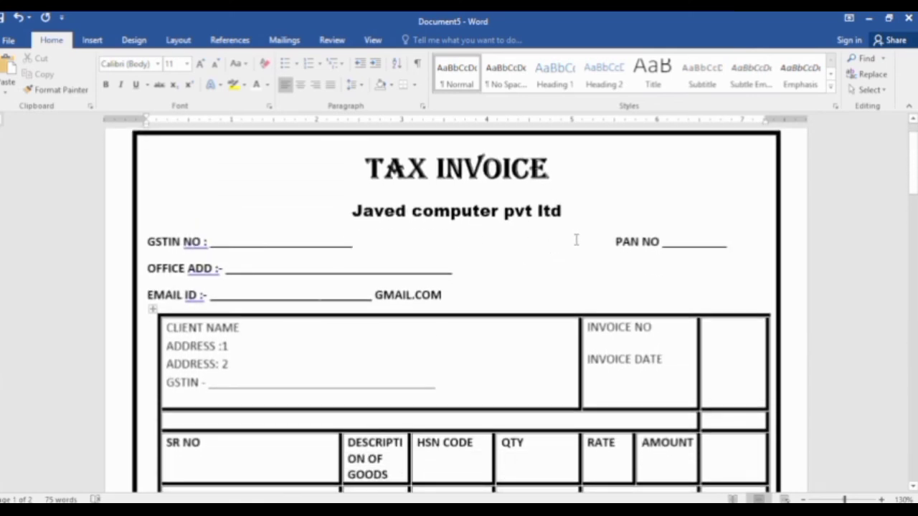
scroll(576, 241, "down", 1)
scroll(551, 264, "down", 1)
scroll(545, 268, "down", 1)
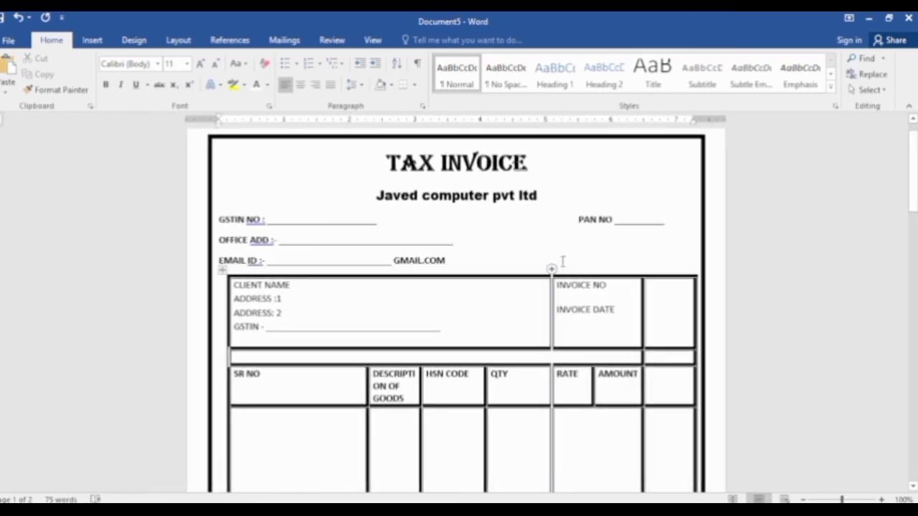
scroll(414, 283, "down", 1)
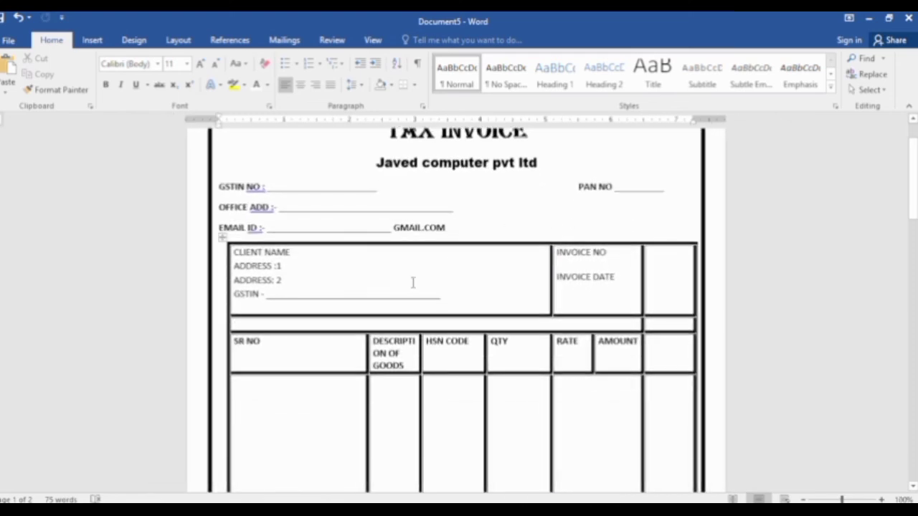
scroll(474, 266, "down", 2)
scroll(482, 287, "down", 2)
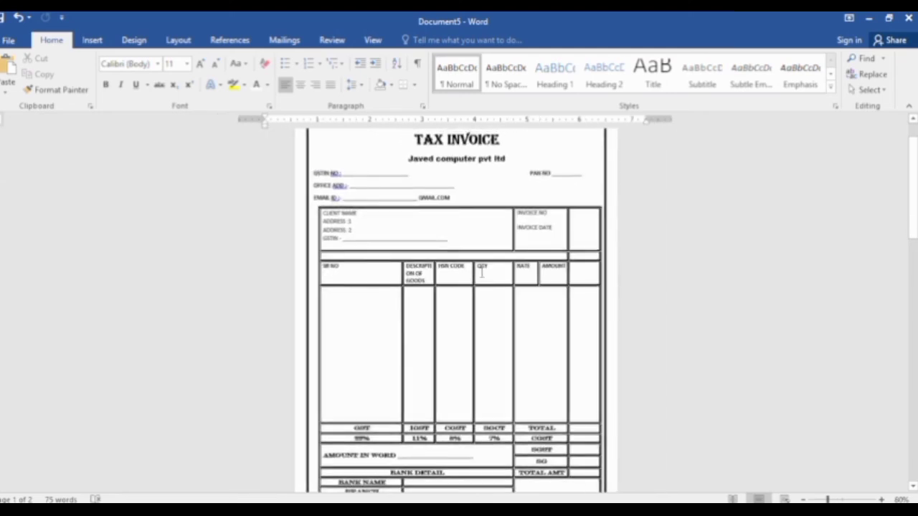
scroll(490, 317, "down", 1)
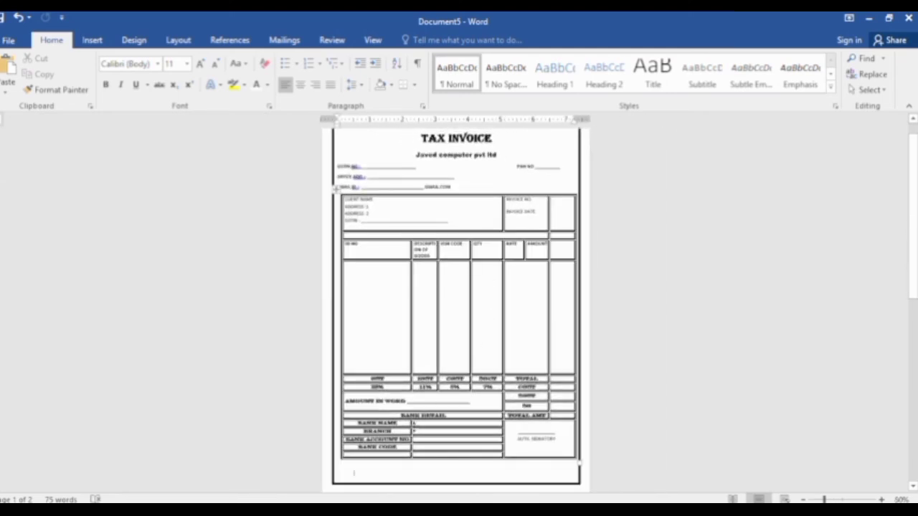
scroll(353, 472, "up", 2)
scroll(394, 414, "up", 1)
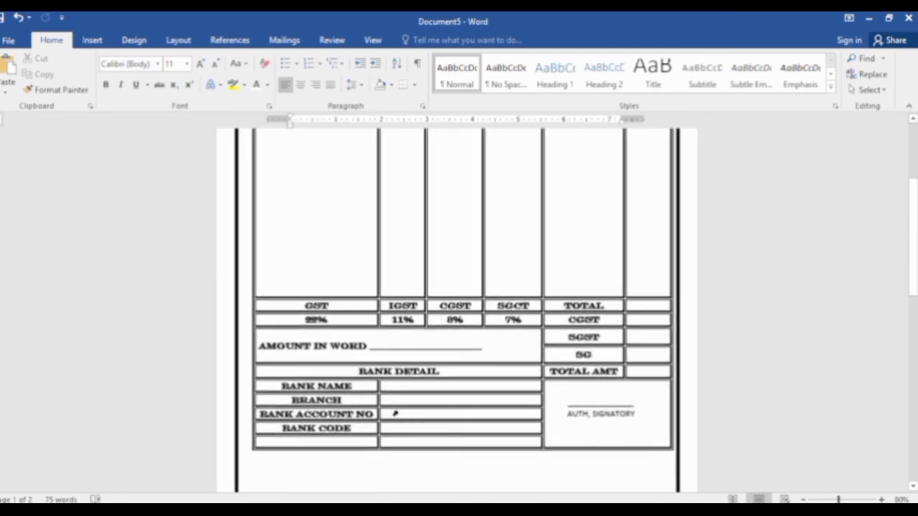
Remove bold from the BANK NAME through BANK CODE label cells.
left_click_drag(280, 385, 316, 429)
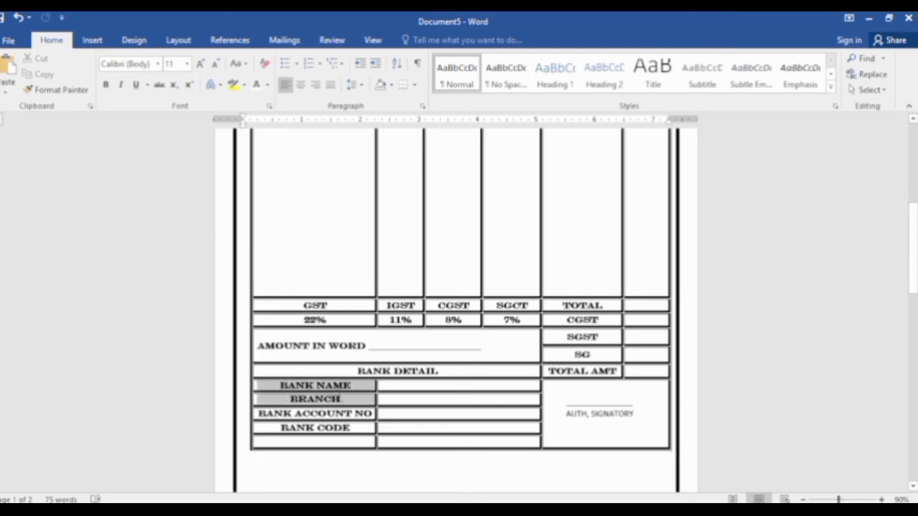
left_click(106, 85)
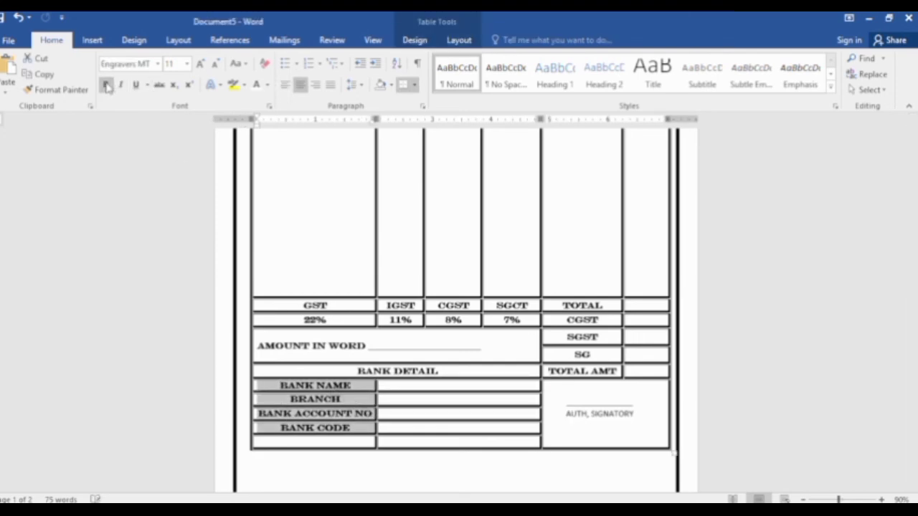
left_click(441, 389)
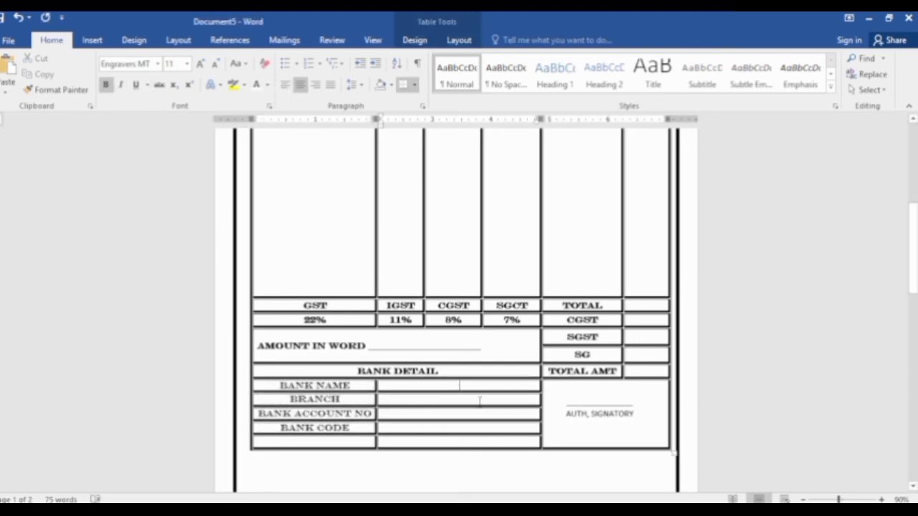
Clear the table's borders and reapply All Borders with a thin ½ pt single line.
scroll(425, 388, "up", 3)
scroll(412, 371, "up", 3)
scroll(395, 359, "up", 1)
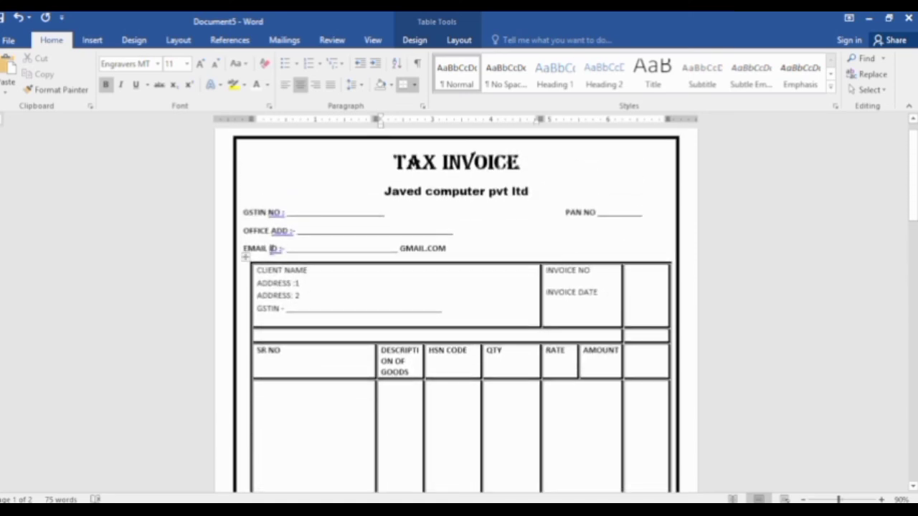
left_click(246, 256)
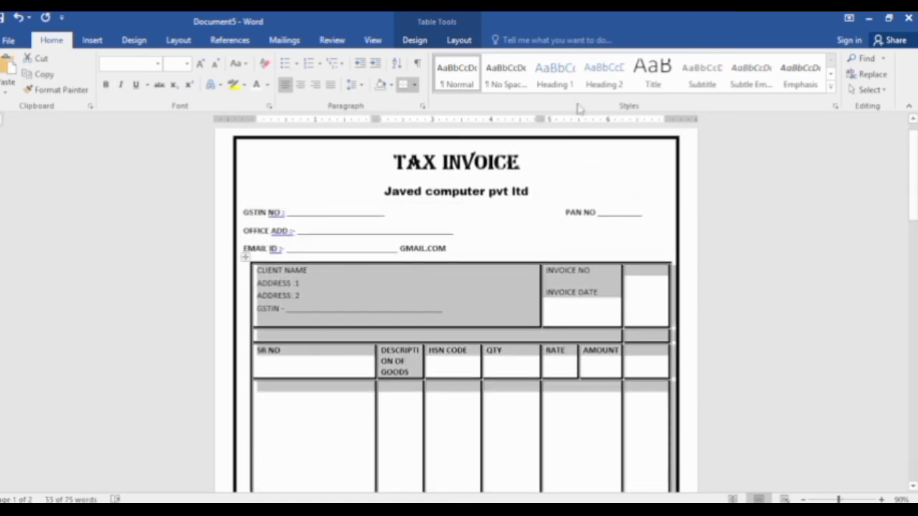
left_click(407, 45)
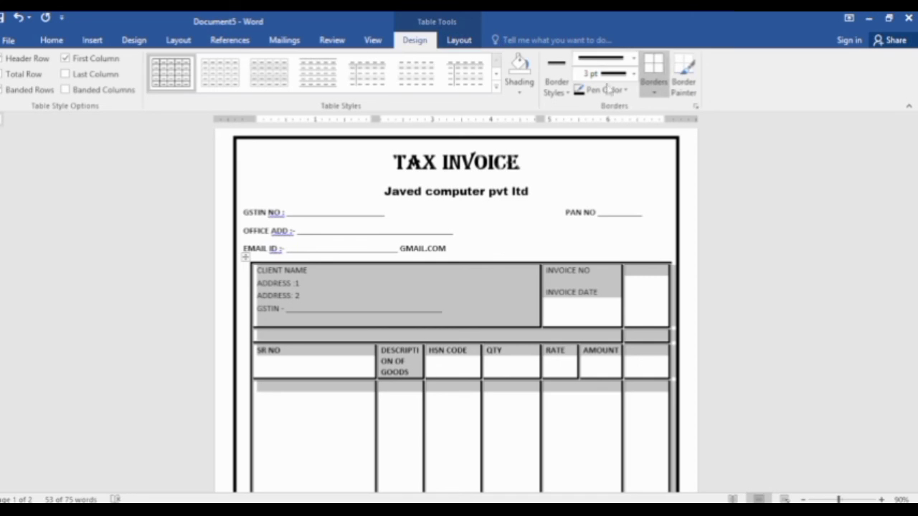
left_click(634, 58)
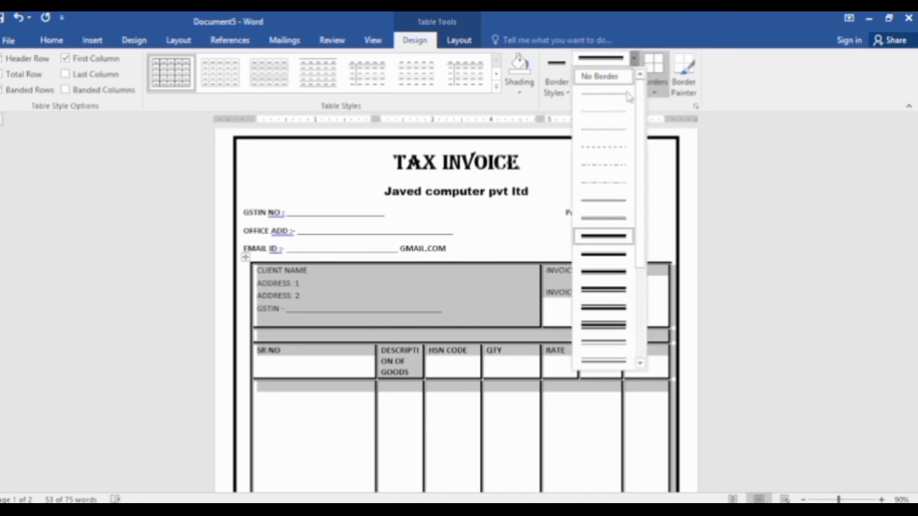
left_click(603, 217)
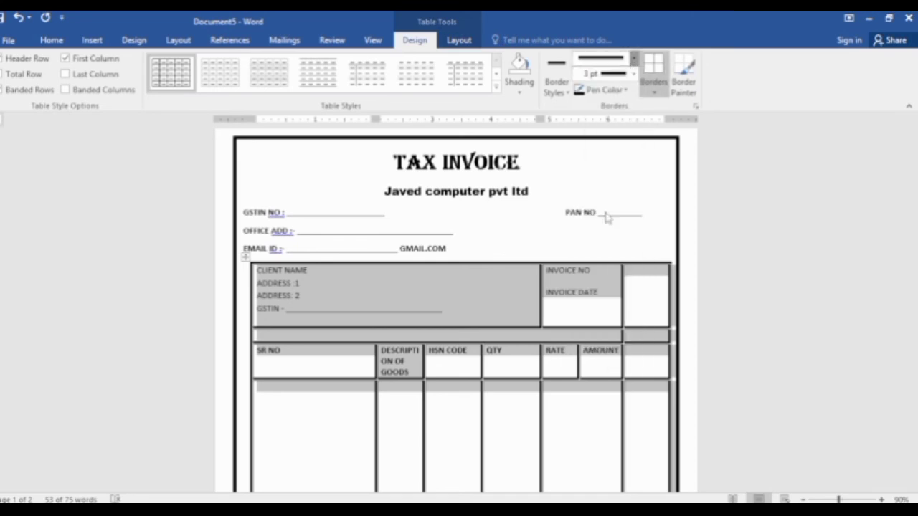
left_click(653, 92)
left_click(680, 173)
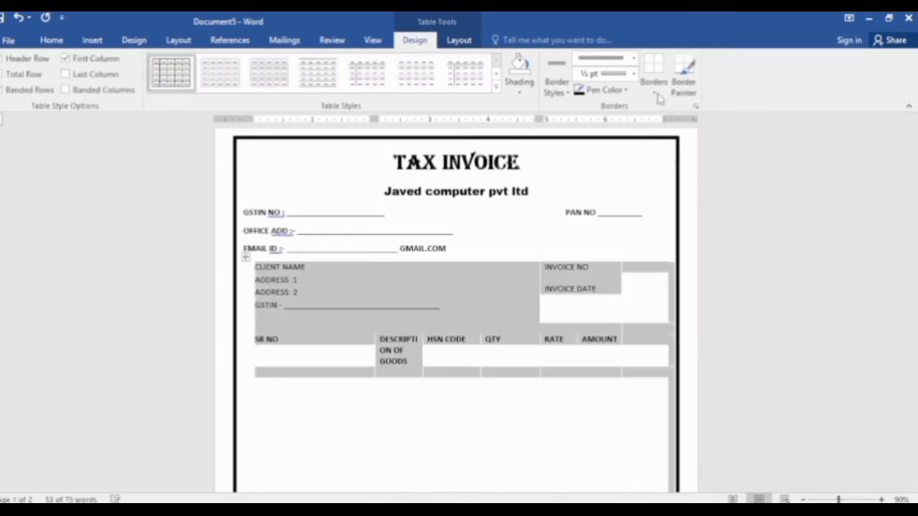
left_click(654, 92)
left_click(681, 193)
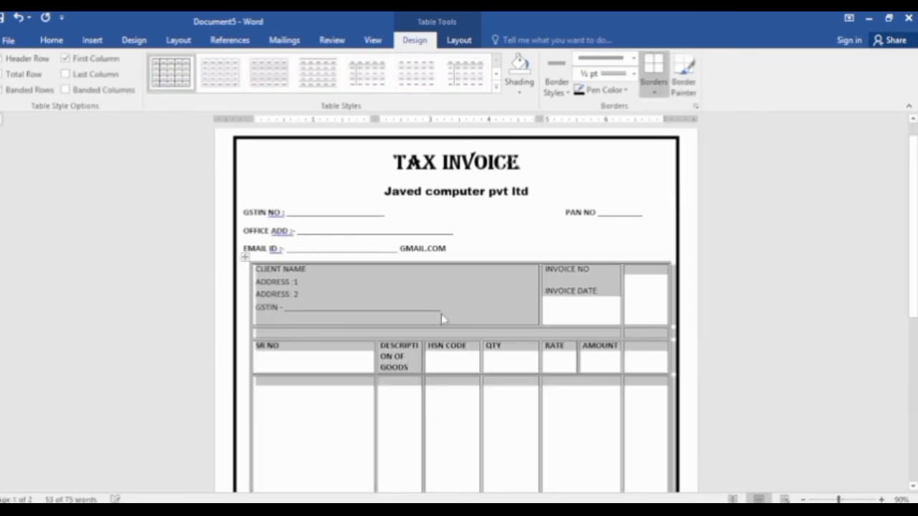
left_click(467, 290)
scroll(431, 308, "down", 2)
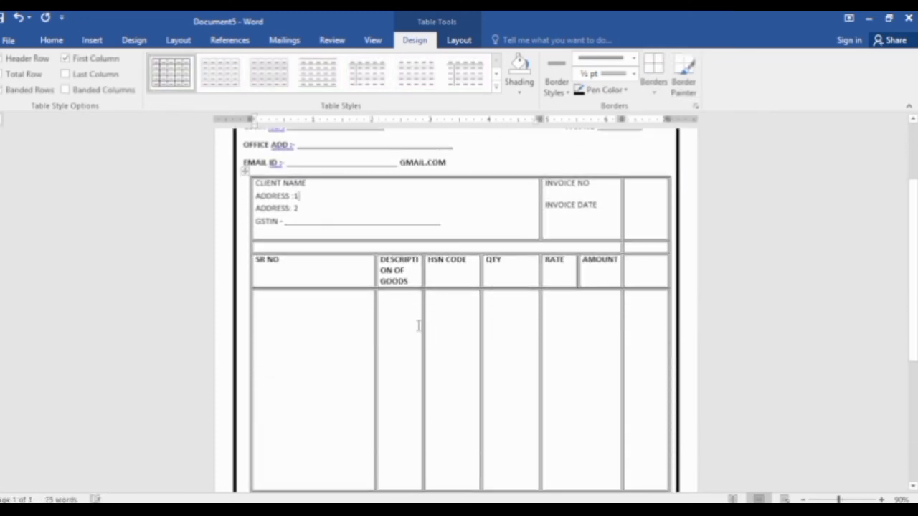
Select the GST, totals and amount-in-words cells and view the Home formatting options.
scroll(422, 293, "down", 2)
scroll(422, 301, "down", 2)
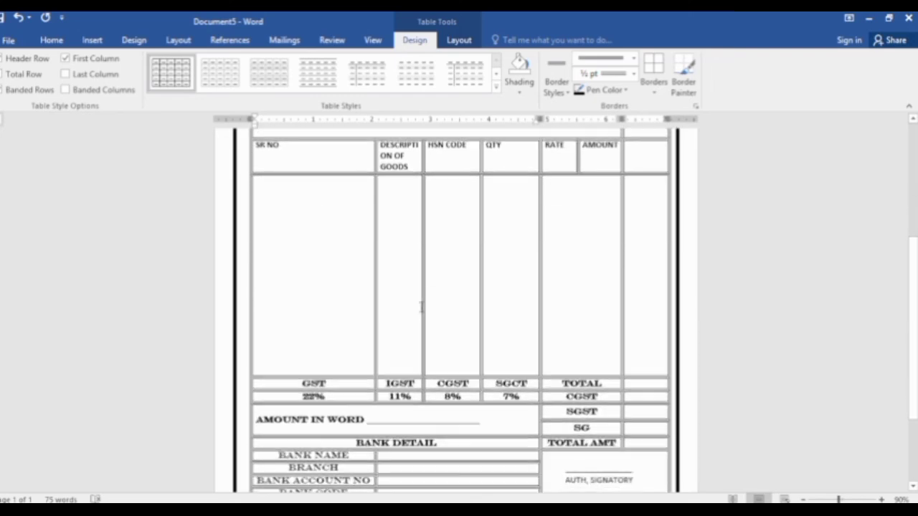
scroll(431, 318, "down", 1)
scroll(430, 318, "down", 2)
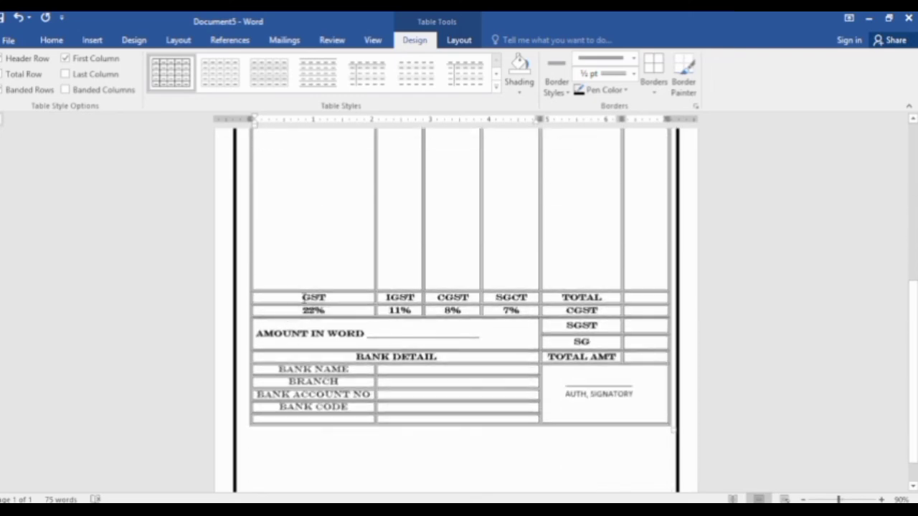
mouse_move(303, 297)
left_mouse_down()
mouse_move(587, 324)
mouse_move(595, 352)
left_mouse_up()
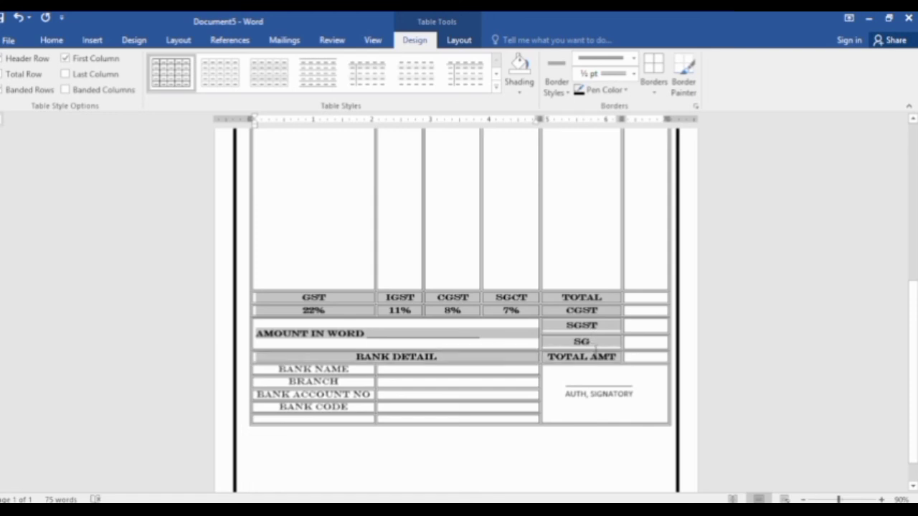
left_click(48, 39)
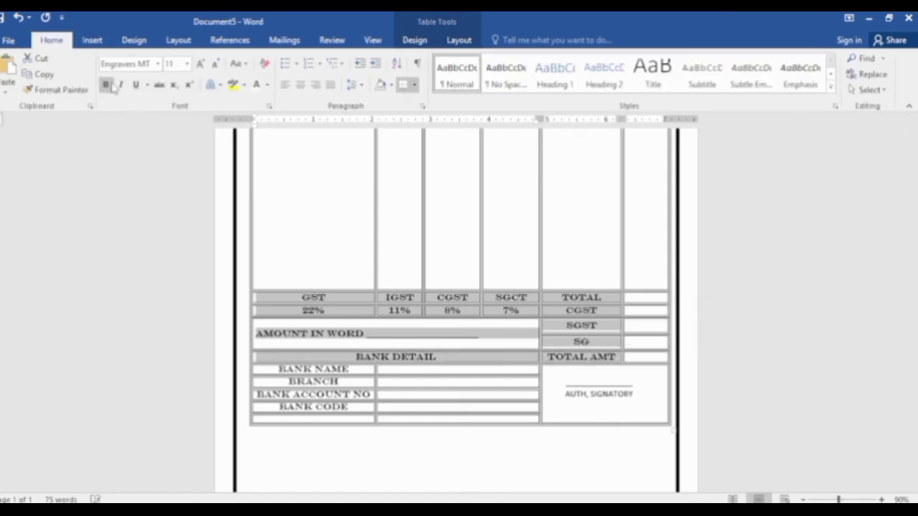
left_click(443, 338)
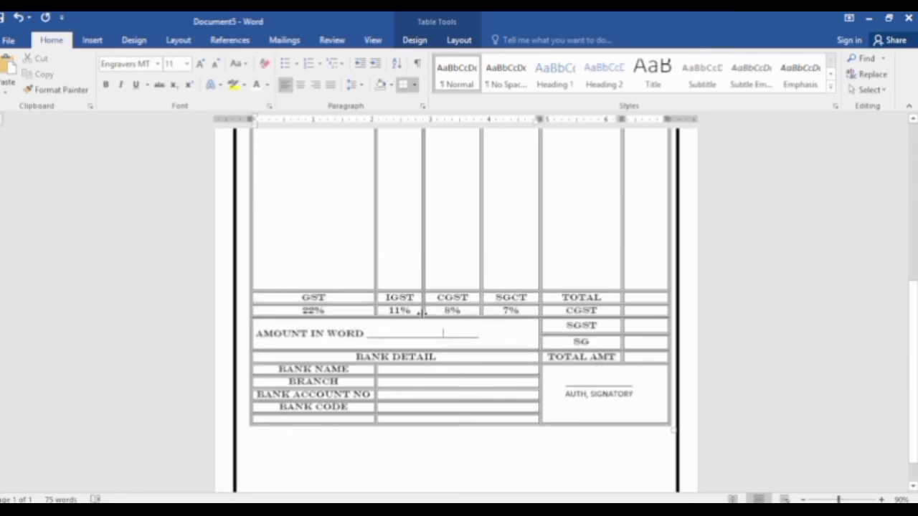
Strip the whole table's borders and reapply thin solid single-line borders to every cell.
scroll(352, 303, "up", 2)
scroll(352, 303, "up", 2)
scroll(352, 303, "up", 2)
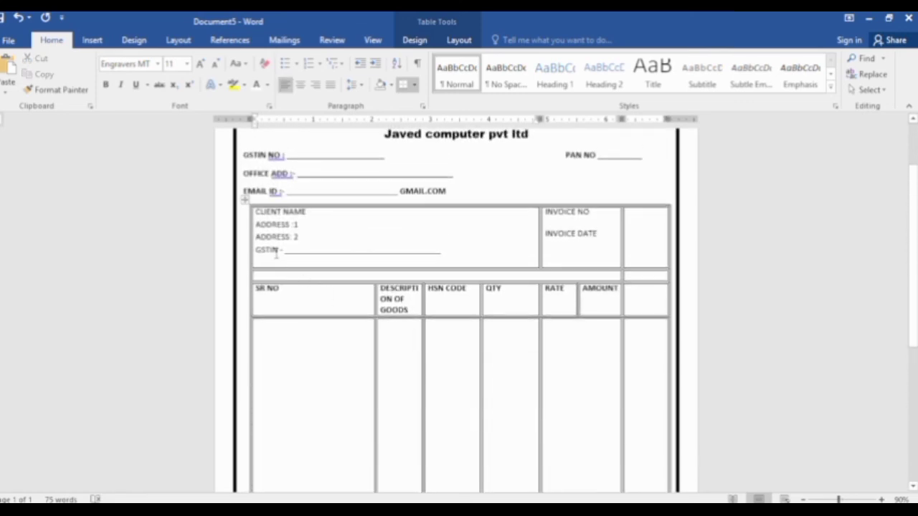
left_click(244, 200)
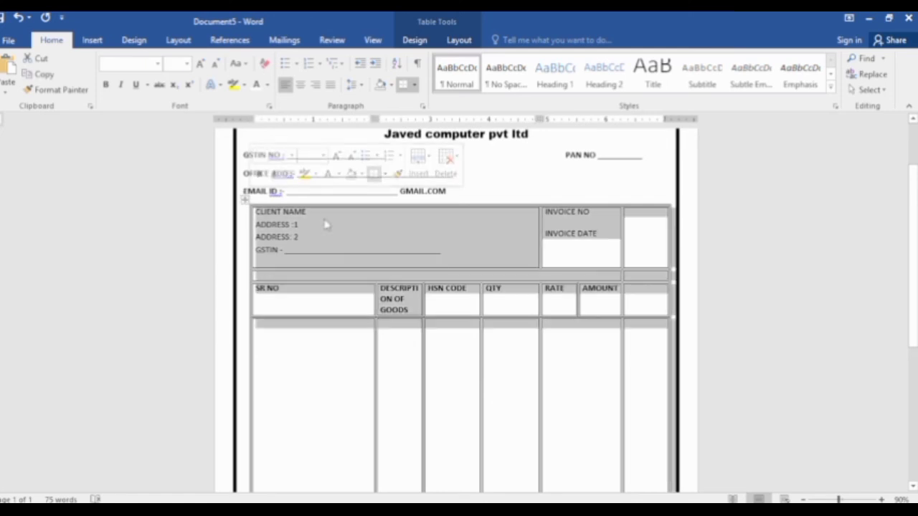
left_click(414, 40)
left_click(634, 58)
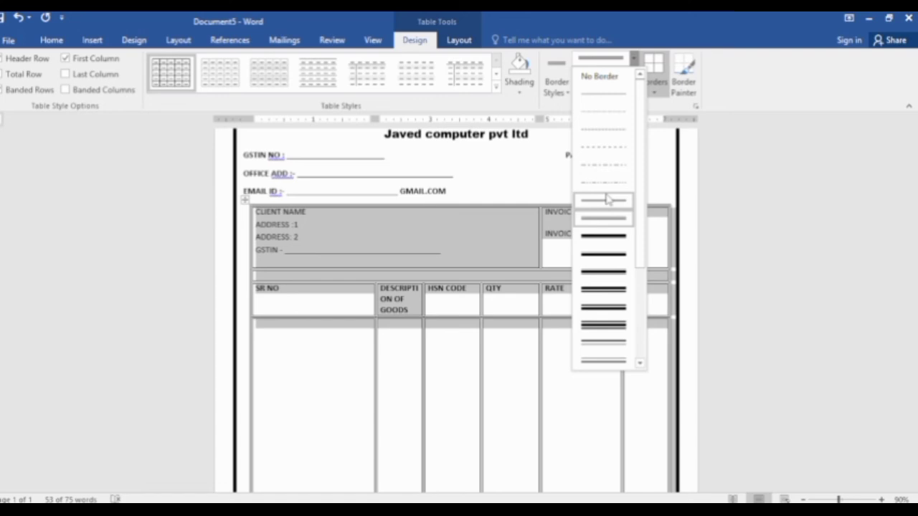
left_click(604, 94)
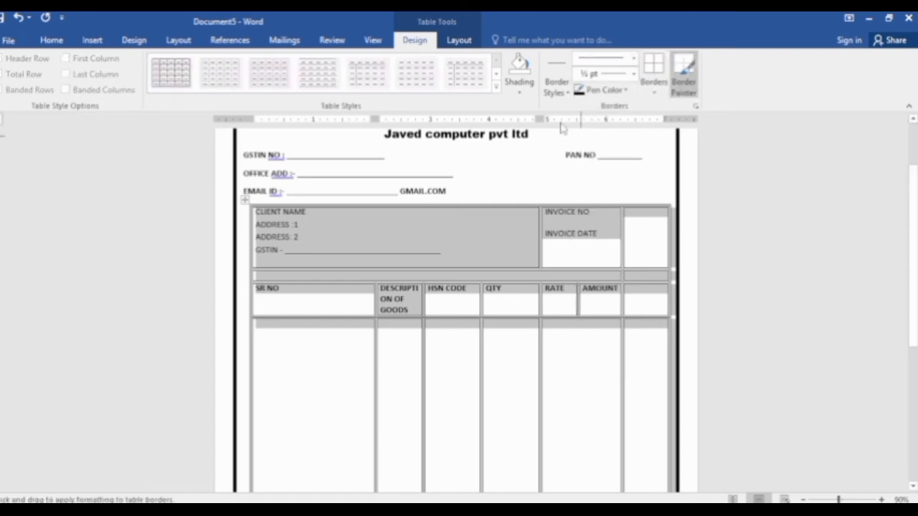
left_click(651, 98)
left_click(663, 189)
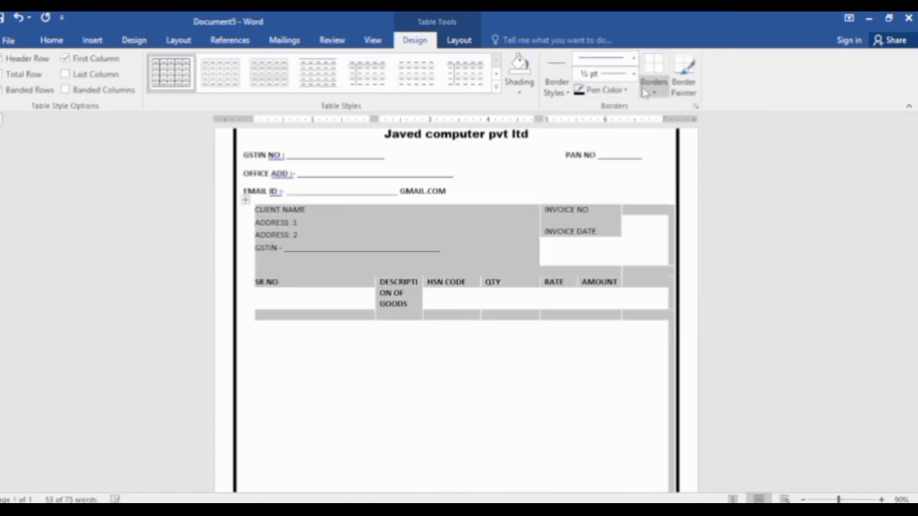
left_click(649, 94)
left_click(667, 188)
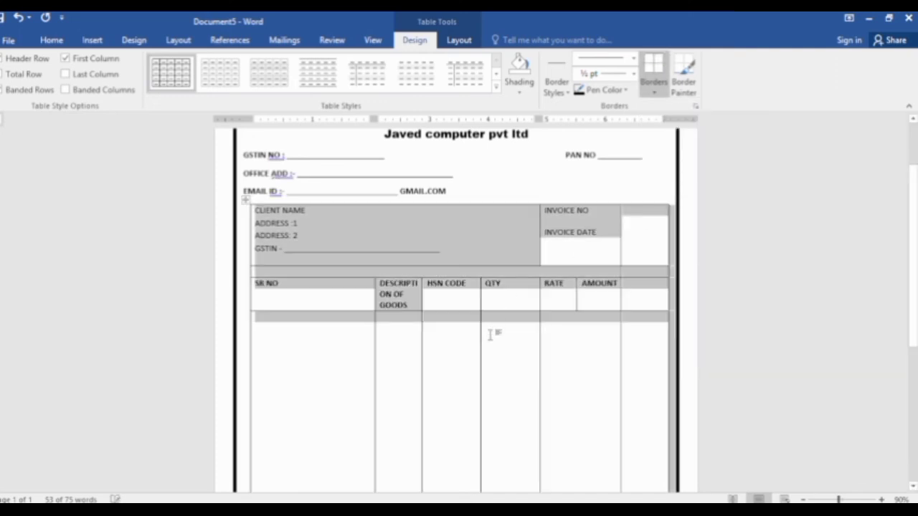
left_click(506, 352)
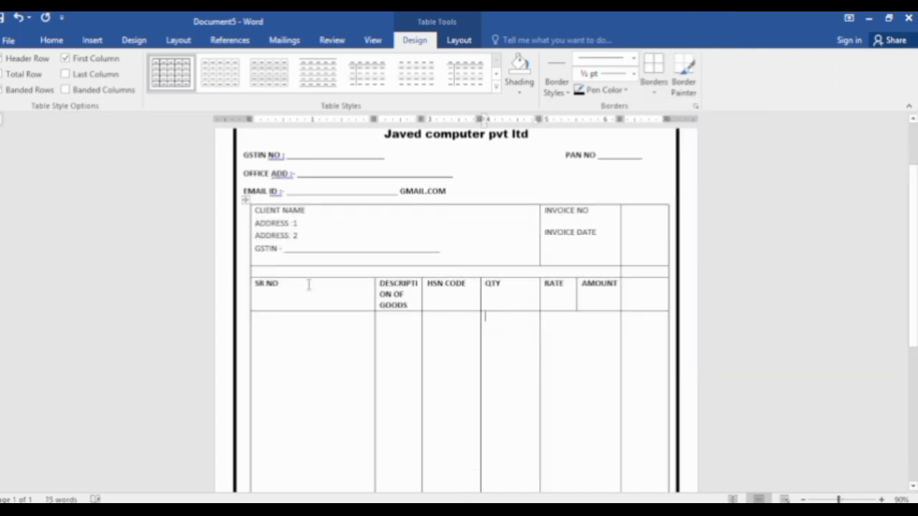
left_click_drag(258, 284, 631, 294)
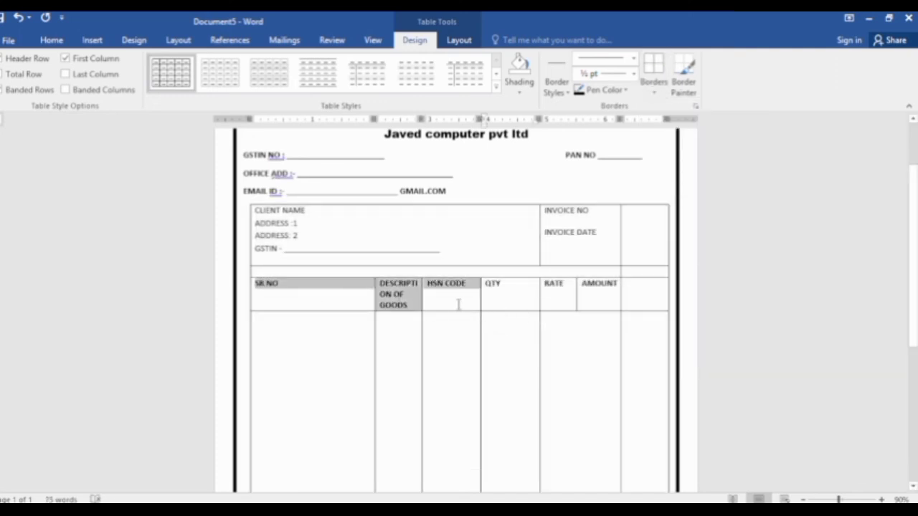
Center the SR NO through AMOUNT headings in their cells with Align Center.
left_click(459, 40)
left_click(663, 74)
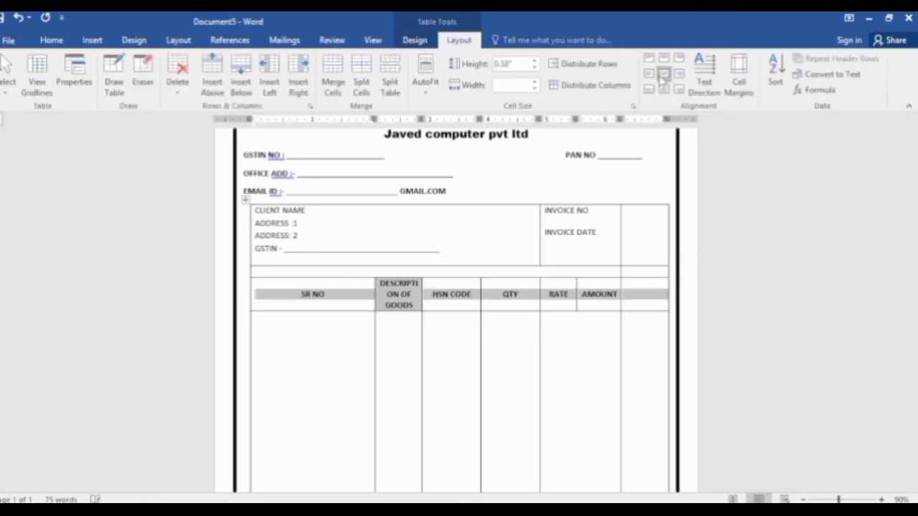
left_click(460, 342)
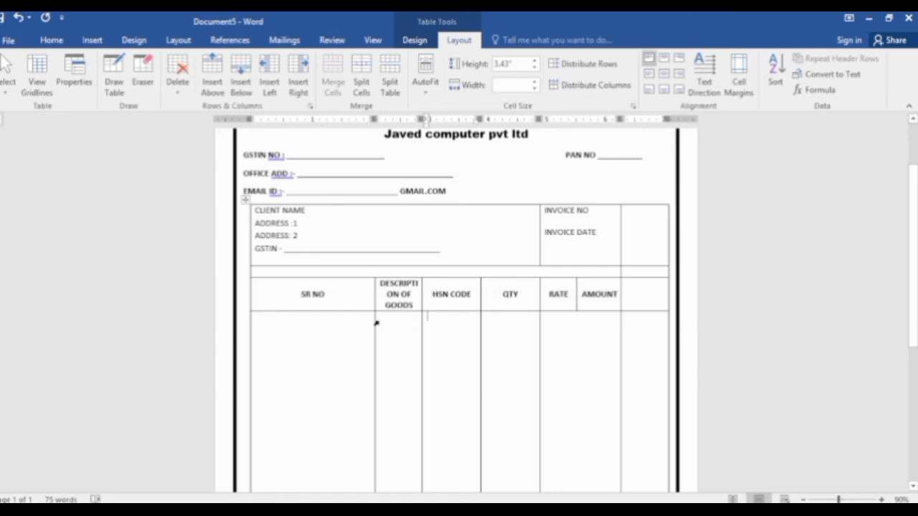
Scroll through the finished one-page tax invoice to review it.
scroll(381, 270, "up", 1)
scroll(390, 282, "down", 3)
scroll(363, 311, "down", 2)
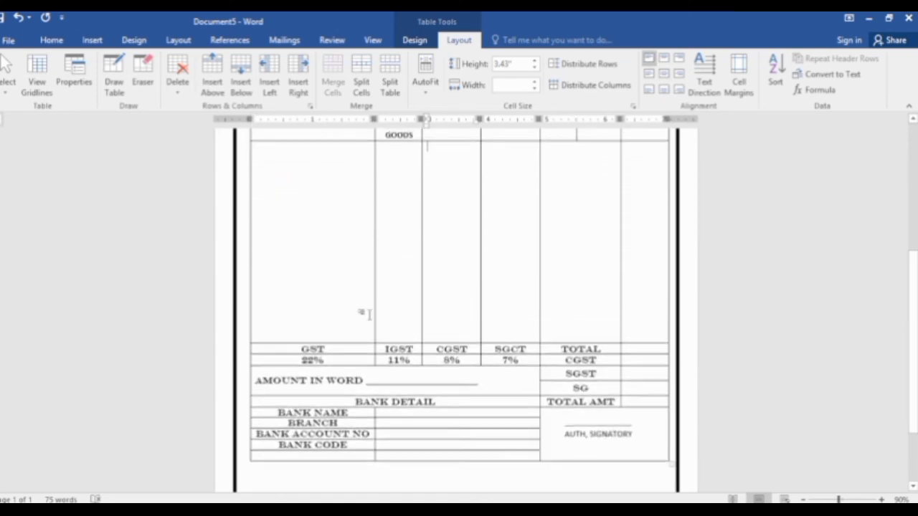
scroll(351, 366, "down", 1)
scroll(428, 356, "down", 1)
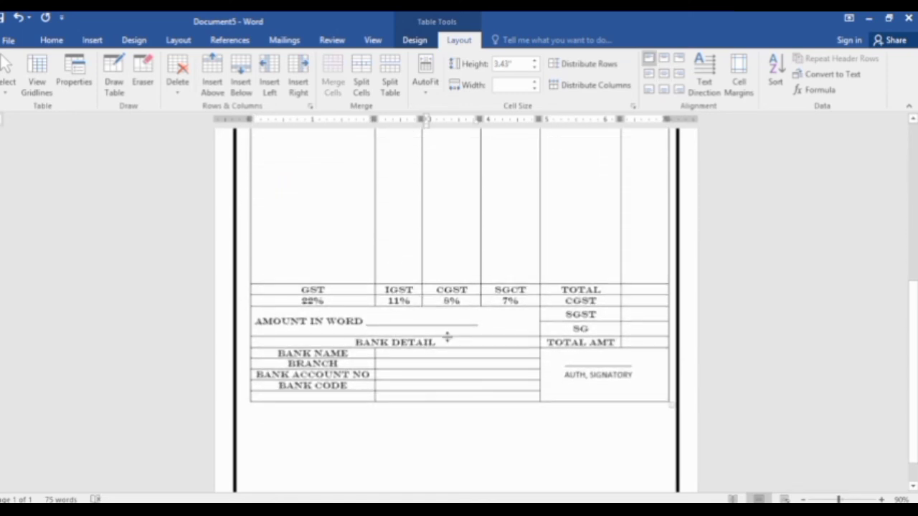
scroll(532, 349, "down", 1)
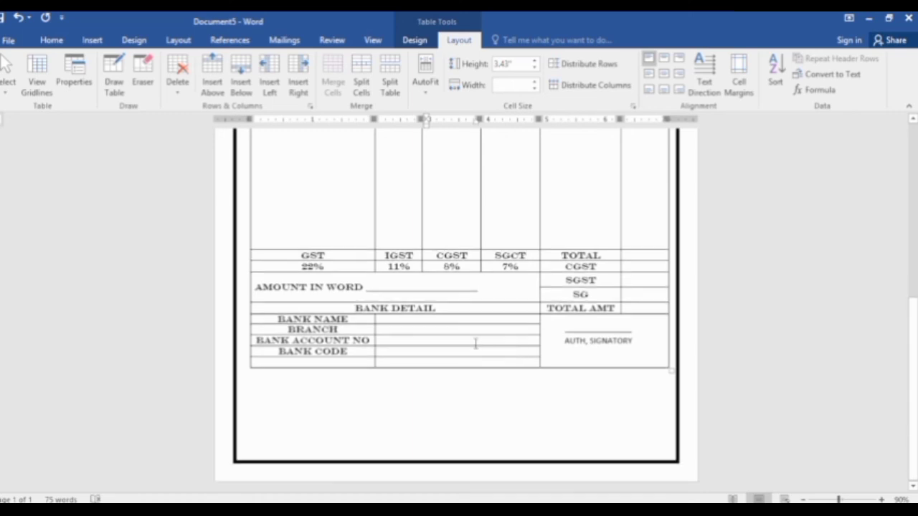
scroll(475, 340, "up", 6)
scroll(476, 332, "up", 3)
scroll(480, 330, "up", 1)
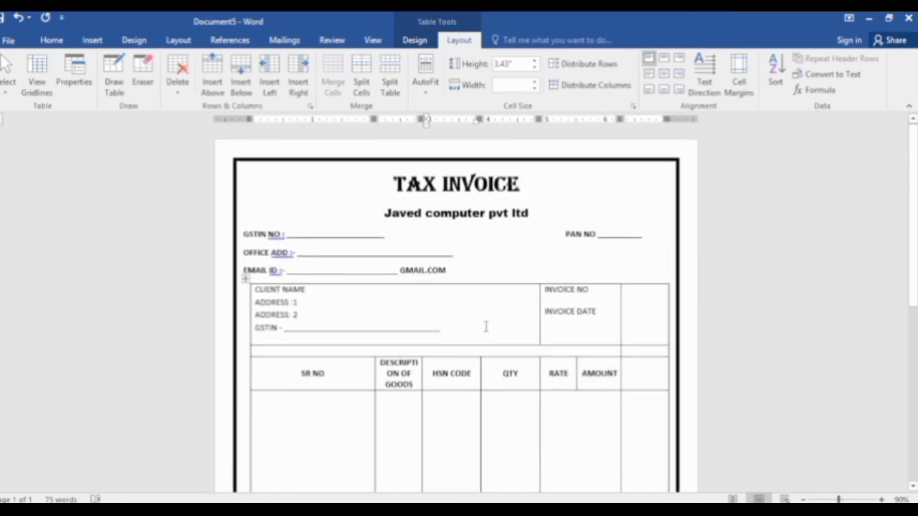
scroll(490, 326, "down", 1)
scroll(489, 325, "down", 3)
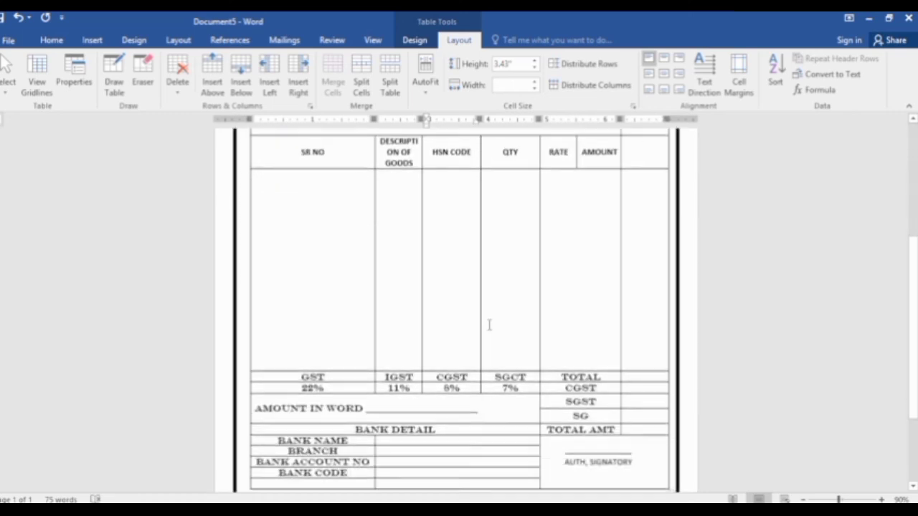
scroll(489, 326, "down", 2)
scroll(490, 326, "up", 2)
scroll(489, 326, "down", 1, "ctrl")
scroll(489, 326, "down", 2, "ctrl")
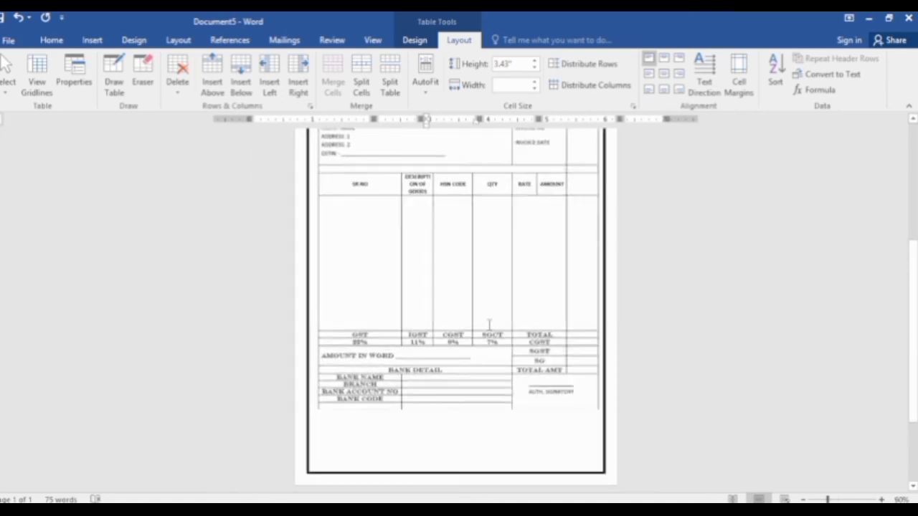
scroll(489, 326, "up", 1)
scroll(489, 326, "up", 2)
scroll(490, 326, "up", 1)
scroll(489, 326, "up", 1)
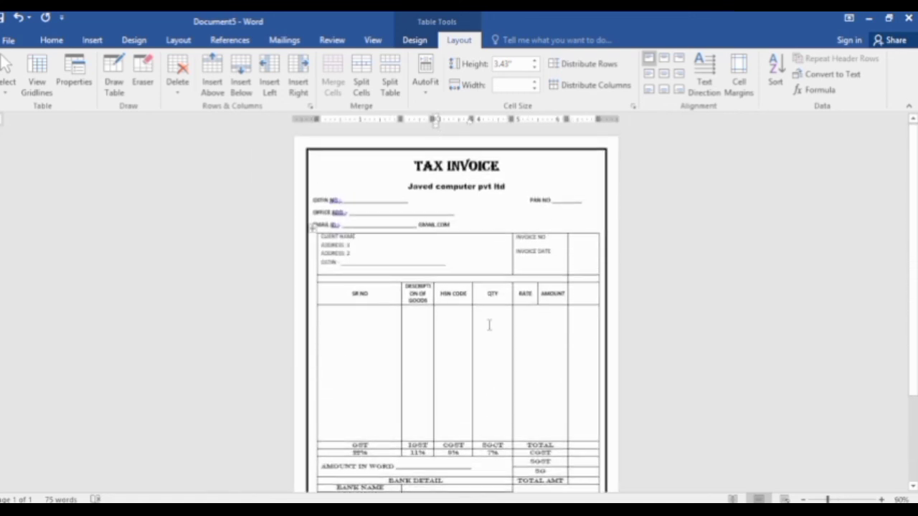
scroll(489, 326, "down", 2, "ctrl")
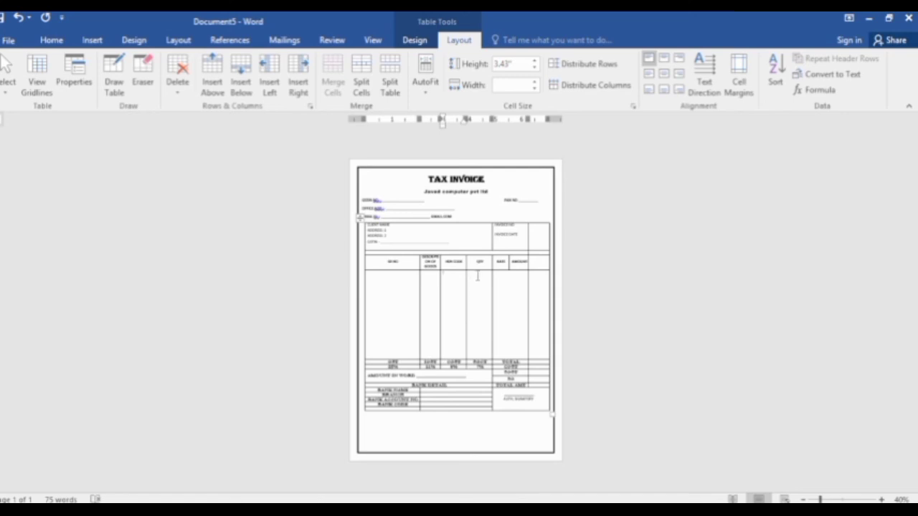